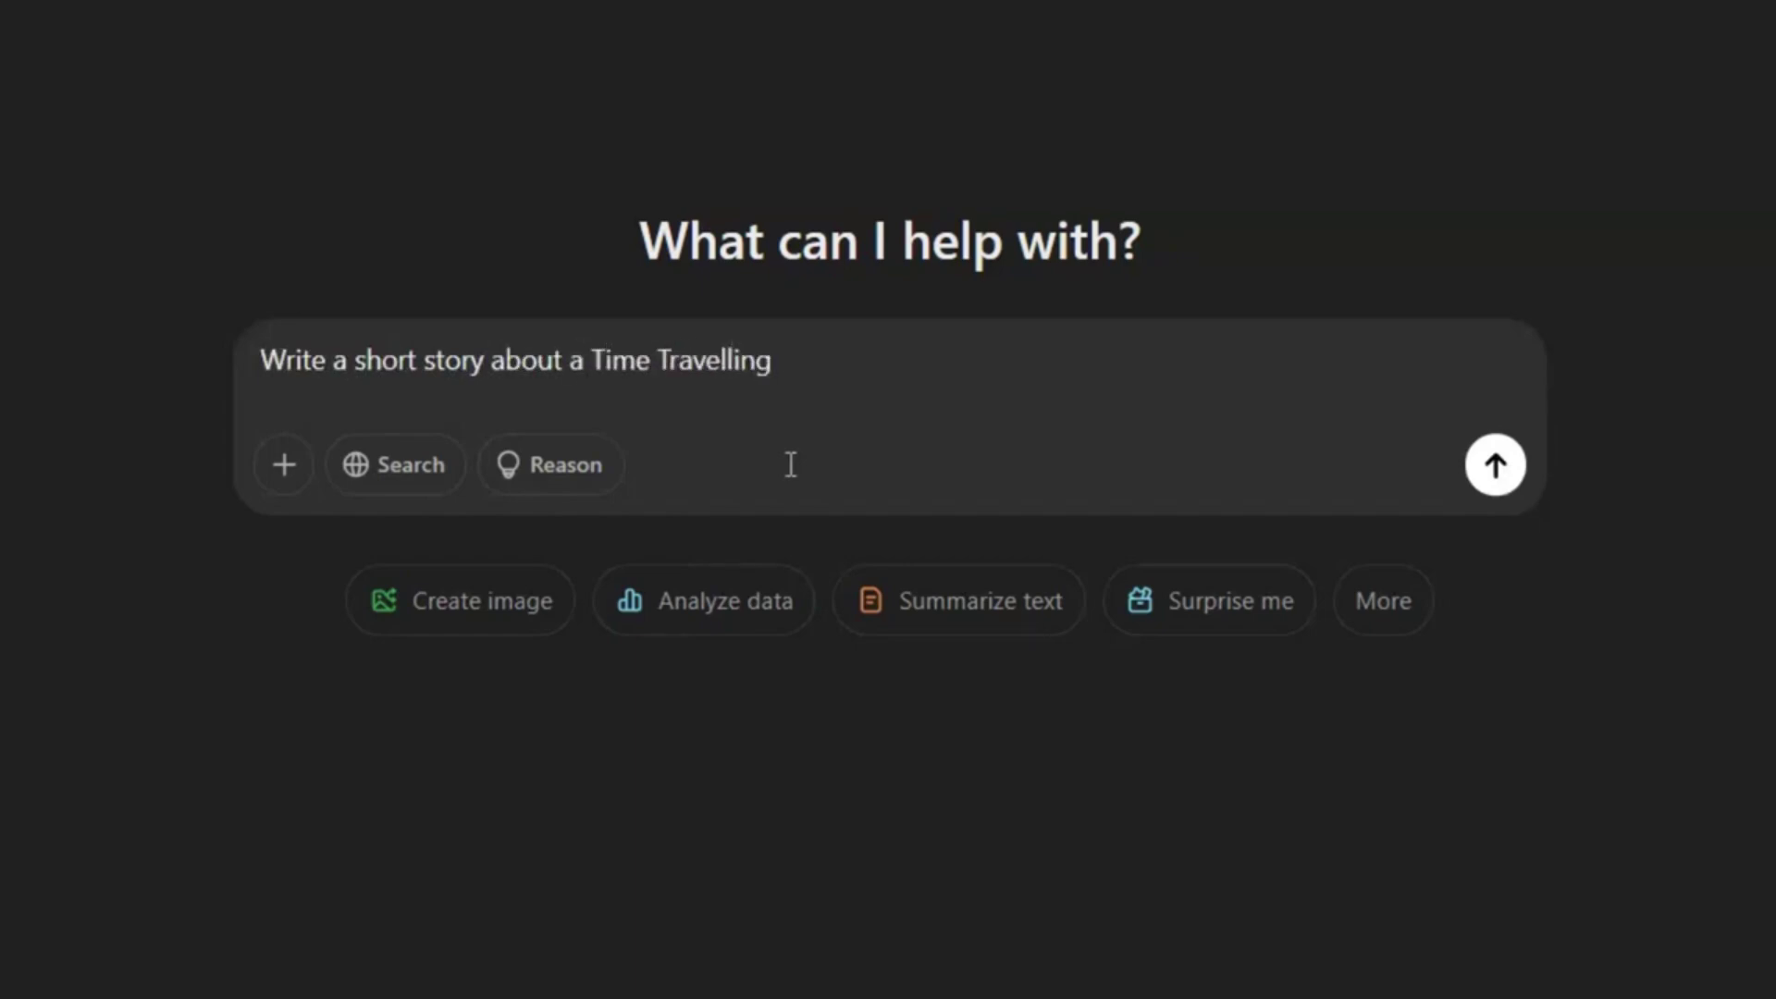
- Submit the short story prompt about time travelling, and follow it with "Give me the narration for each scene of the story"
{"action": "left_click", "coordinate": [1496, 465]}
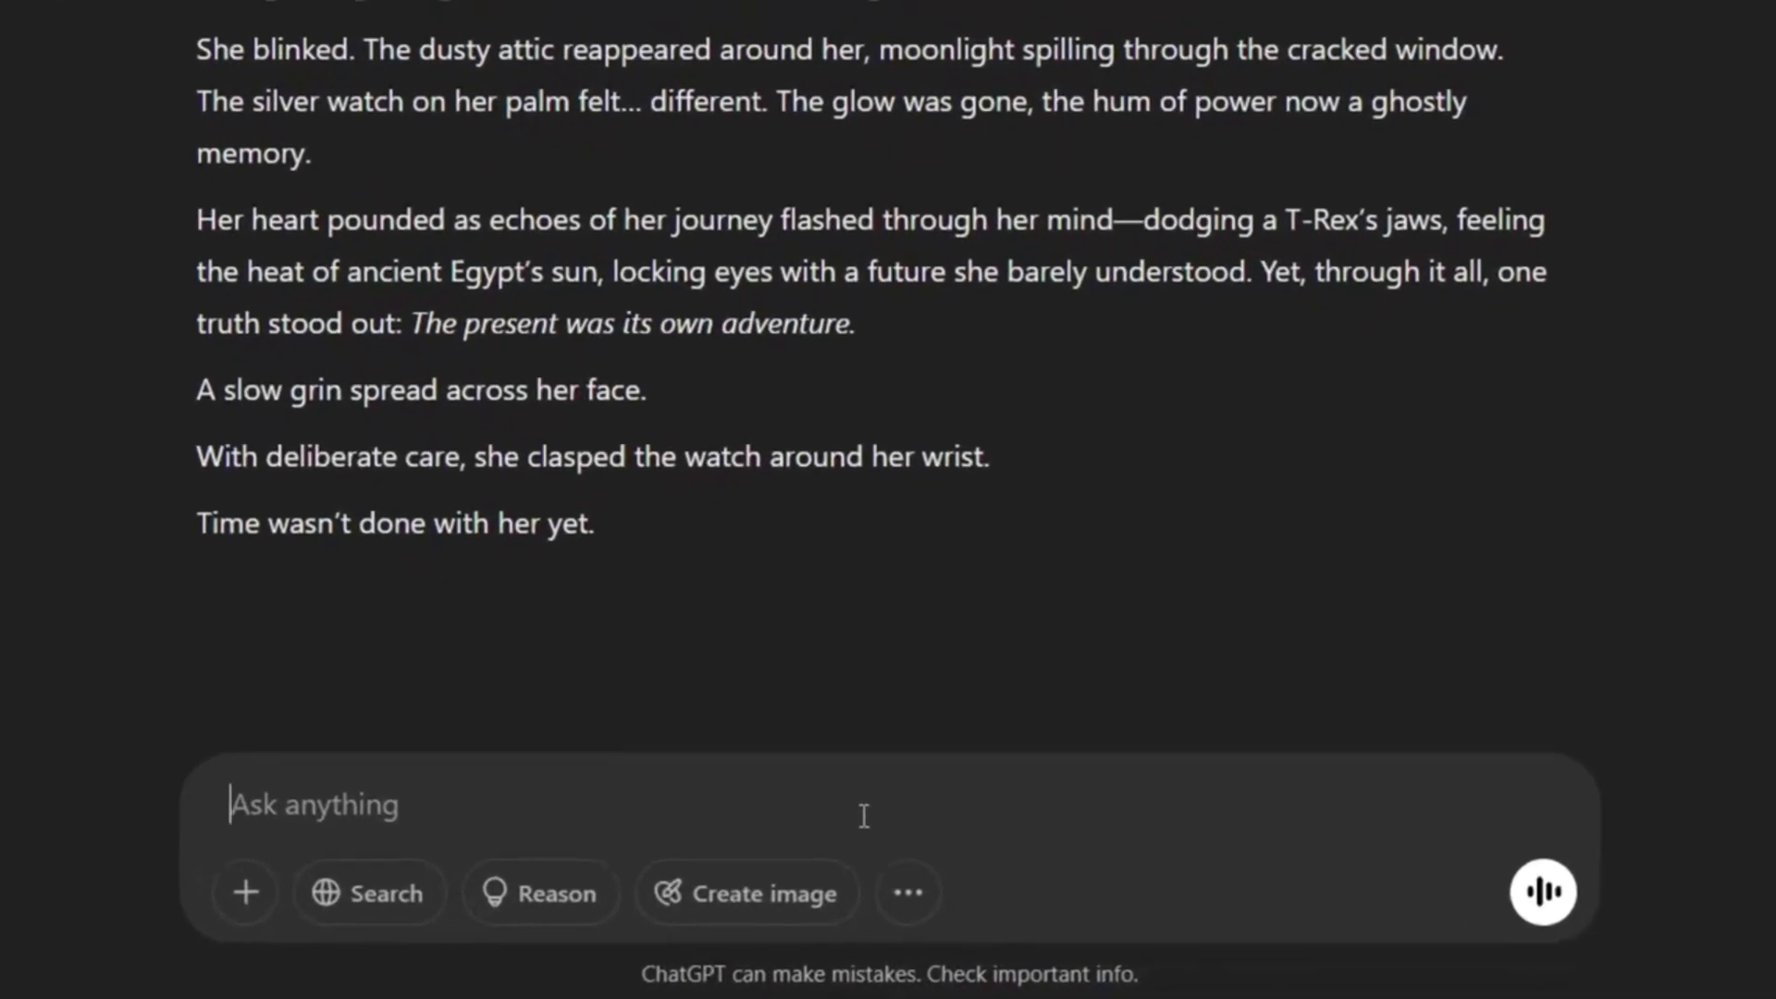
{"action": "type", "text": "Gi"}
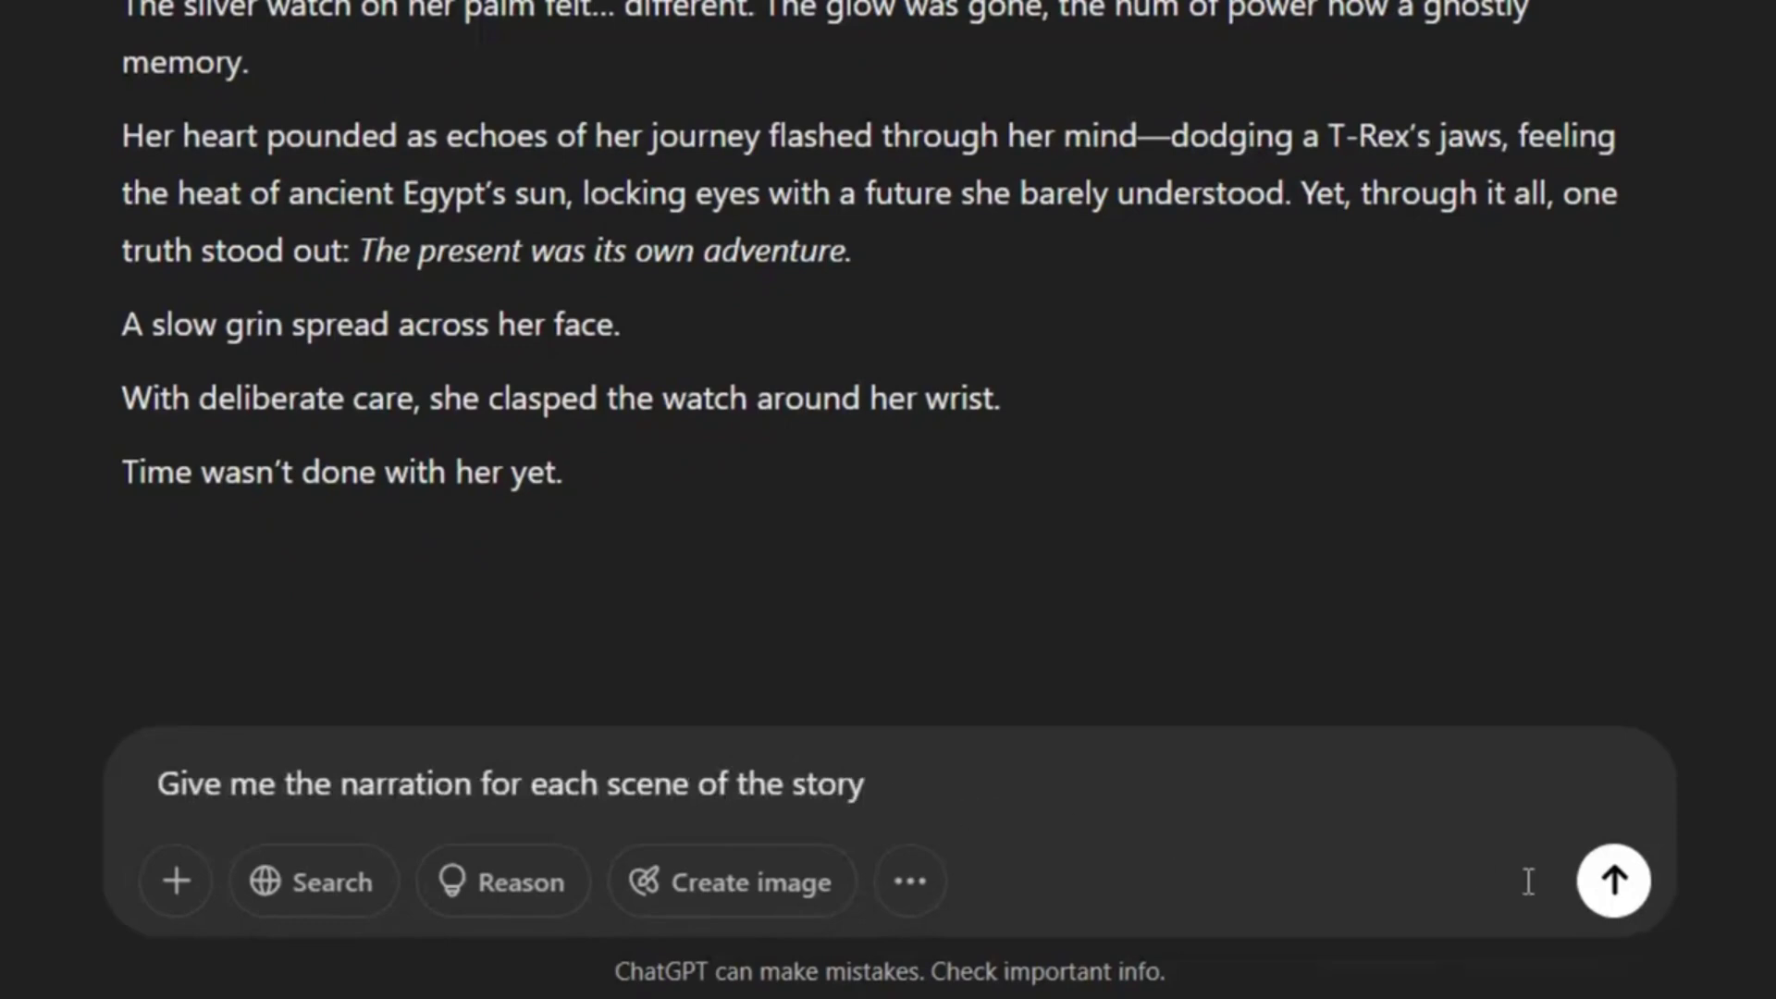
{"action": "key", "text": "Return"}
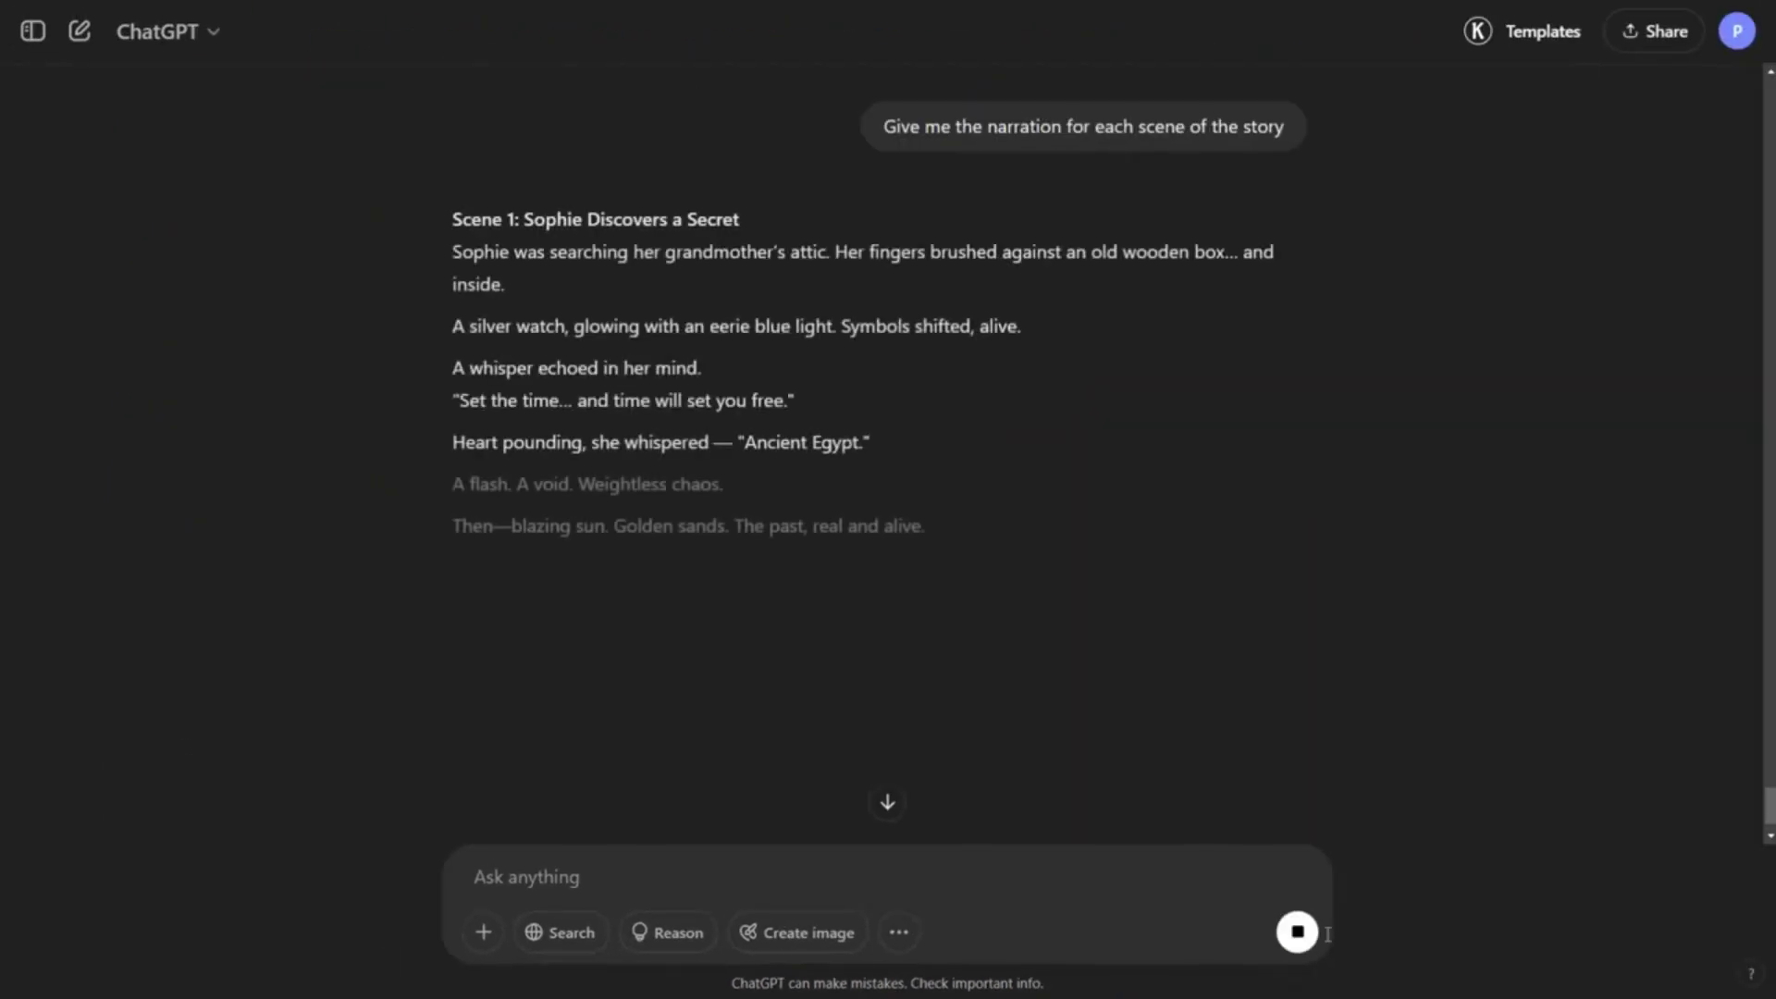
- Look through the generated scene narrations and copy the narration text of Scene 1
{"action": "scroll", "coordinate": [1367, 791], "scroll_direction": "down", "scroll_amount": 15}
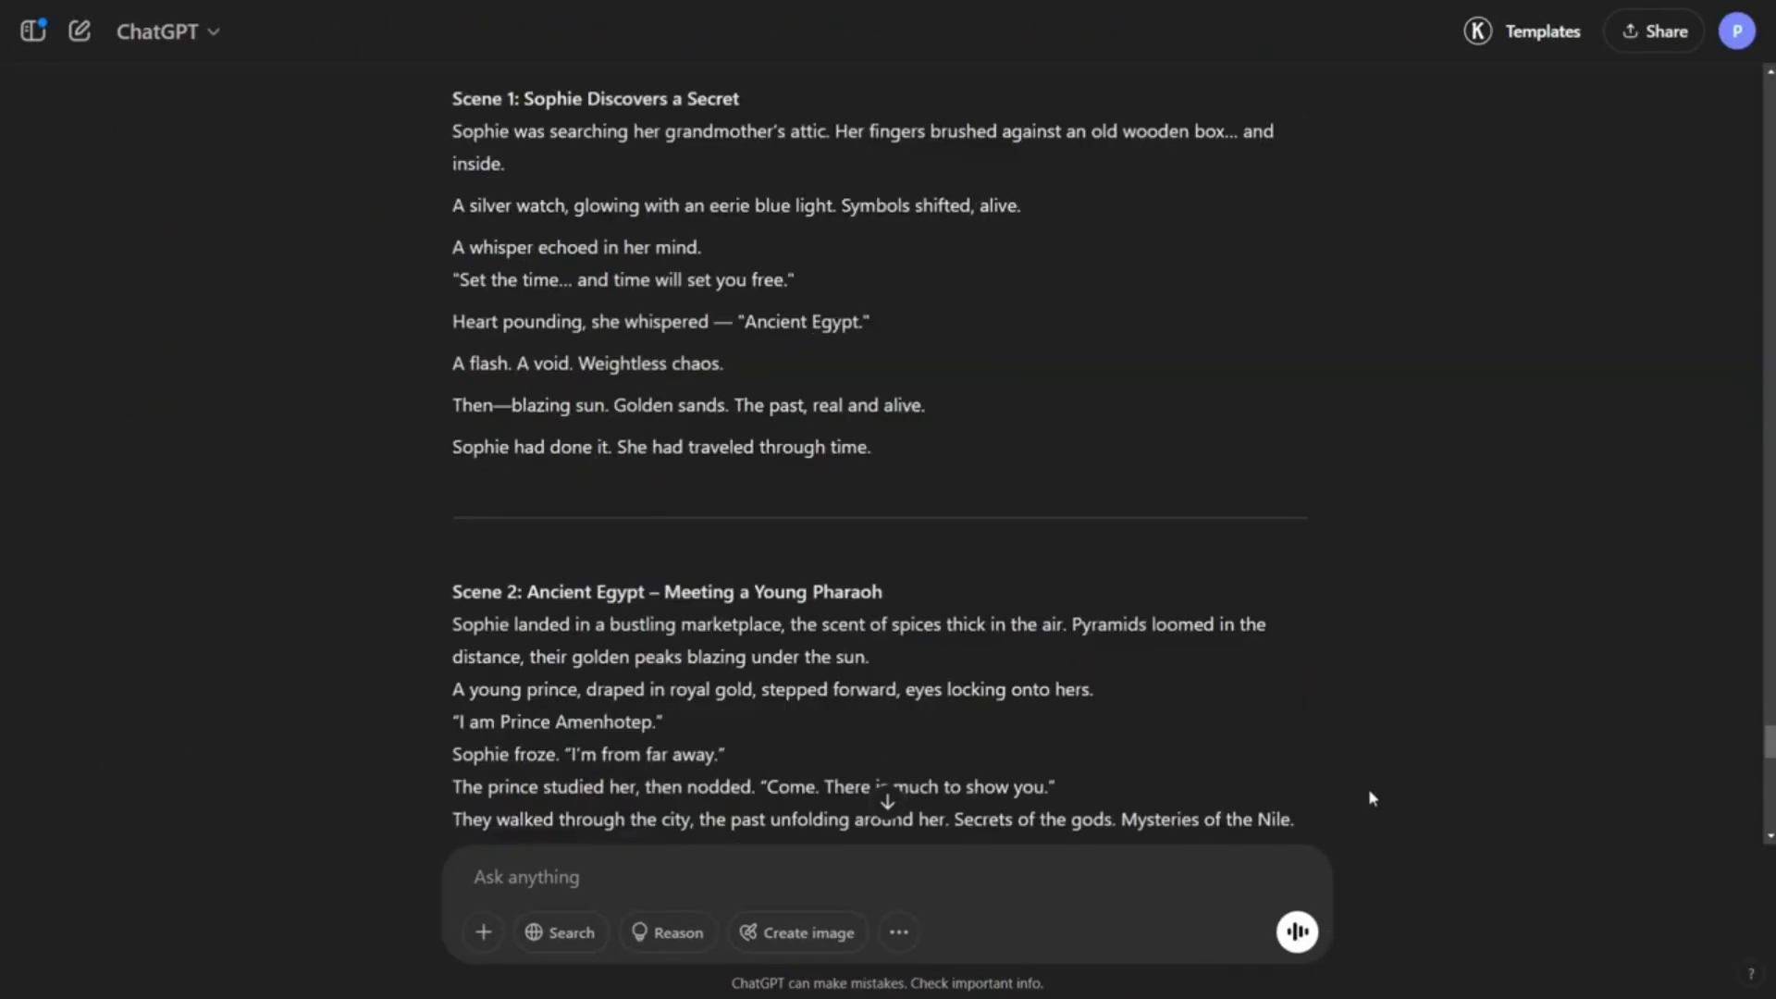
{"action": "scroll", "coordinate": [1368, 801], "scroll_direction": "up", "scroll_amount": 15}
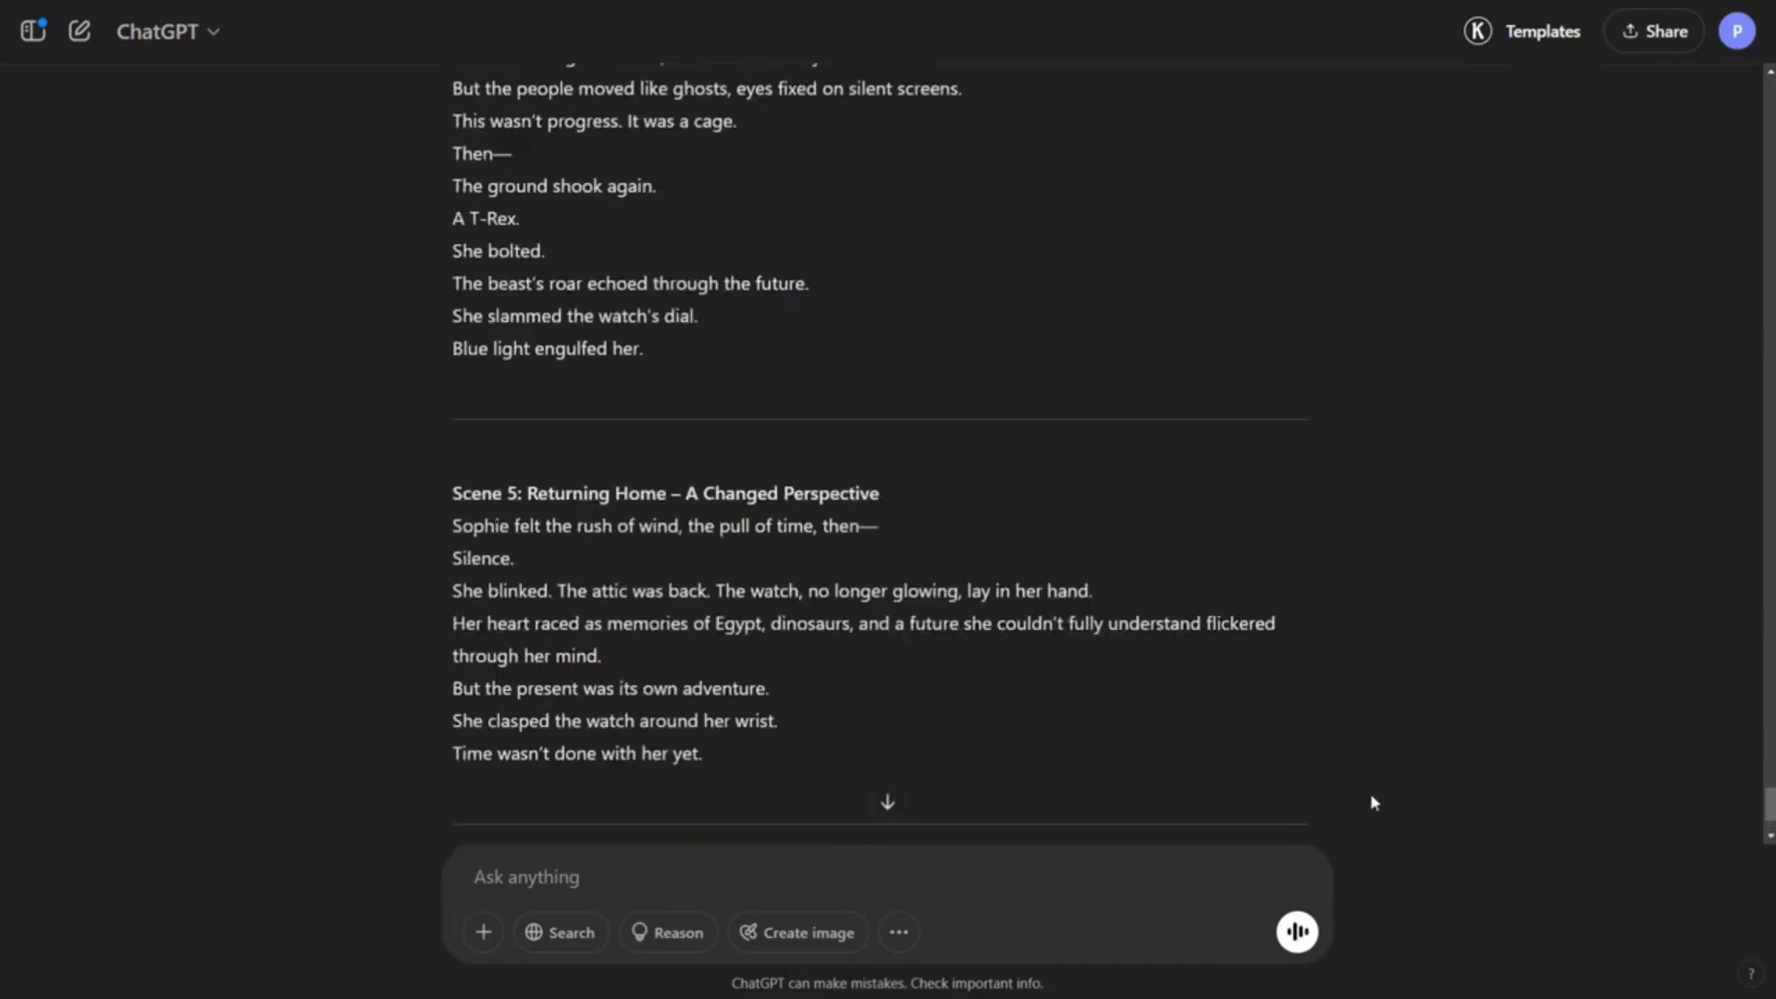
{"action": "left_click_drag", "start_coordinate": [451, 247], "coordinate": [888, 563]}
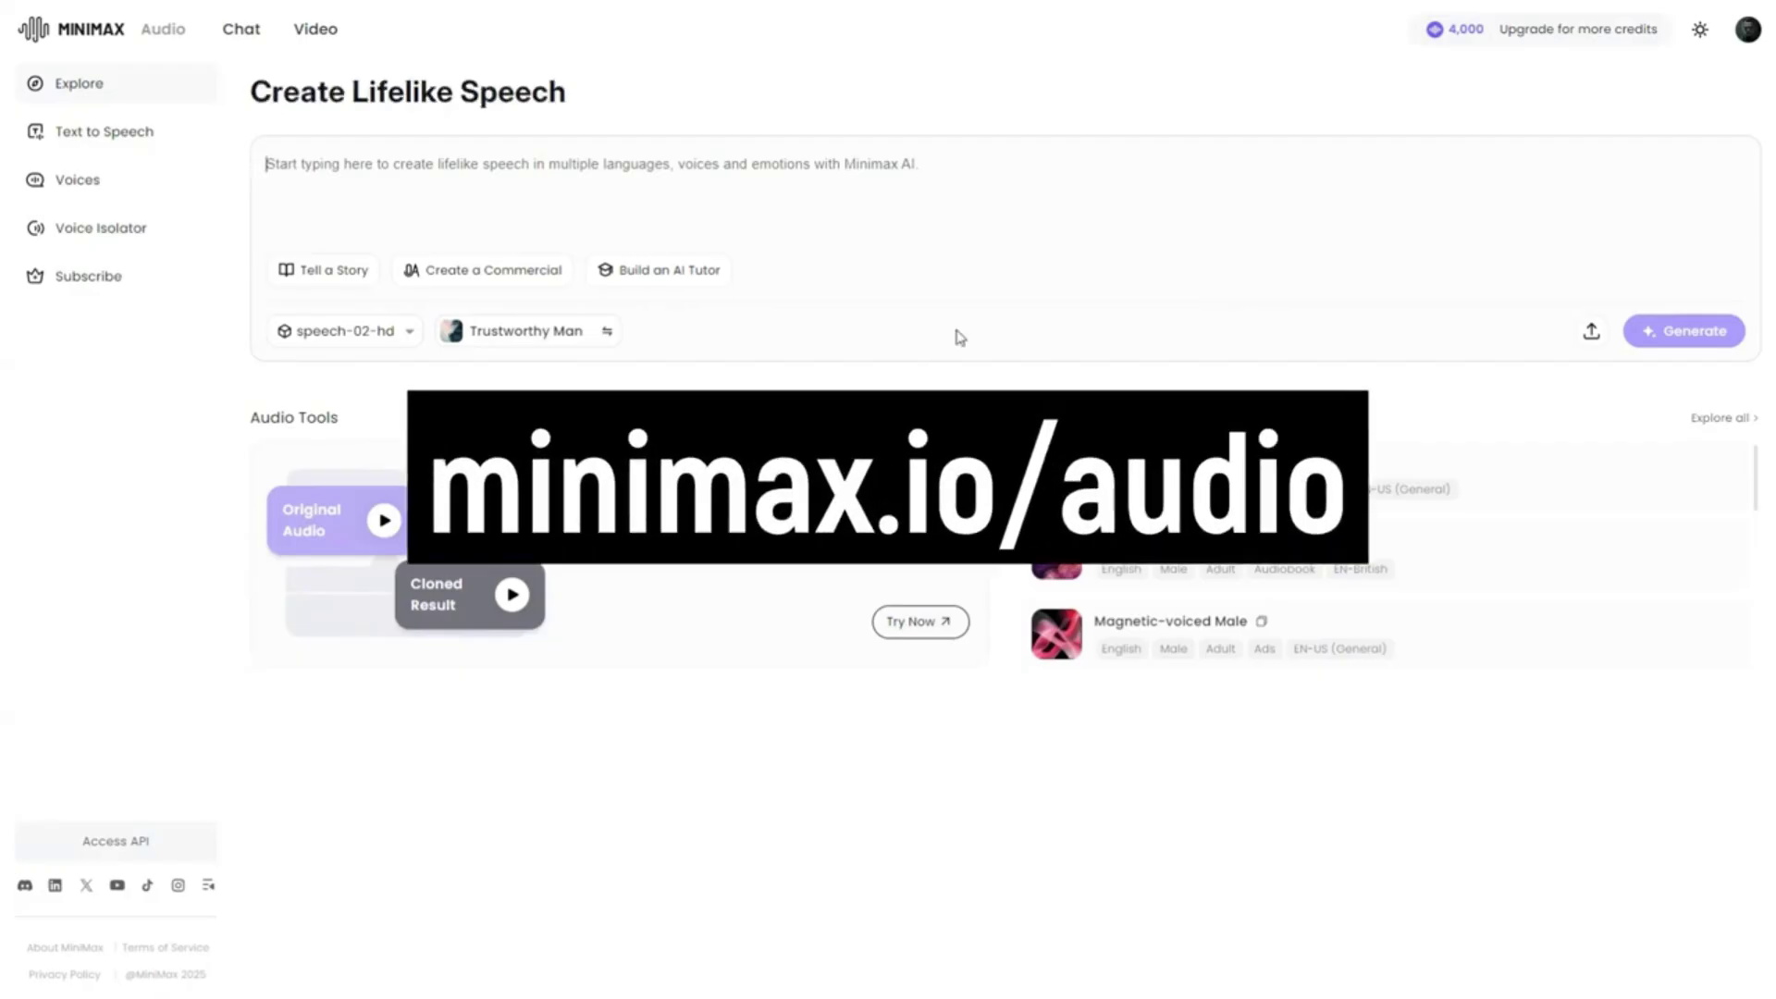
- Switch to MiniMax Audio and review the remaining and daily bonus credits in the itemized bills
{"action": "left_click", "coordinate": [1454, 30]}
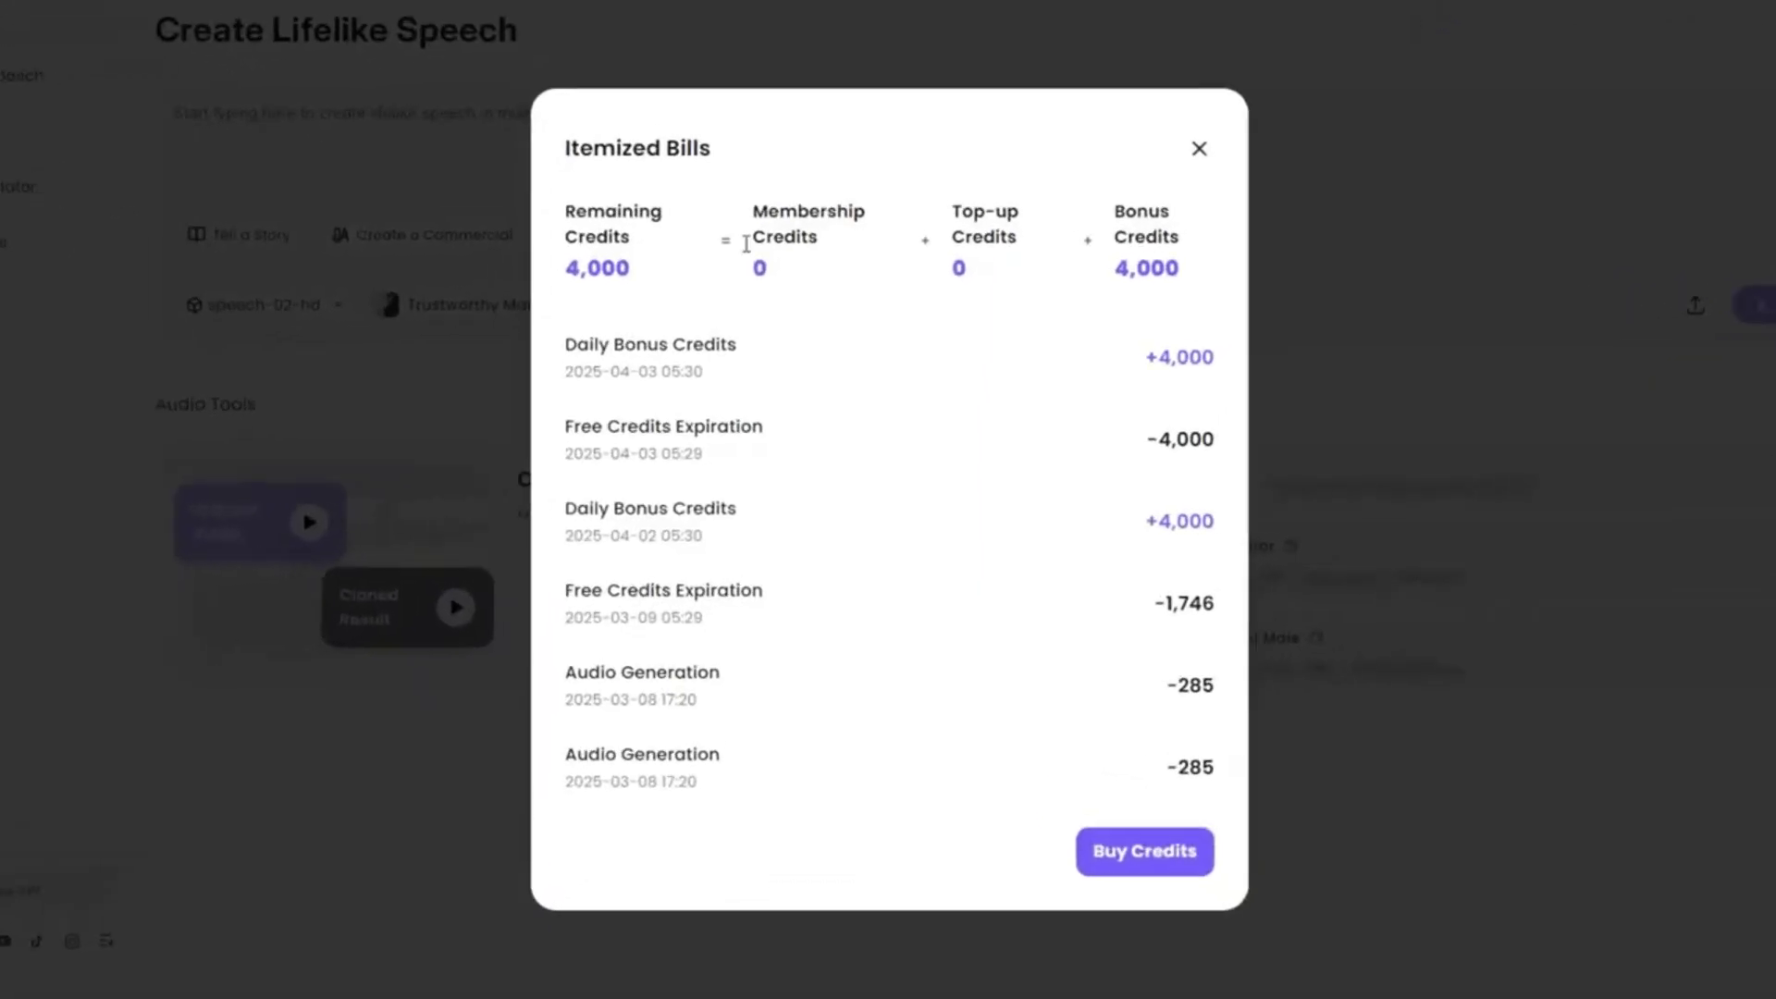
{"action": "left_click_drag", "start_coordinate": [566, 268], "coordinate": [626, 272]}
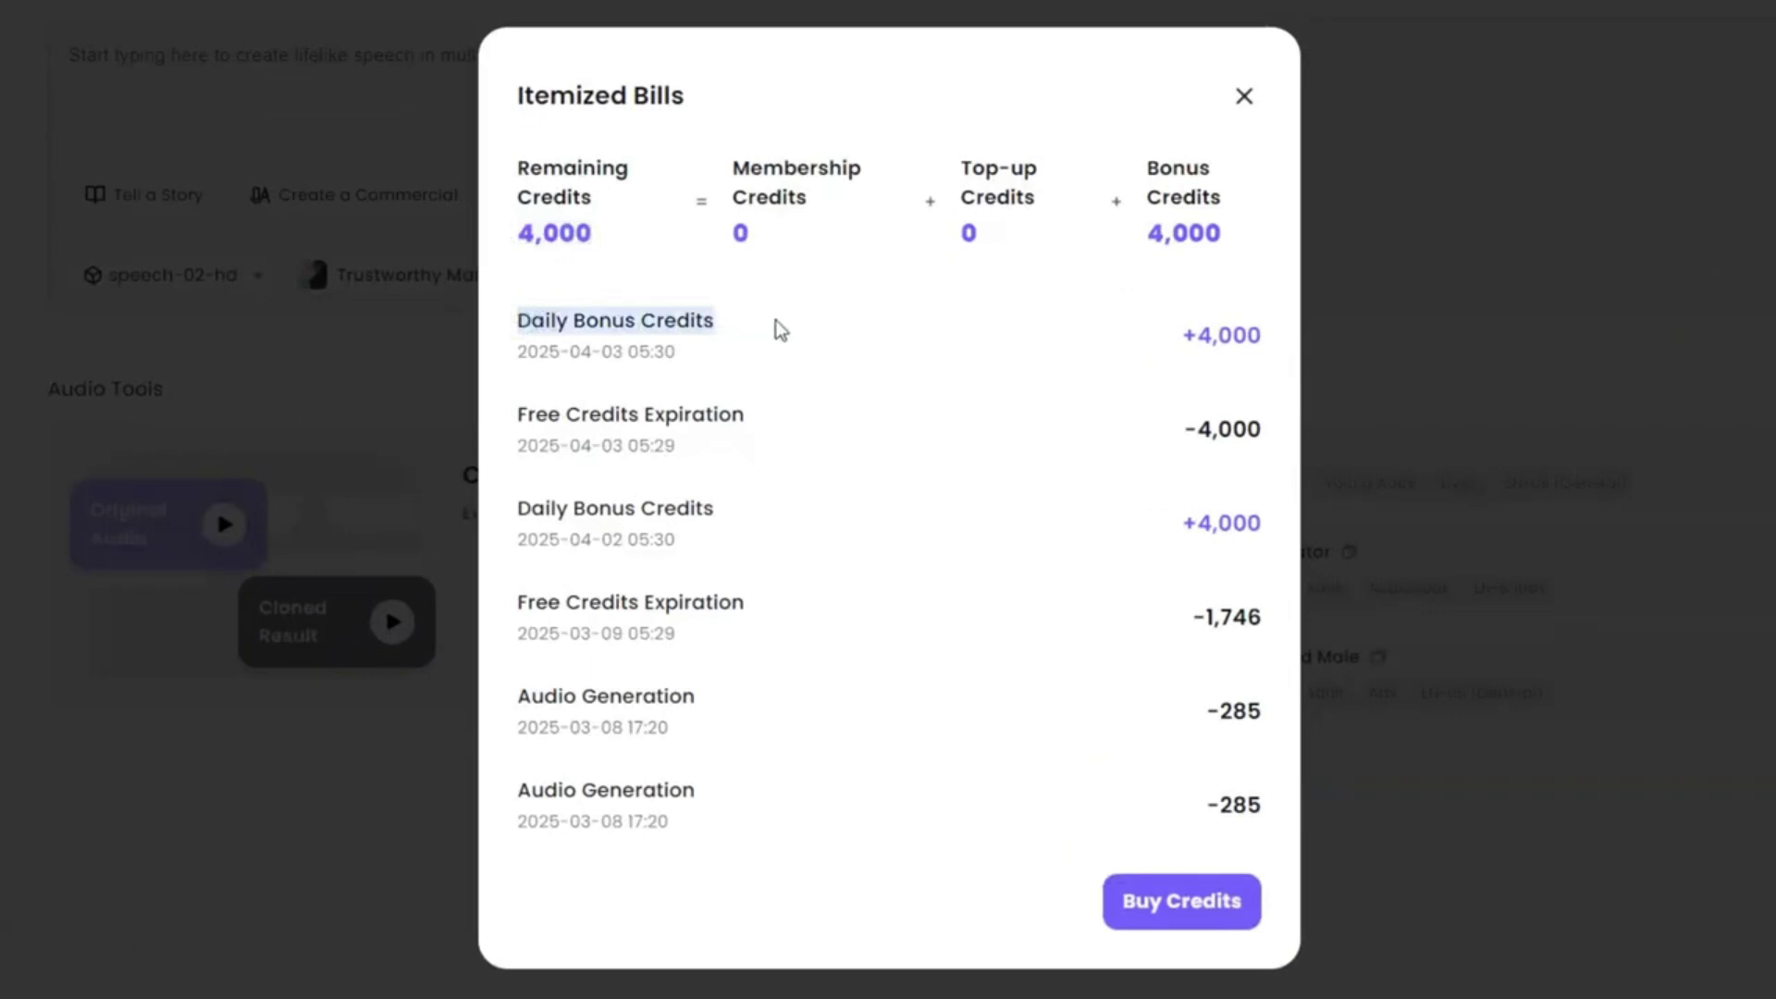
{"action": "left_click", "coordinate": [1243, 96]}
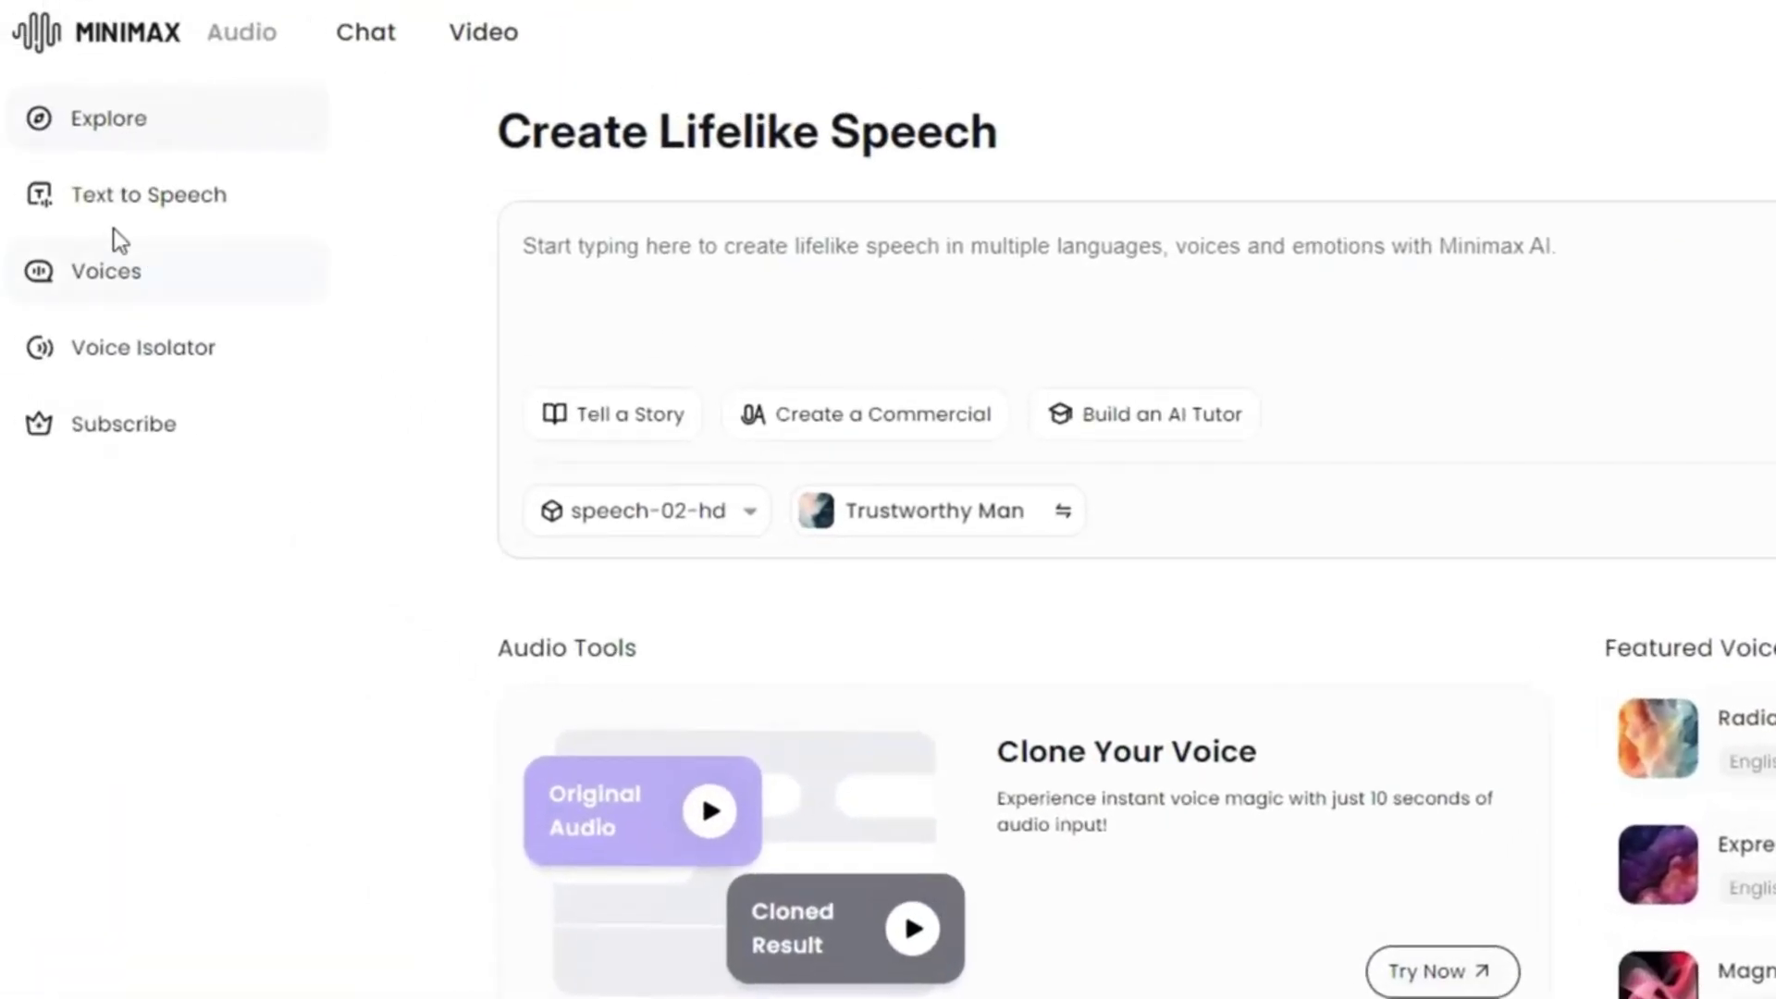
- Insert the copied Scene 1 narration into the text-to-speech editor and choose the speech-02-turbo model
{"action": "left_click", "coordinate": [163, 211]}
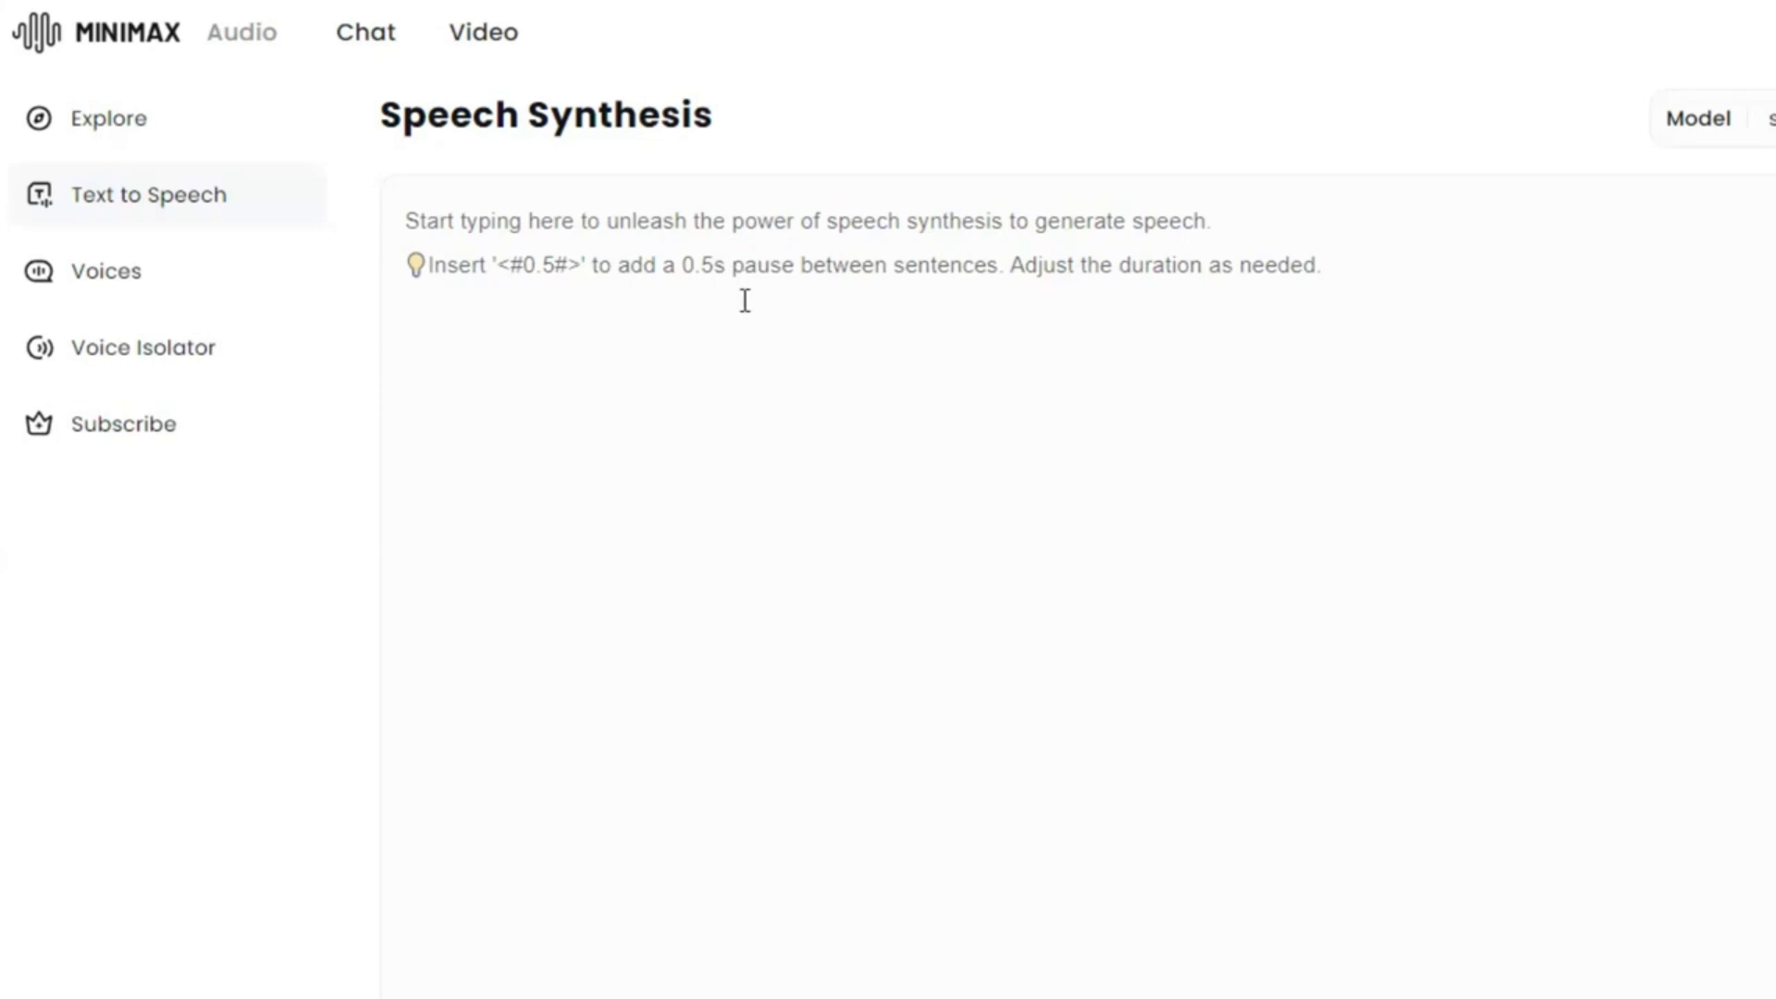
{"action": "type", "text": "Sophie was searching her grandmother’s attic. Her fingers brushed against an old wooden box… and inside. A silver watch, glowing with an eerie blue light. Symbols shifted, alive. A whisper echoed in her mind. \"Set the time… and time will set you free.\" Heart pounding, she whispered — \"Ancient Egypt.\" A flash. A void. Weightless chaos. Then—blazing sun. Golden sands. The past, real and alive. Sophie had done it. She had traveled through time."}
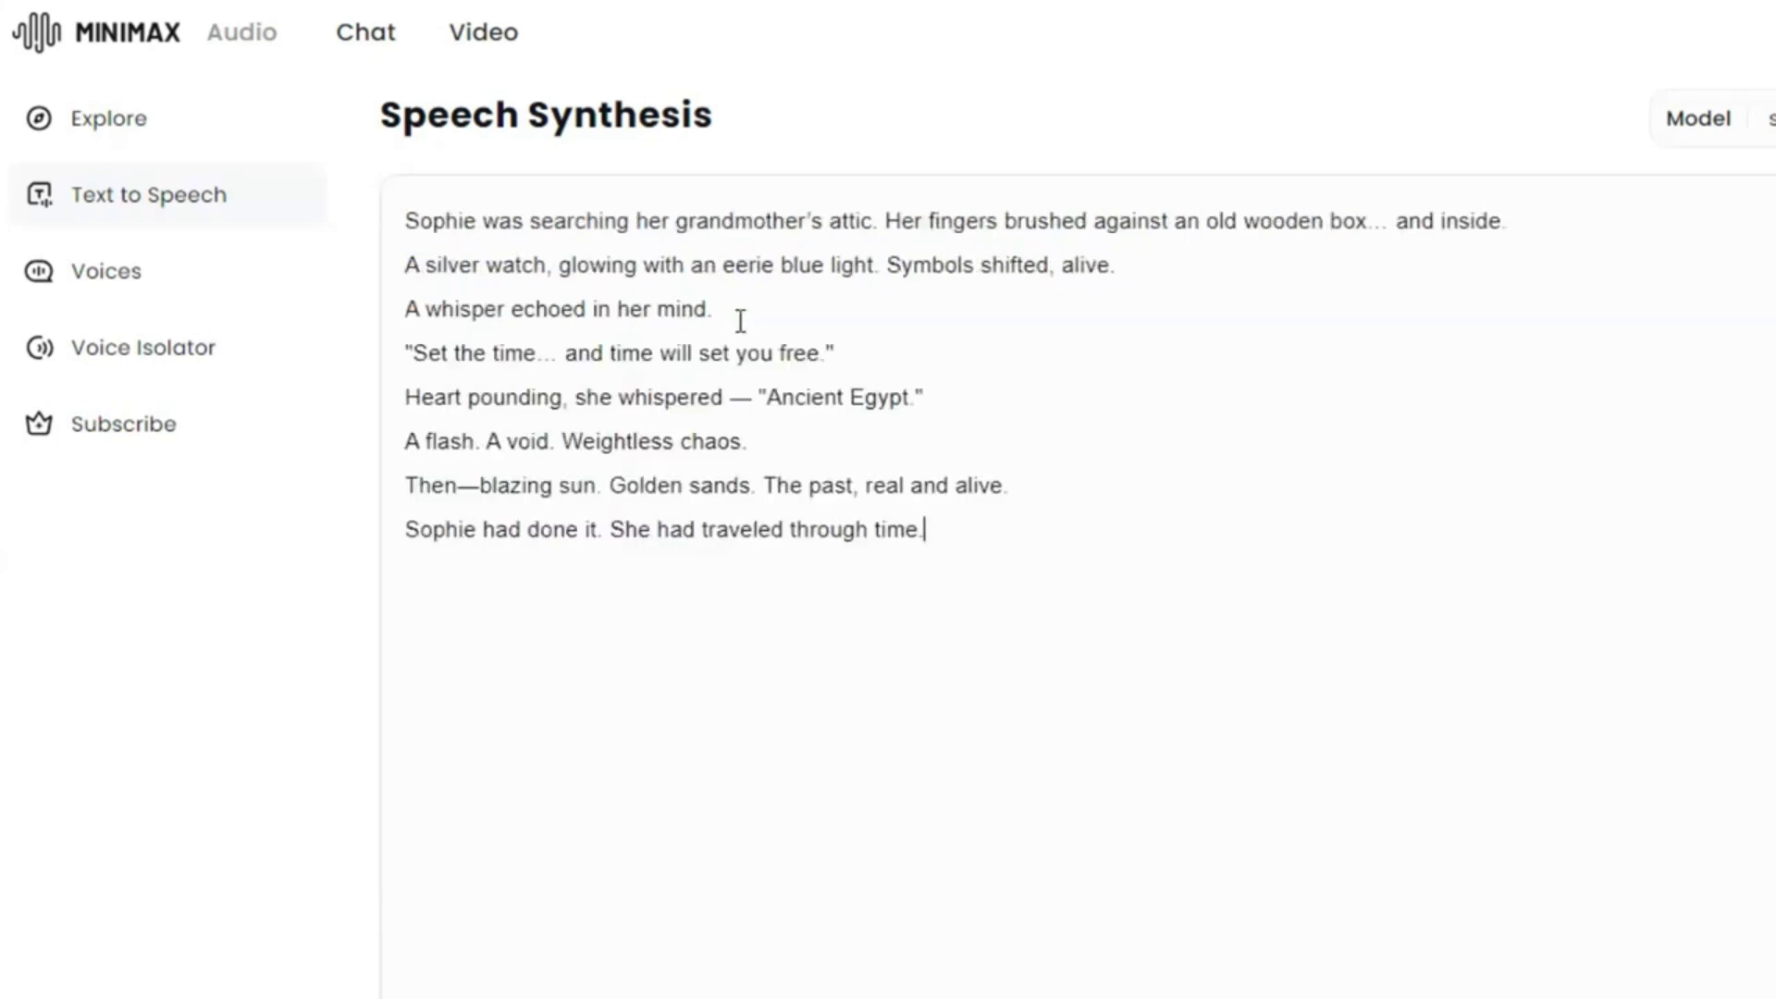
{"action": "left_click", "coordinate": [1212, 140]}
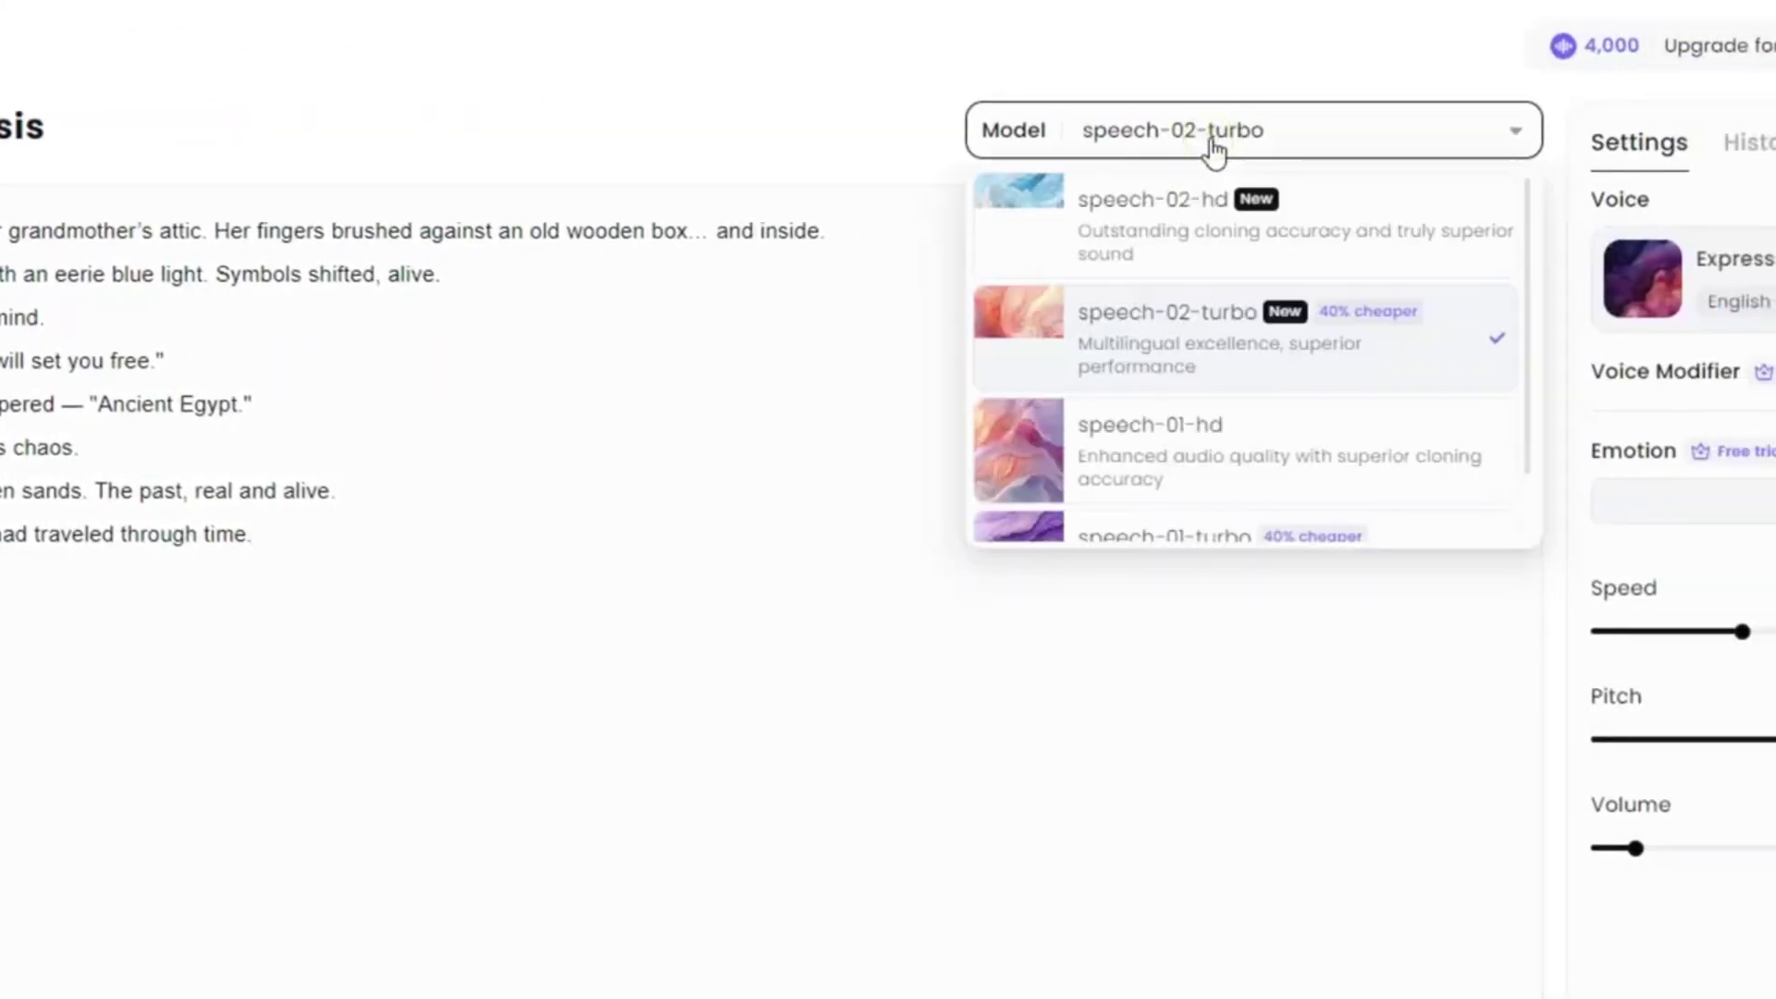
{"action": "left_click", "coordinate": [1189, 337]}
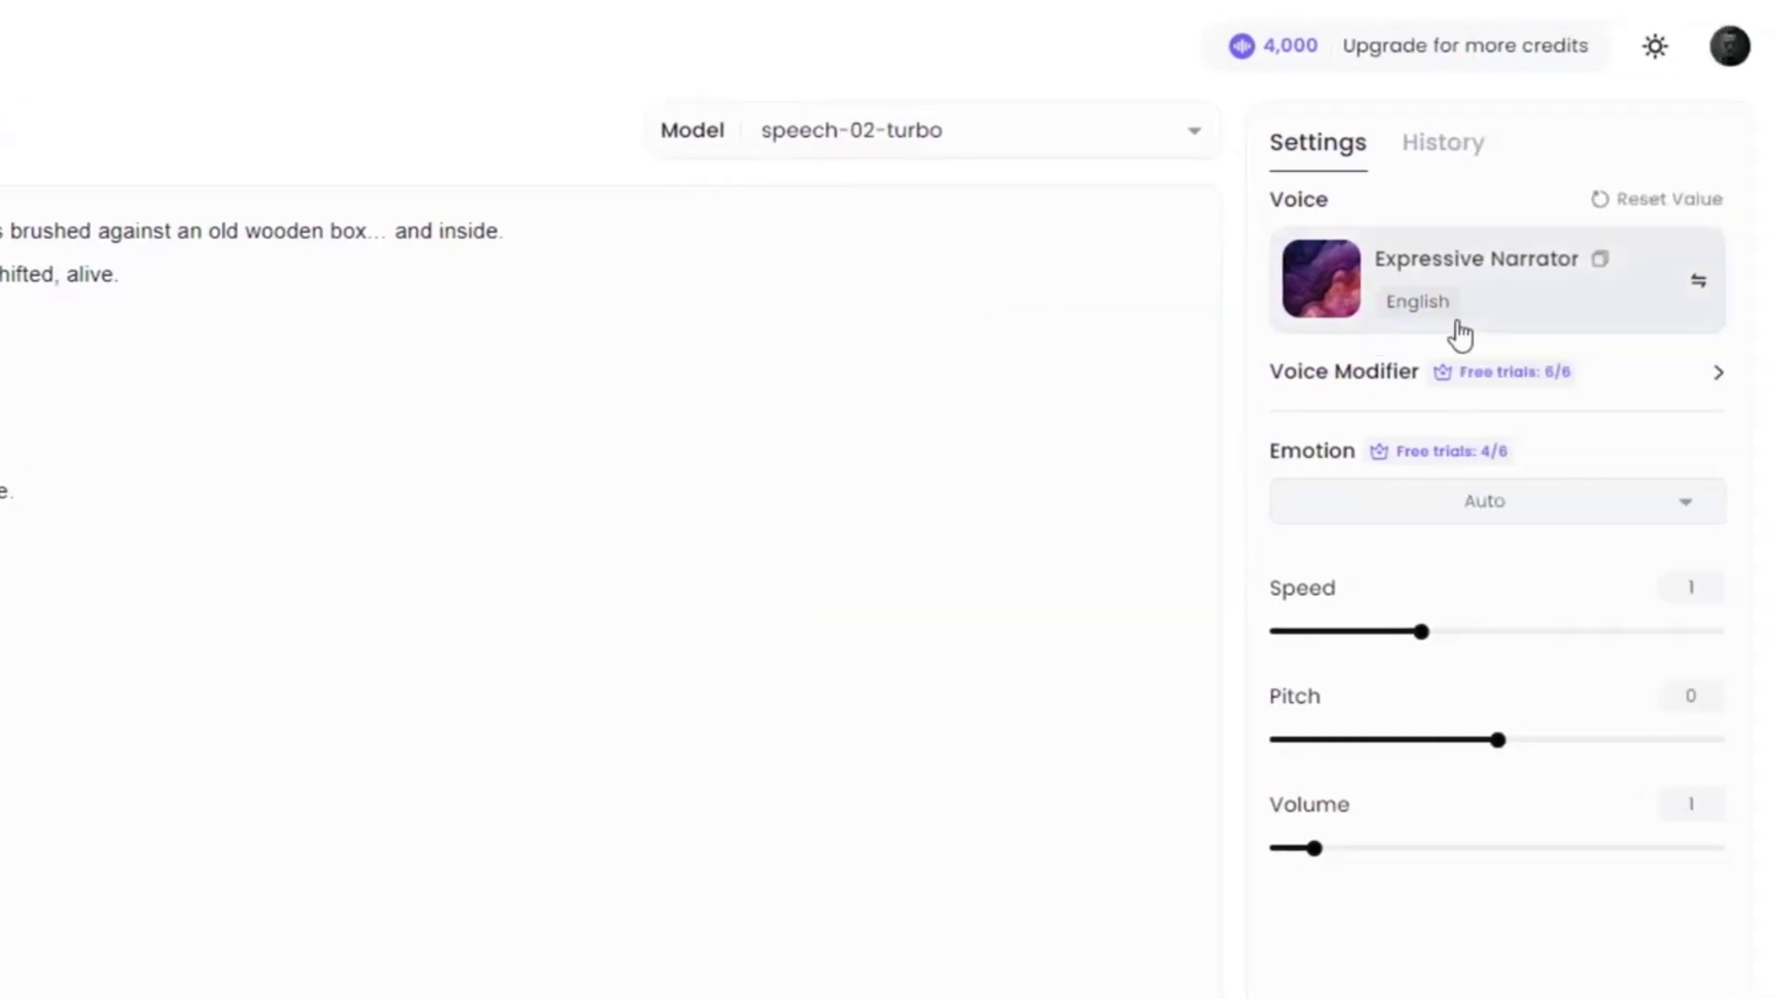
- Filter the voice library to English, EN-US (General), Female and Young Adult voices
{"action": "left_click", "coordinate": [1518, 306]}
{"action": "scroll", "coordinate": [1052, 412], "scroll_direction": "down", "scroll_amount": 2}
{"action": "scroll", "coordinate": [1052, 411], "scroll_direction": "down", "scroll_amount": 10}
{"action": "scroll", "coordinate": [1052, 412], "scroll_direction": "up", "scroll_amount": 7}
{"action": "scroll", "coordinate": [1052, 412], "scroll_direction": "up", "scroll_amount": 5}
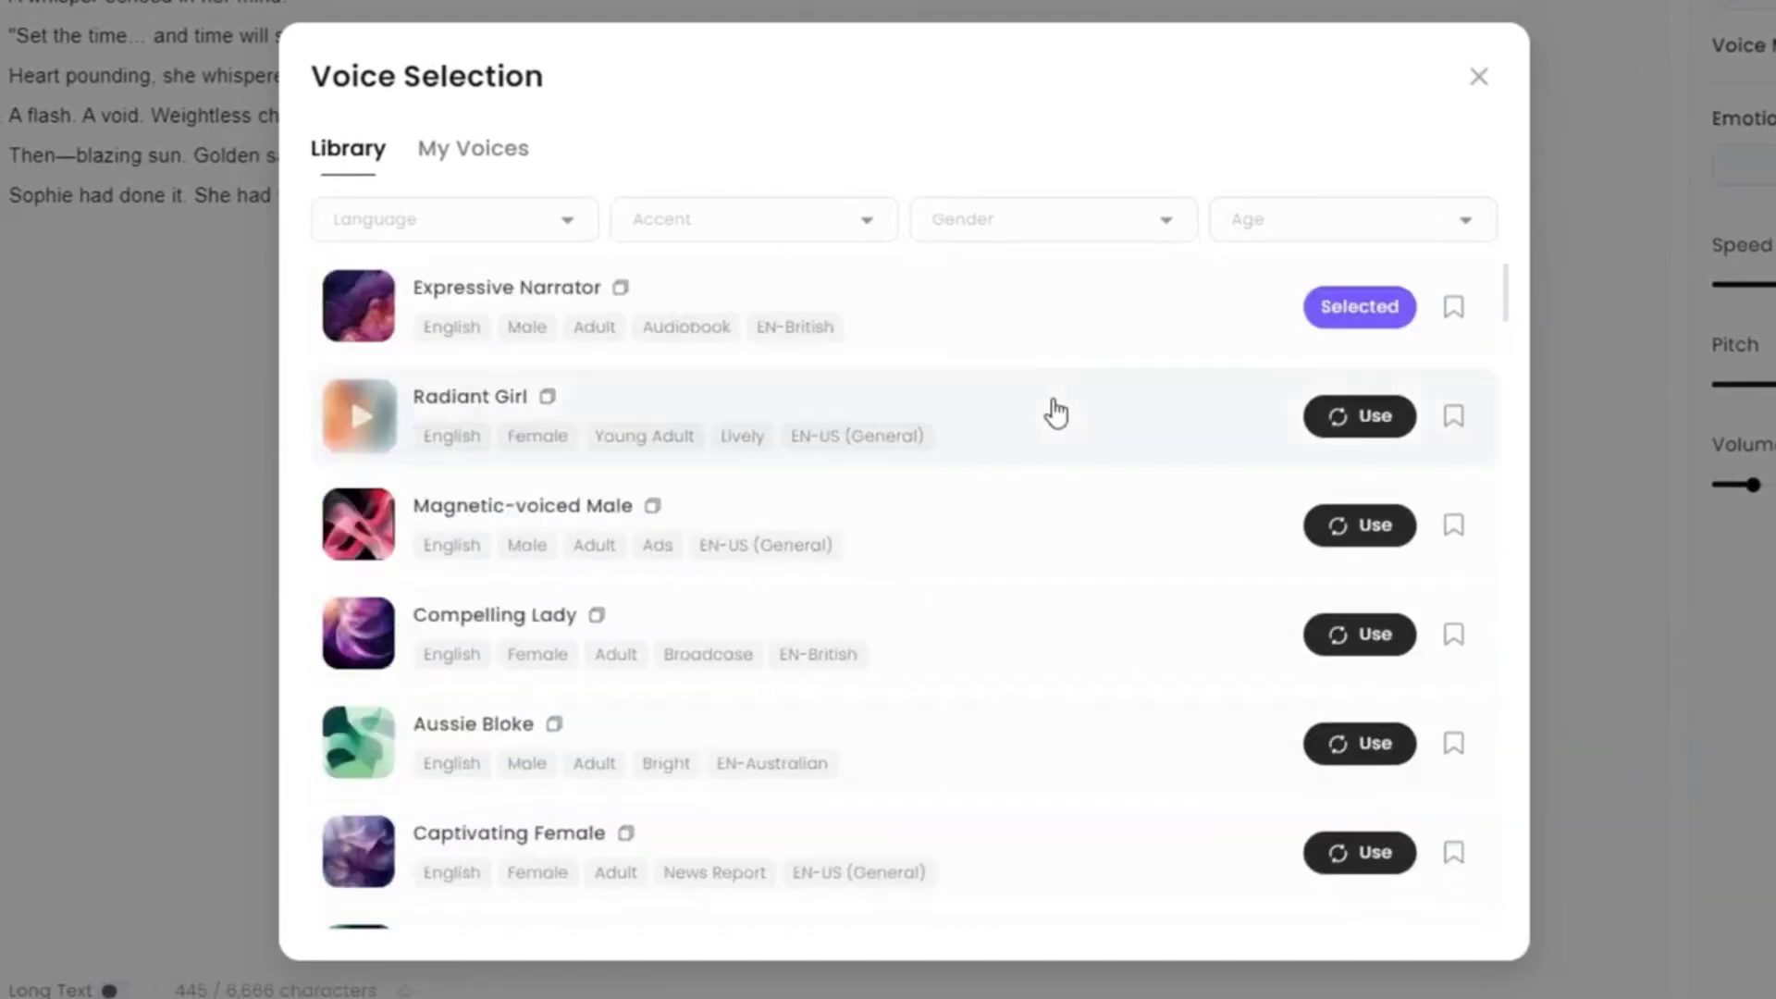
{"action": "left_click", "coordinate": [495, 232]}
{"action": "left_click", "coordinate": [450, 278]}
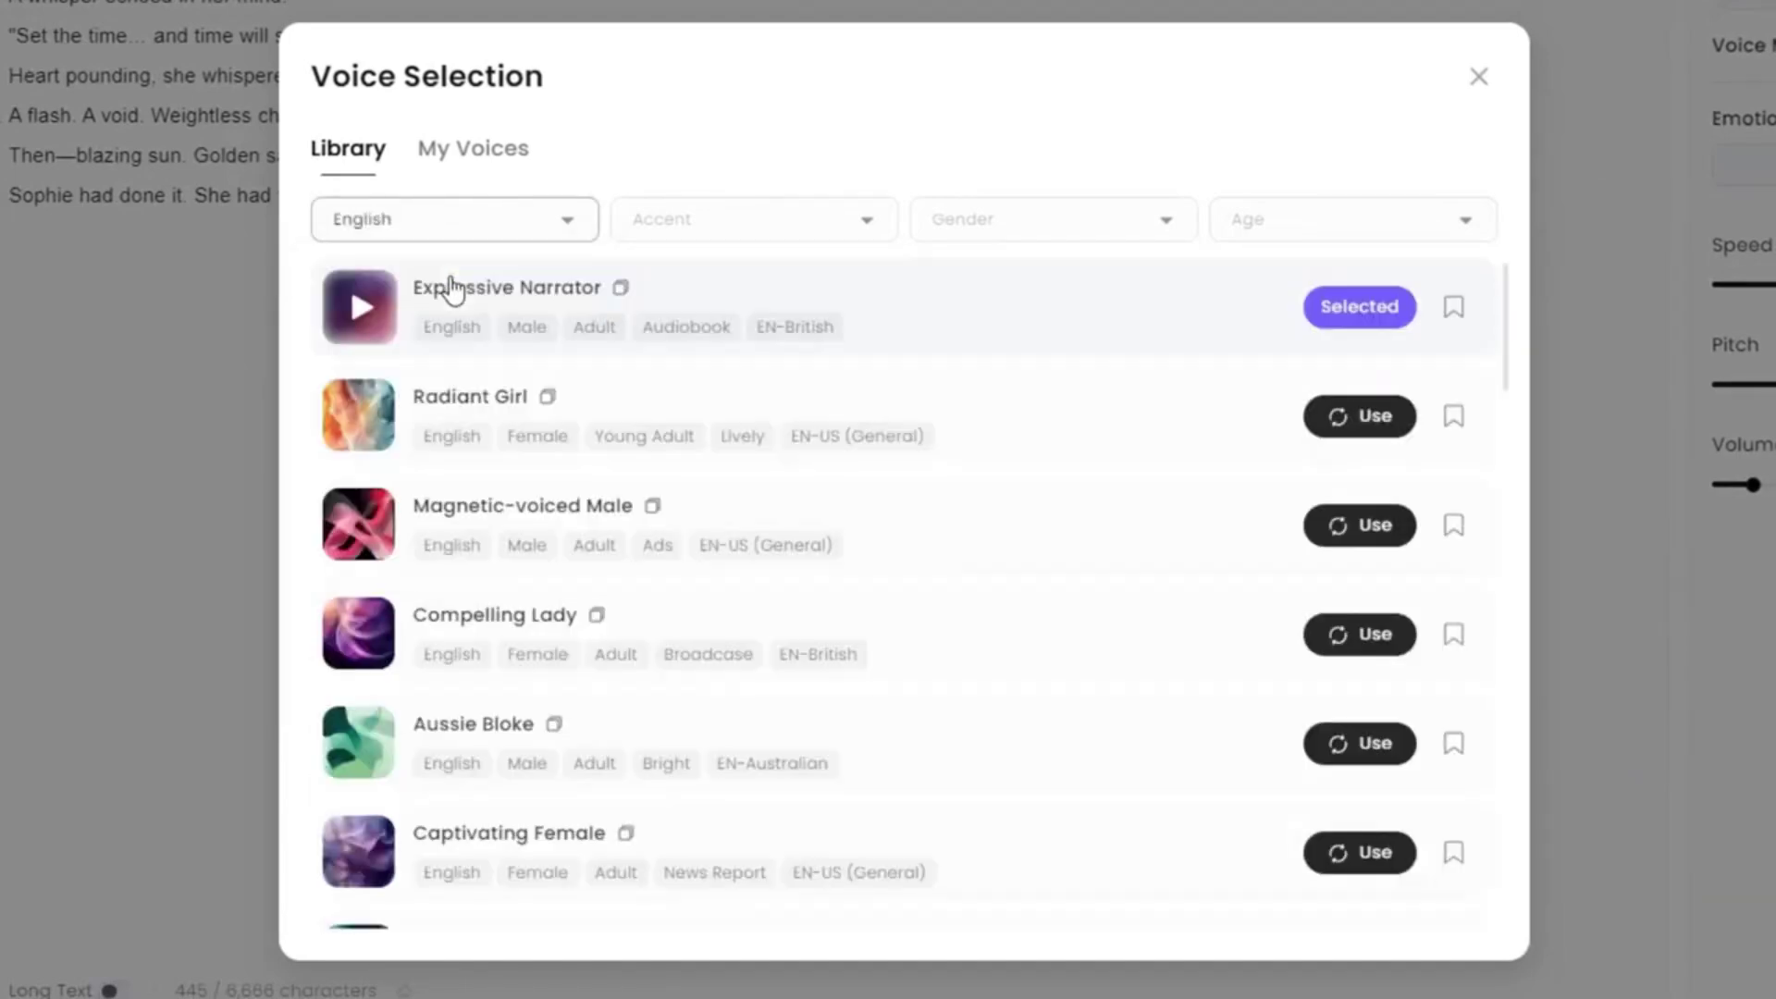
{"action": "left_click", "coordinate": [742, 231]}
{"action": "left_click", "coordinate": [730, 277]}
{"action": "left_click", "coordinate": [958, 236]}
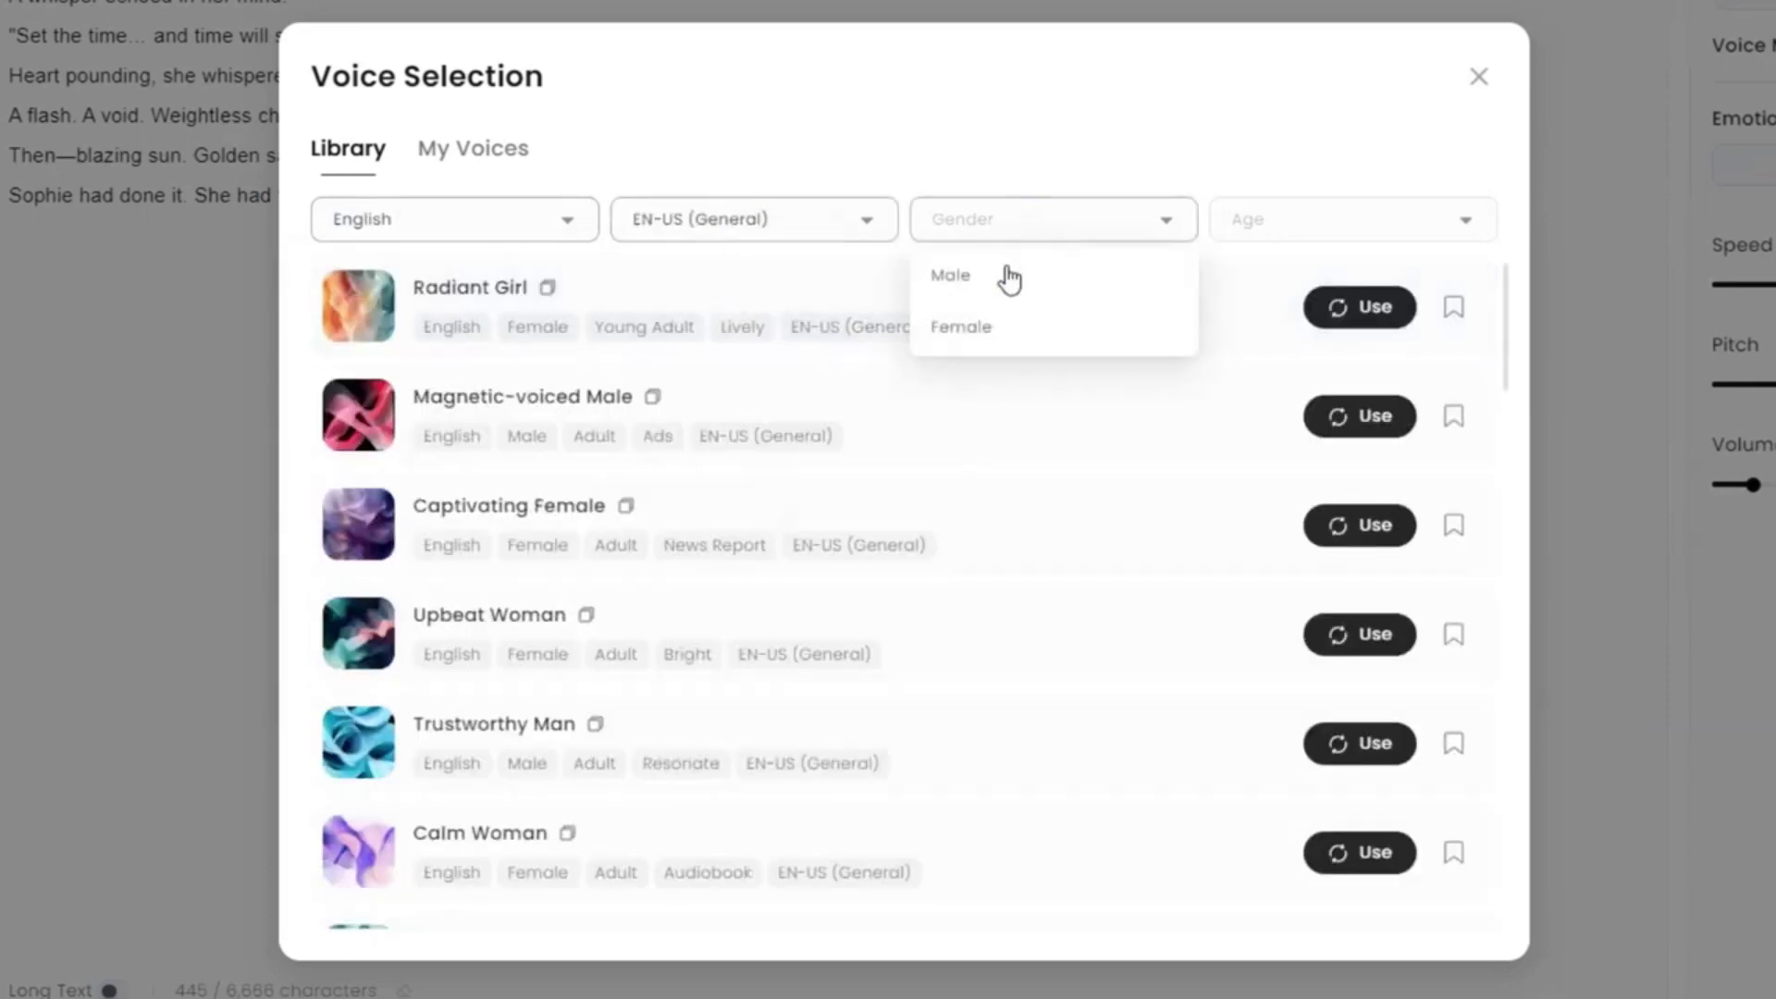
{"action": "left_click", "coordinate": [981, 326]}
{"action": "left_click", "coordinate": [1277, 222]}
{"action": "left_click", "coordinate": [1278, 330]}
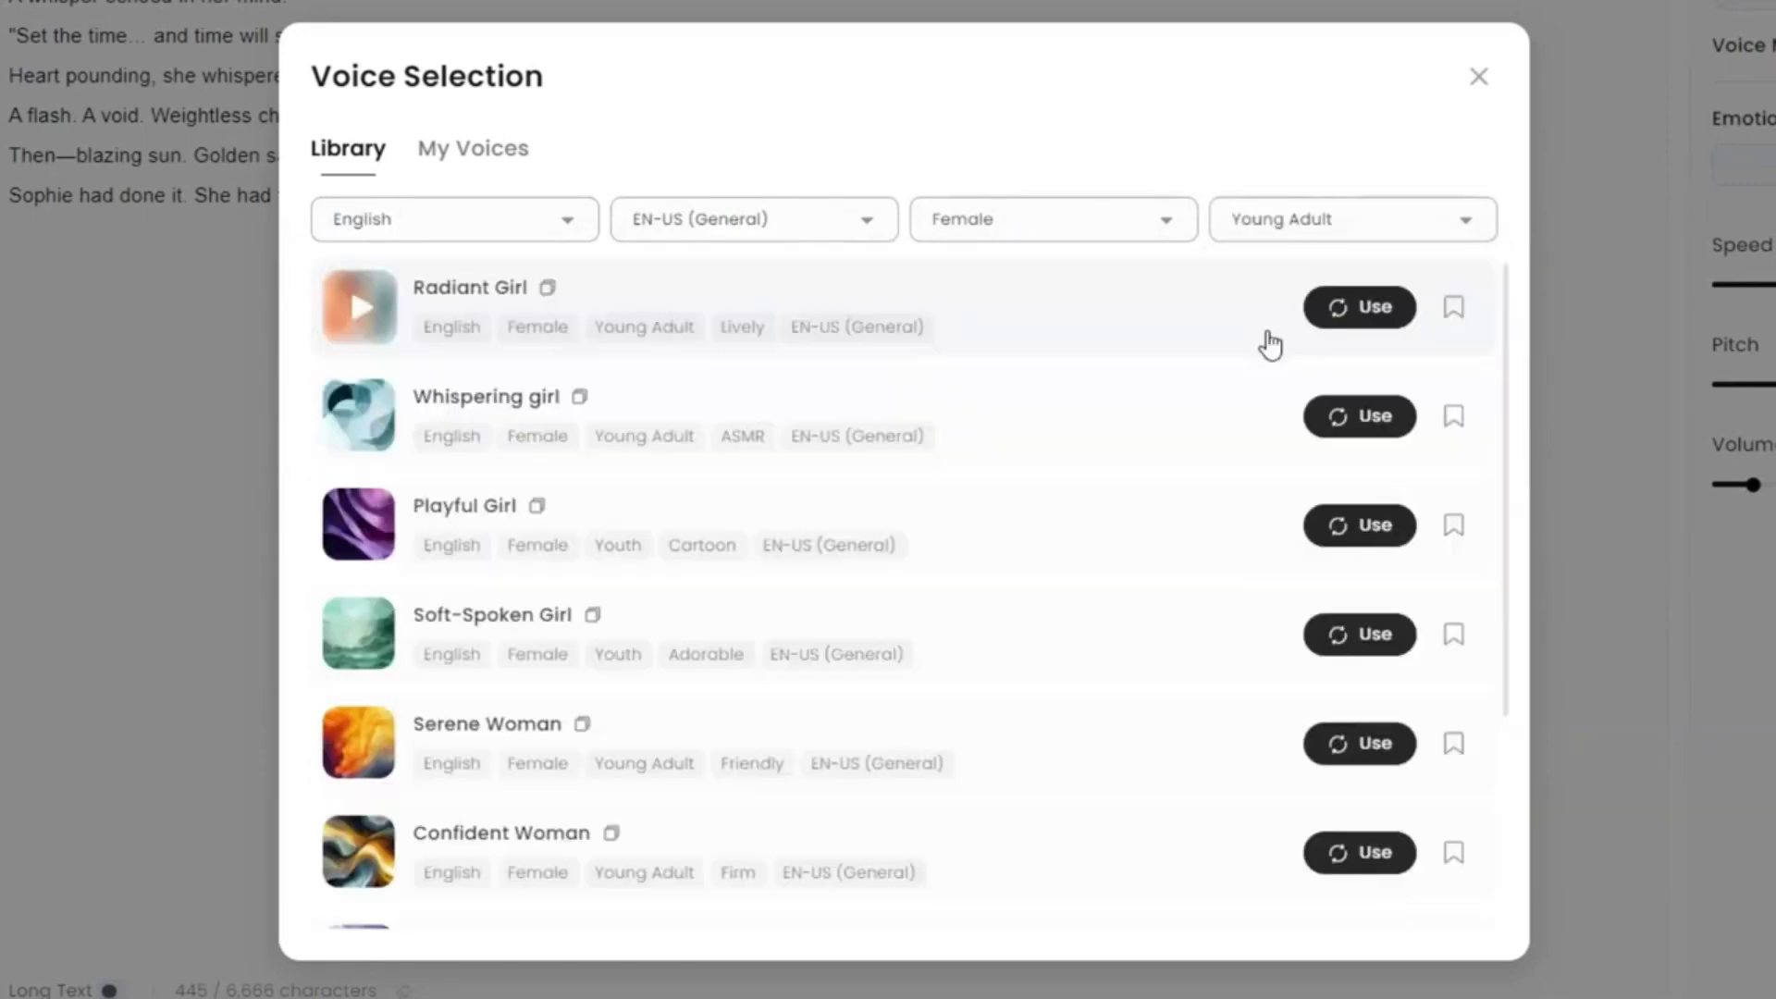
- Preview the Whimsical Girl voice and use it for the narration
{"action": "scroll", "coordinate": [1267, 345], "scroll_direction": "down", "scroll_amount": 3}
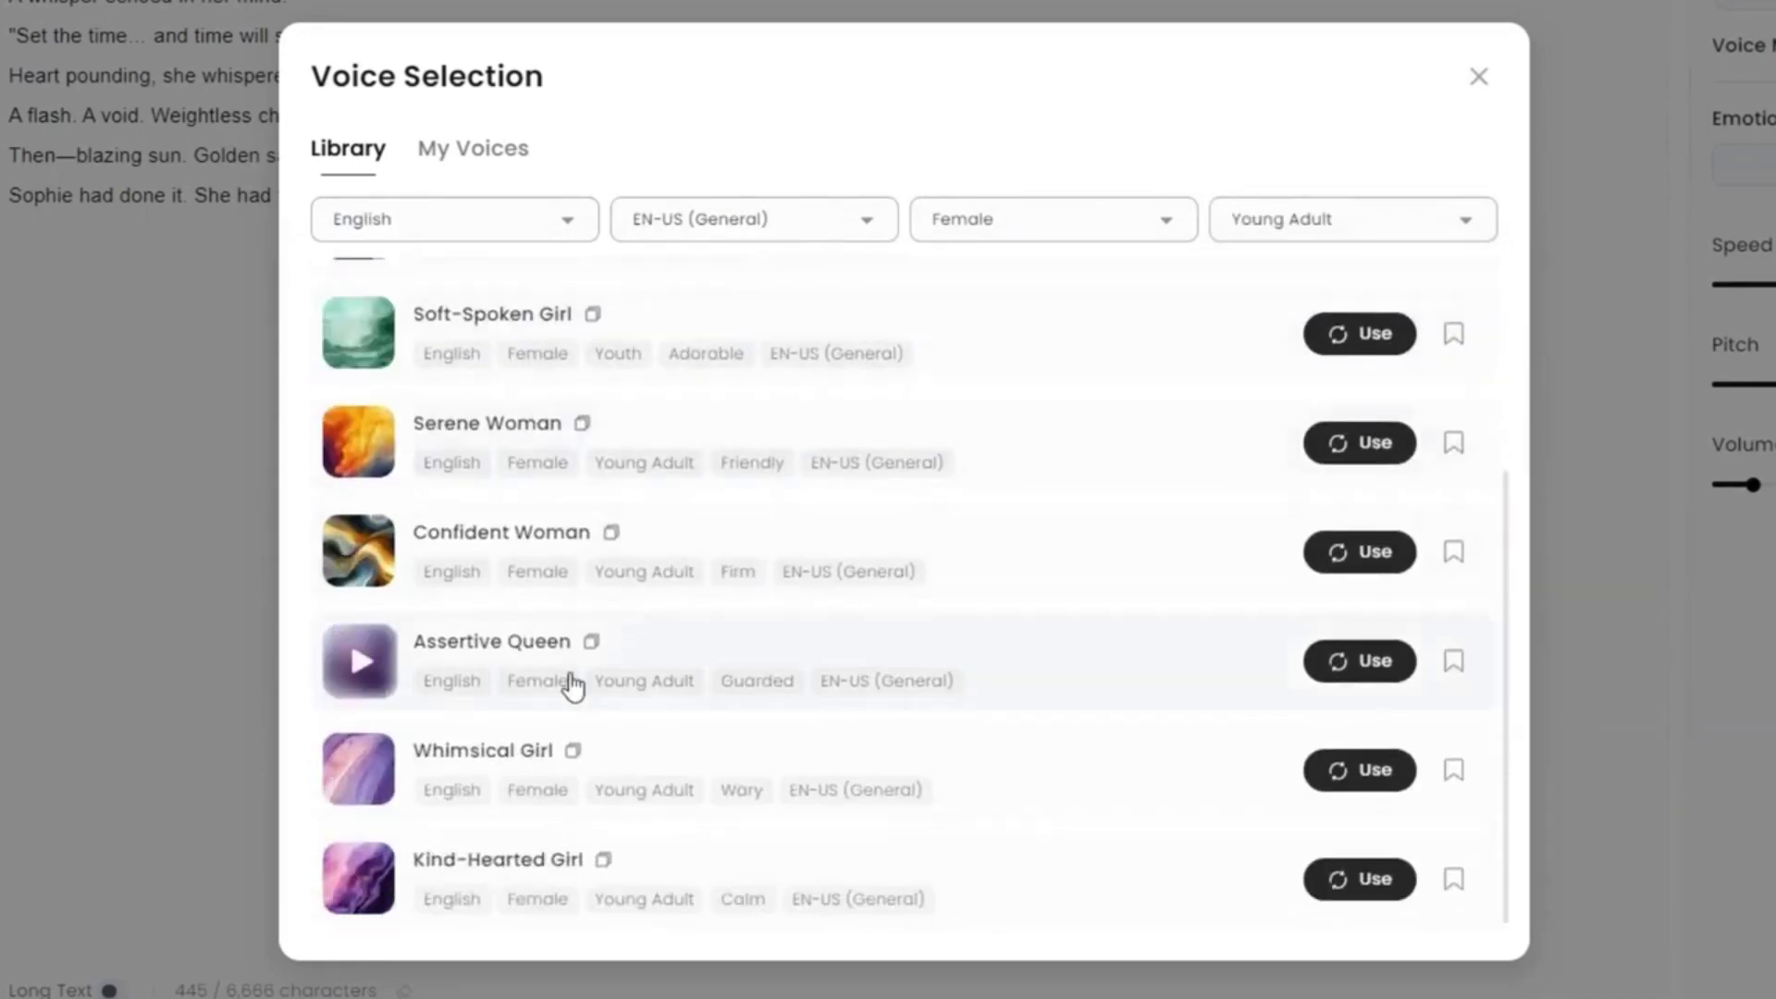
{"action": "left_click", "coordinate": [363, 774]}
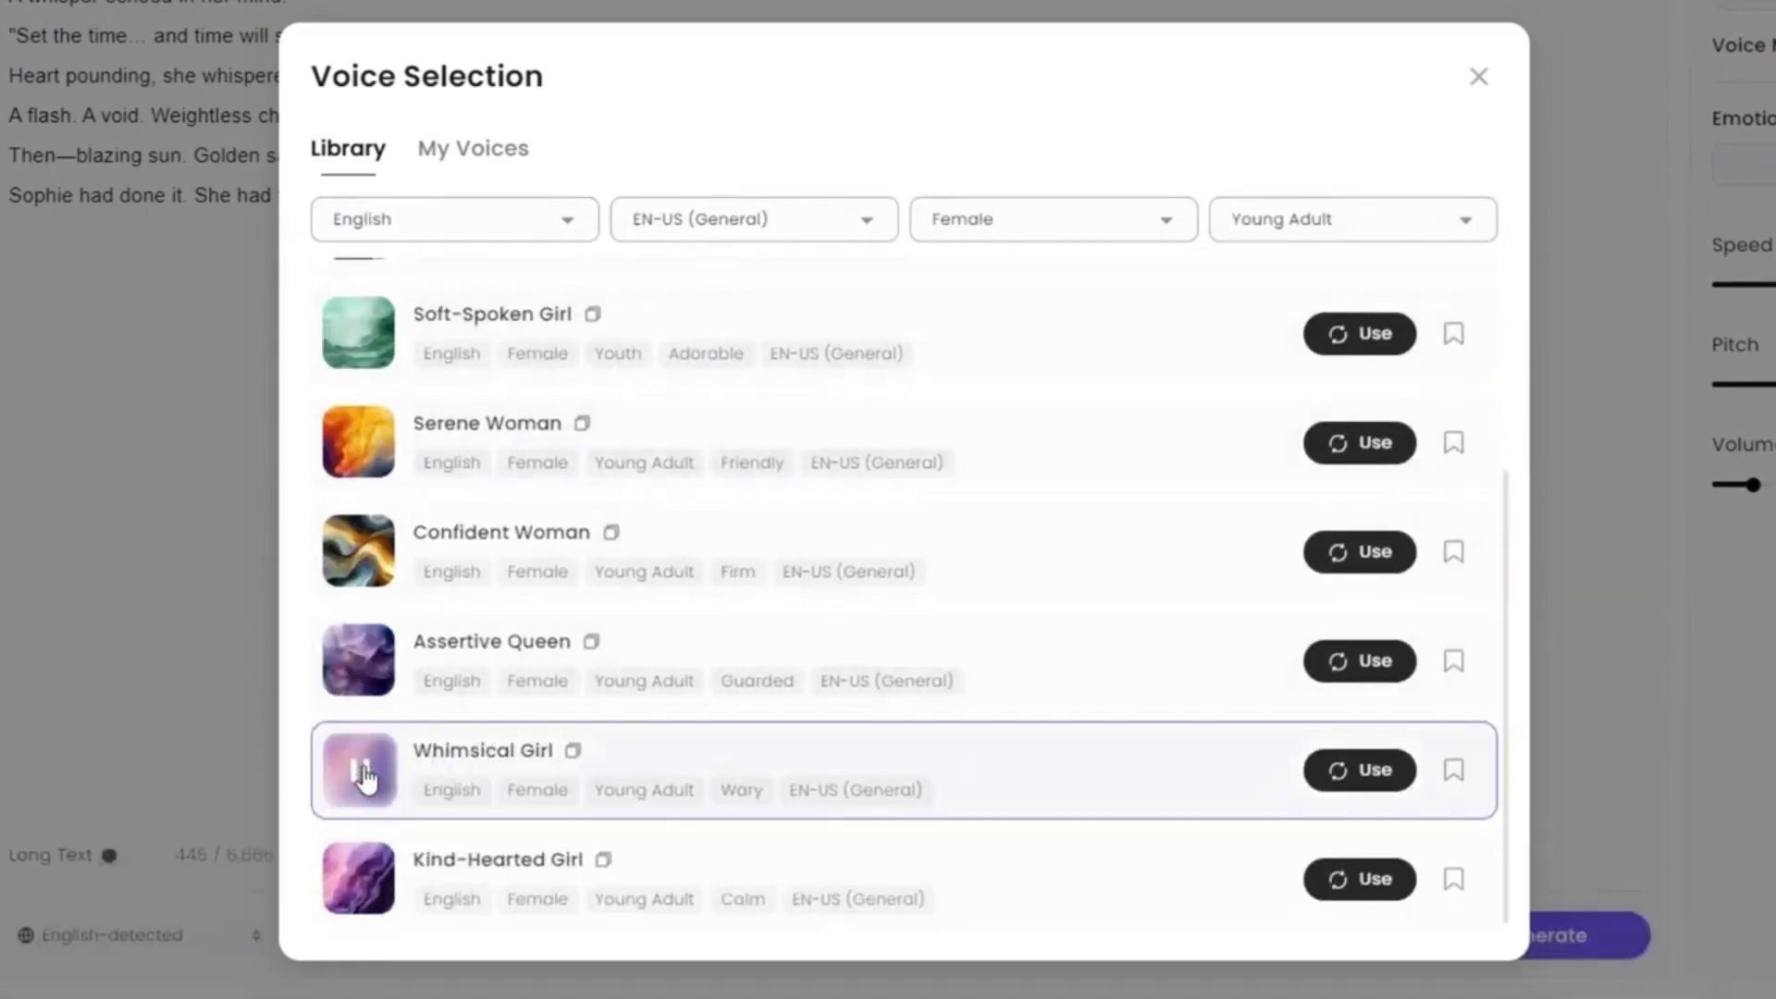
{"action": "left_click", "coordinate": [1371, 773]}
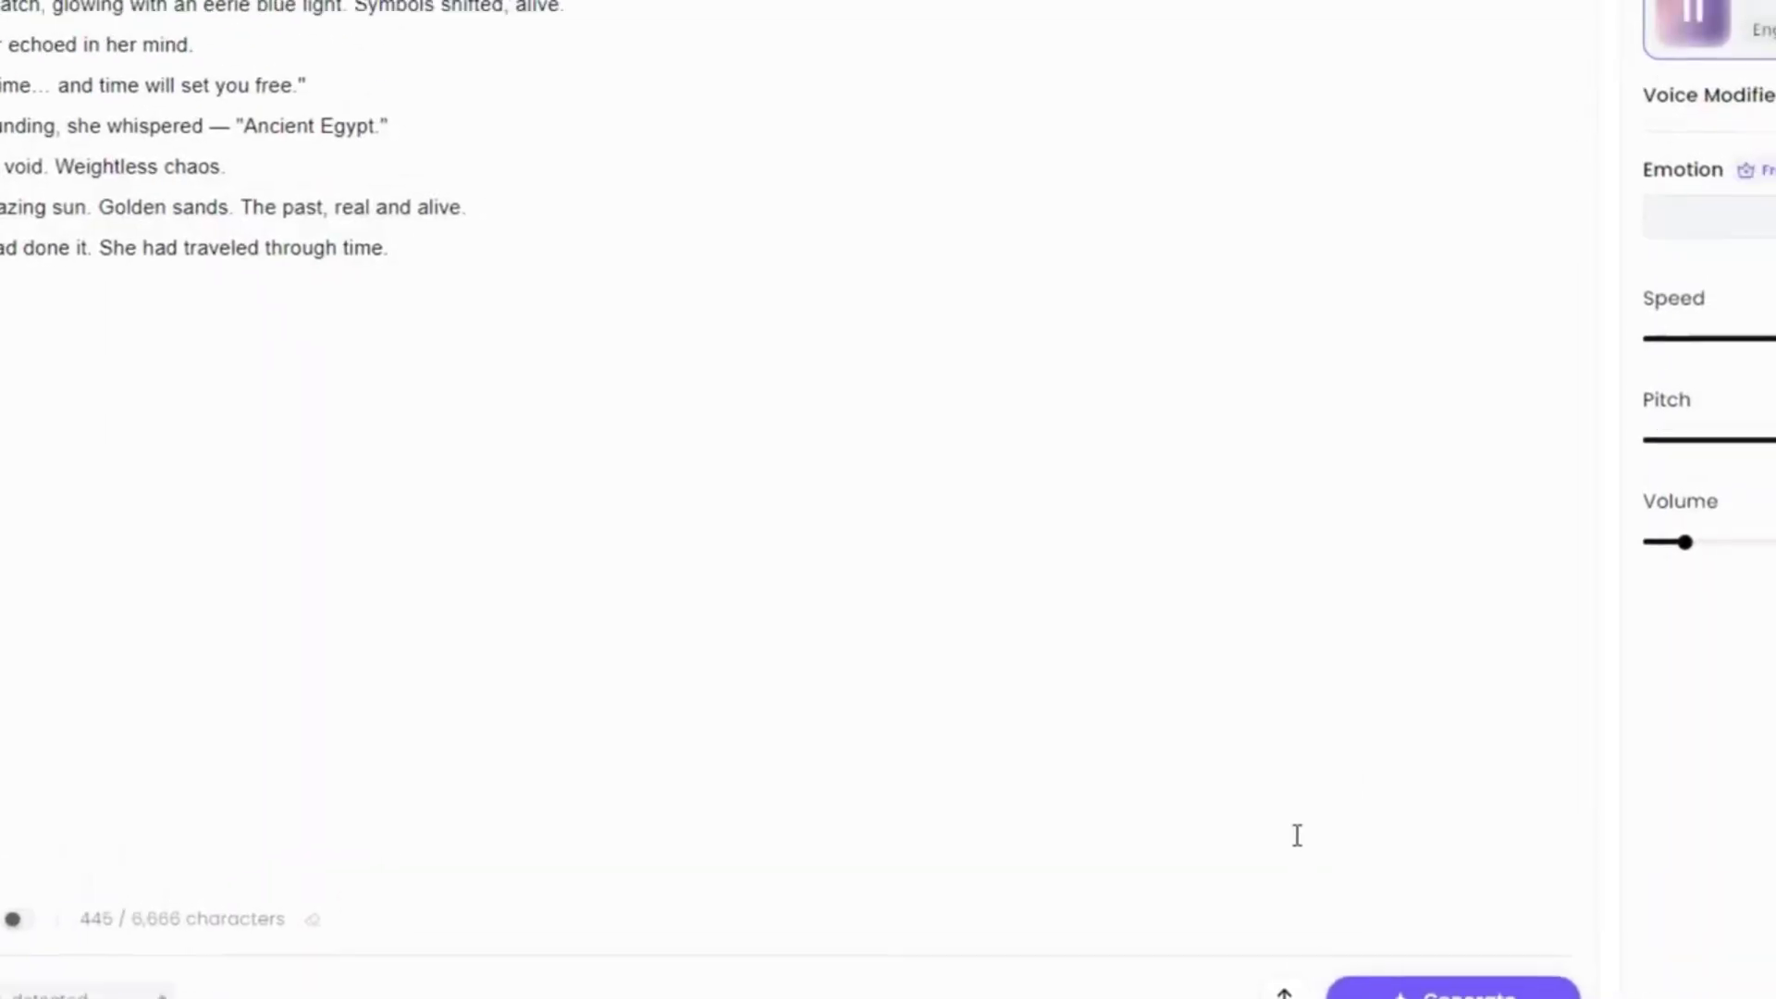
- Set the voice's emotion to Neutral
{"action": "left_click", "coordinate": [1534, 511]}
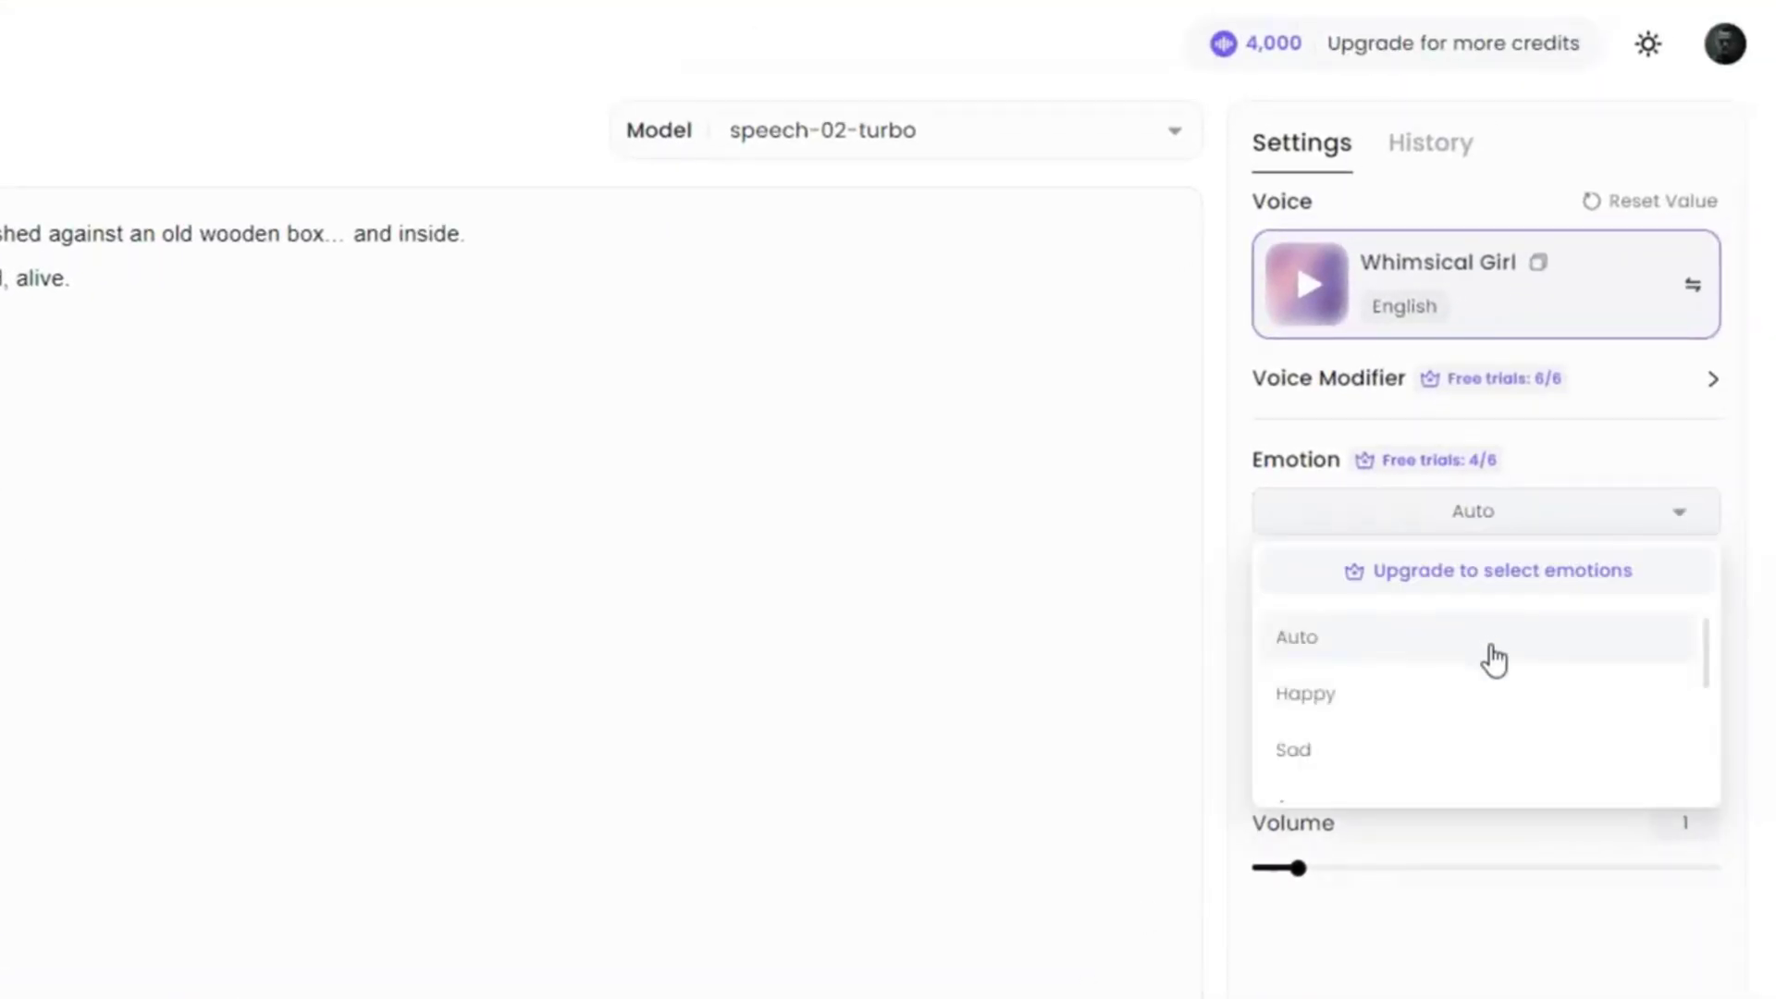
{"action": "scroll", "coordinate": [1504, 745], "scroll_direction": "down", "scroll_amount": 5}
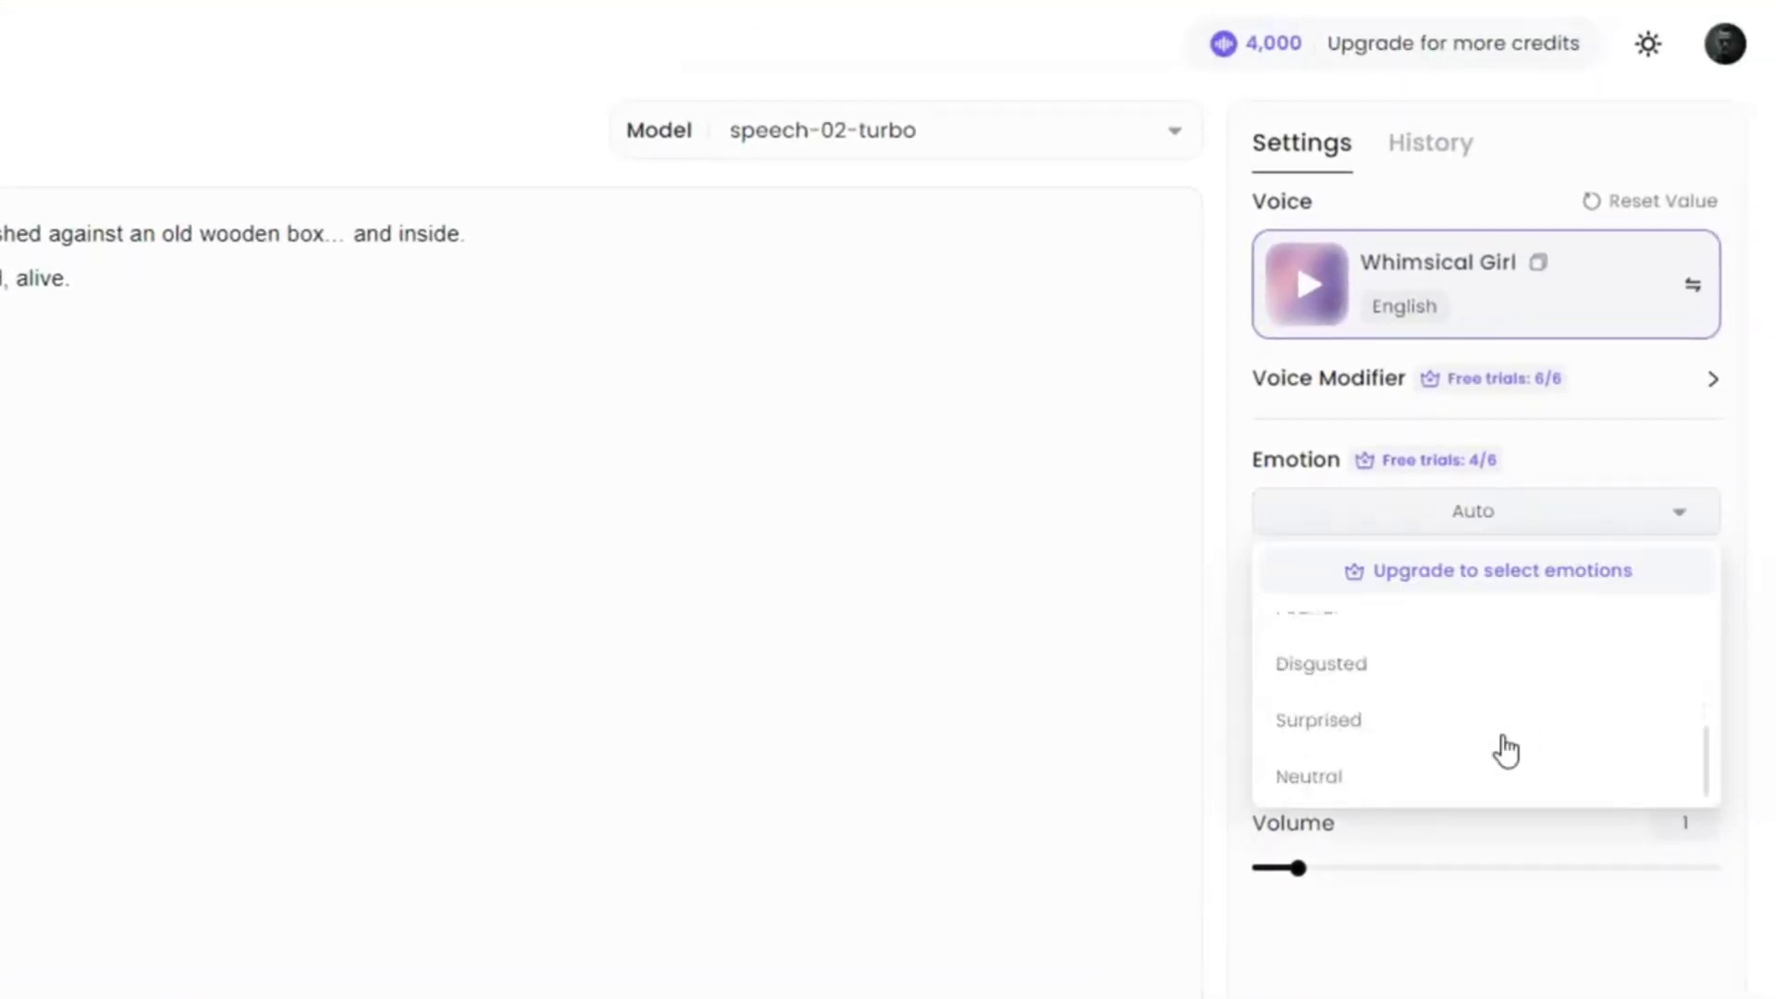
{"action": "left_click", "coordinate": [1506, 781]}
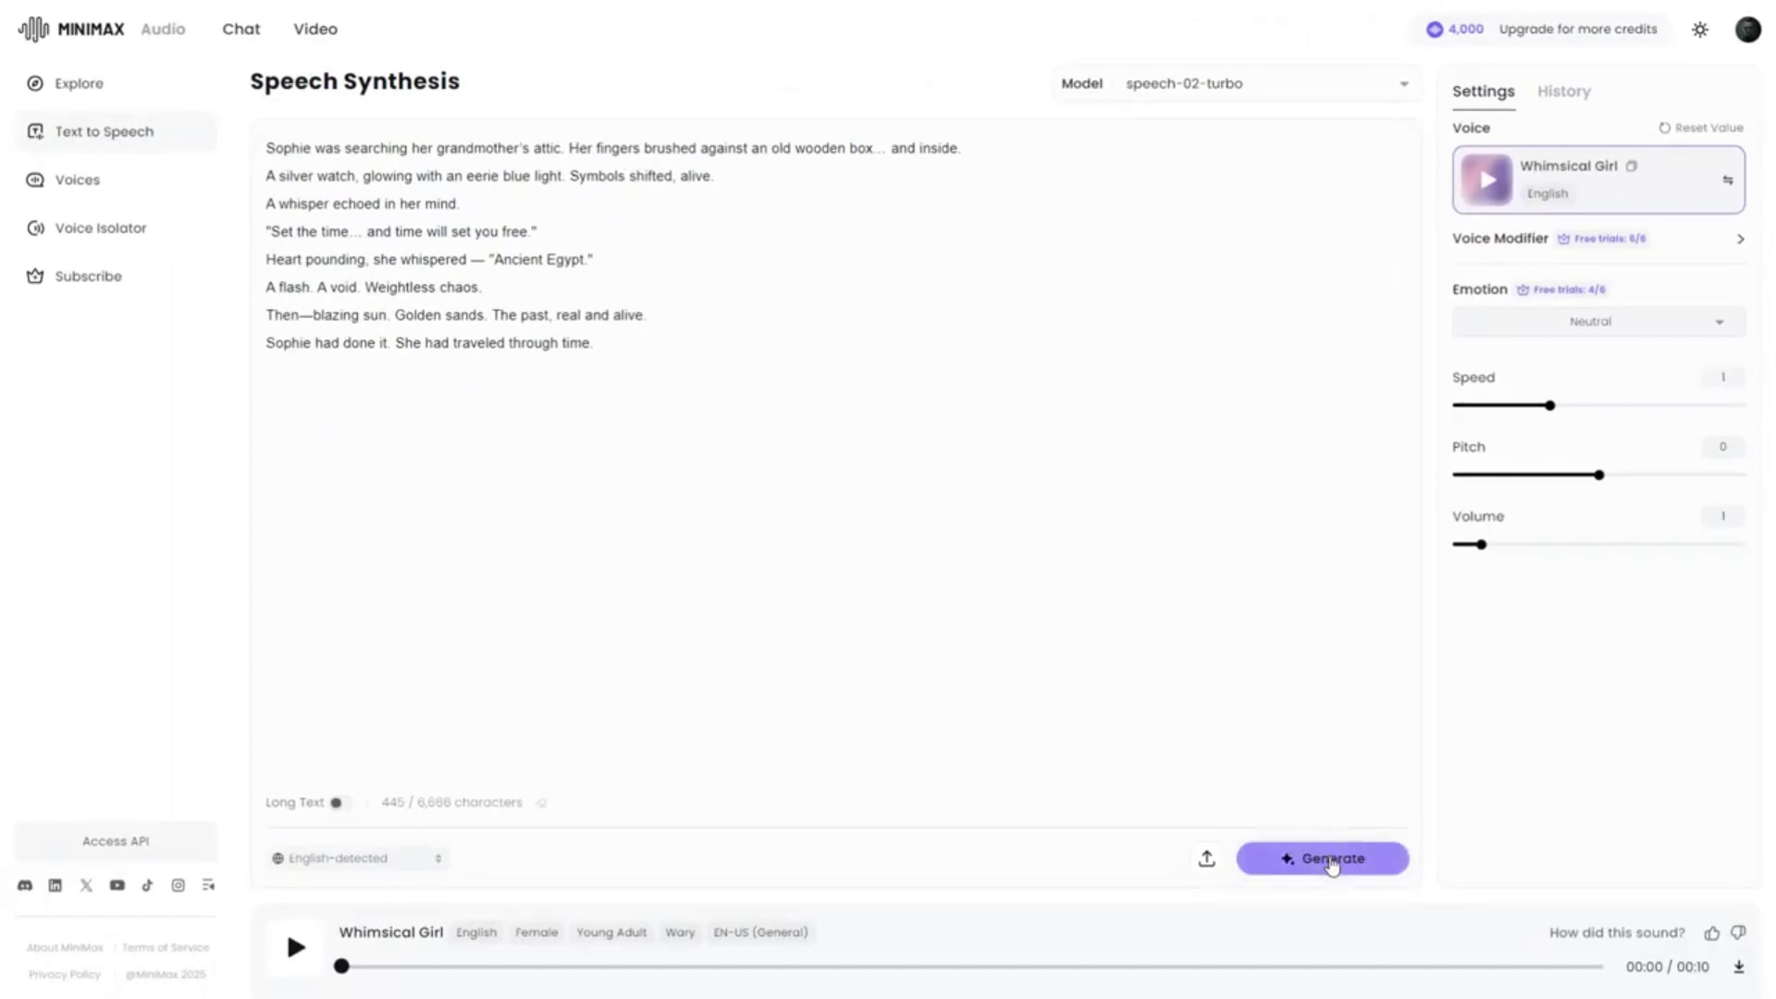
- Generate the Scene 1 speech with the Whimsical Girl voice and download the audio
{"action": "left_click", "coordinate": [1332, 865]}
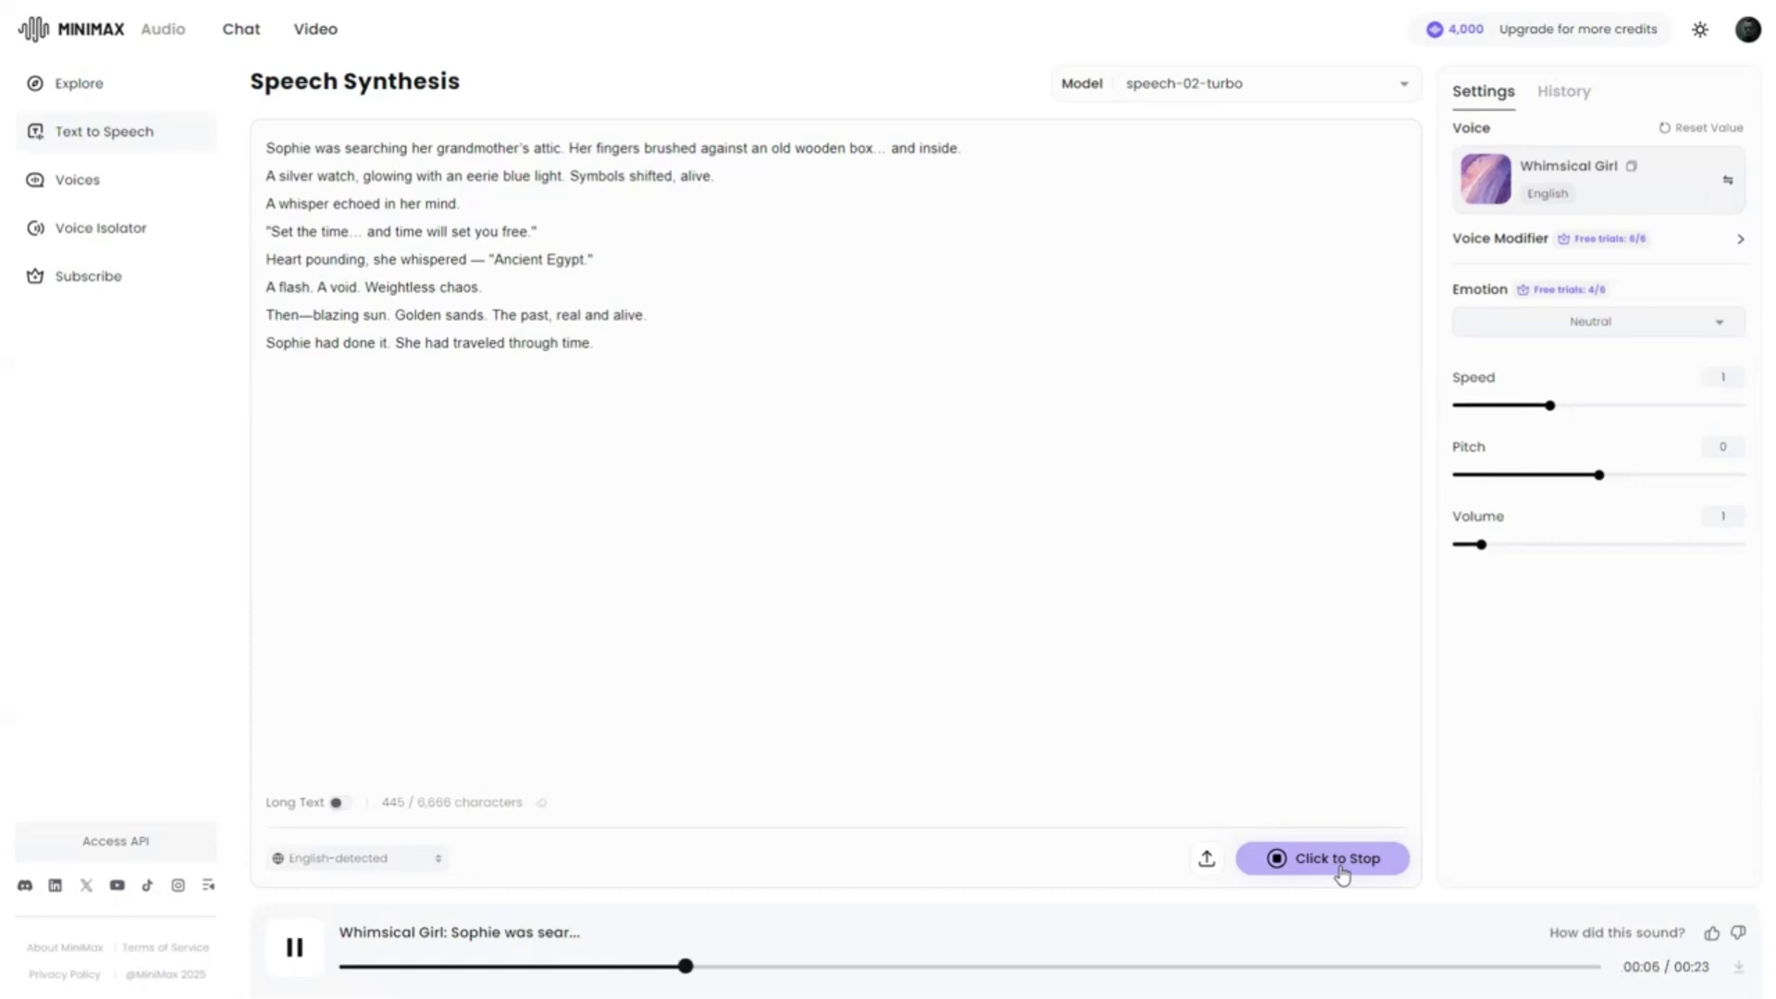
{"action": "left_click", "coordinate": [1739, 969]}
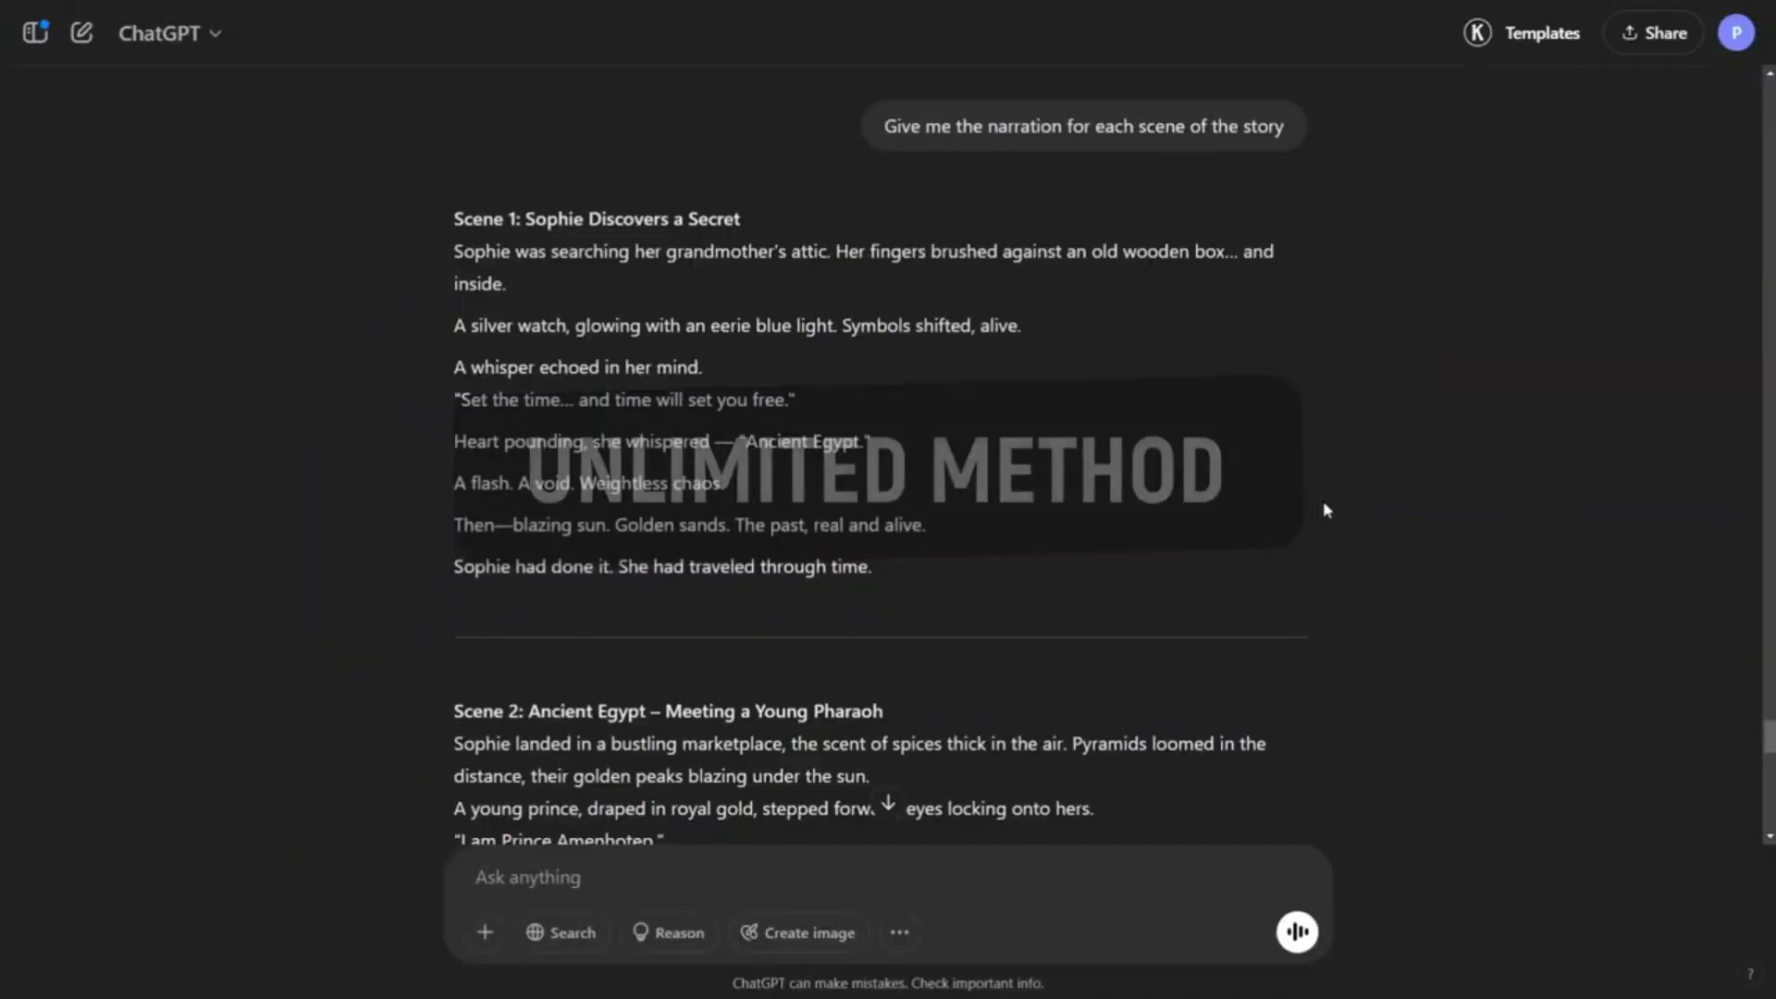
- Switch to ChatGPT, have the full scene narration reply read aloud, and stop the playback
{"action": "scroll", "coordinate": [1301, 361], "scroll_direction": "down", "scroll_amount": 15}
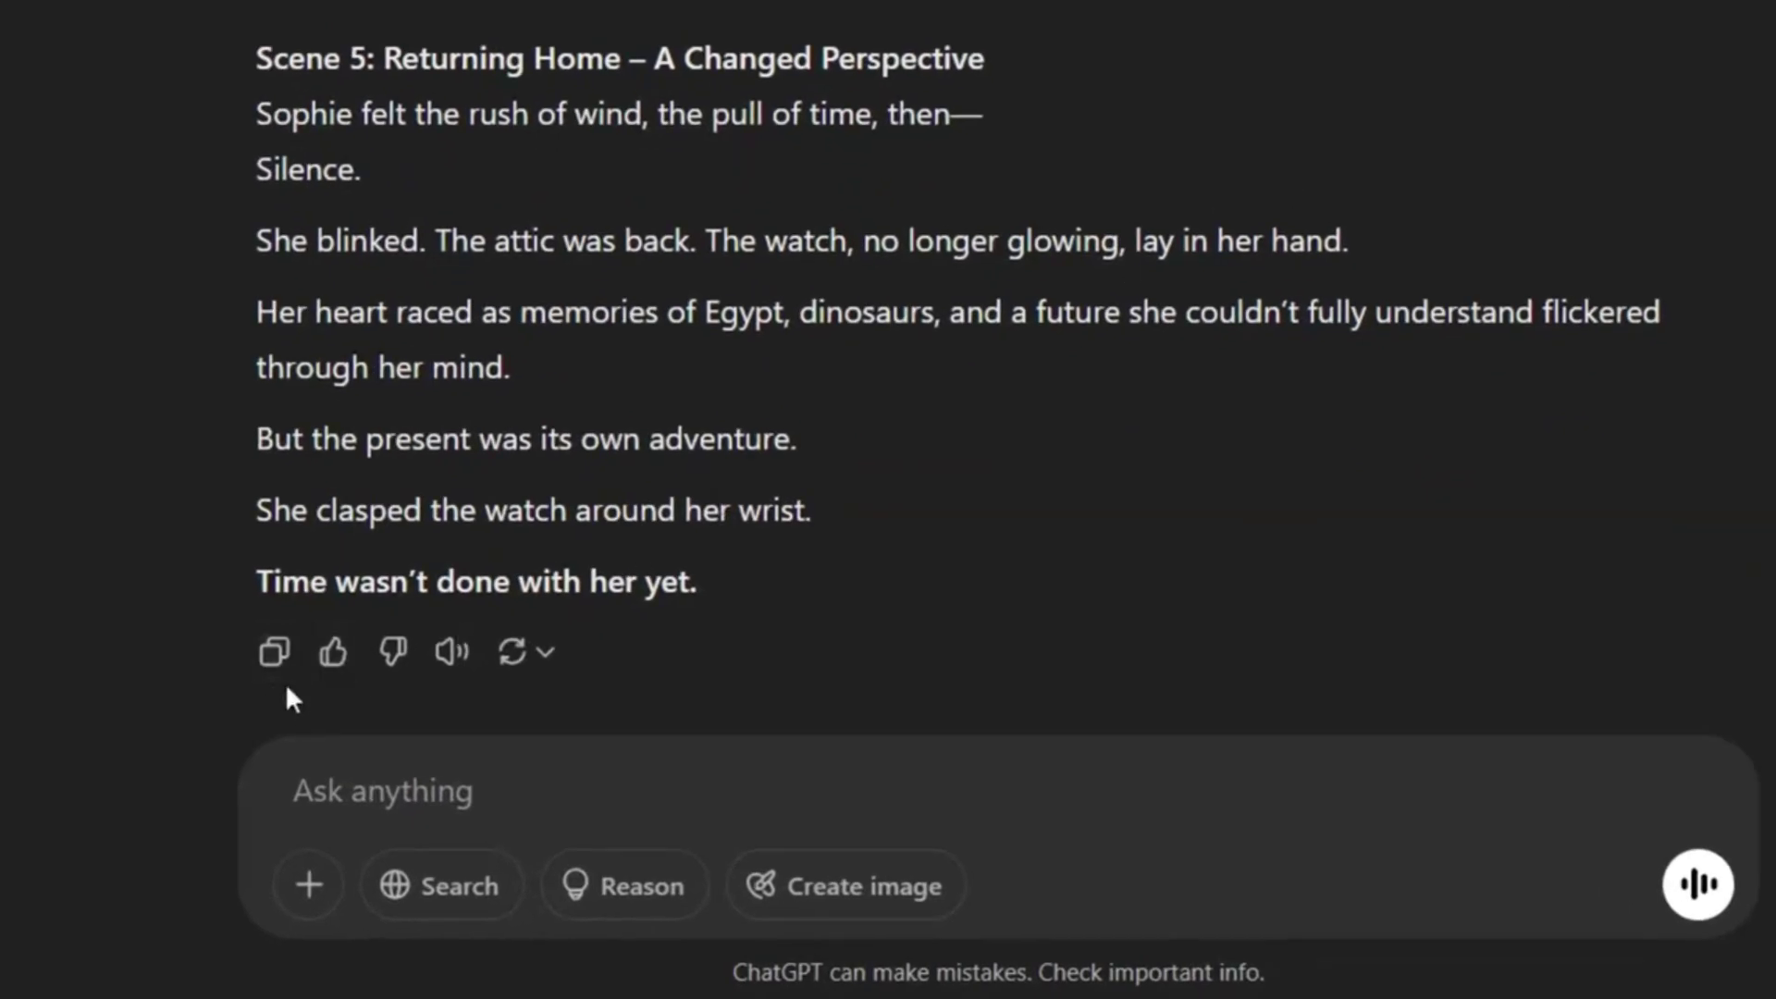
{"action": "left_click", "coordinate": [451, 665]}
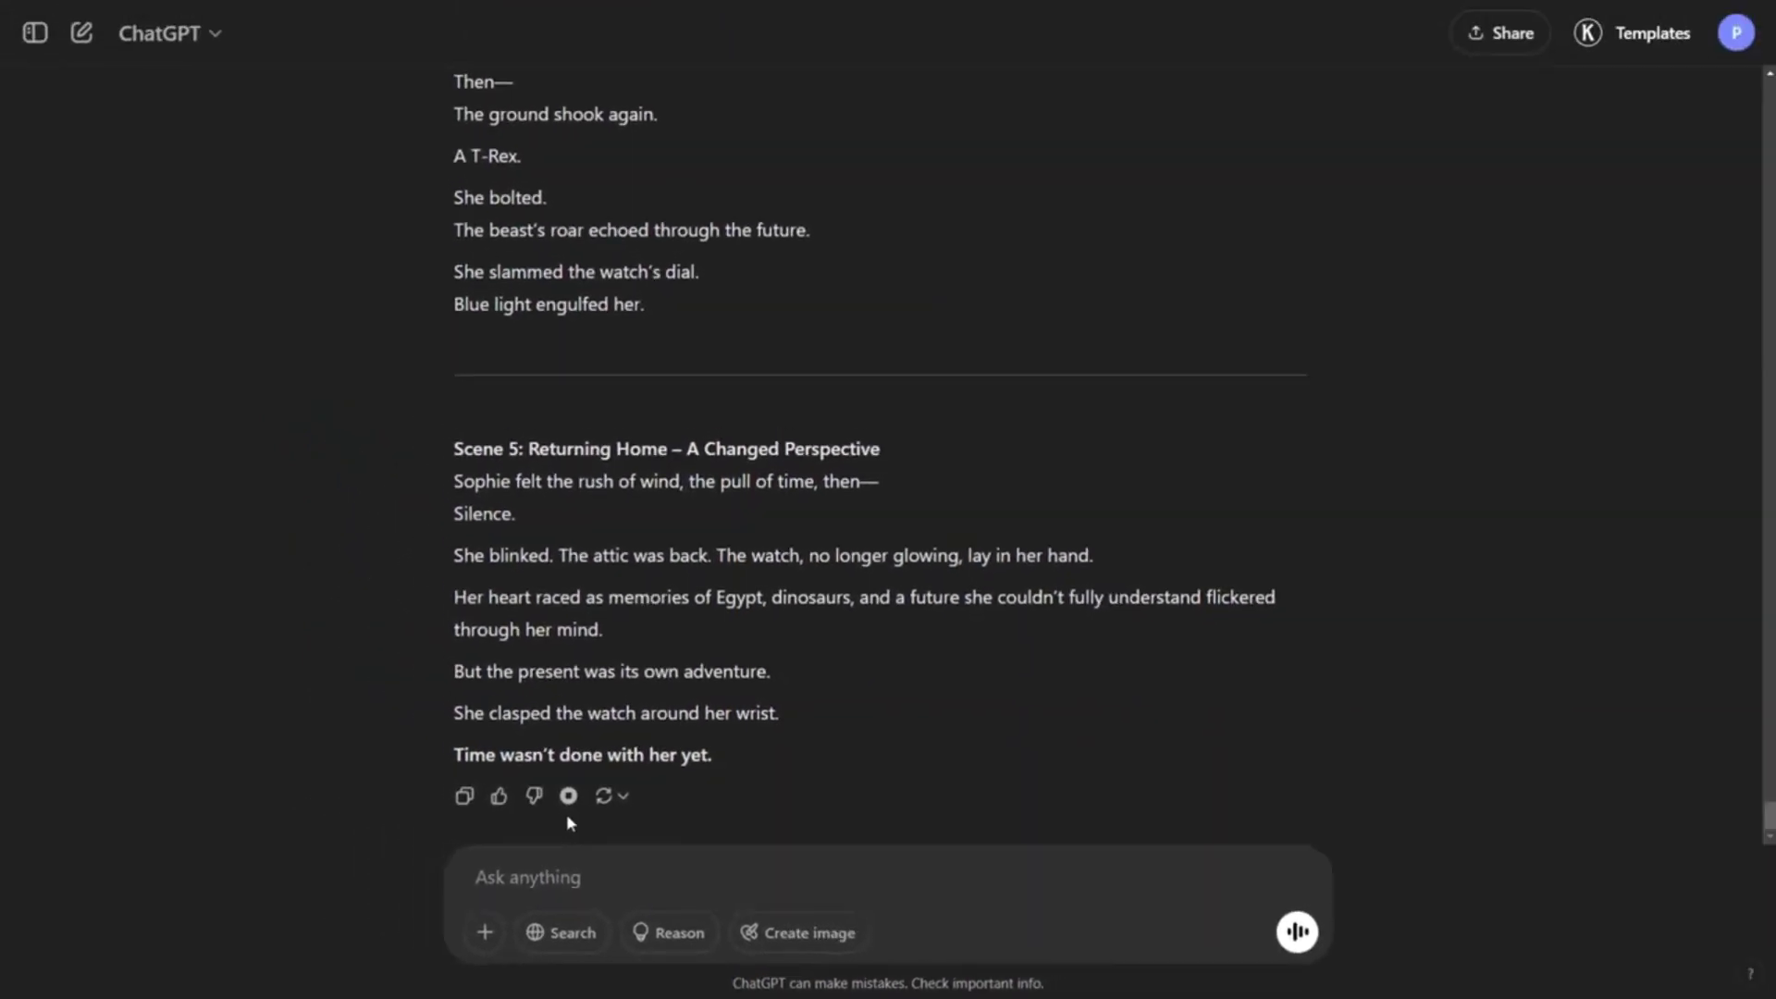
{"action": "left_click", "coordinate": [568, 797]}
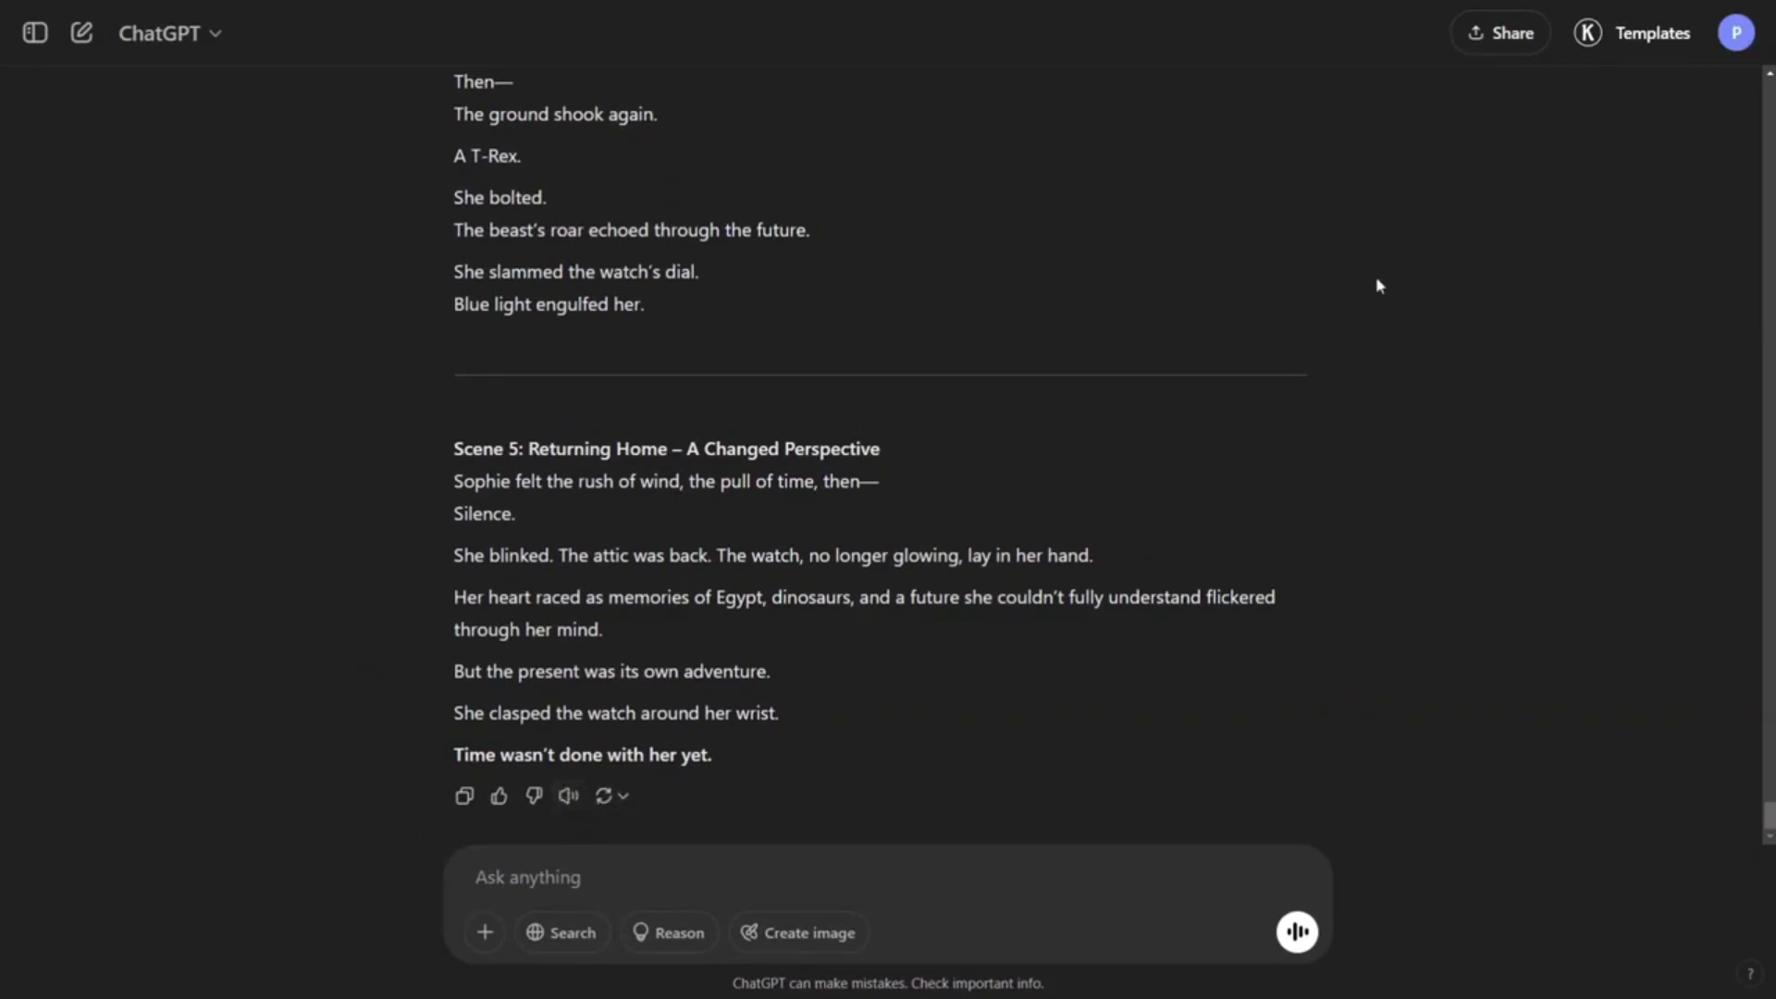
- Change the ChatGPT speech voice to Cove in the settings
{"action": "left_click", "coordinate": [1737, 33]}
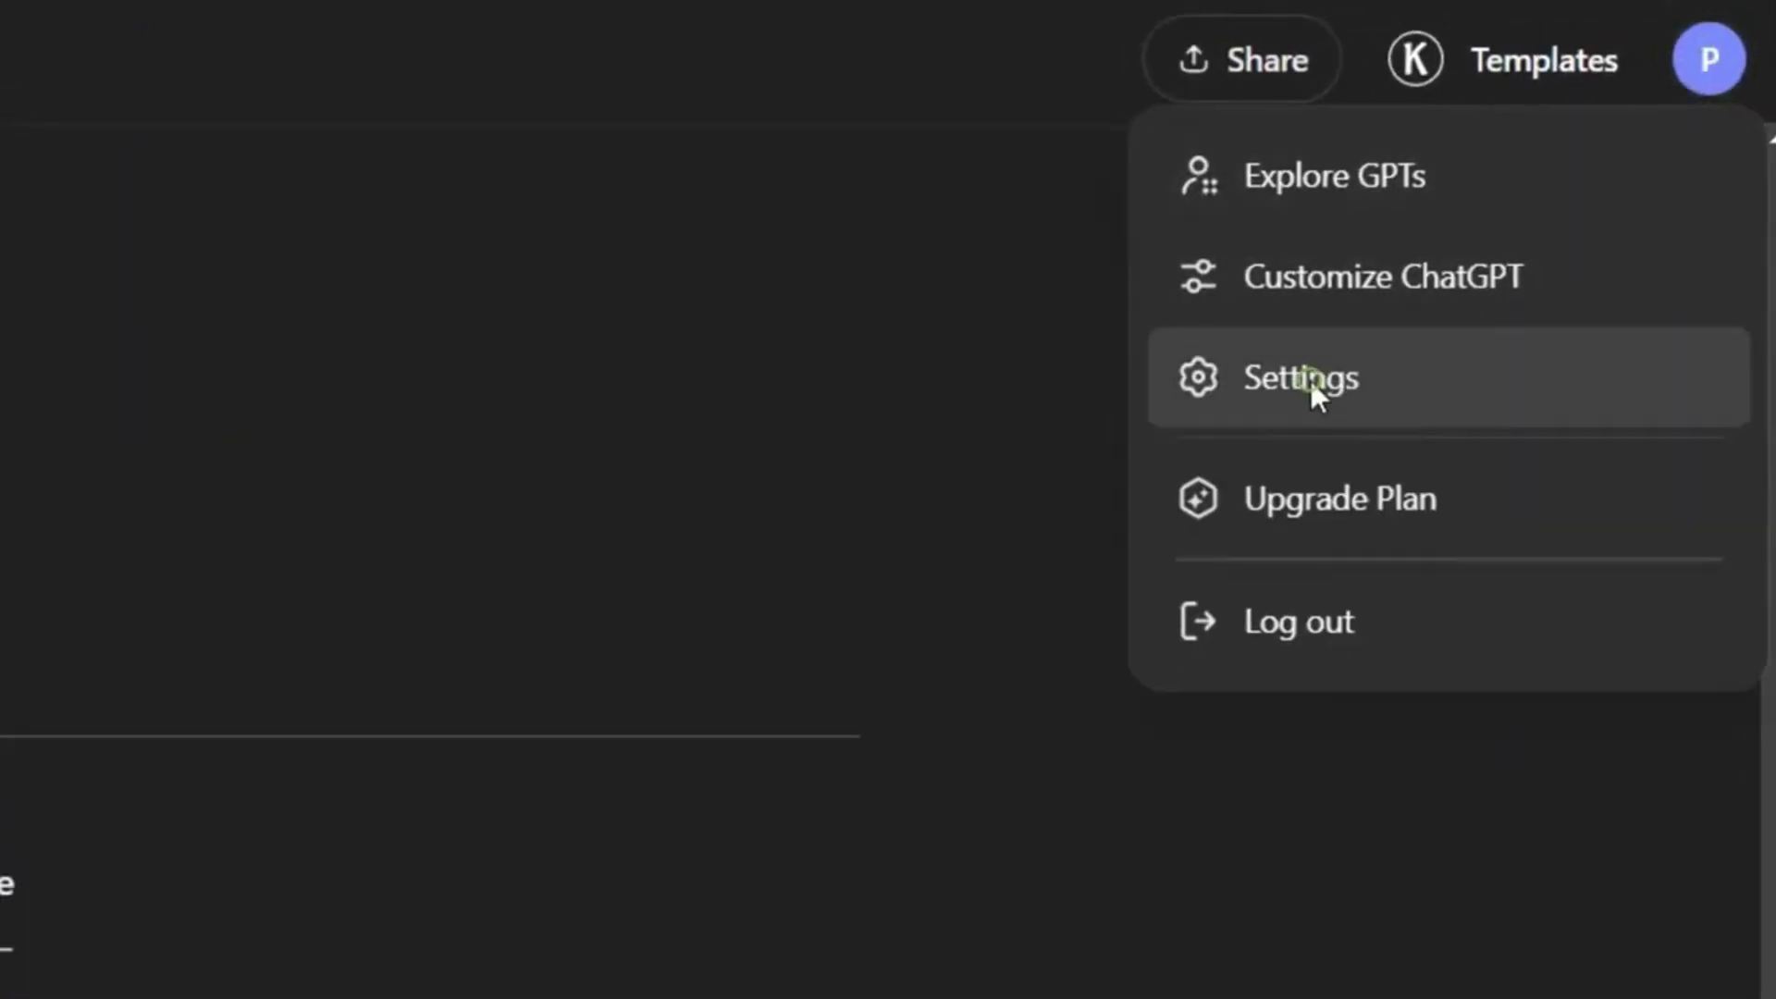
{"action": "left_click", "coordinate": [1295, 389]}
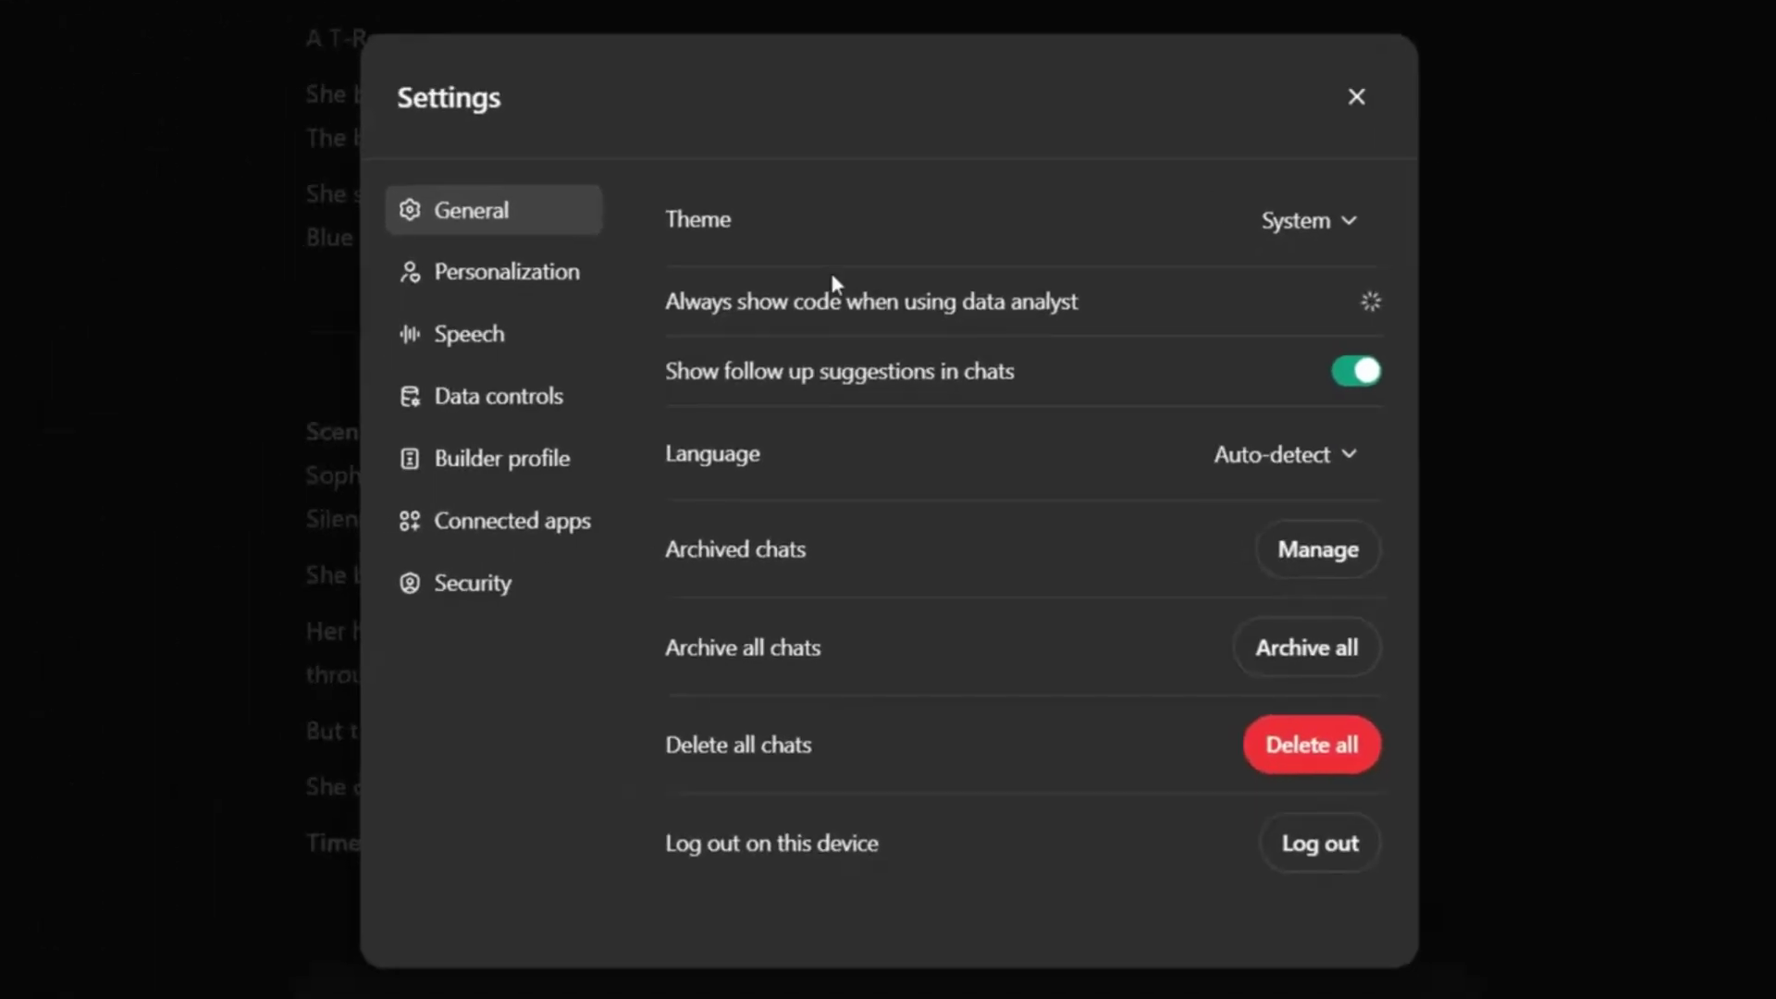
{"action": "left_click", "coordinate": [473, 356]}
{"action": "left_click", "coordinate": [1344, 227]}
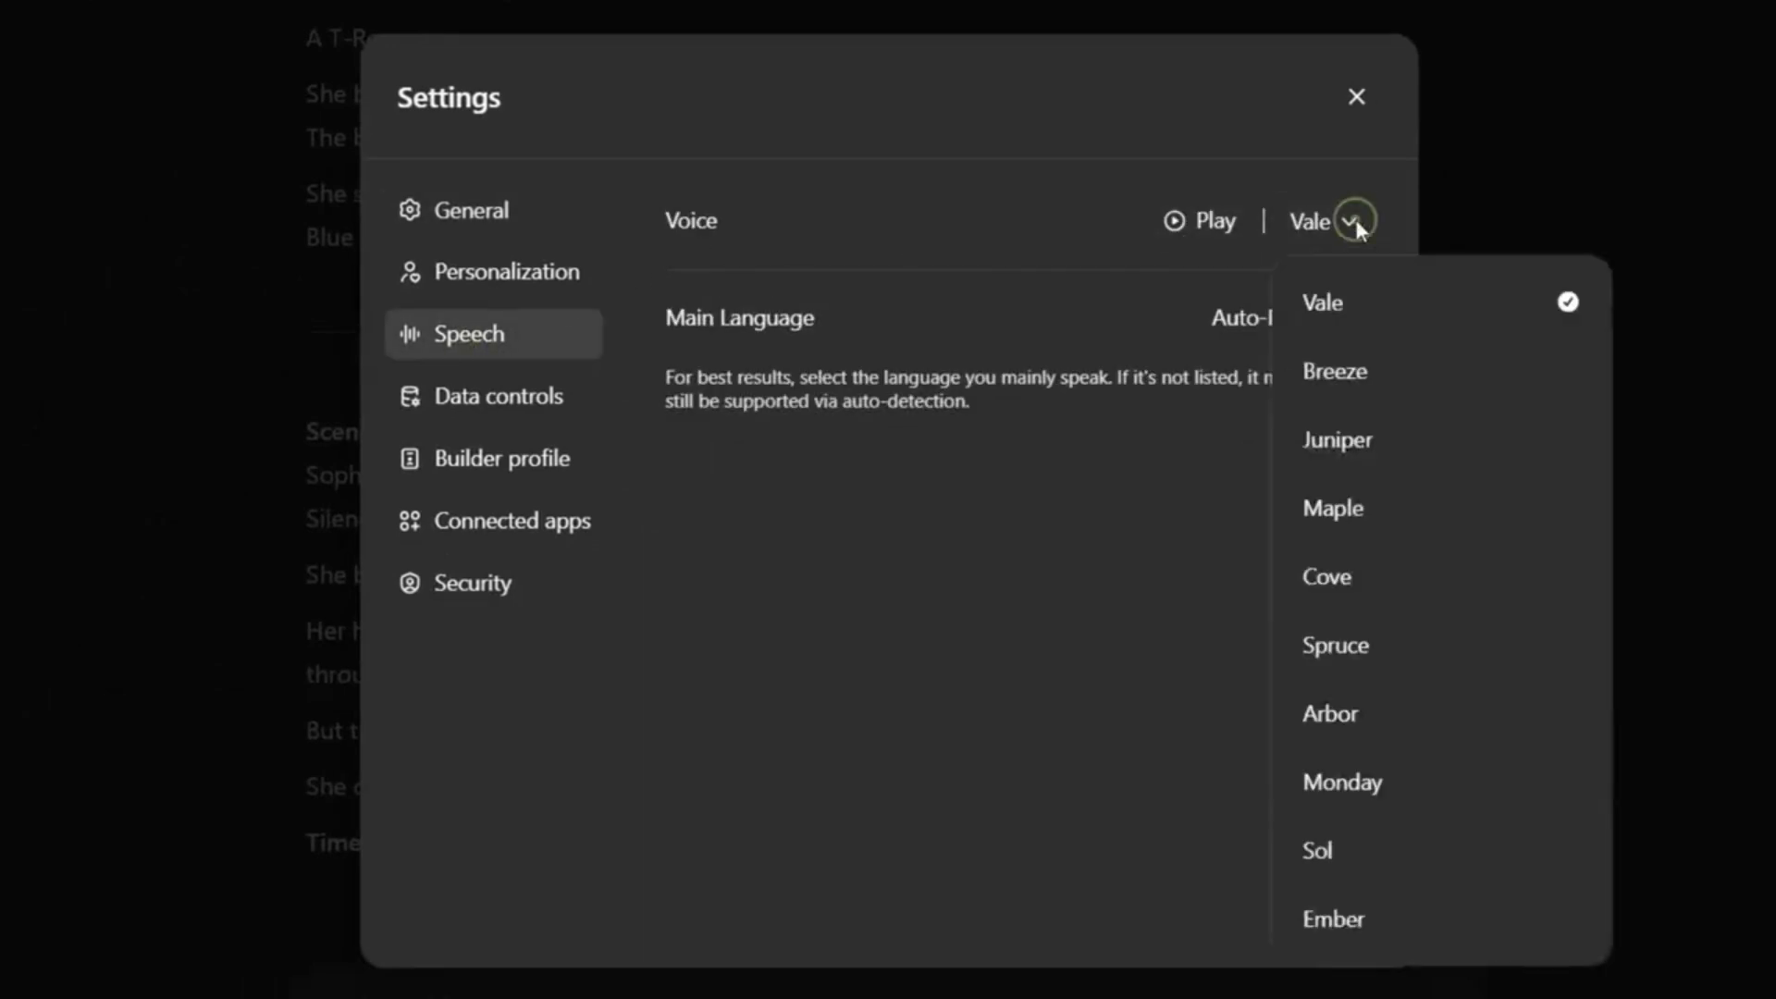
{"action": "left_click", "coordinate": [1395, 583]}
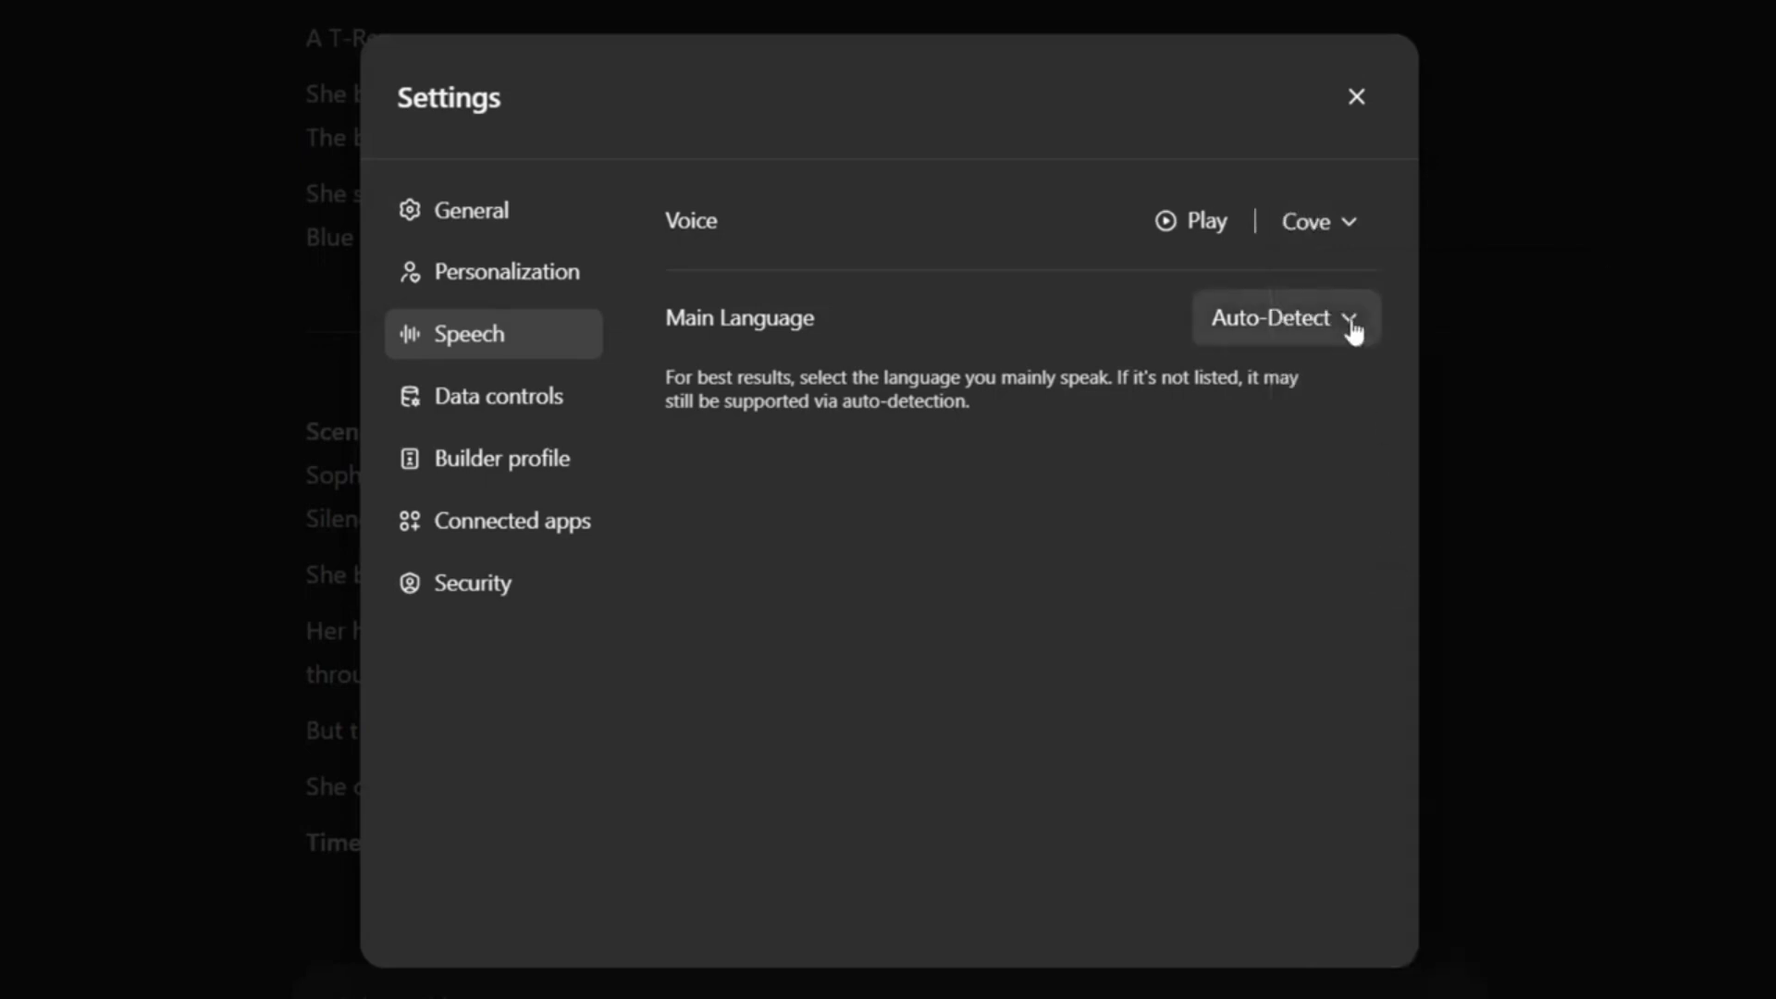
- Look through the available main speech languages, keep Auto-Detect, and close the settings
{"action": "left_click", "coordinate": [1348, 317]}
{"action": "scroll", "coordinate": [1368, 556], "scroll_direction": "down", "scroll_amount": 5}
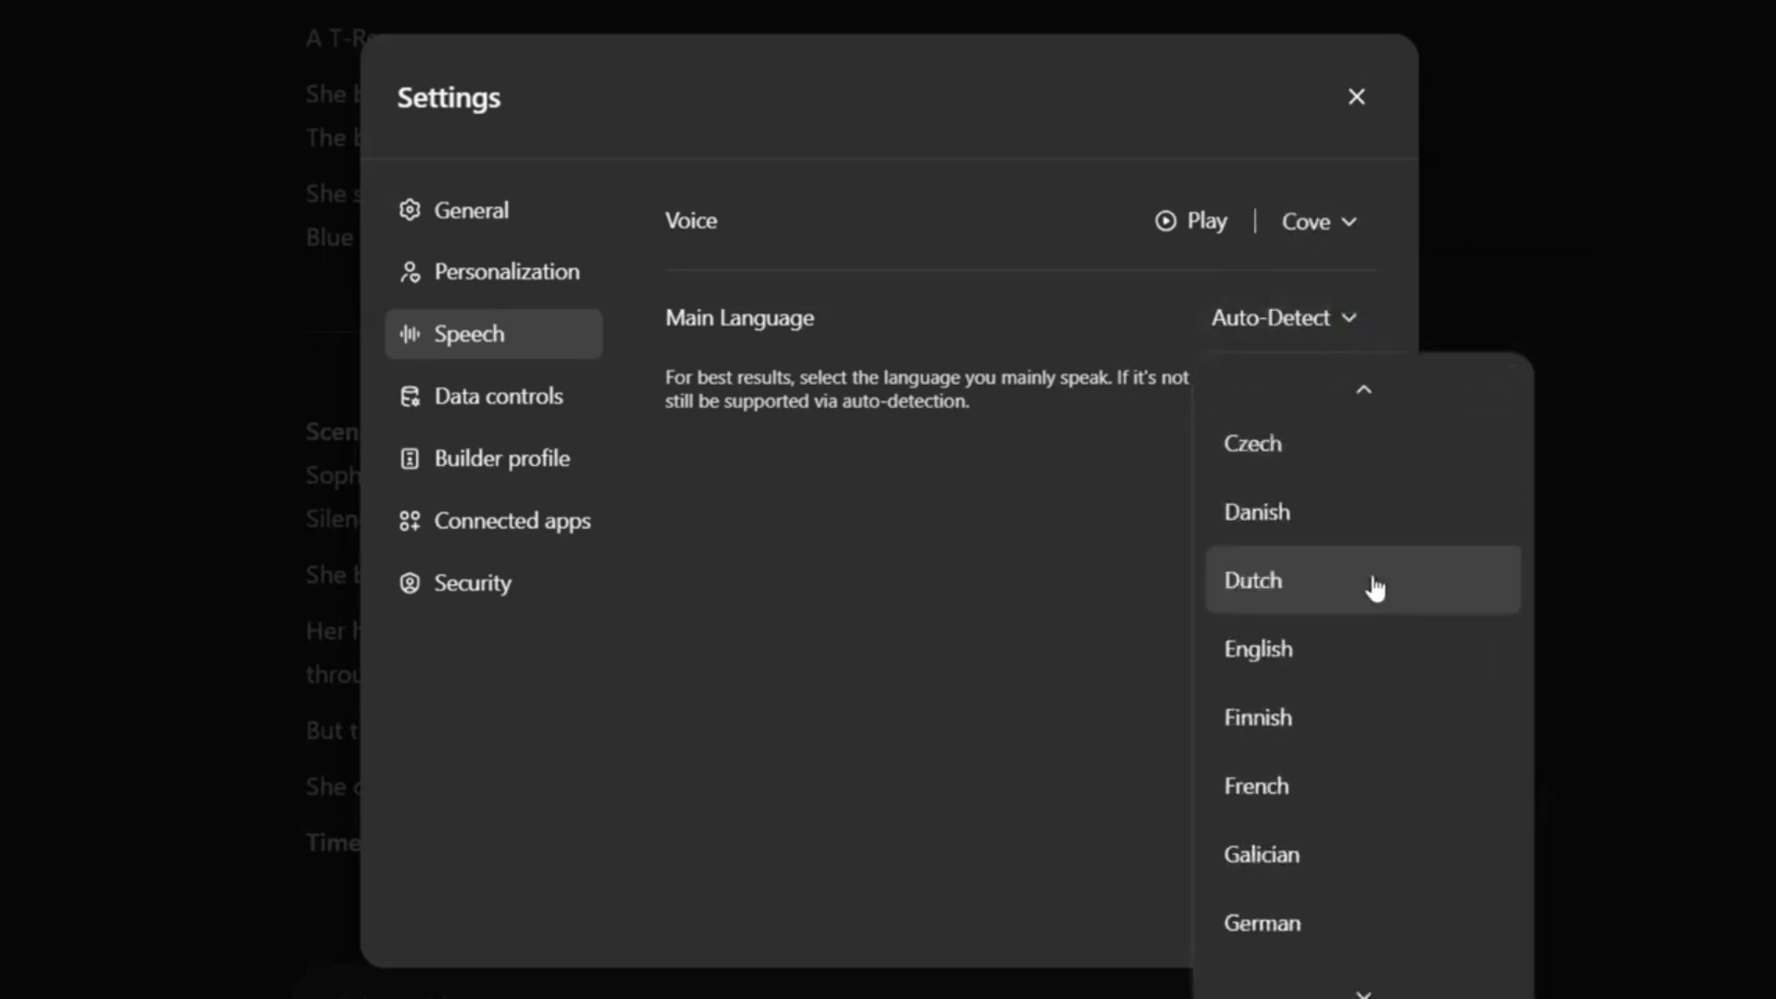
{"action": "scroll", "coordinate": [1342, 629], "scroll_direction": "up", "scroll_amount": 2}
{"action": "scroll", "coordinate": [1348, 725], "scroll_direction": "up", "scroll_amount": 4}
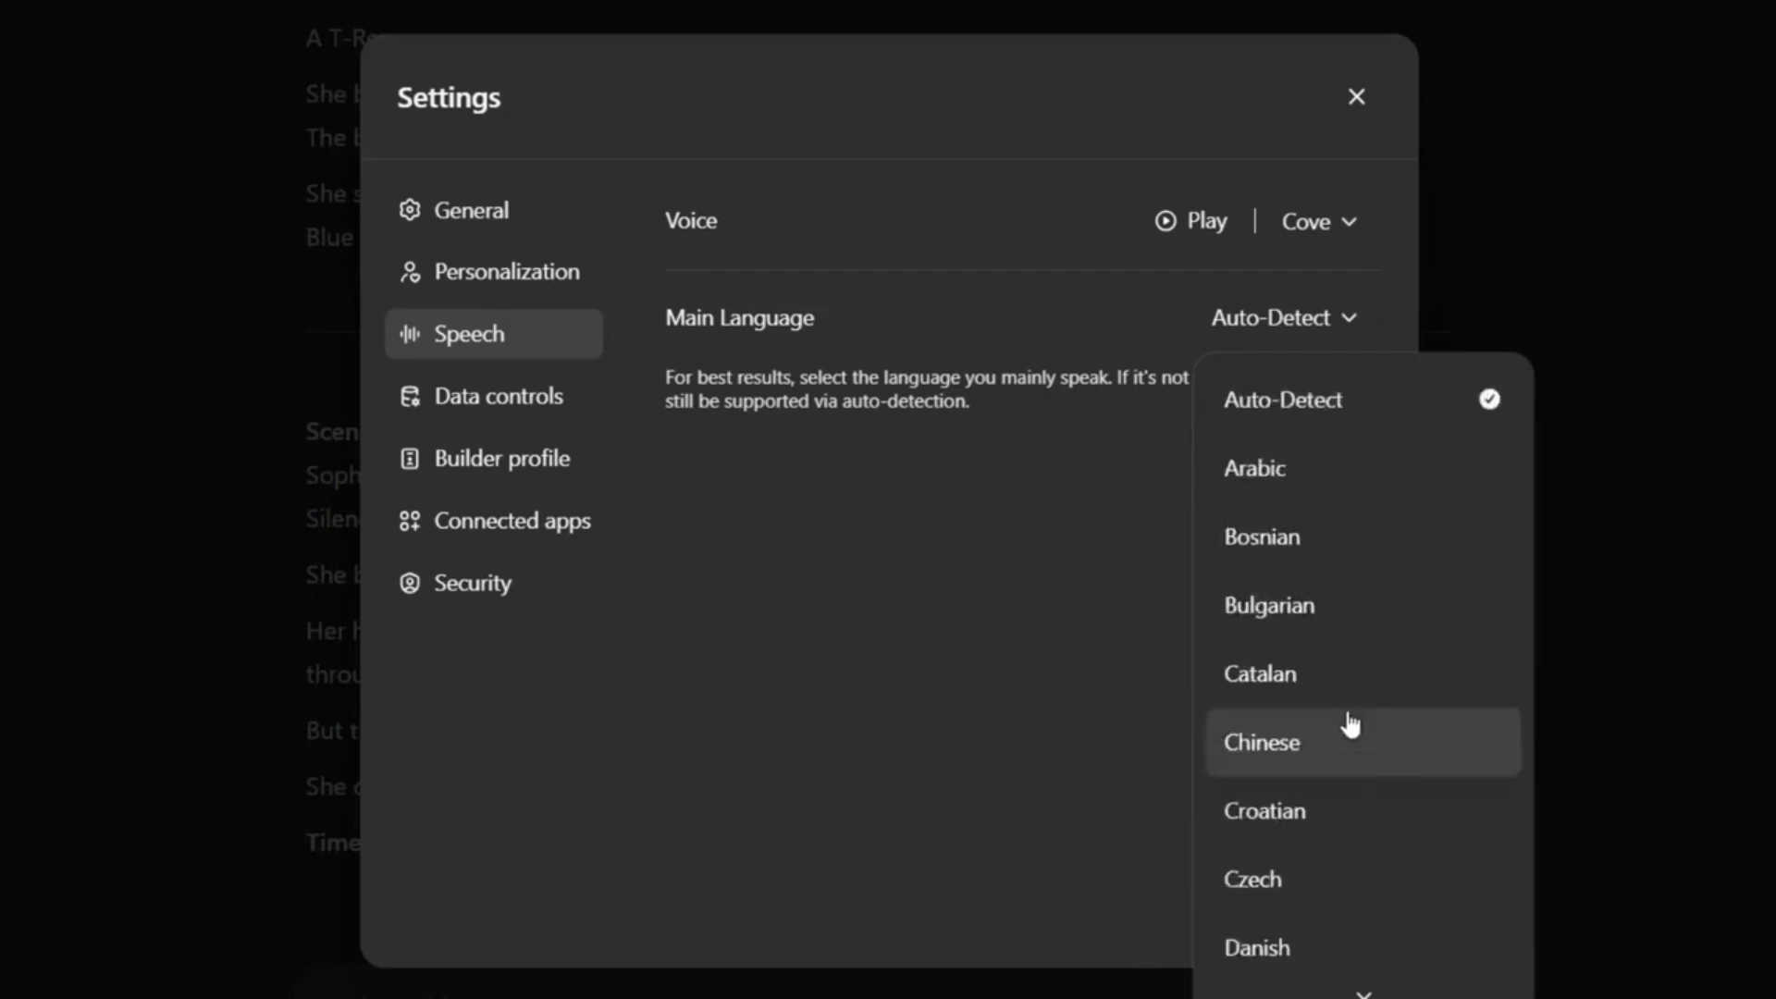
{"action": "left_click", "coordinate": [1124, 637]}
{"action": "left_click", "coordinate": [1357, 96]}
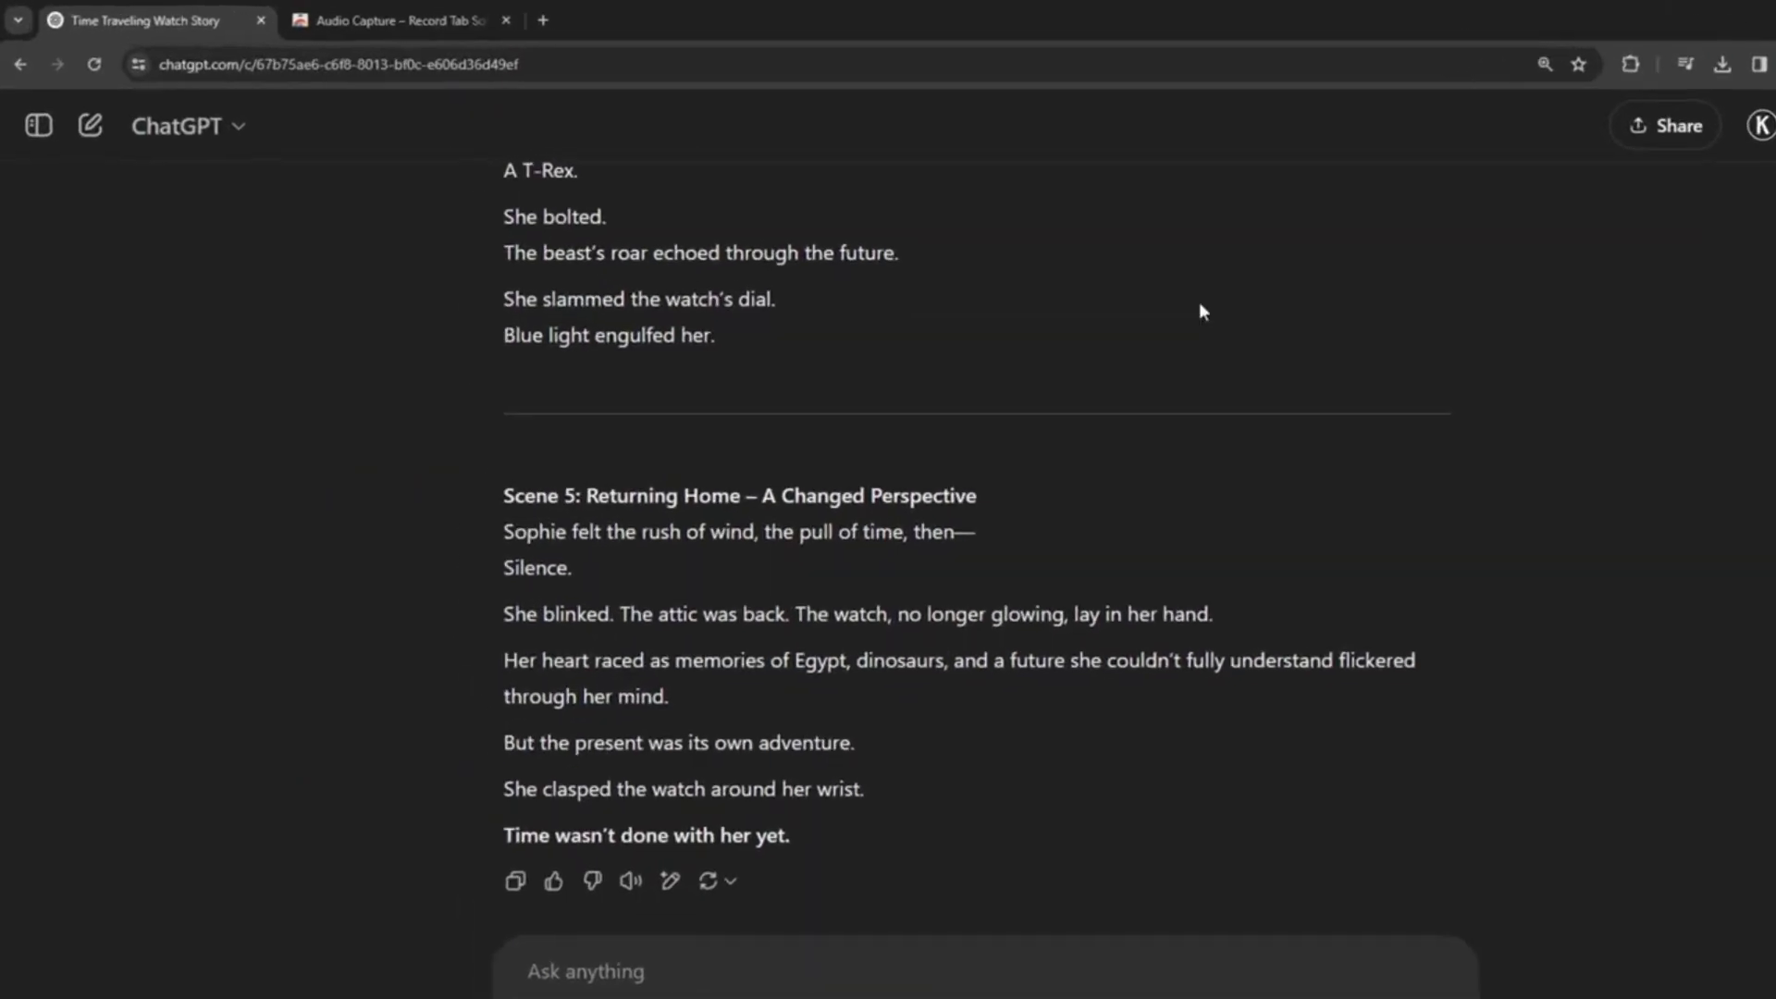
- Add the Audio Capture – Record Tab Sound in Chrome extension to the browser and pin it for quick access
{"action": "left_click", "coordinate": [629, 32]}
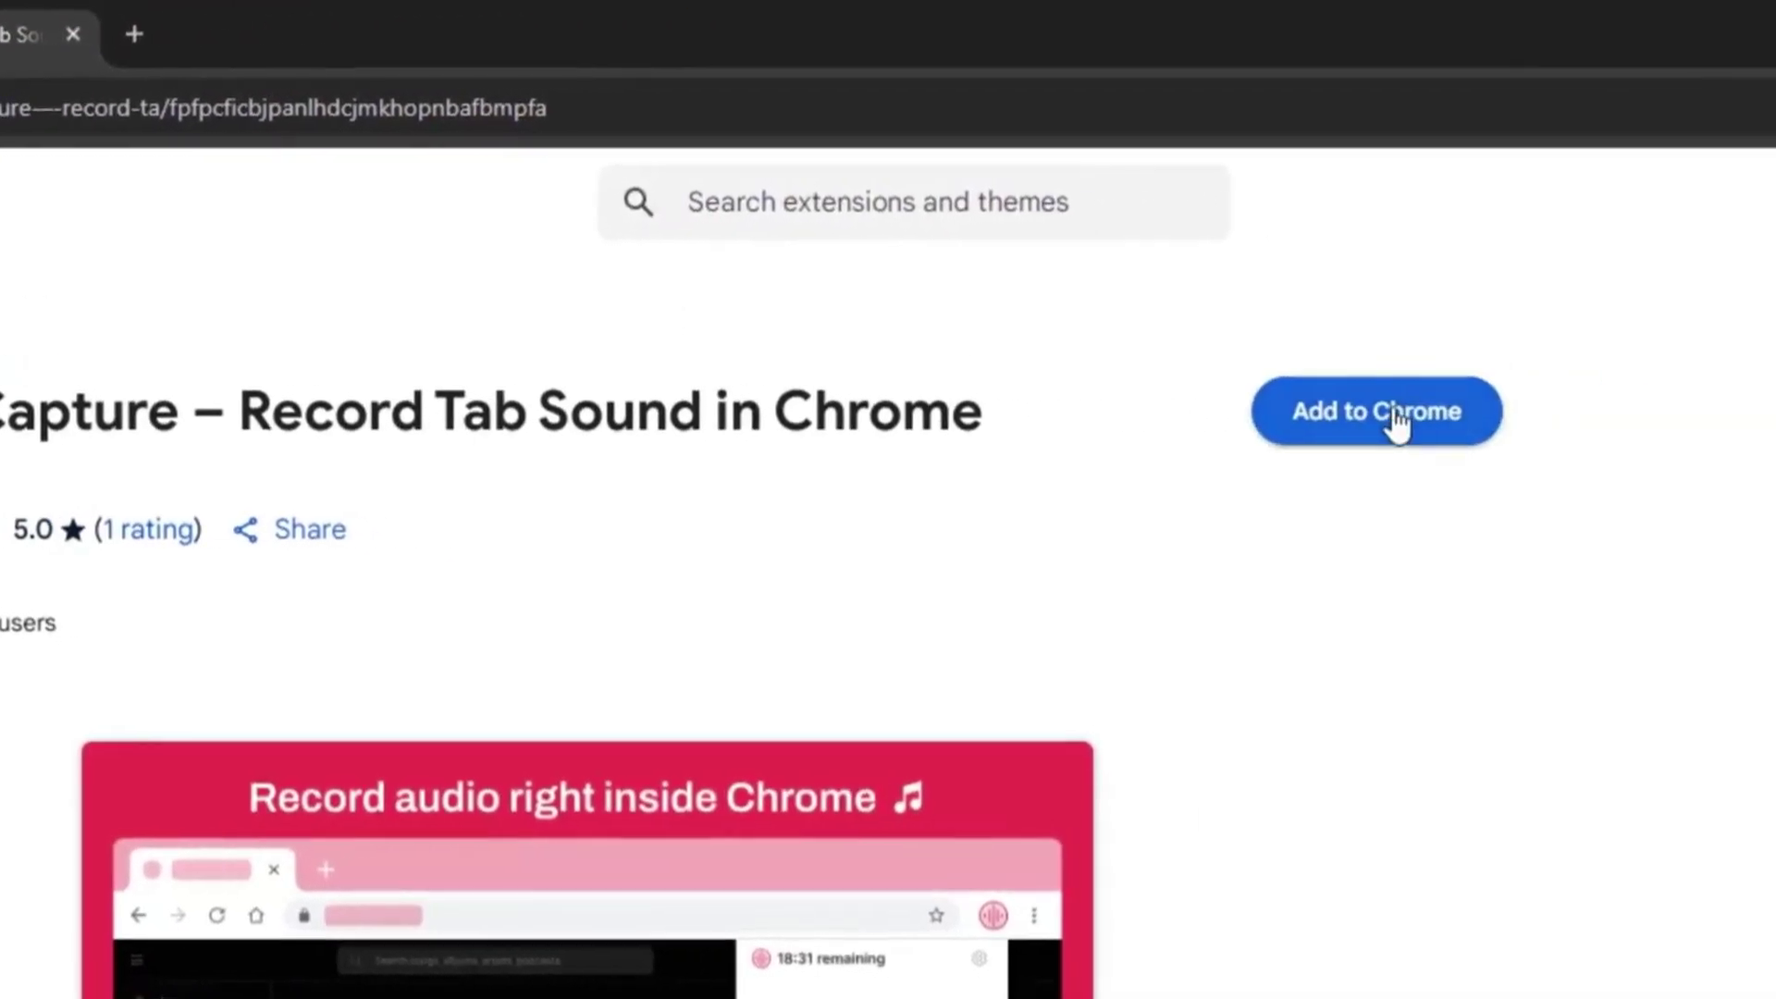
{"action": "left_click", "coordinate": [1392, 417]}
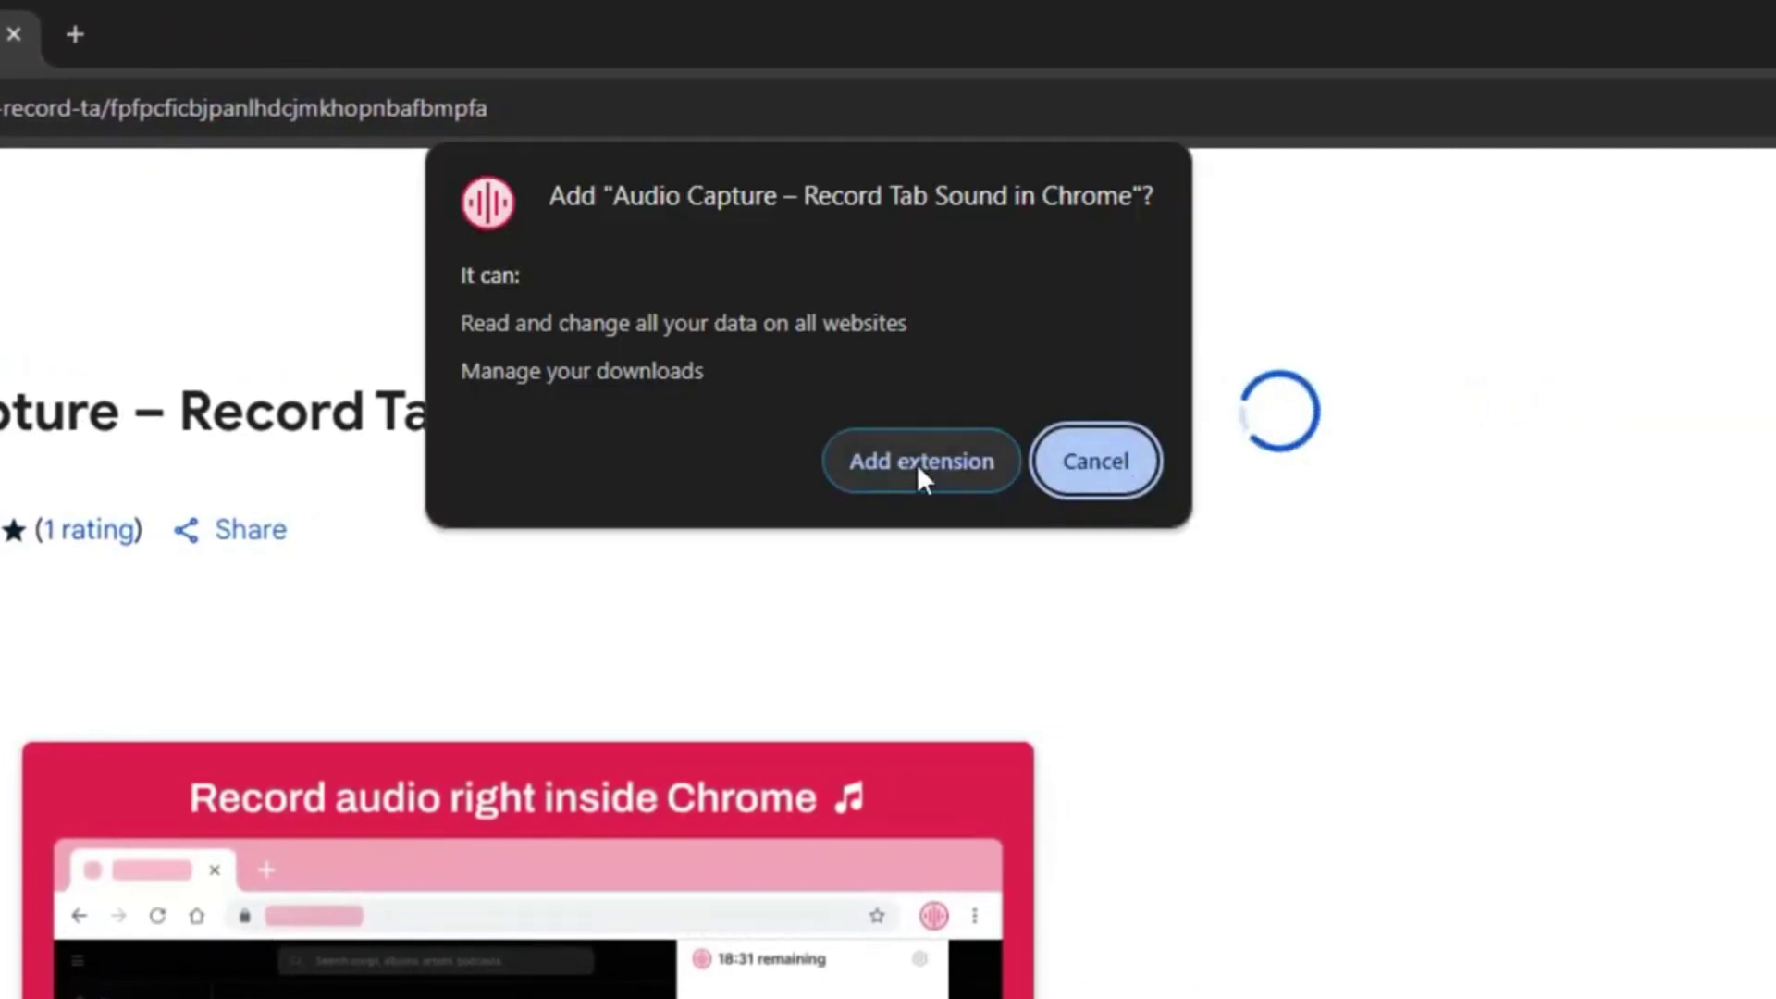
{"action": "left_click", "coordinate": [919, 462]}
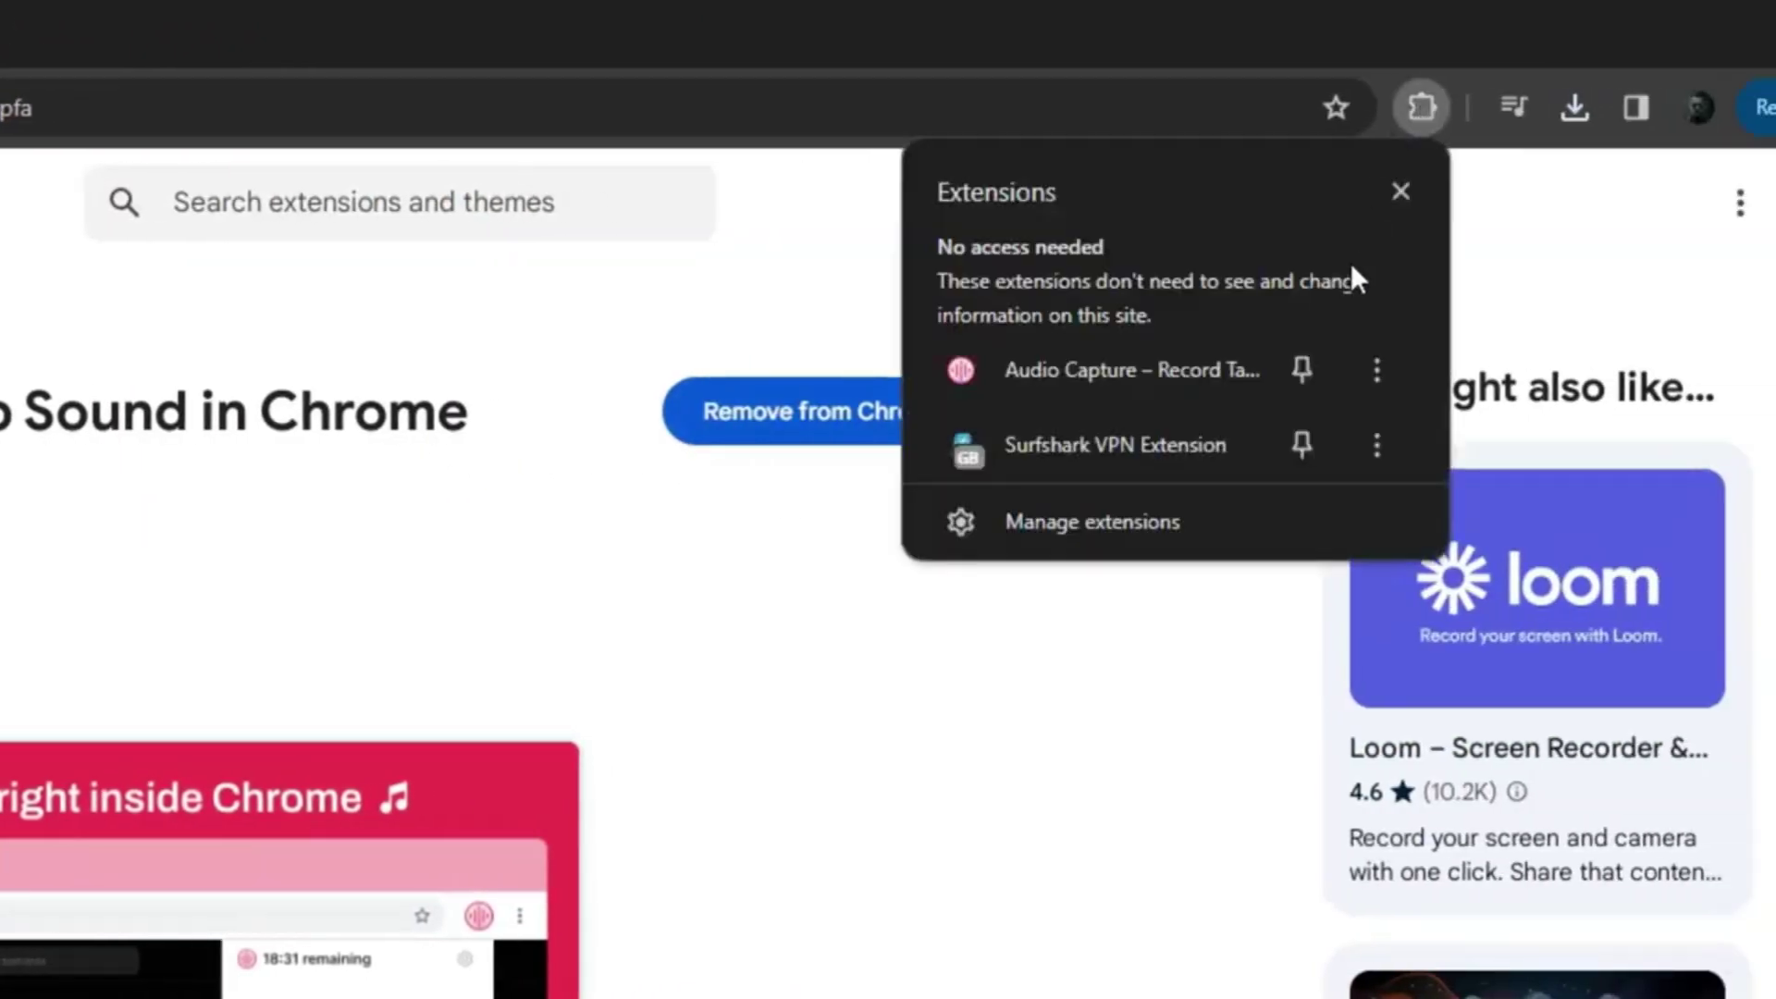
{"action": "left_click", "coordinate": [1304, 366]}
{"action": "left_click", "coordinate": [637, 484]}
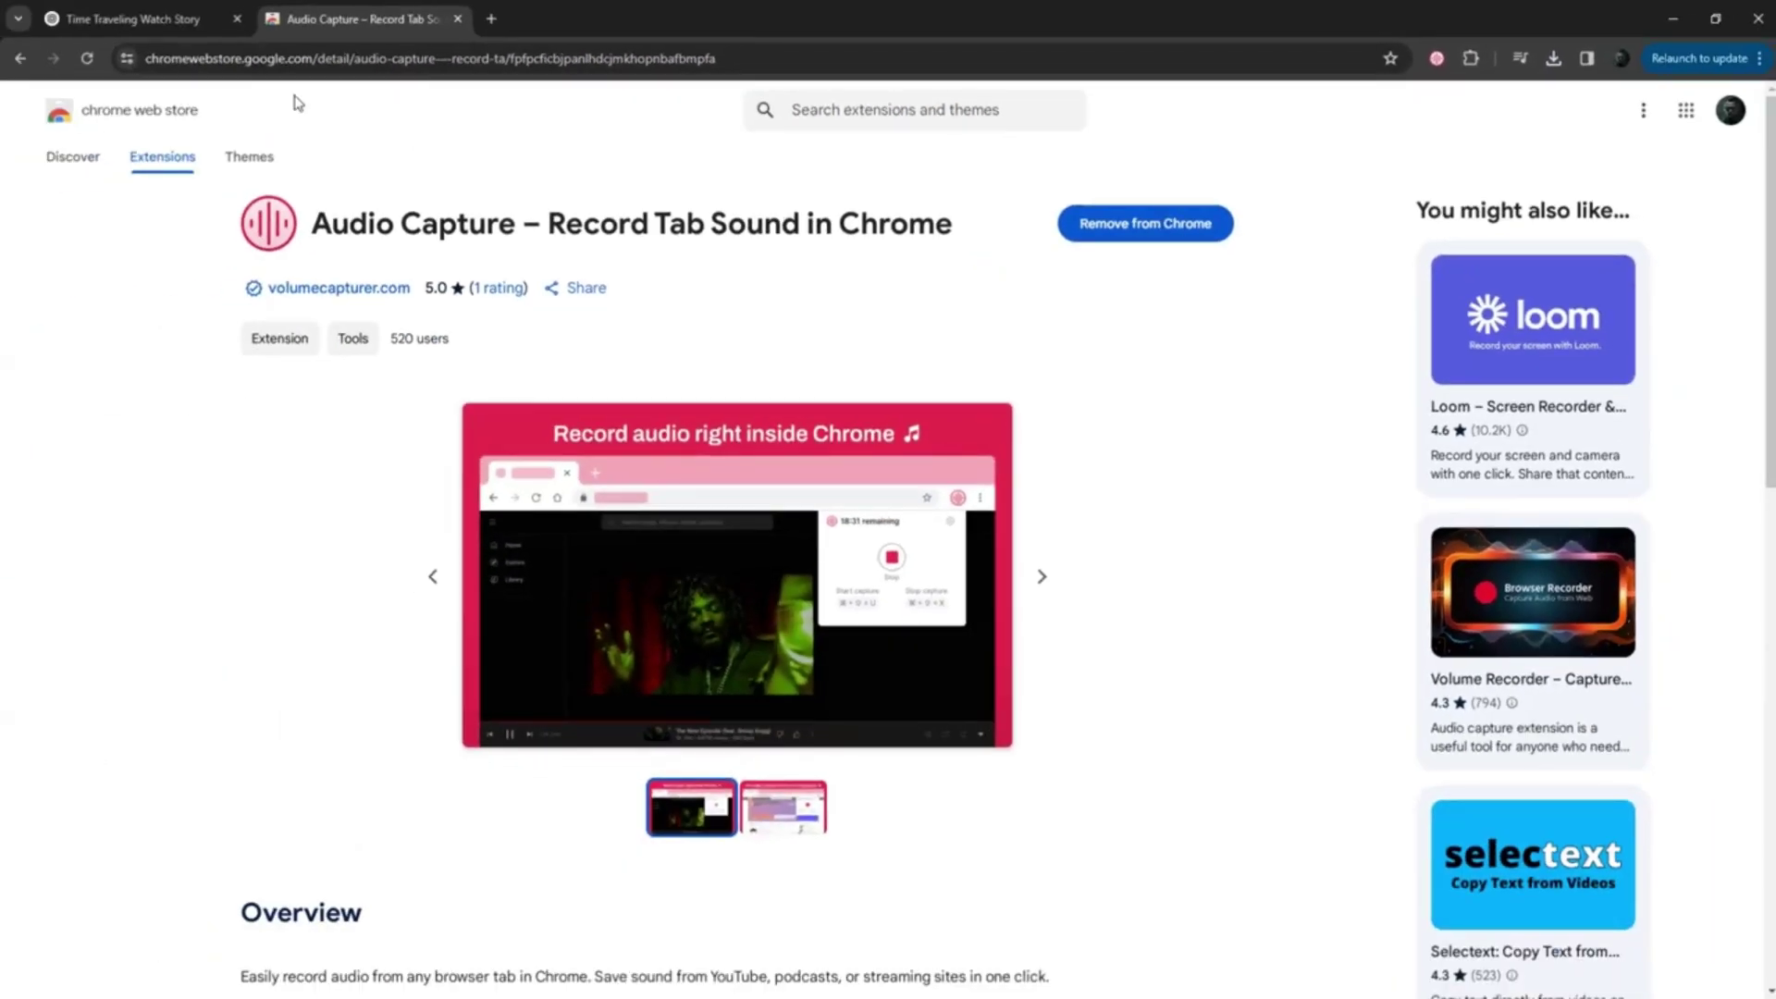
- Return to the ChatGPT story chat, start recording the tab's sound with Audio Capture, and have the scene narration read aloud
{"action": "left_click", "coordinate": [118, 18]}
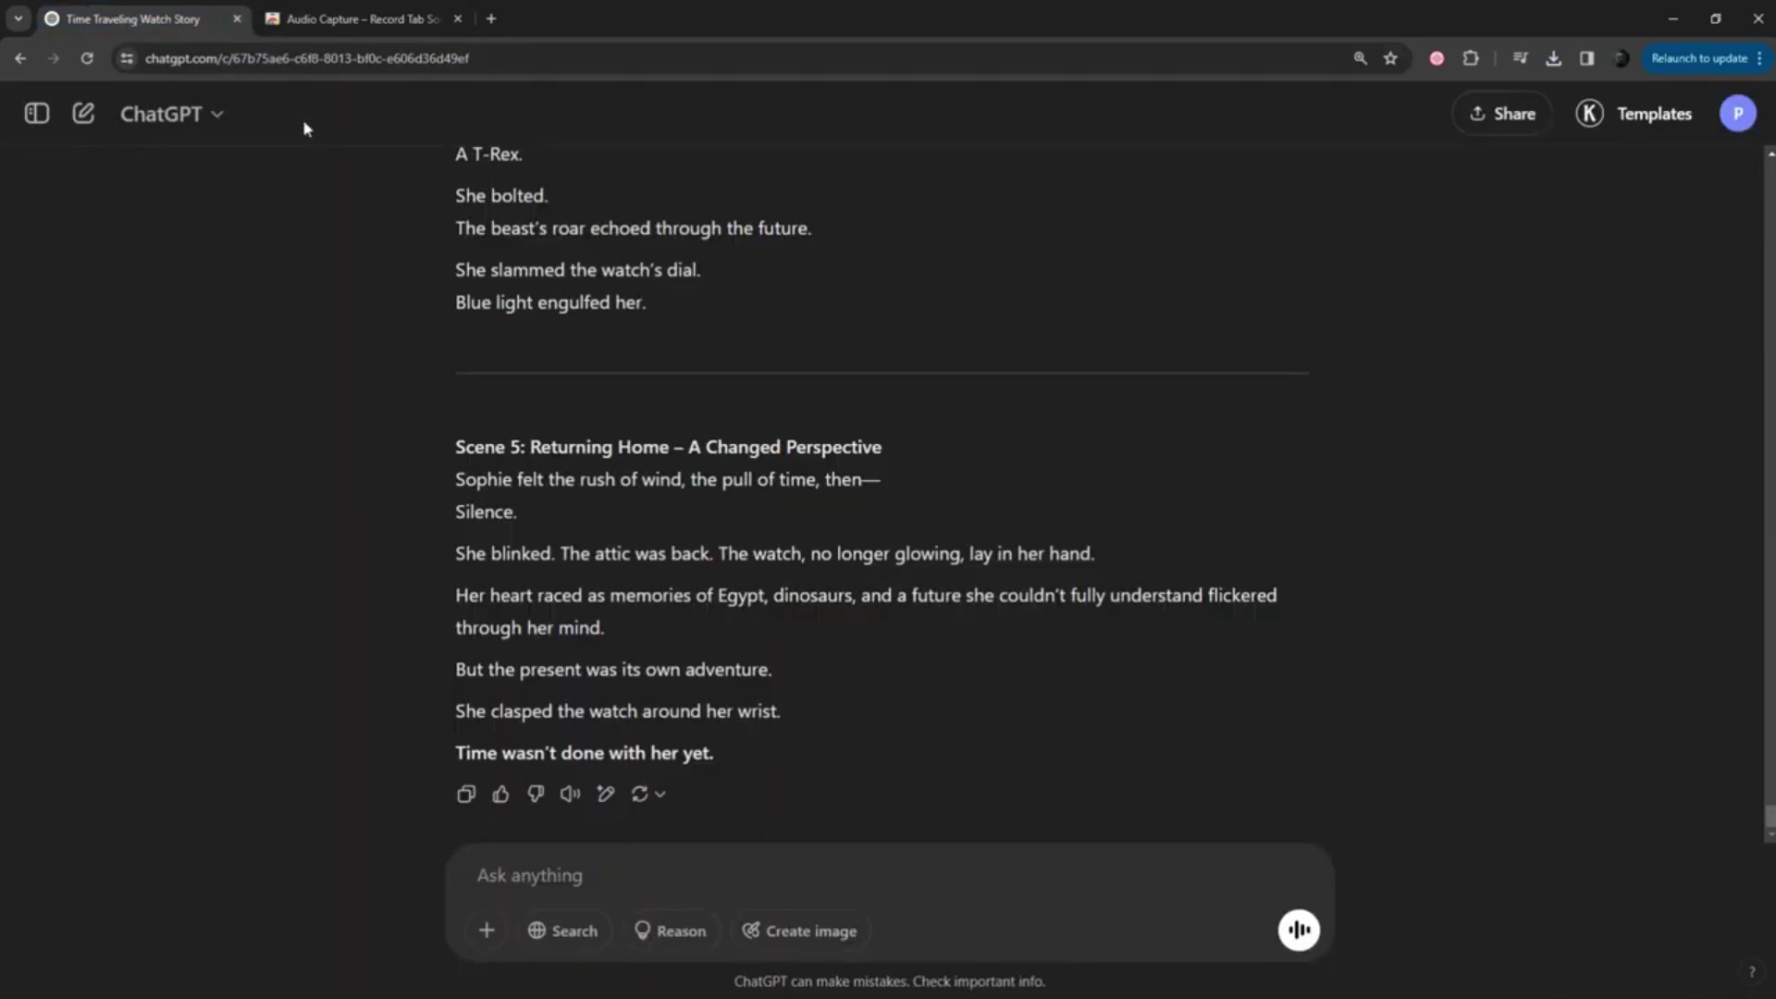
{"action": "left_click", "coordinate": [1436, 59]}
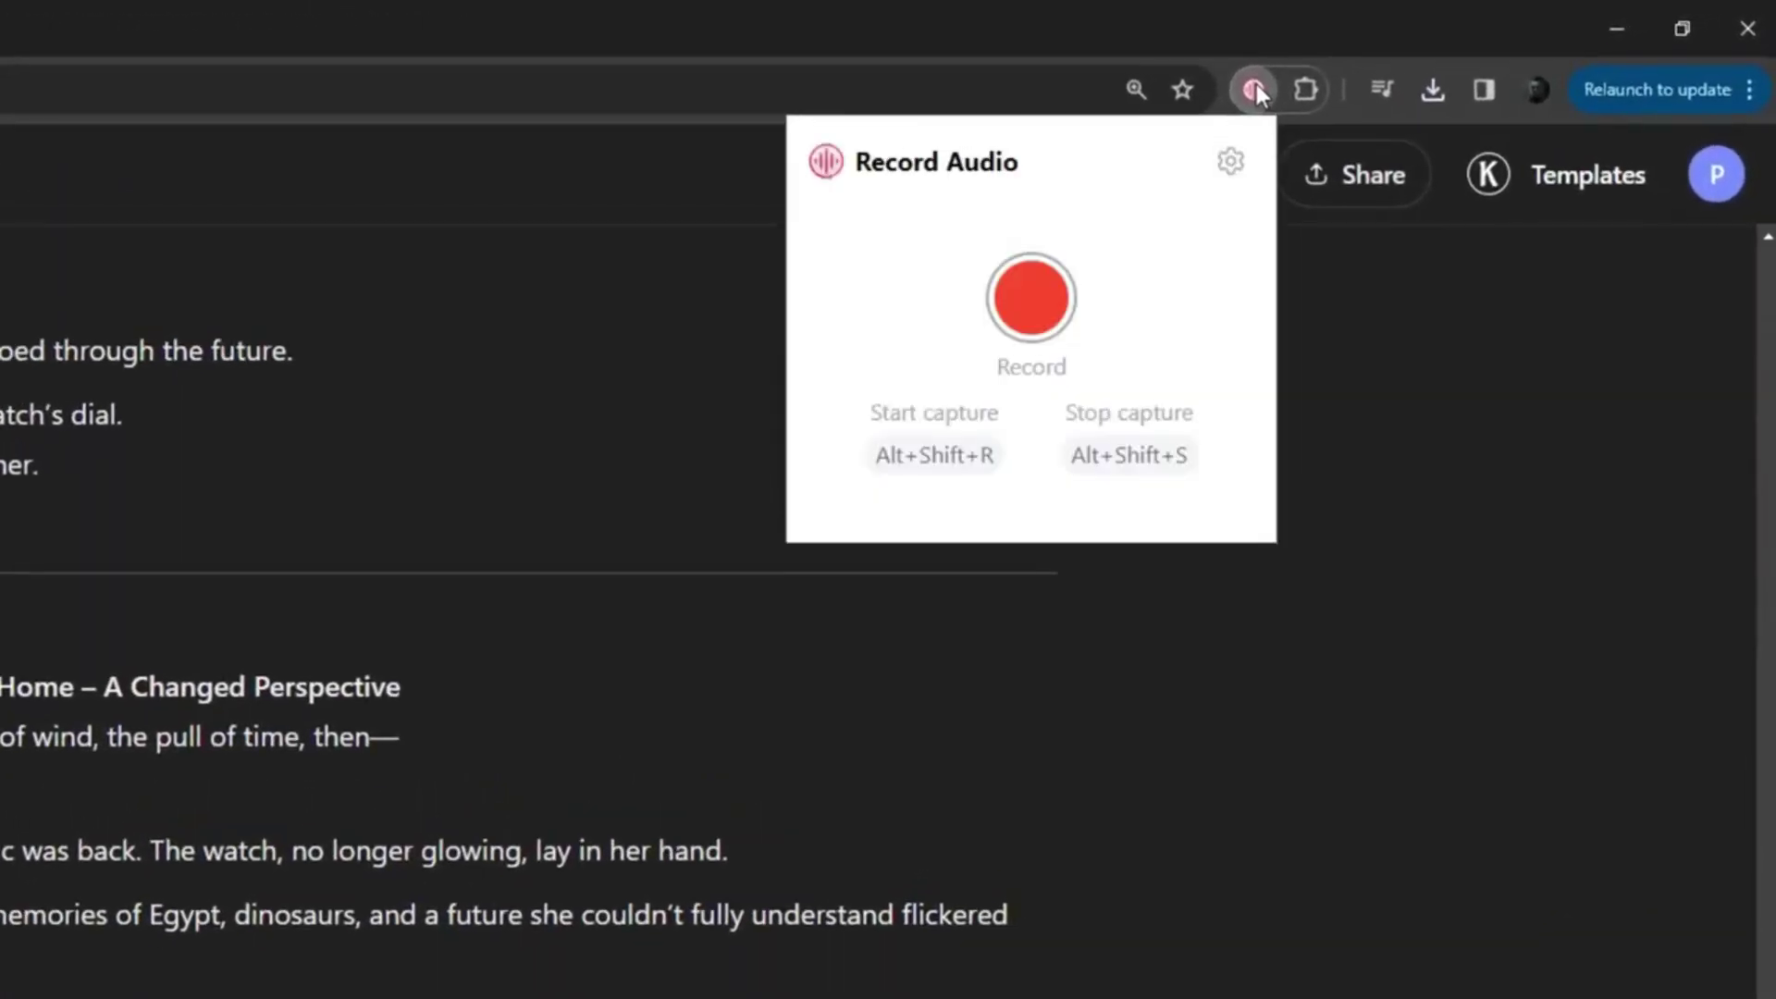
{"action": "left_click", "coordinate": [1032, 300]}
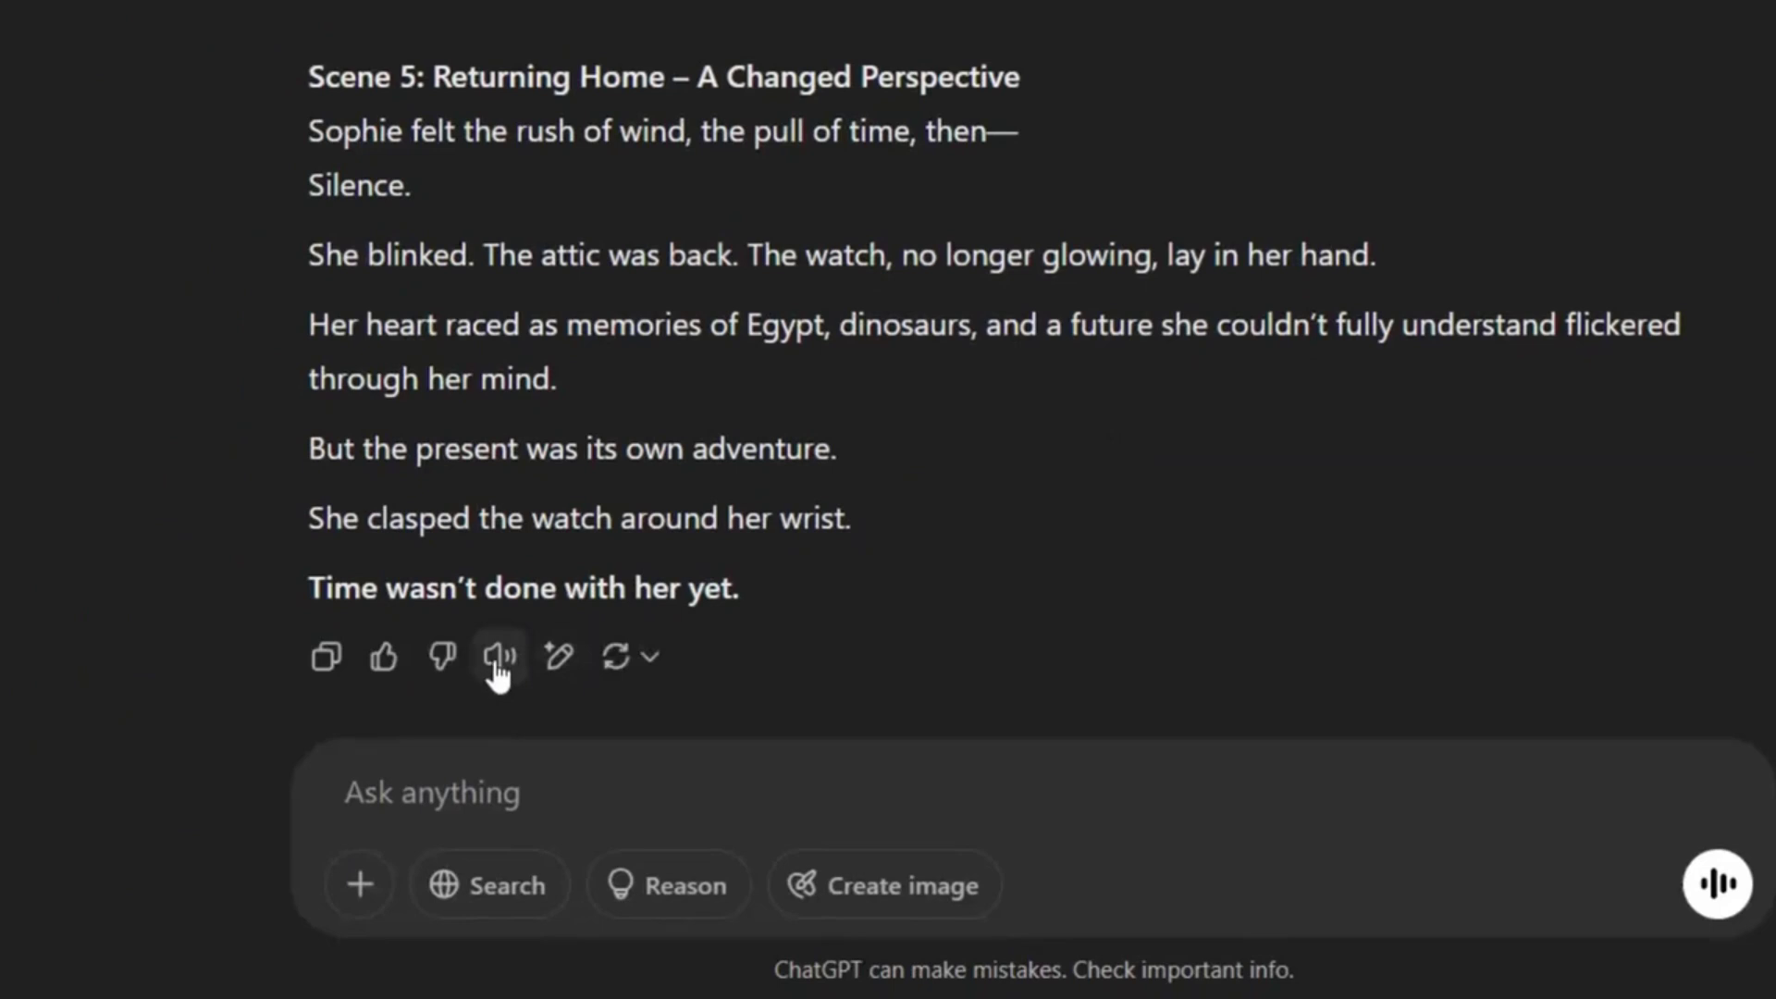
{"action": "left_click", "coordinate": [499, 661]}
{"action": "left_click", "coordinate": [499, 658]}
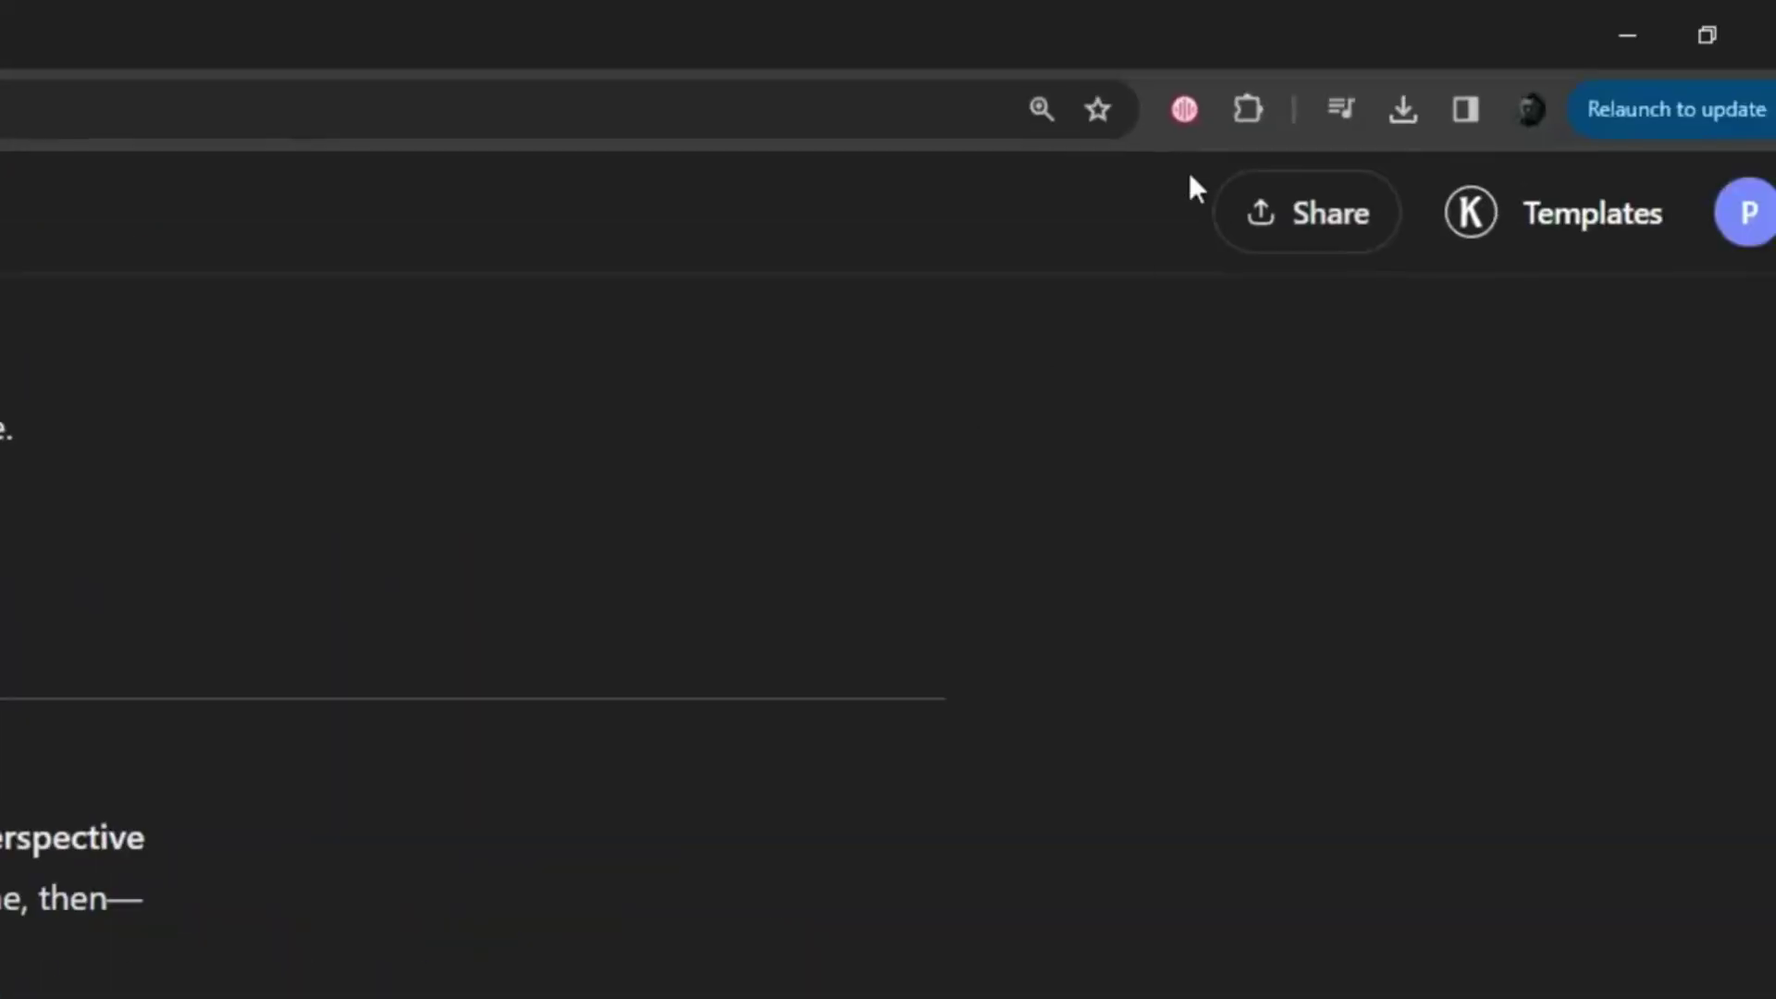
- Stop the tab audio recording, save the captured narration as an MP3 file, and dismiss the recorder
{"action": "left_click", "coordinate": [1185, 109]}
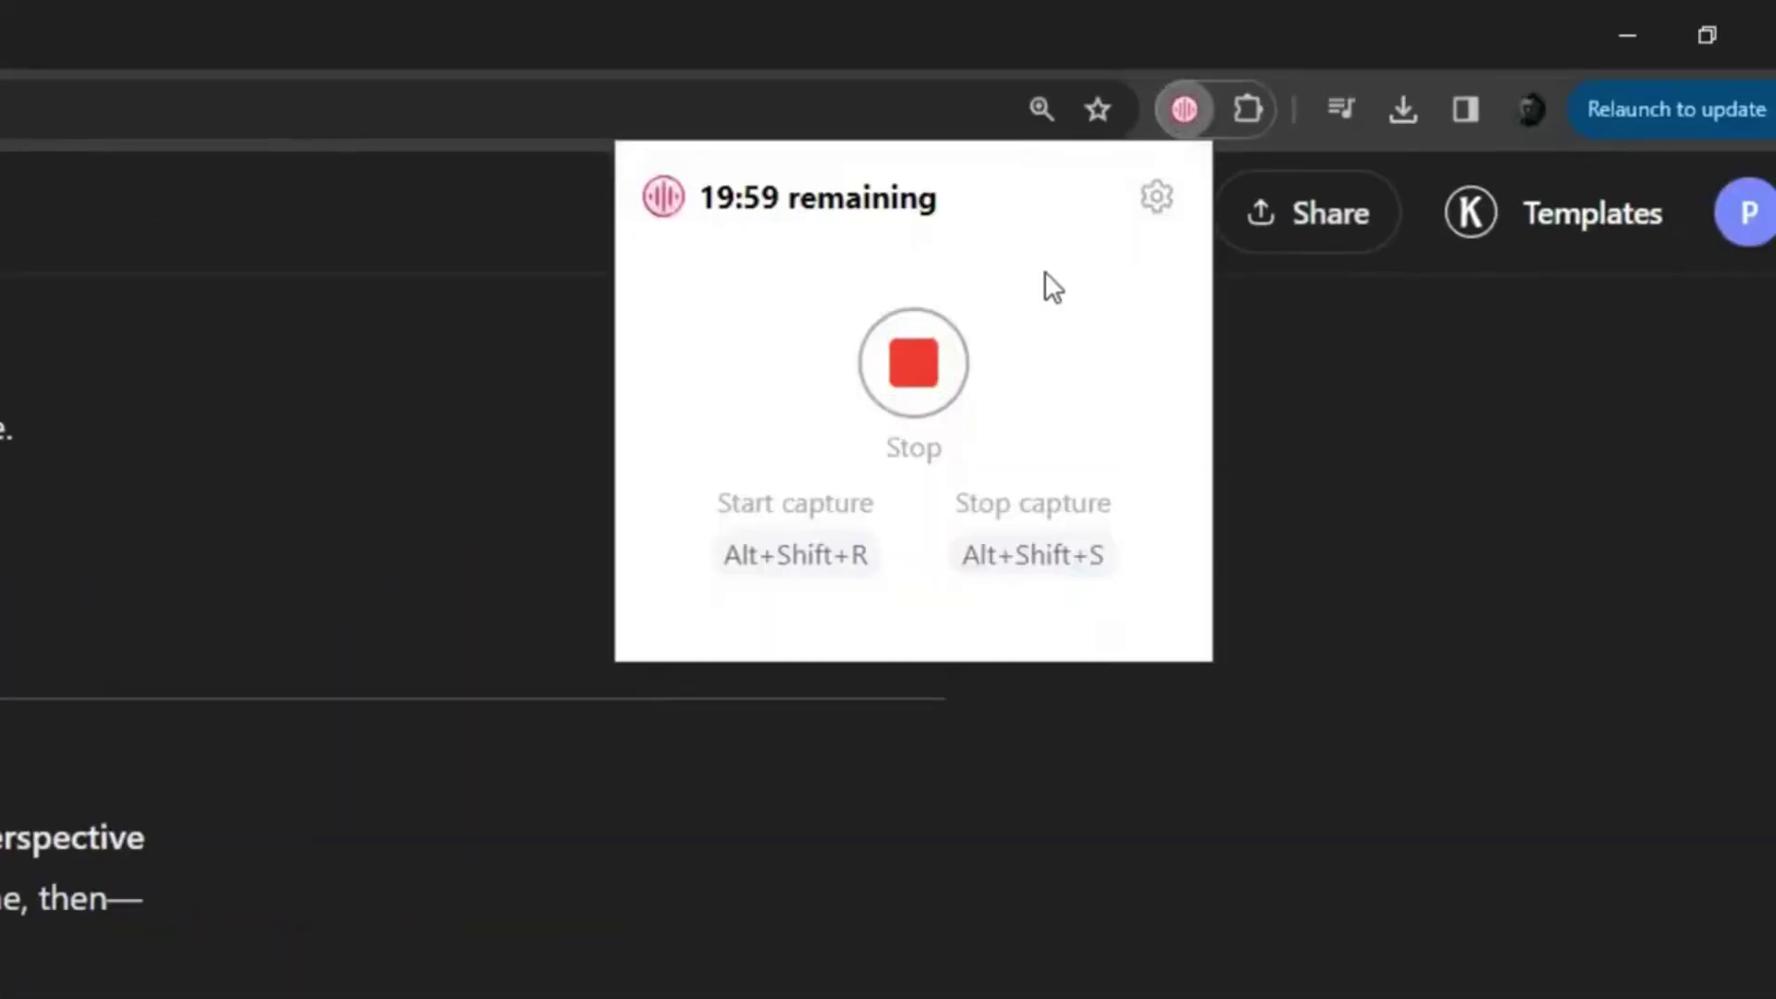
{"action": "left_click", "coordinate": [915, 363]}
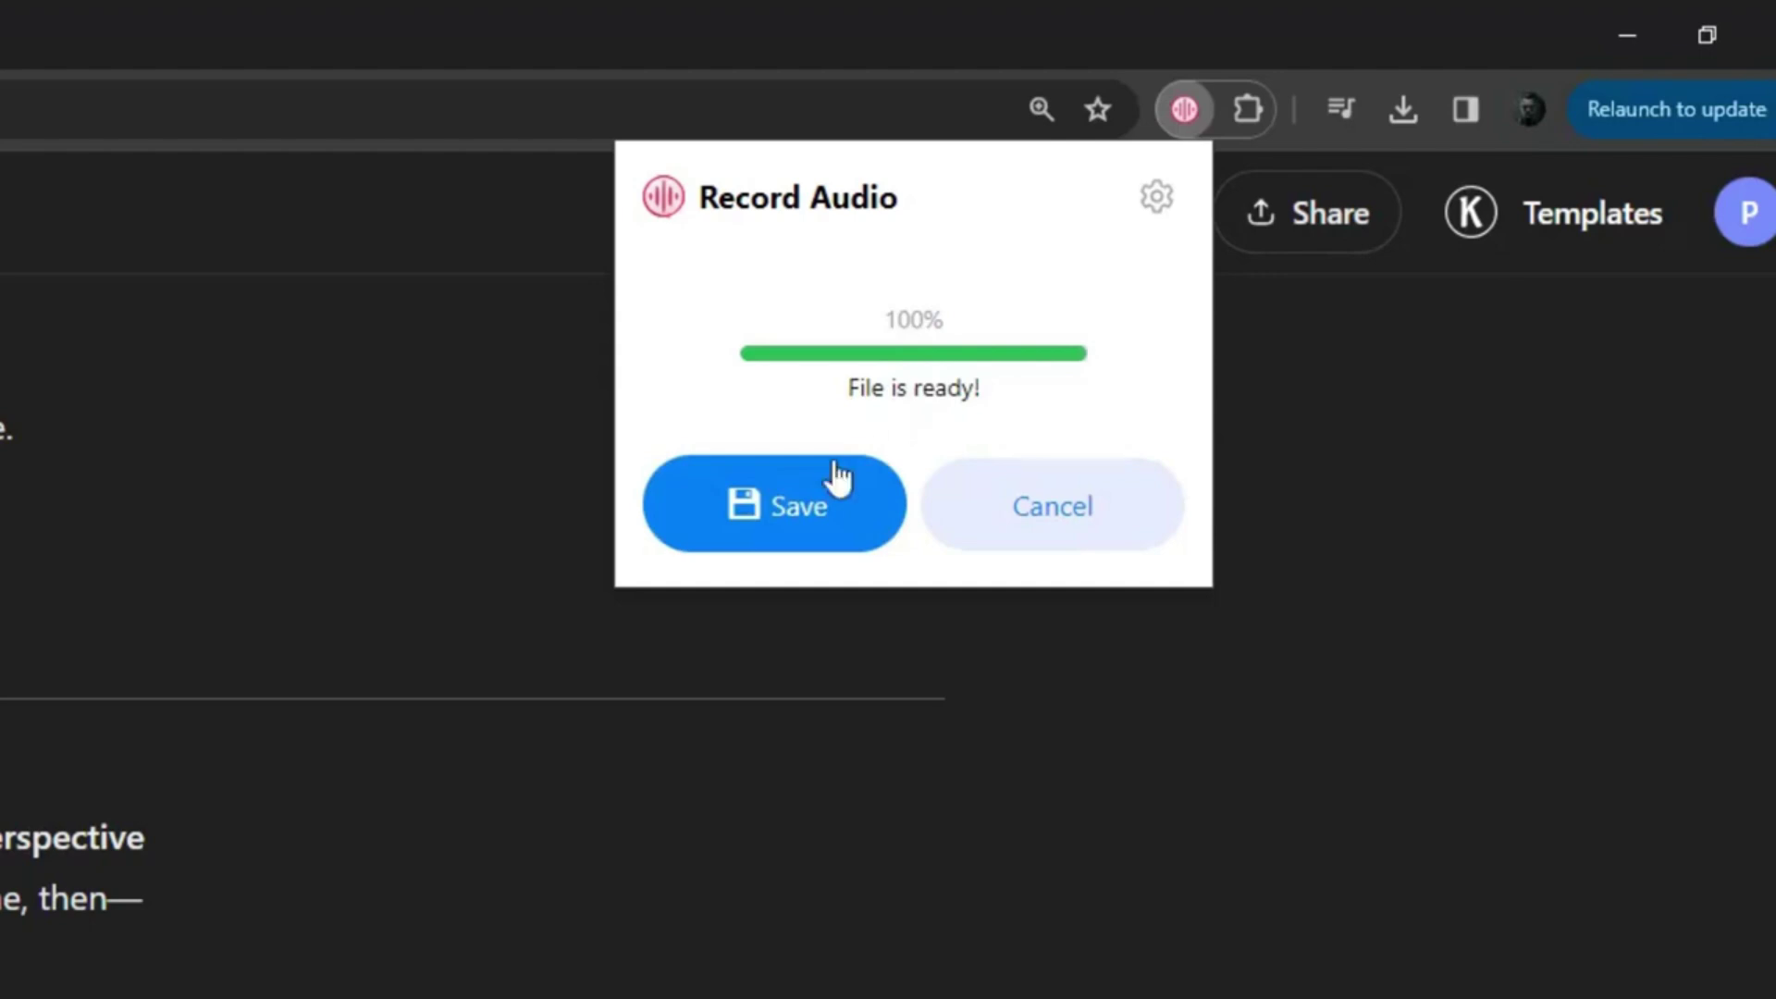
{"action": "left_click", "coordinate": [829, 478]}
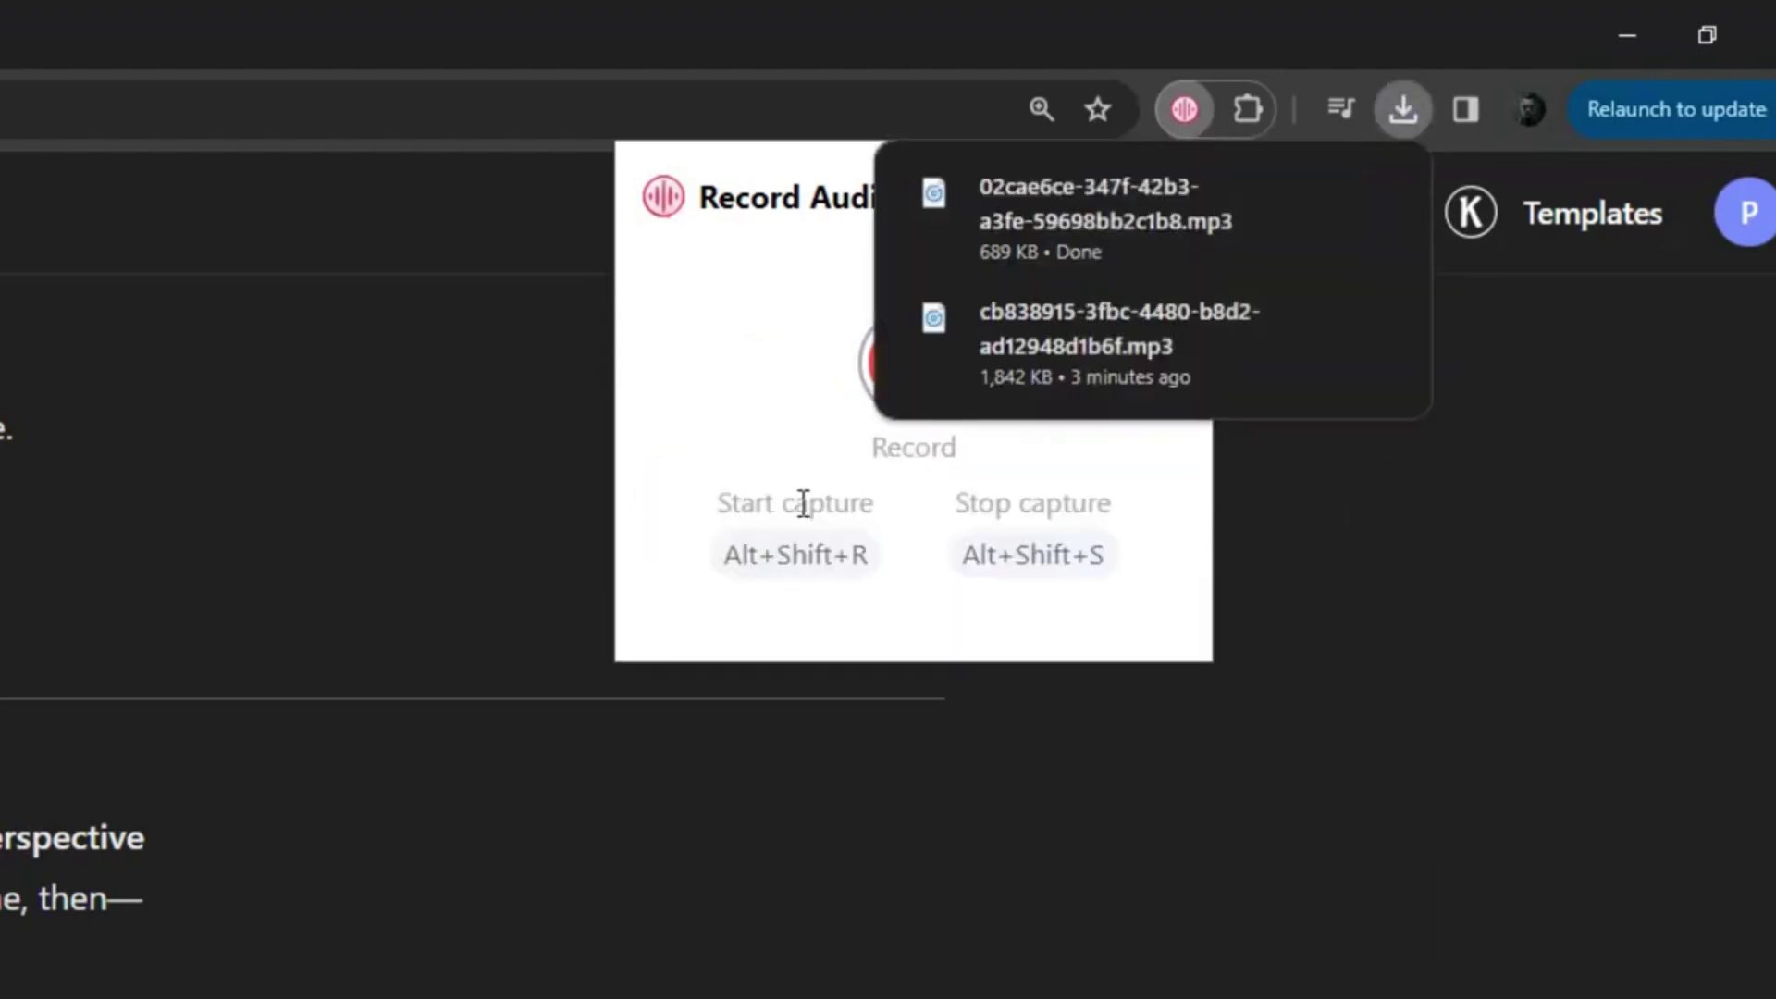
{"action": "left_click", "coordinate": [960, 775]}
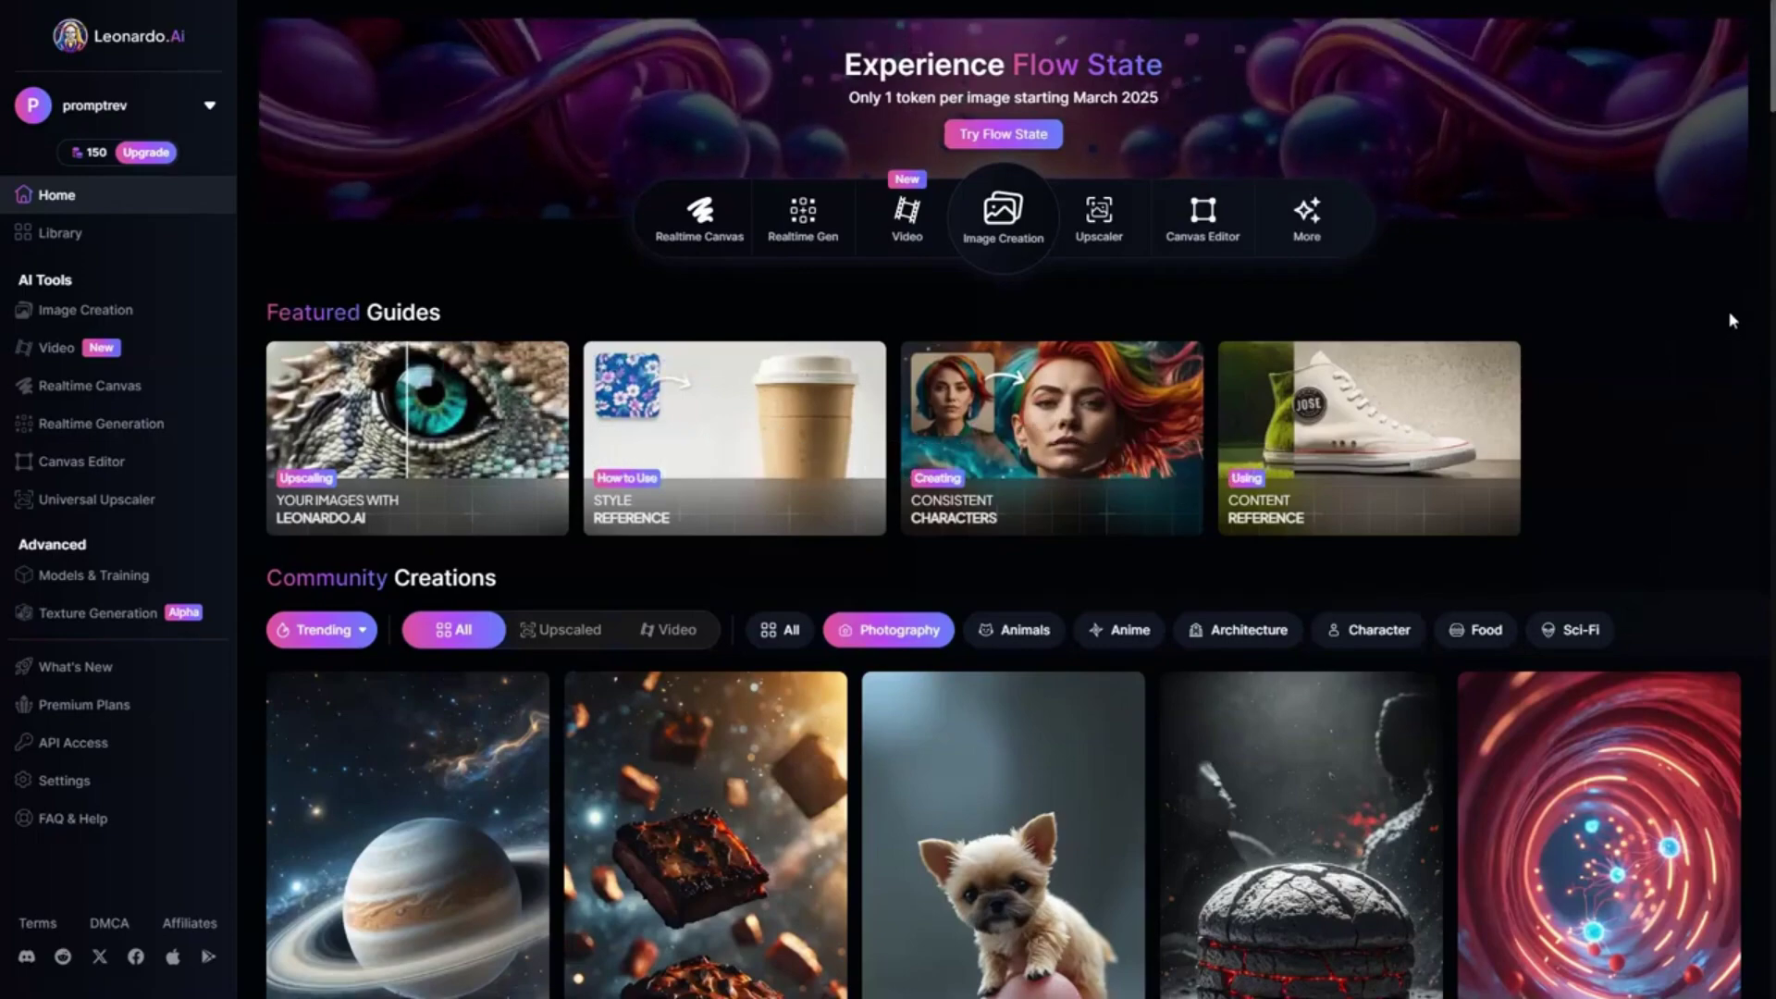
- Browse the community creations in the Photography category on the Leonardo.Ai home page
{"action": "scroll", "coordinate": [1769, 313], "scroll_direction": "down", "scroll_amount": 6}
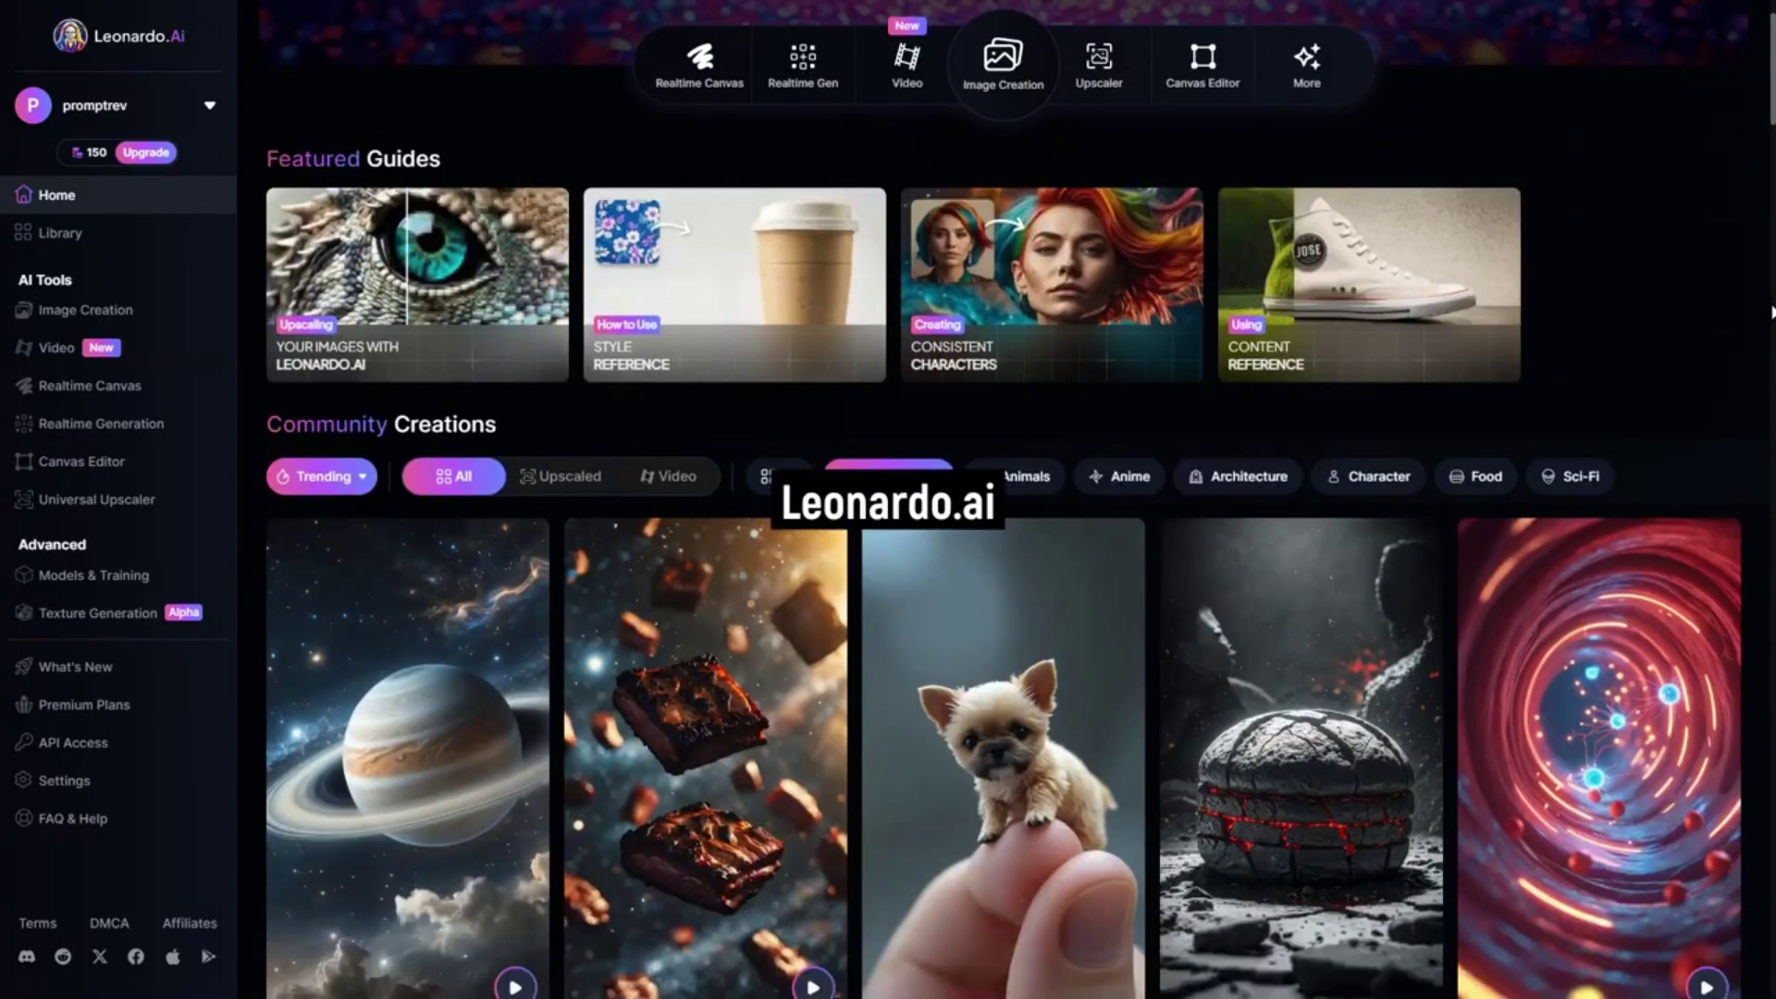
{"action": "scroll", "coordinate": [1771, 313], "scroll_direction": "down", "scroll_amount": 10}
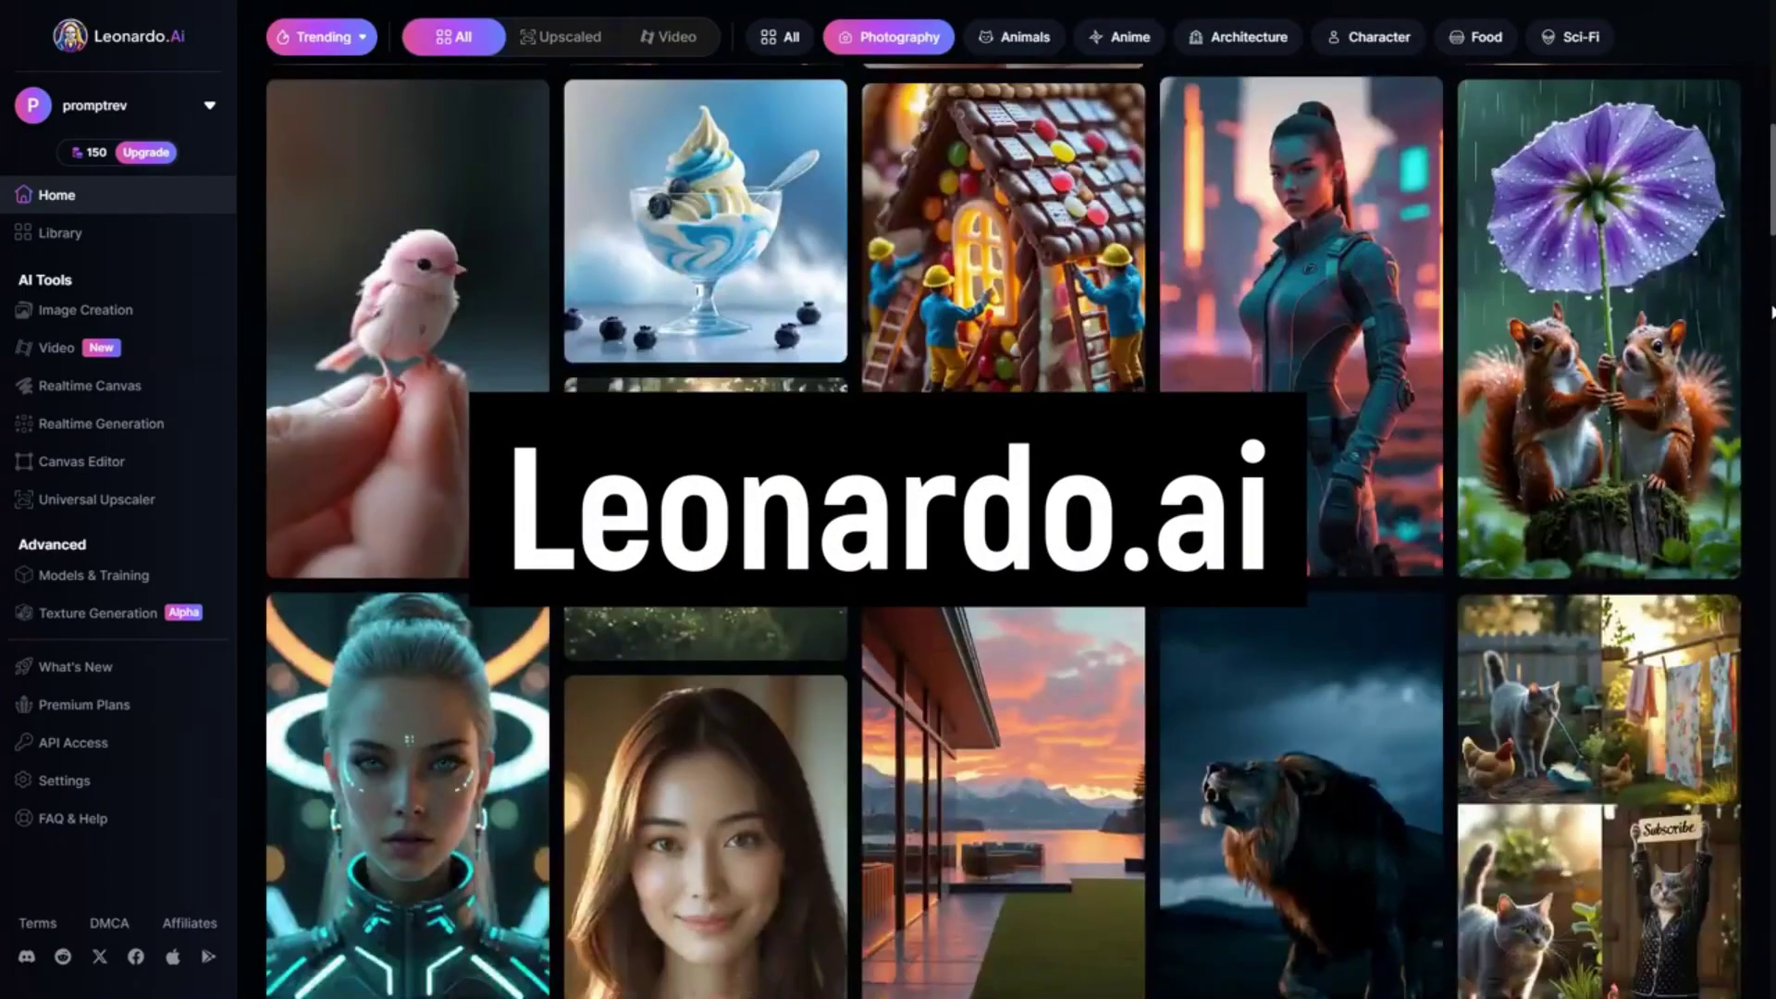
{"action": "scroll", "coordinate": [1771, 313], "scroll_direction": "down", "scroll_amount": 6}
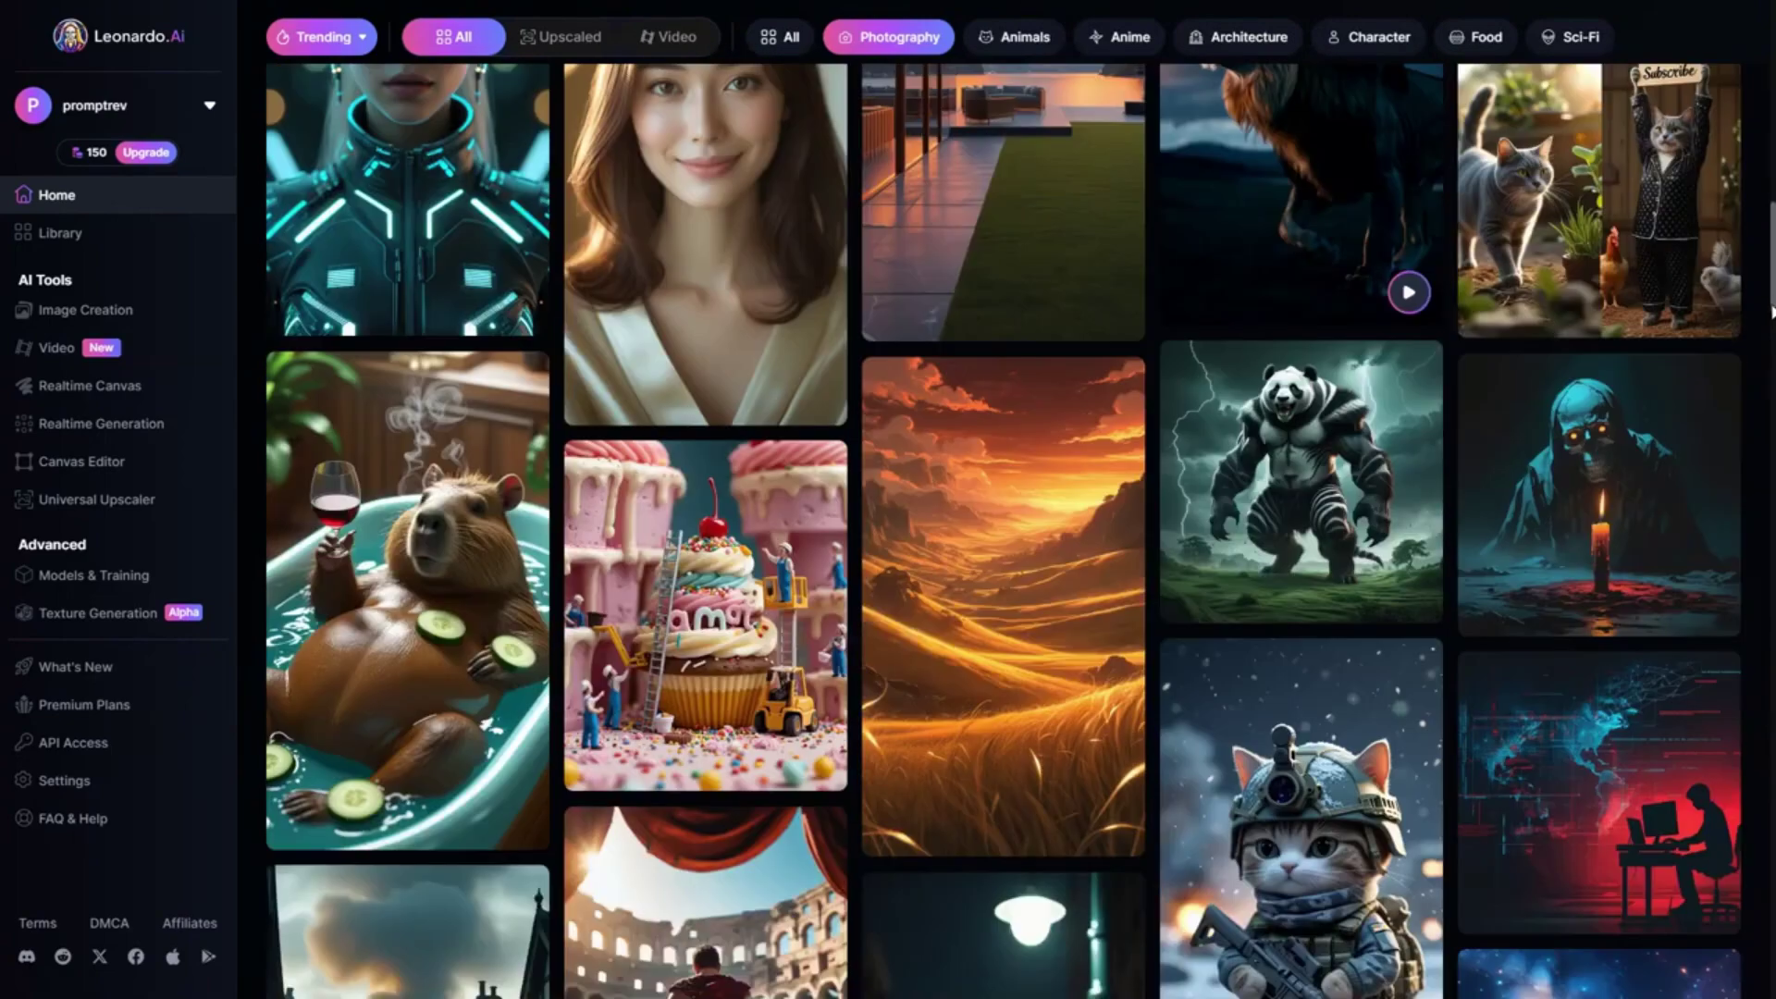
{"action": "scroll", "coordinate": [1771, 312], "scroll_direction": "down", "scroll_amount": 10}
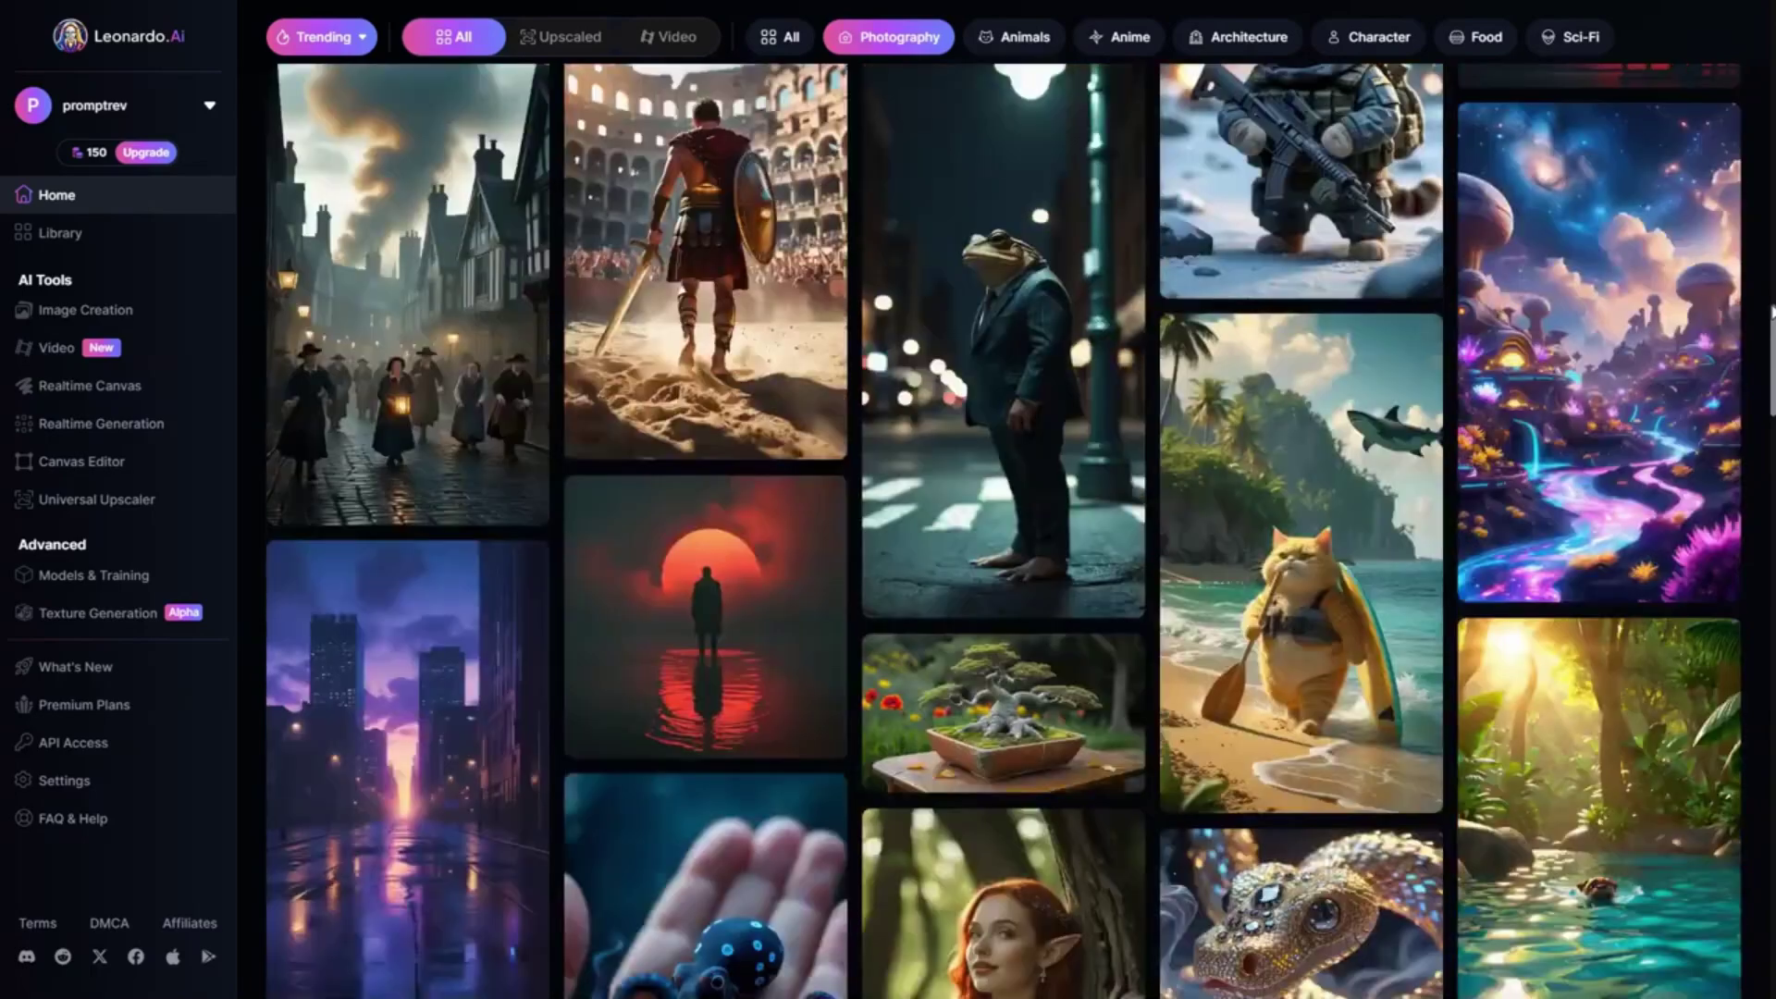
{"action": "scroll", "coordinate": [1770, 312], "scroll_direction": "down", "scroll_amount": 5}
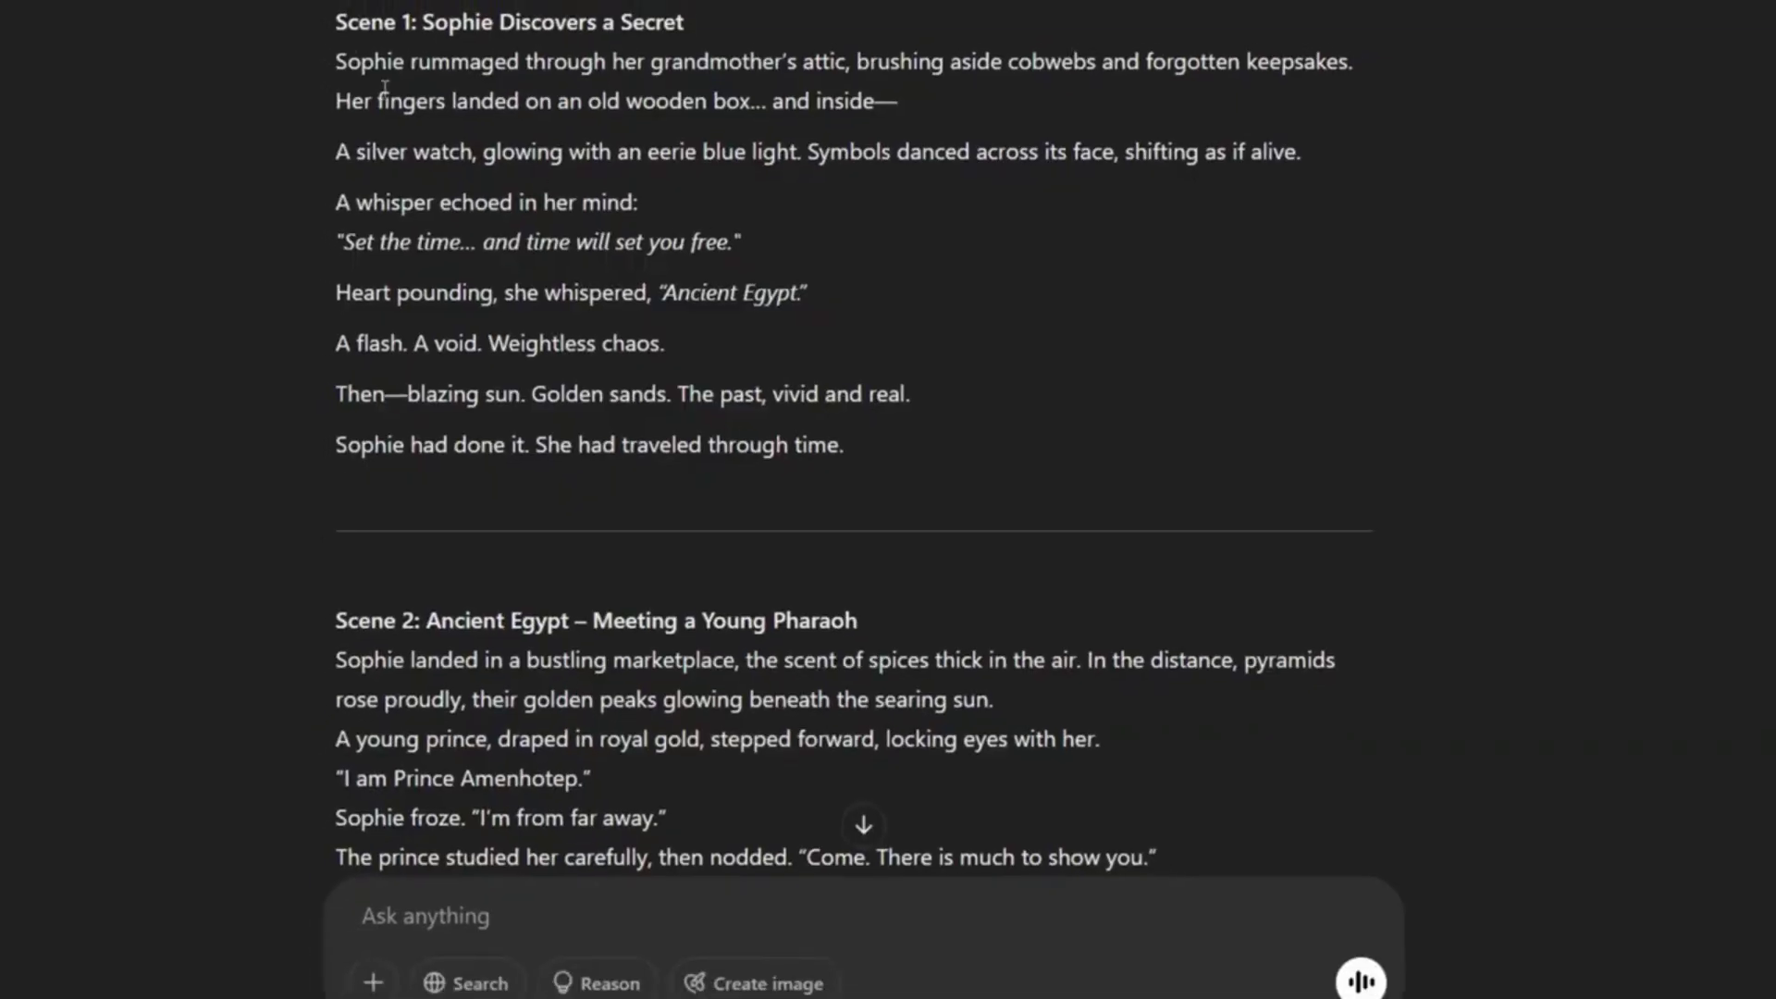
- Copy the Scene 1 narration from ChatGPT and replace the Input Scene text in the WordPad shot-breakdown prompt with it
{"action": "left_click_drag", "start_coordinate": [336, 56], "coordinate": [853, 445]}
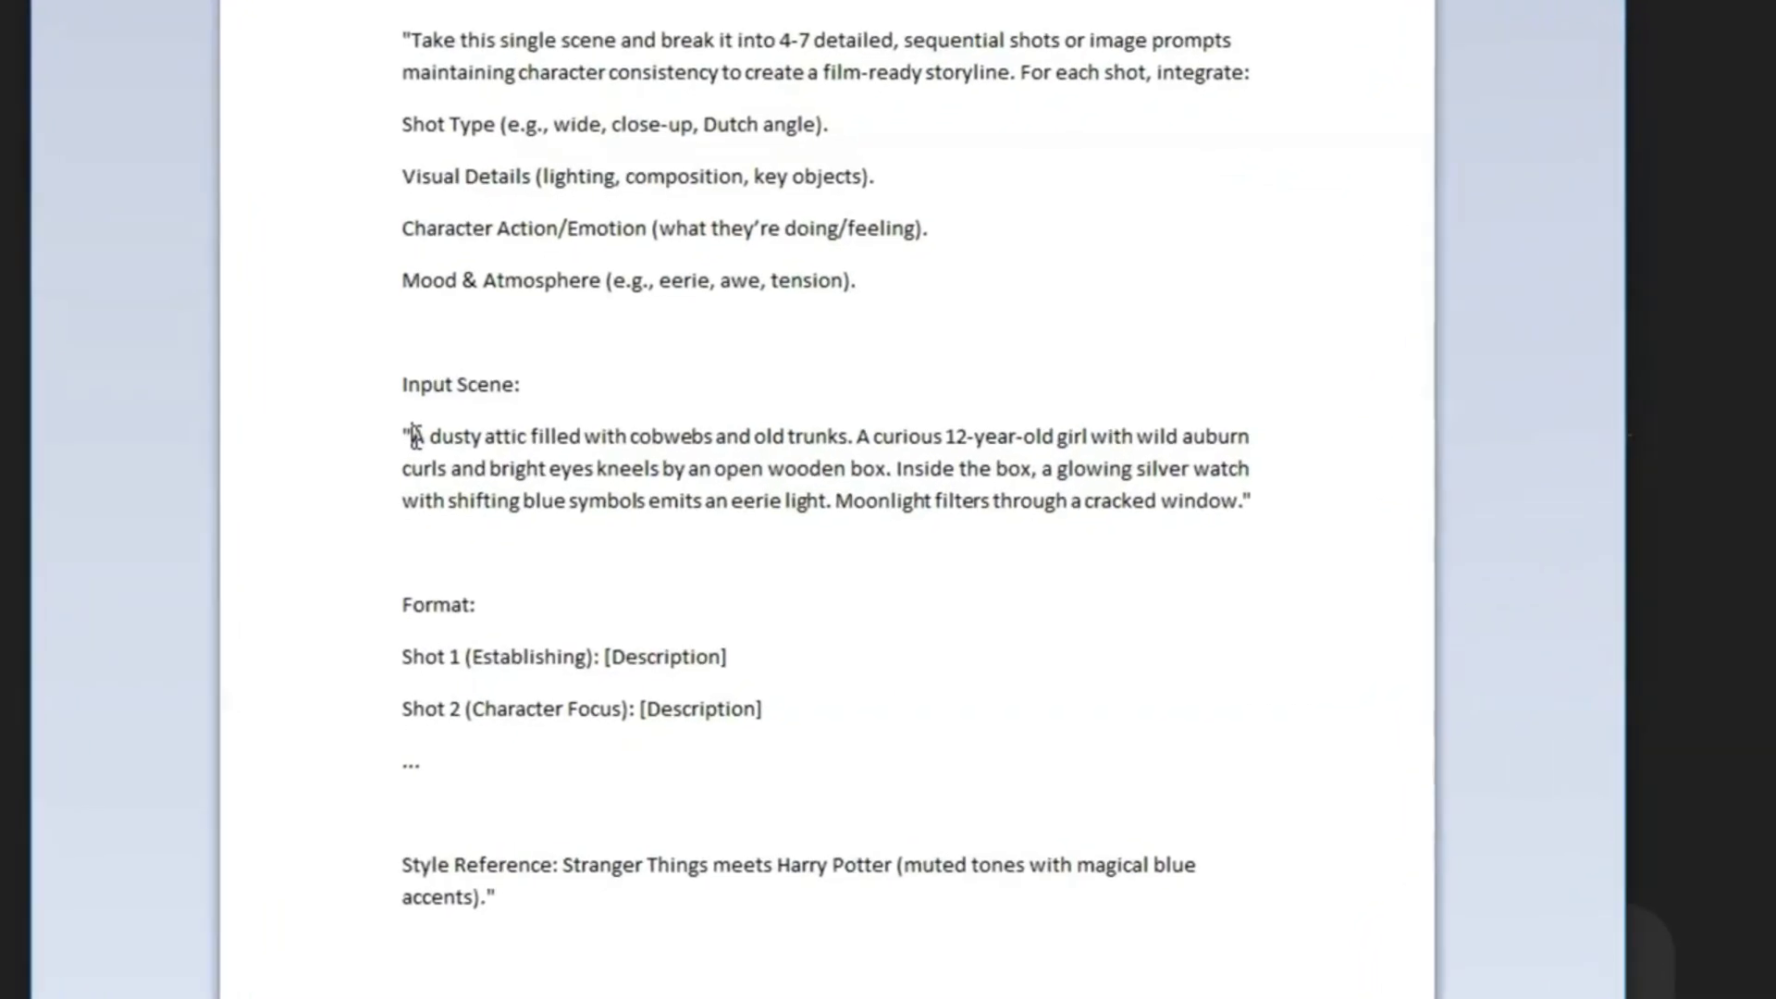
{"action": "left_click_drag", "start_coordinate": [429, 425], "coordinate": [1197, 468]}
{"action": "key", "text": "BackSpace"}
{"action": "type", "text": "\"Sophie rummaged through her grandmother’s attic, brushing aside cobwebs and forgotten keepsakes. Her fingers landed on an old wooden box... and inside—A silver watch, glowing with an eerie blue light. Symbols danced across its face, shifting as if alive.A whisper echoed in her mind: \"Set the time... and time will set you free.\" Heart pounding, she whispered, \"Ancient Egypt.\" A flash. A void. Weightless chaos. Then—blazing sun. Golden sands. The past, vivid and real. Sophie had done it. She had traveled through time..\""}
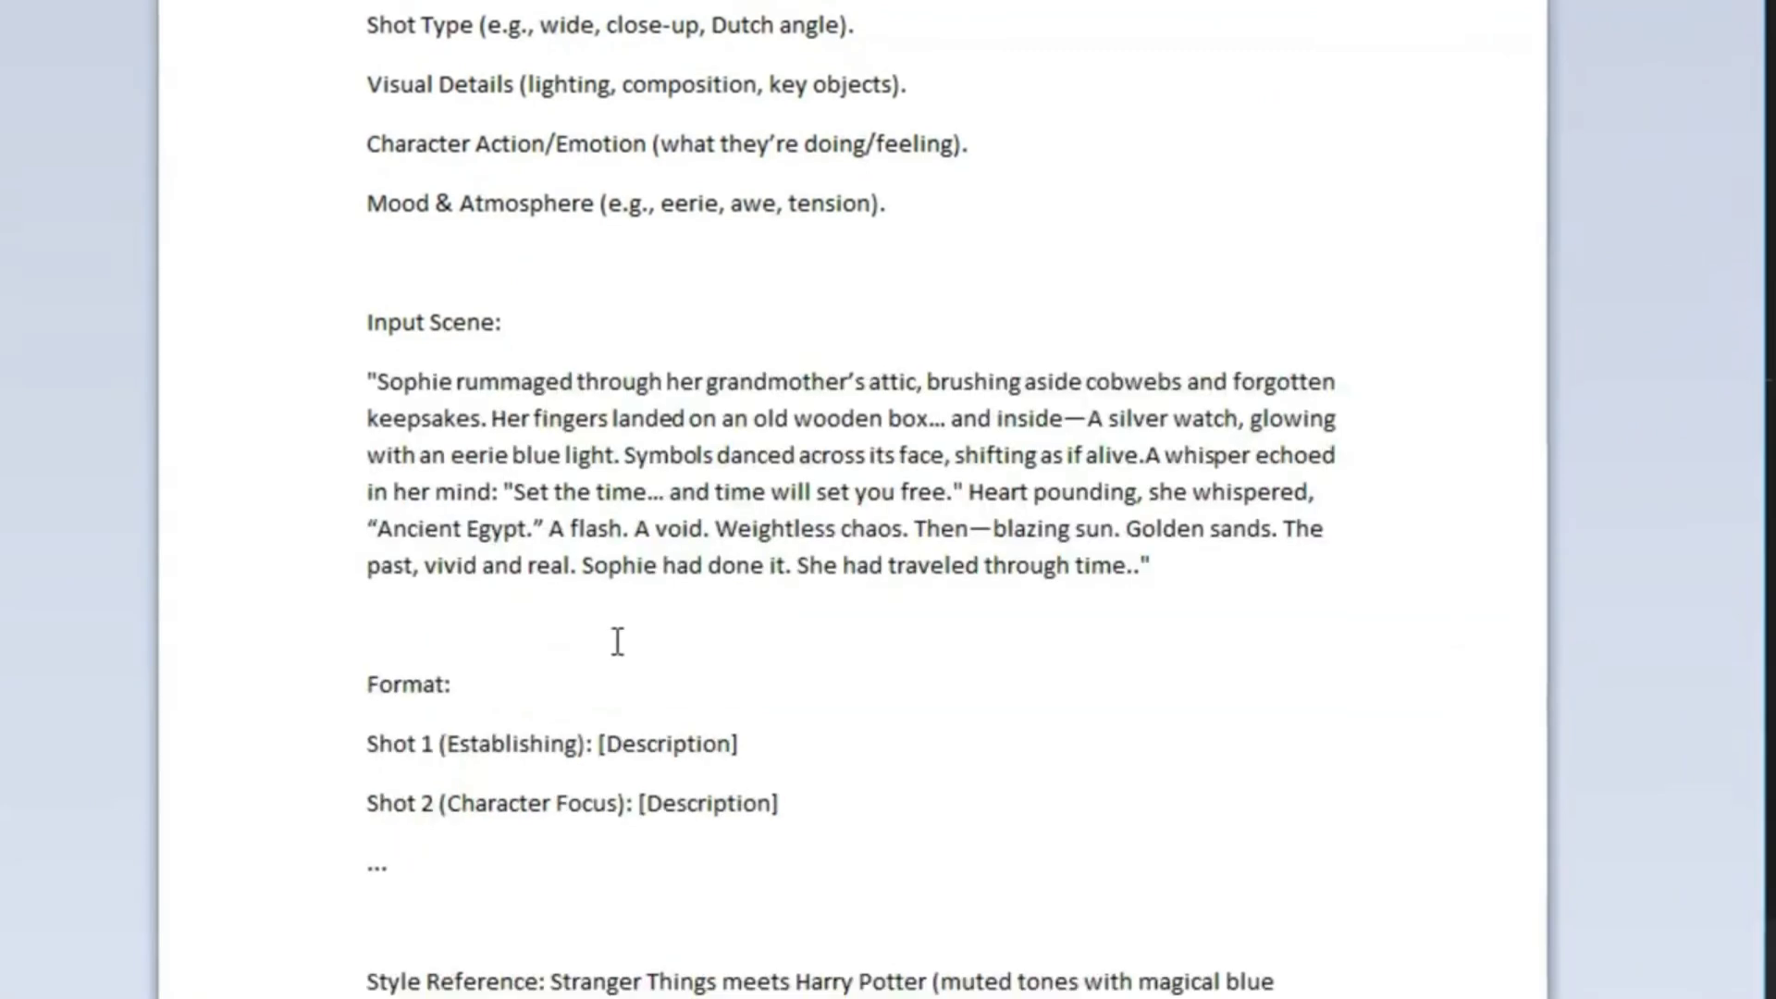
- Copy the whole shot-breakdown prompt, from the opening instruction through the Style Reference, into the ChatGPT story chat and send it
{"action": "triple_click", "coordinate": [449, 878]}
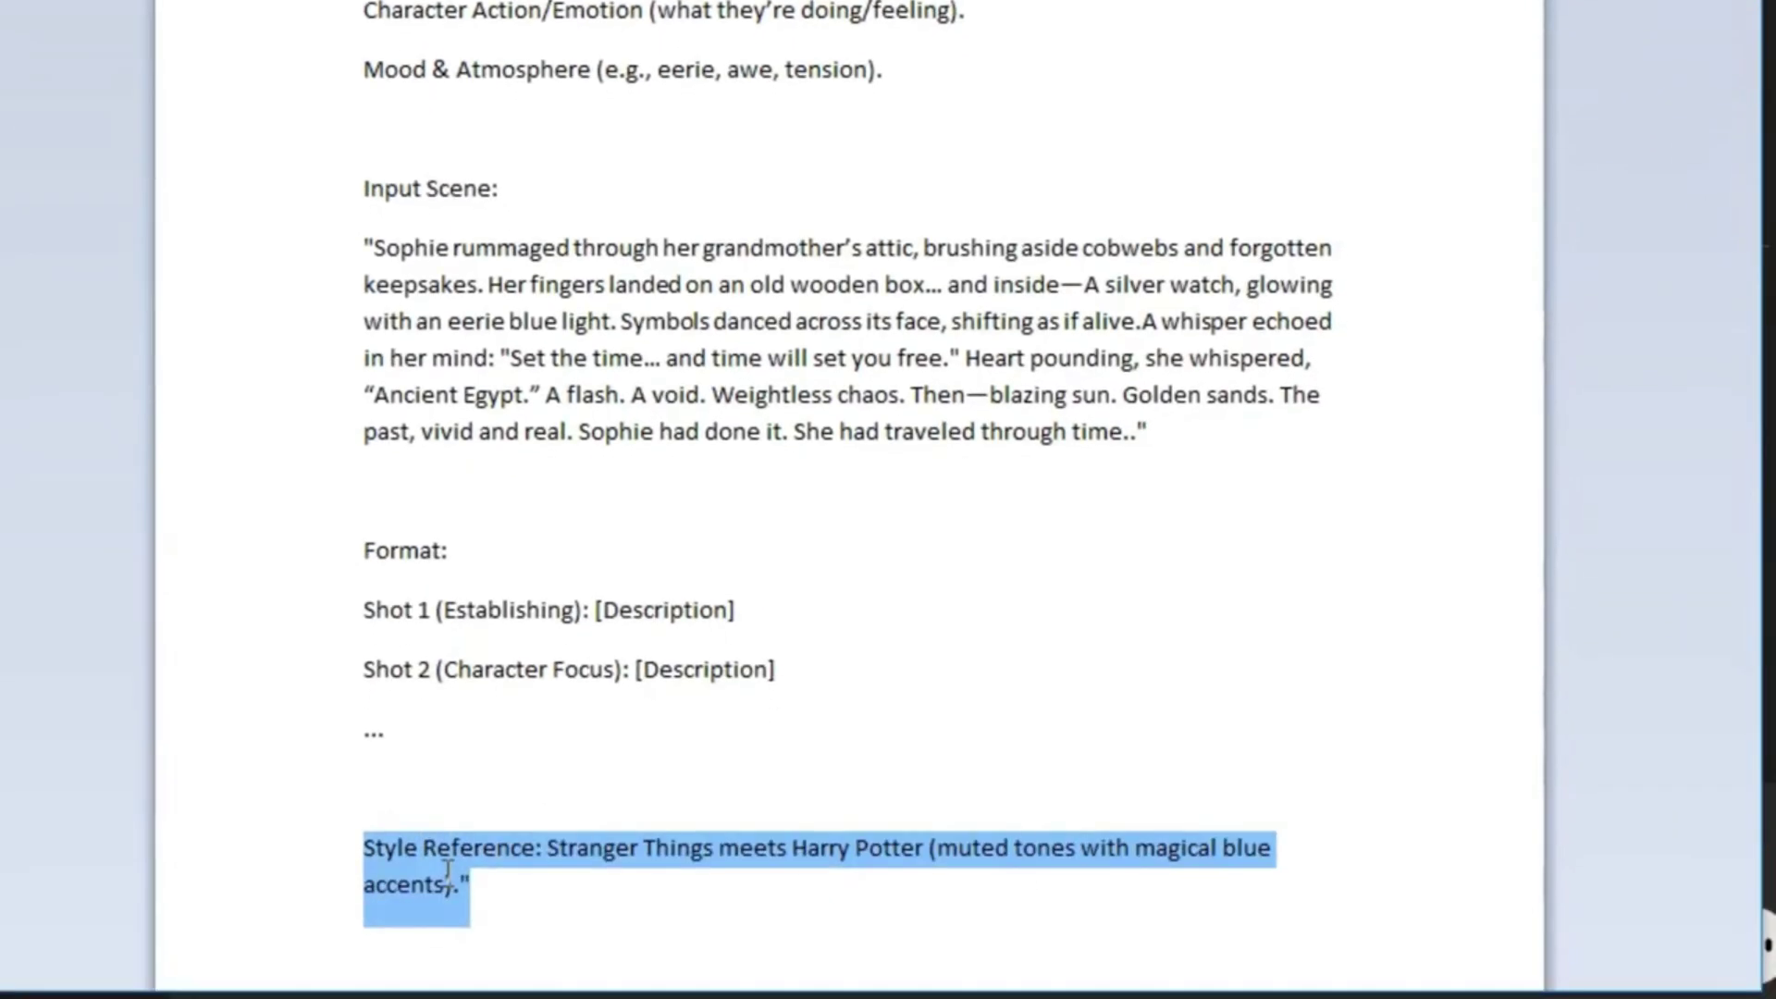
{"action": "left_click", "coordinate": [581, 890]}
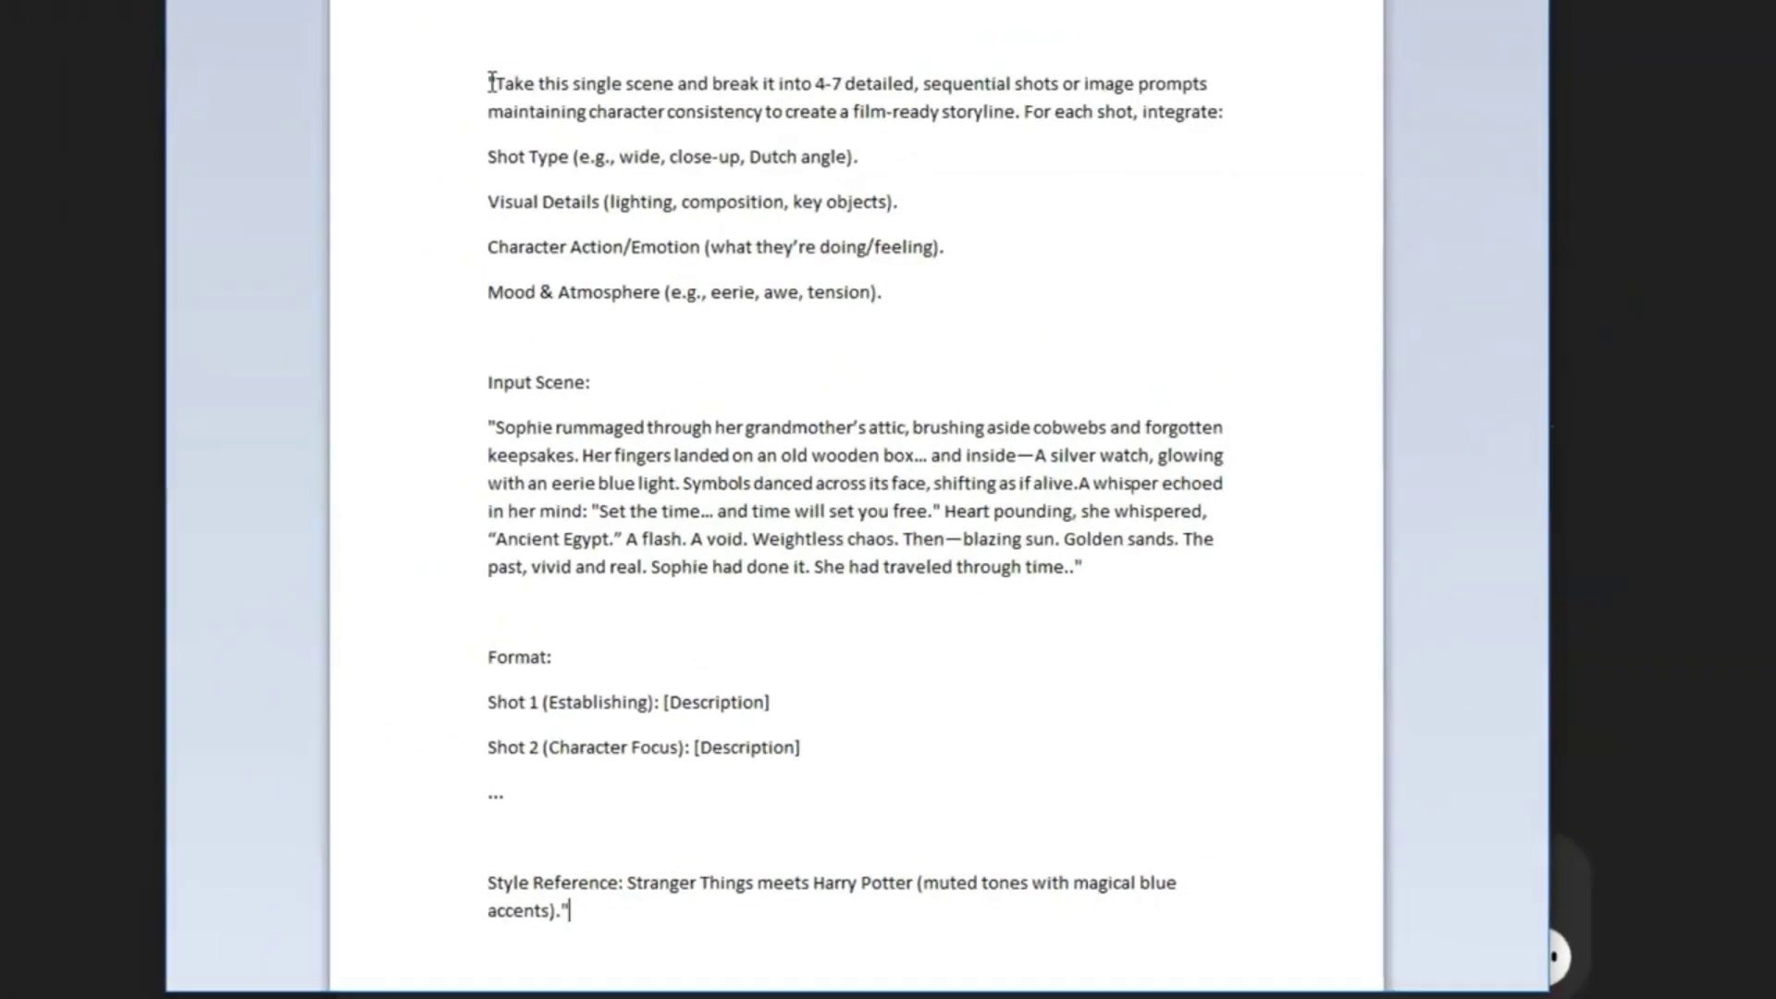
{"action": "left_click_drag", "start_coordinate": [492, 81], "coordinate": [820, 901]}
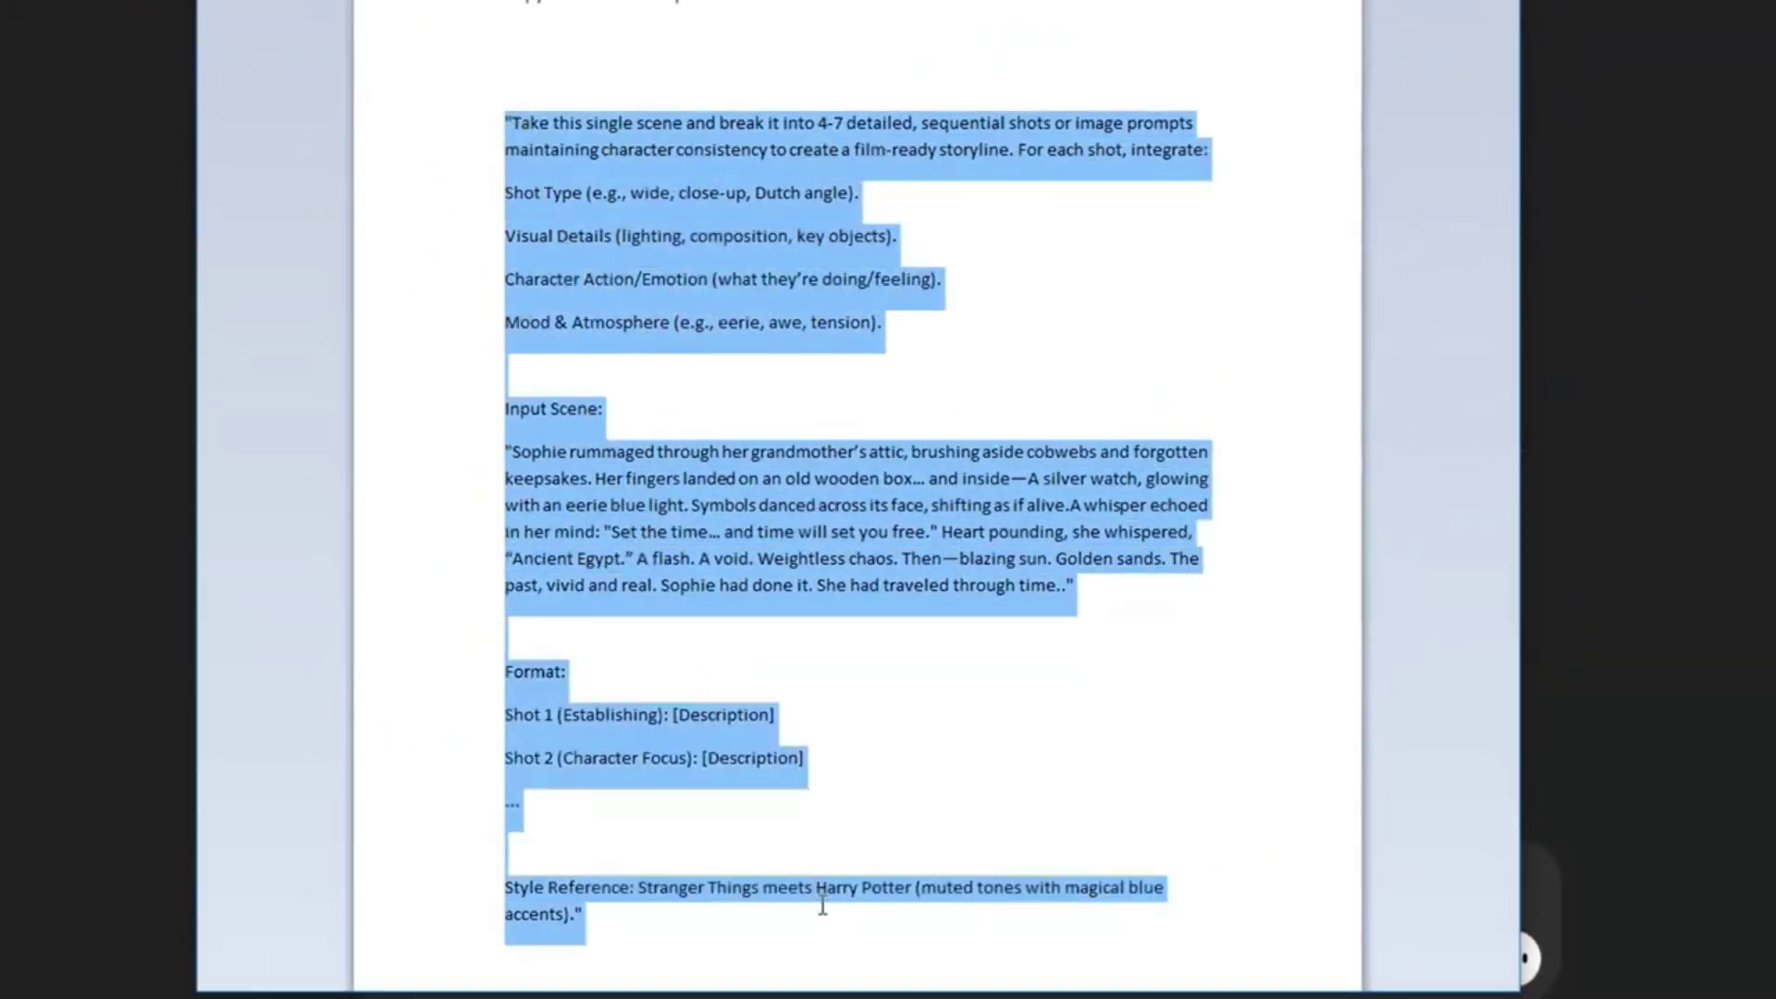
{"action": "key", "text": "ctrl+c"}
{"action": "key", "text": "alt+Tab"}
{"action": "left_click", "coordinate": [817, 880]}
{"action": "key", "text": "ctrl+v"}
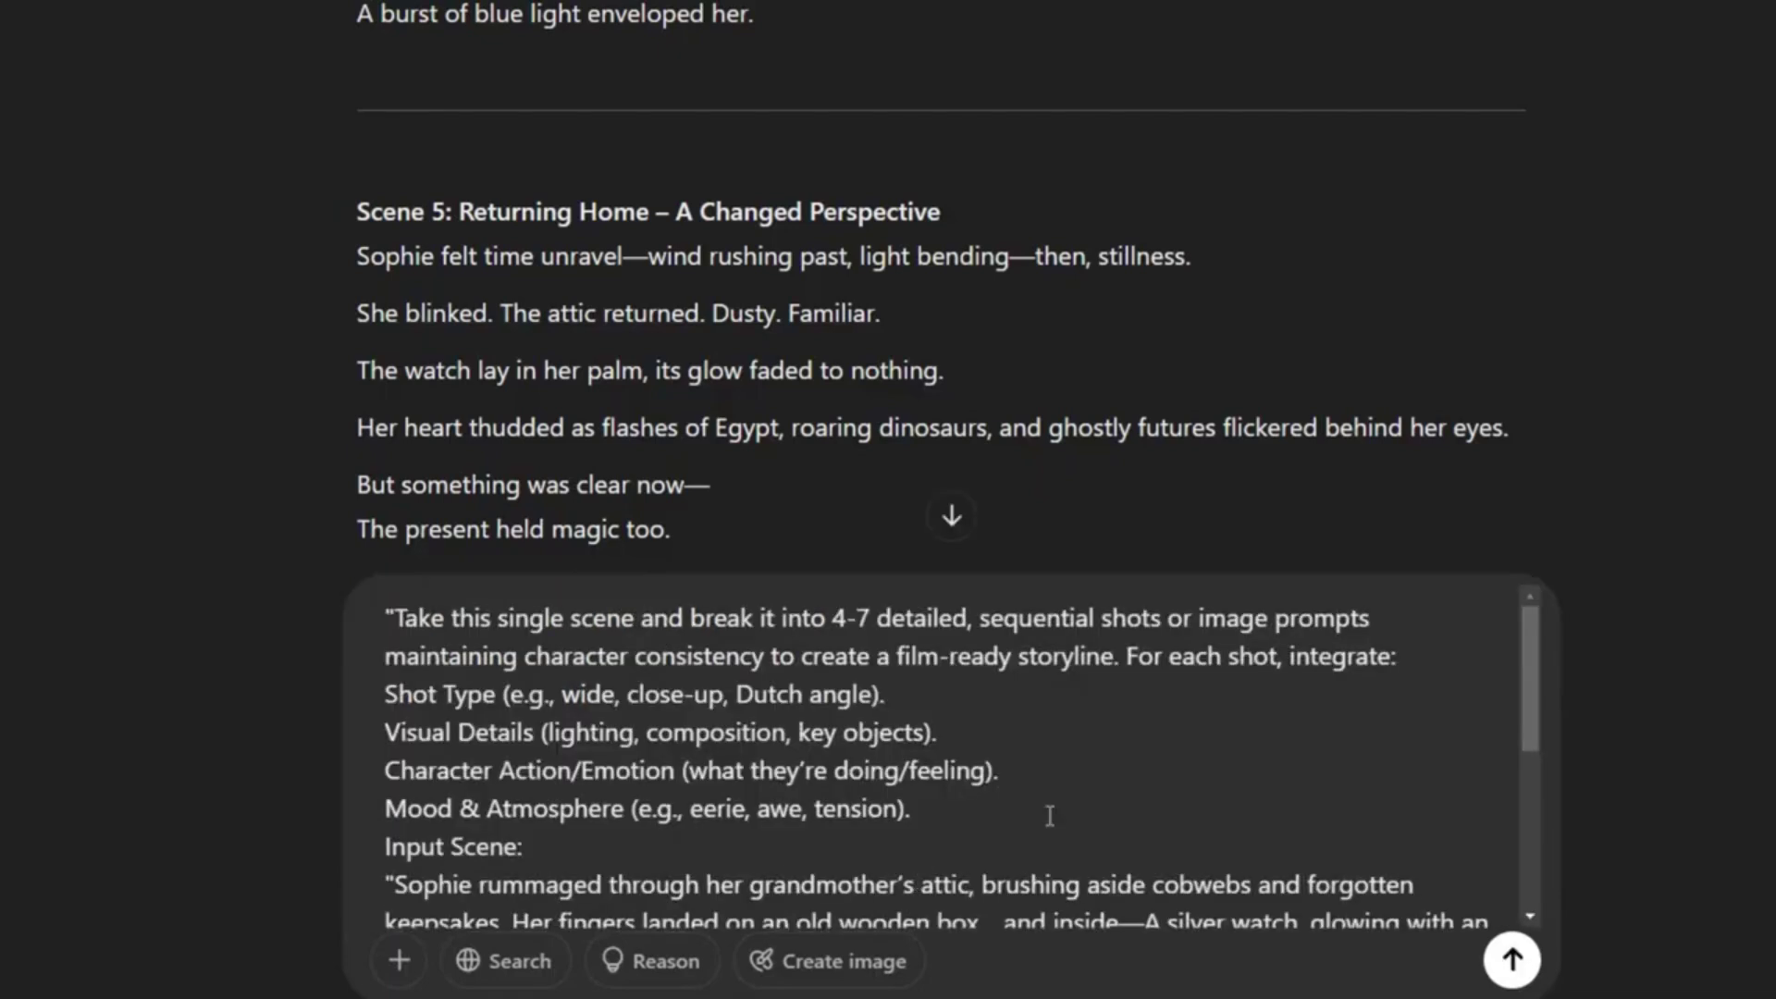
{"action": "scroll", "coordinate": [1098, 809], "scroll_direction": "down", "scroll_amount": 5}
{"action": "left_click", "coordinate": [1510, 957]}
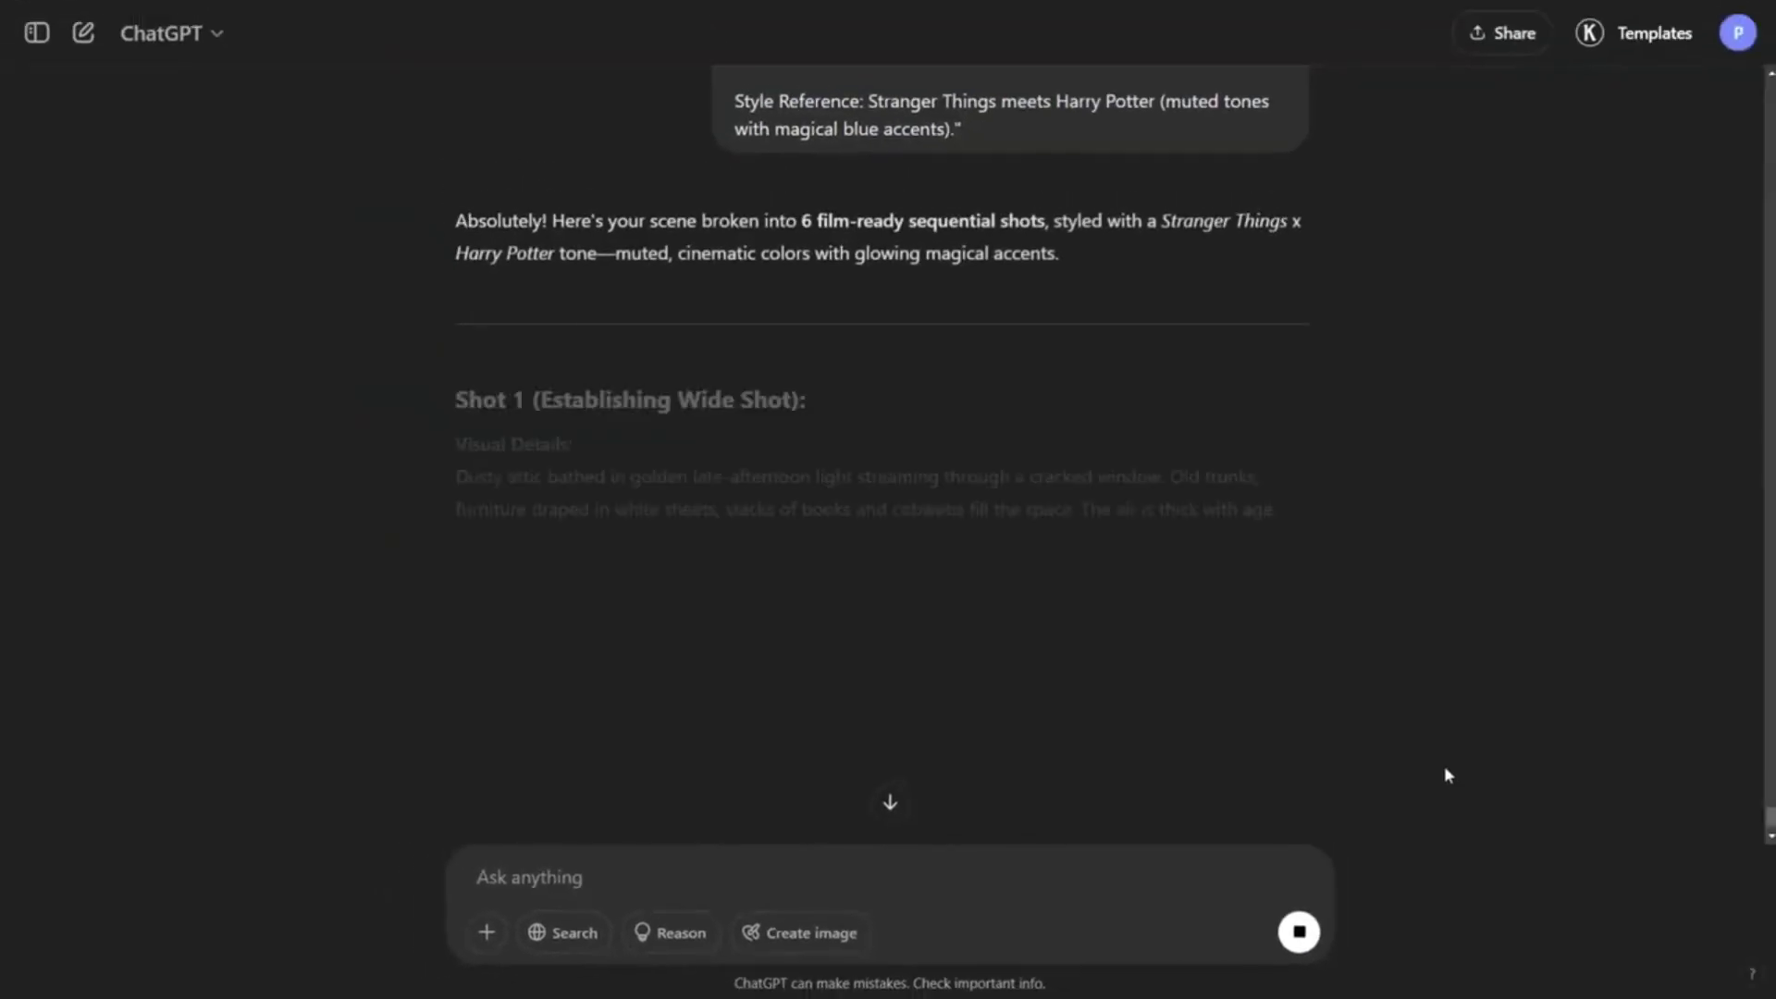
- Copy Shot 1's visual details, character action and mood text from the reply and paste it below the prompt in the WordPad document
{"action": "scroll", "coordinate": [1447, 776], "scroll_direction": "down", "scroll_amount": 3}
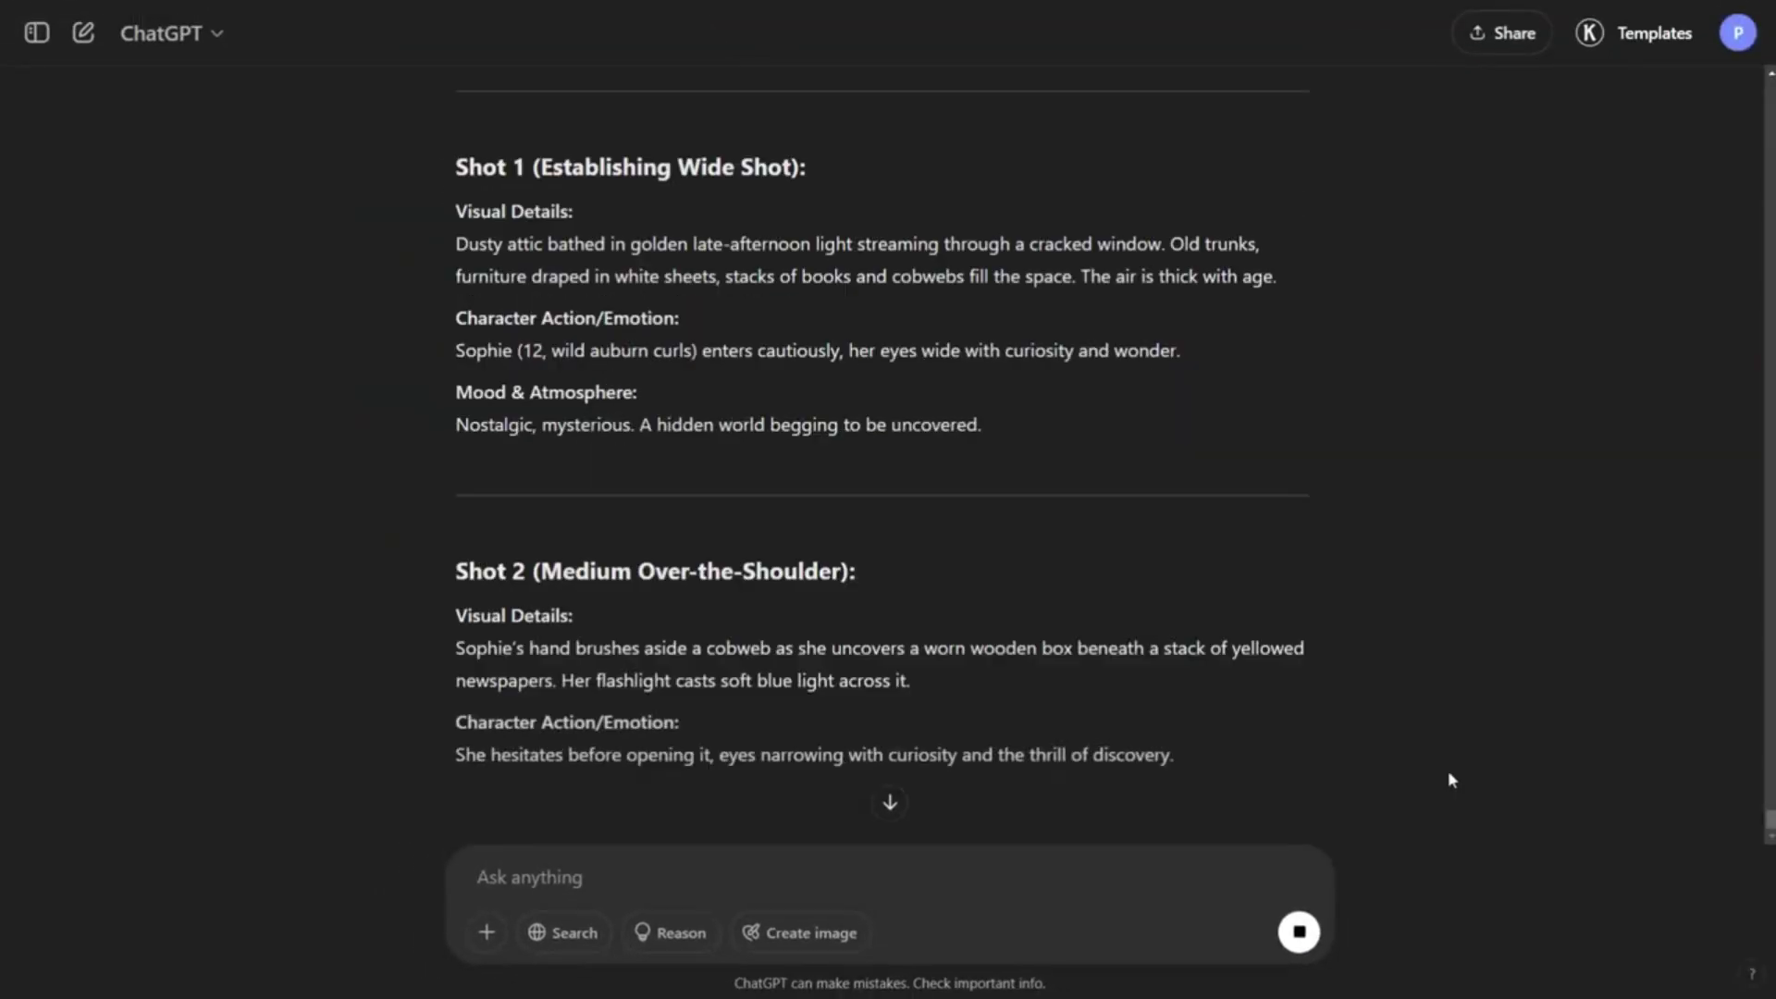
{"action": "scroll", "coordinate": [1447, 779], "scroll_direction": "down", "scroll_amount": 5}
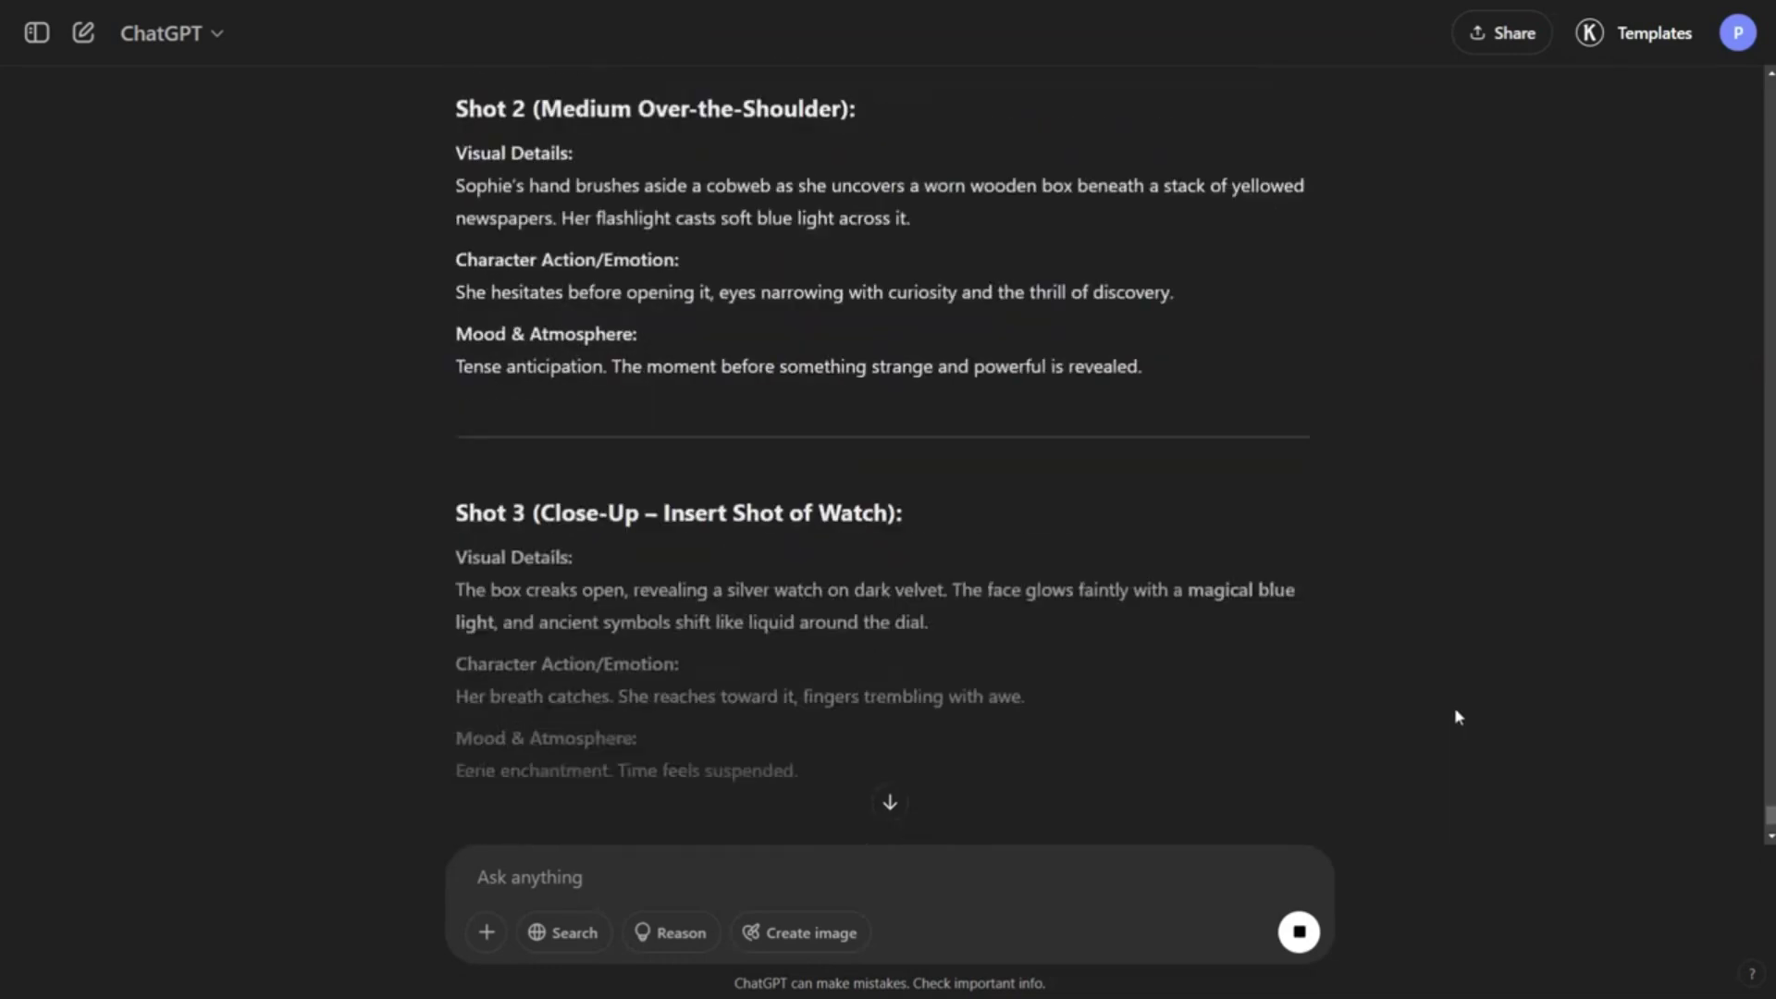
{"action": "scroll", "coordinate": [1458, 712], "scroll_direction": "down", "scroll_amount": 3}
{"action": "scroll", "coordinate": [1458, 710], "scroll_direction": "down", "scroll_amount": 13}
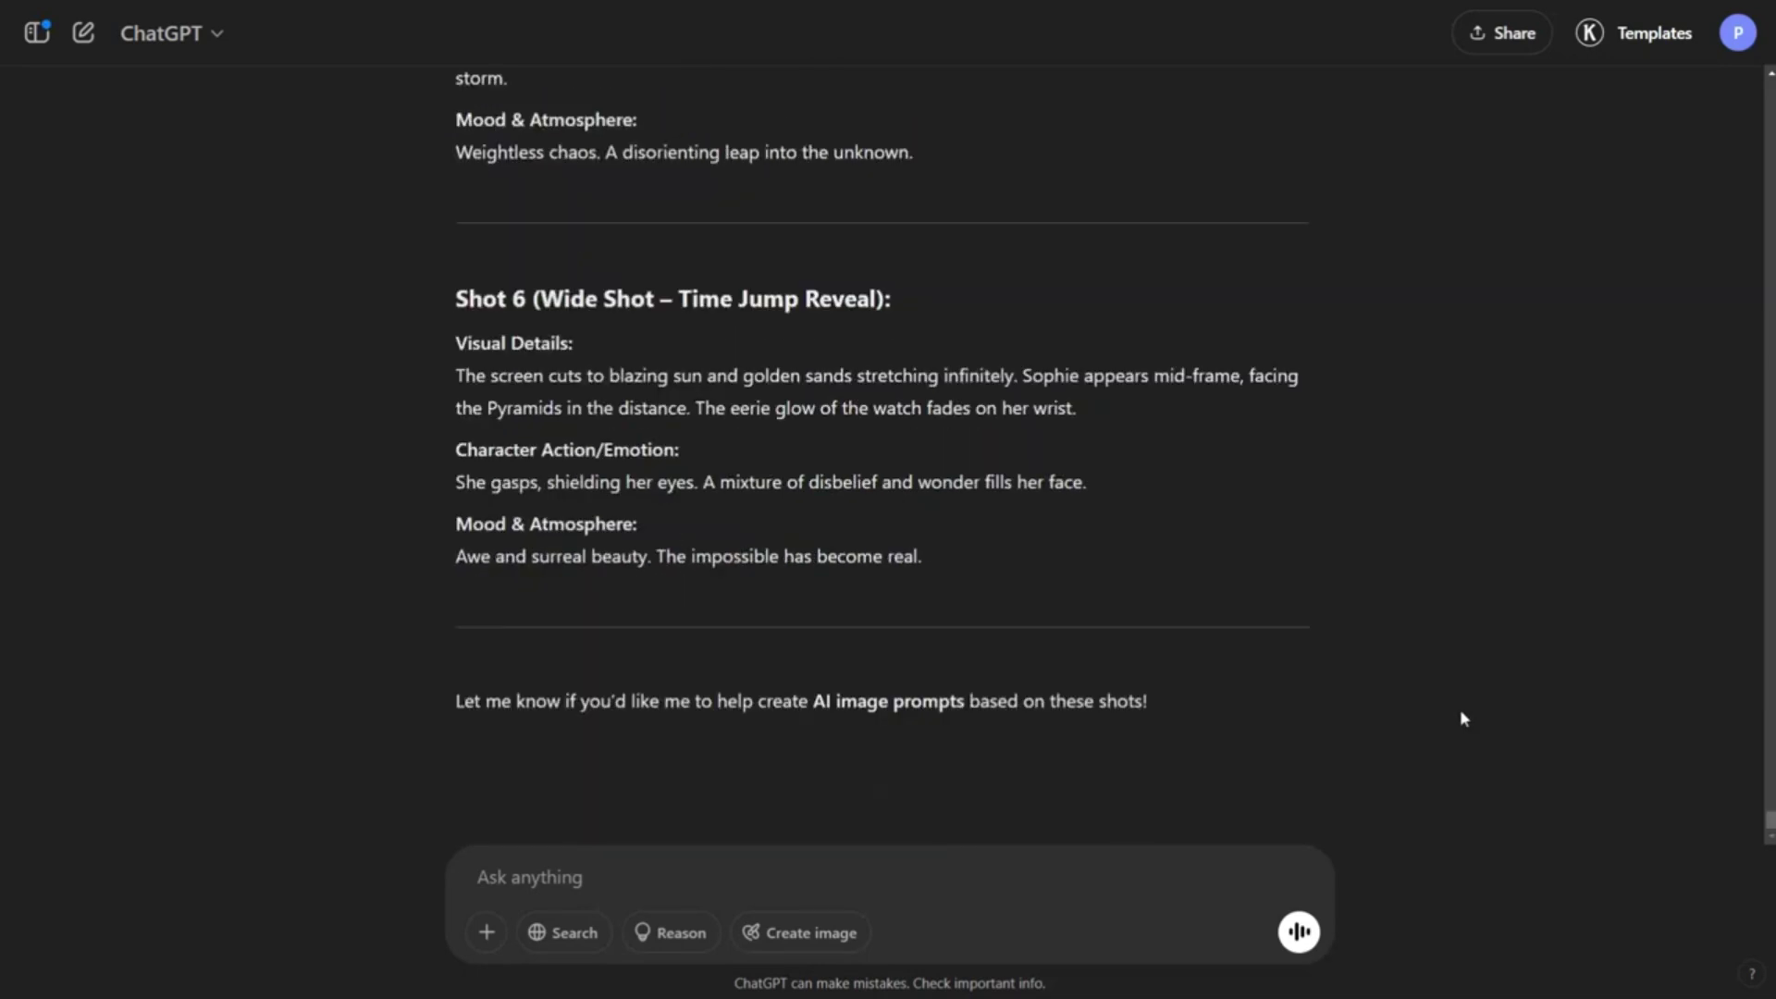
{"action": "scroll", "coordinate": [1346, 610], "scroll_direction": "up", "scroll_amount": 12}
{"action": "scroll", "coordinate": [1346, 610], "scroll_direction": "up", "scroll_amount": 9}
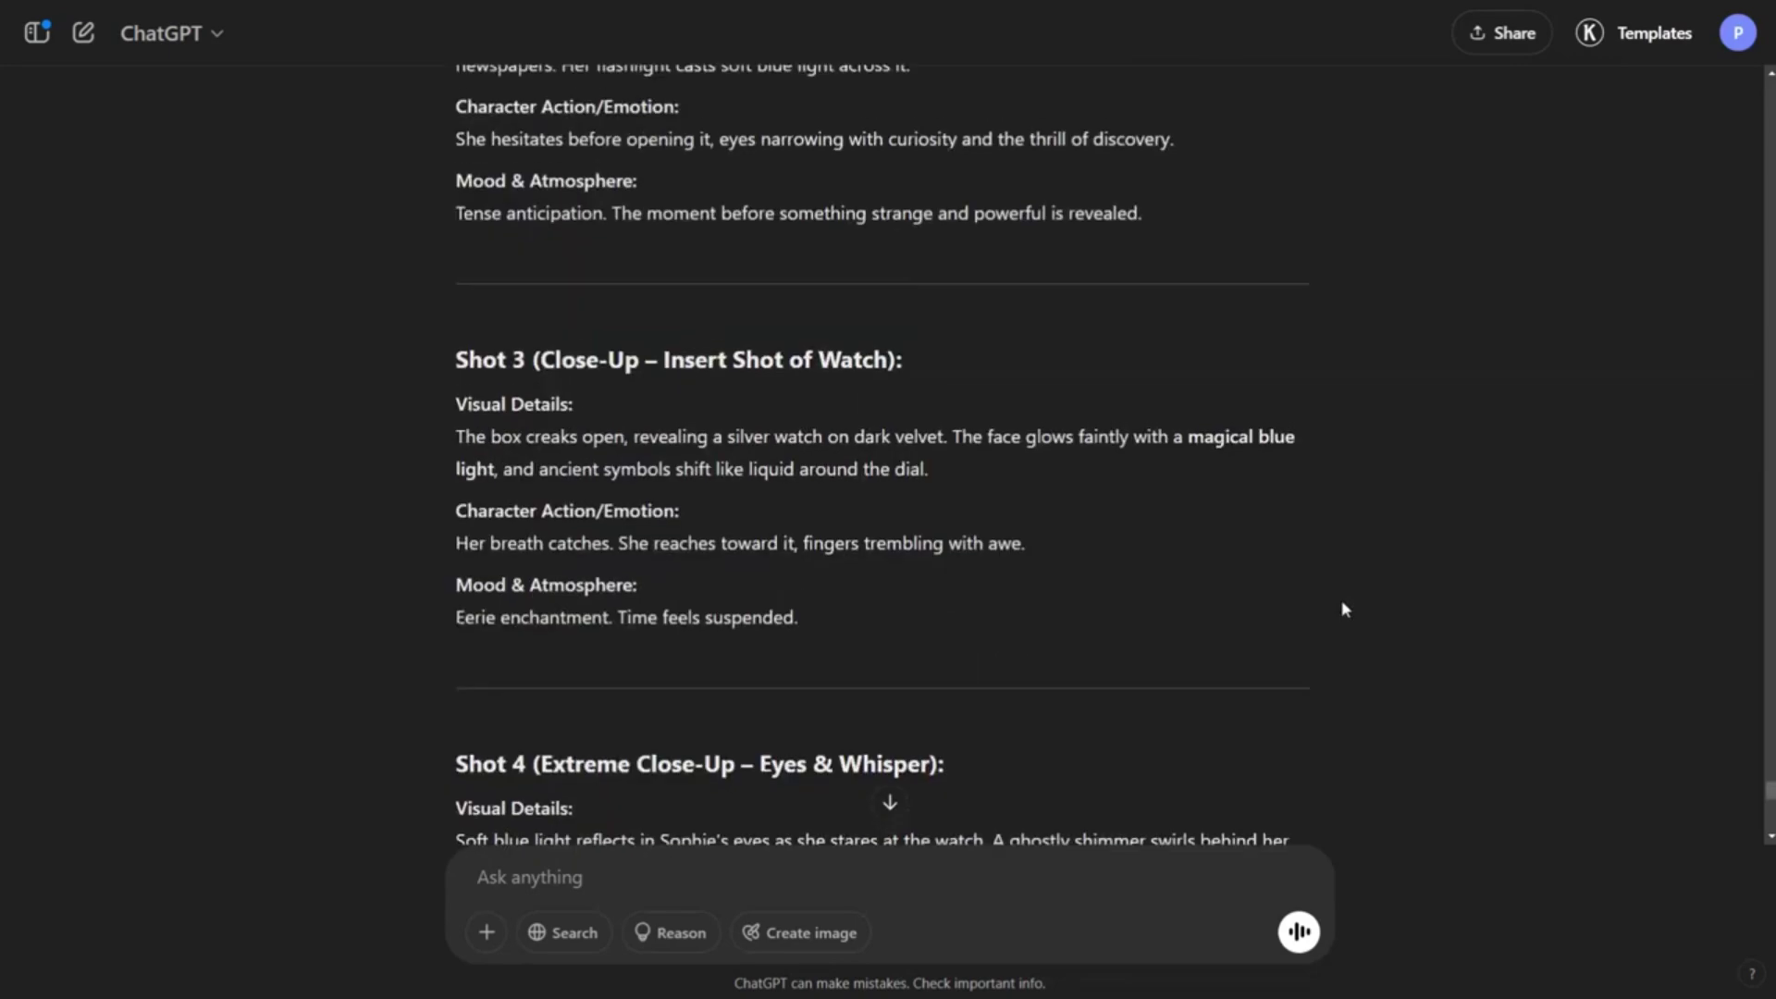
{"action": "left_click_drag", "start_coordinate": [452, 238], "coordinate": [986, 419]}
{"action": "key", "text": "ctrl+c"}
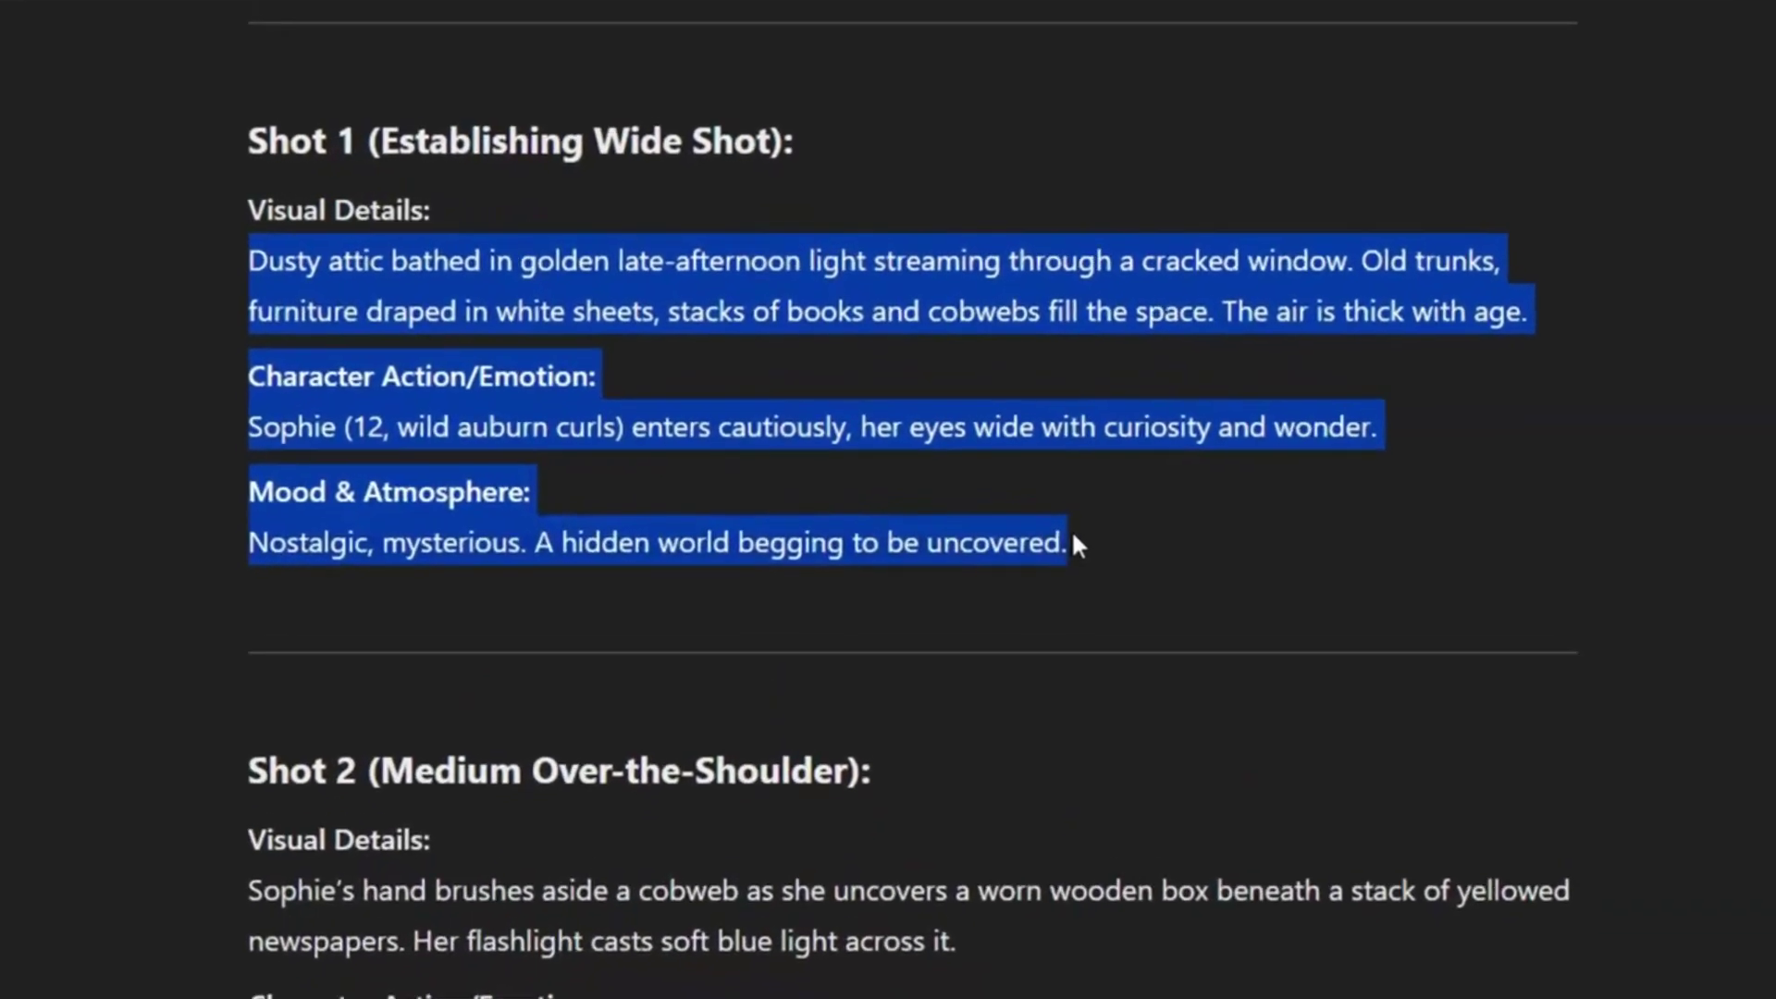
{"action": "left_click_drag", "start_coordinate": [1073, 544], "coordinate": [1138, 550]}
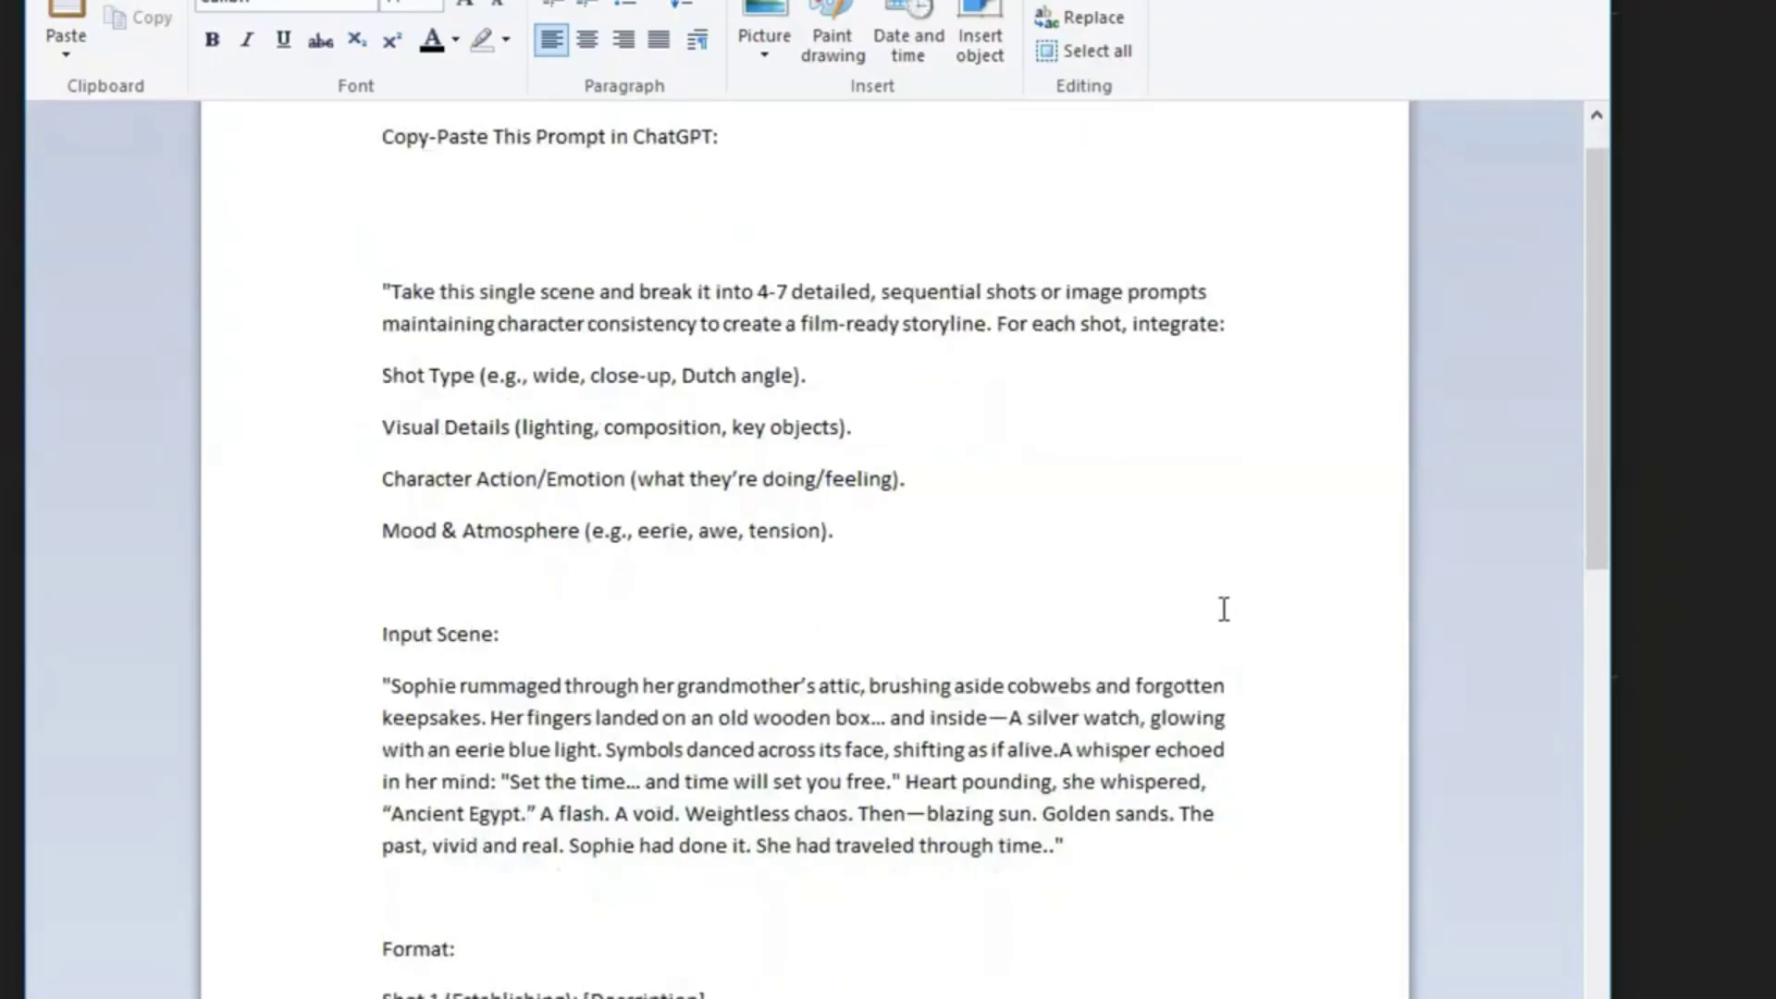
{"action": "scroll", "coordinate": [1222, 607], "scroll_direction": "down", "scroll_amount": 12}
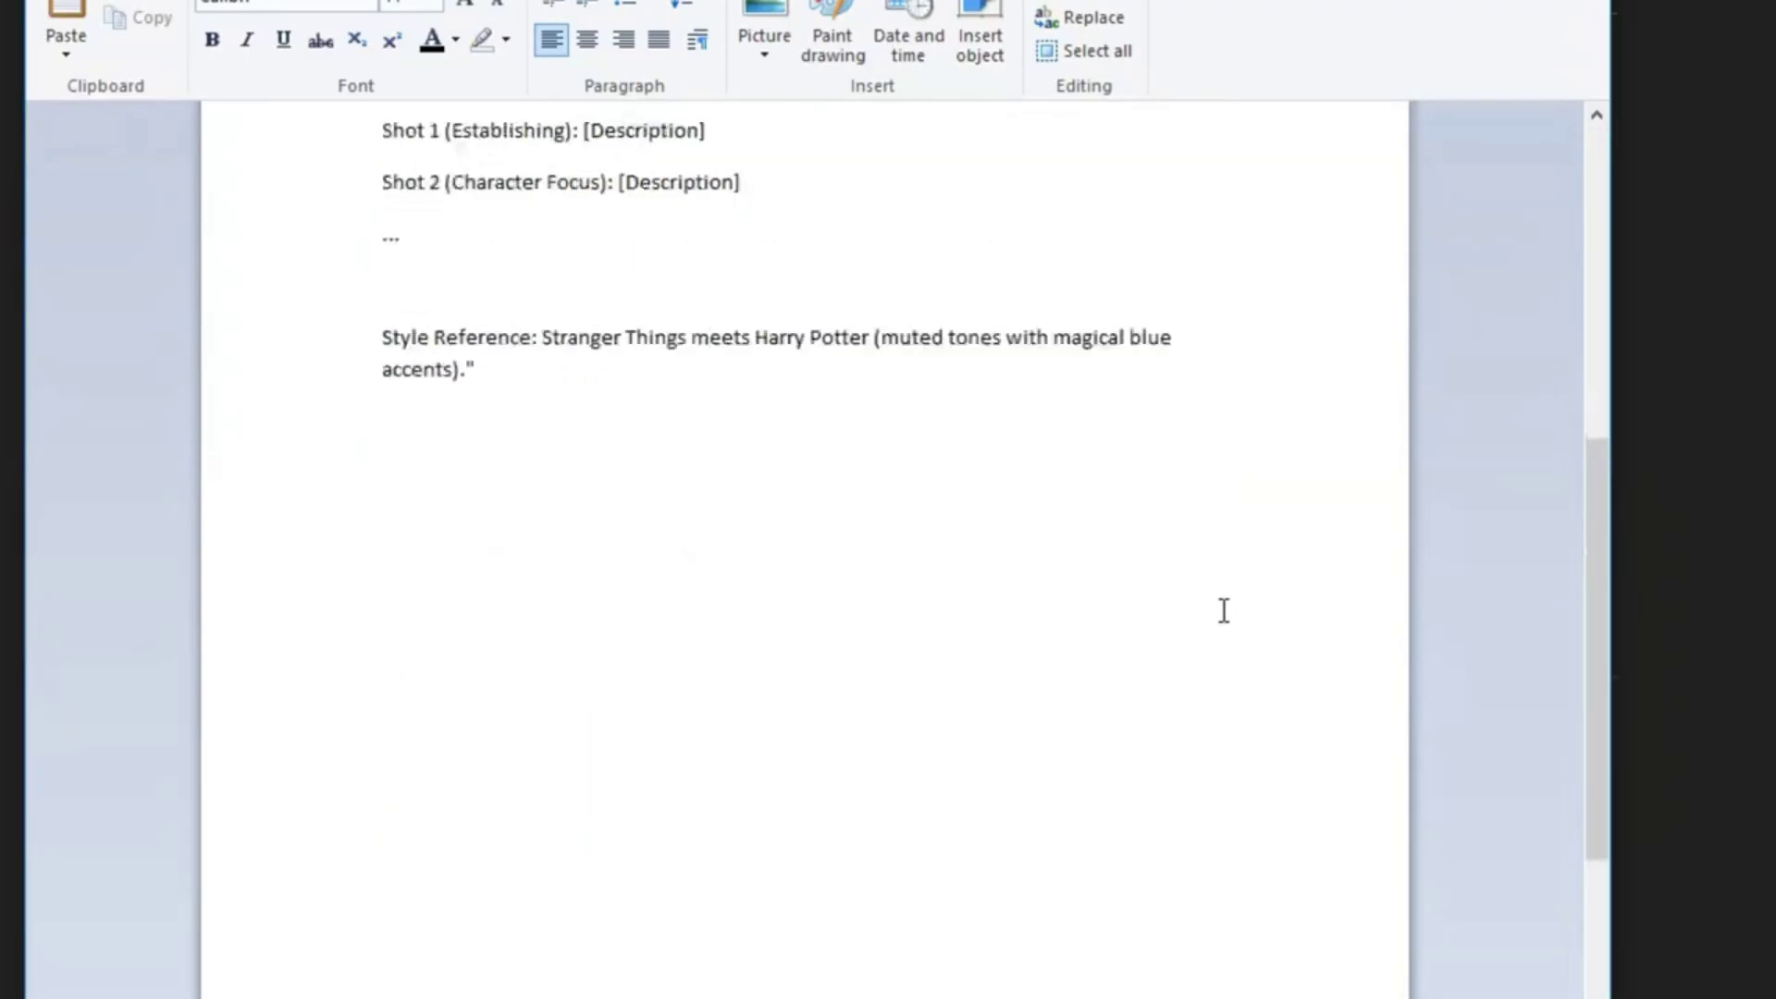
{"action": "key", "text": "ctrl+v"}
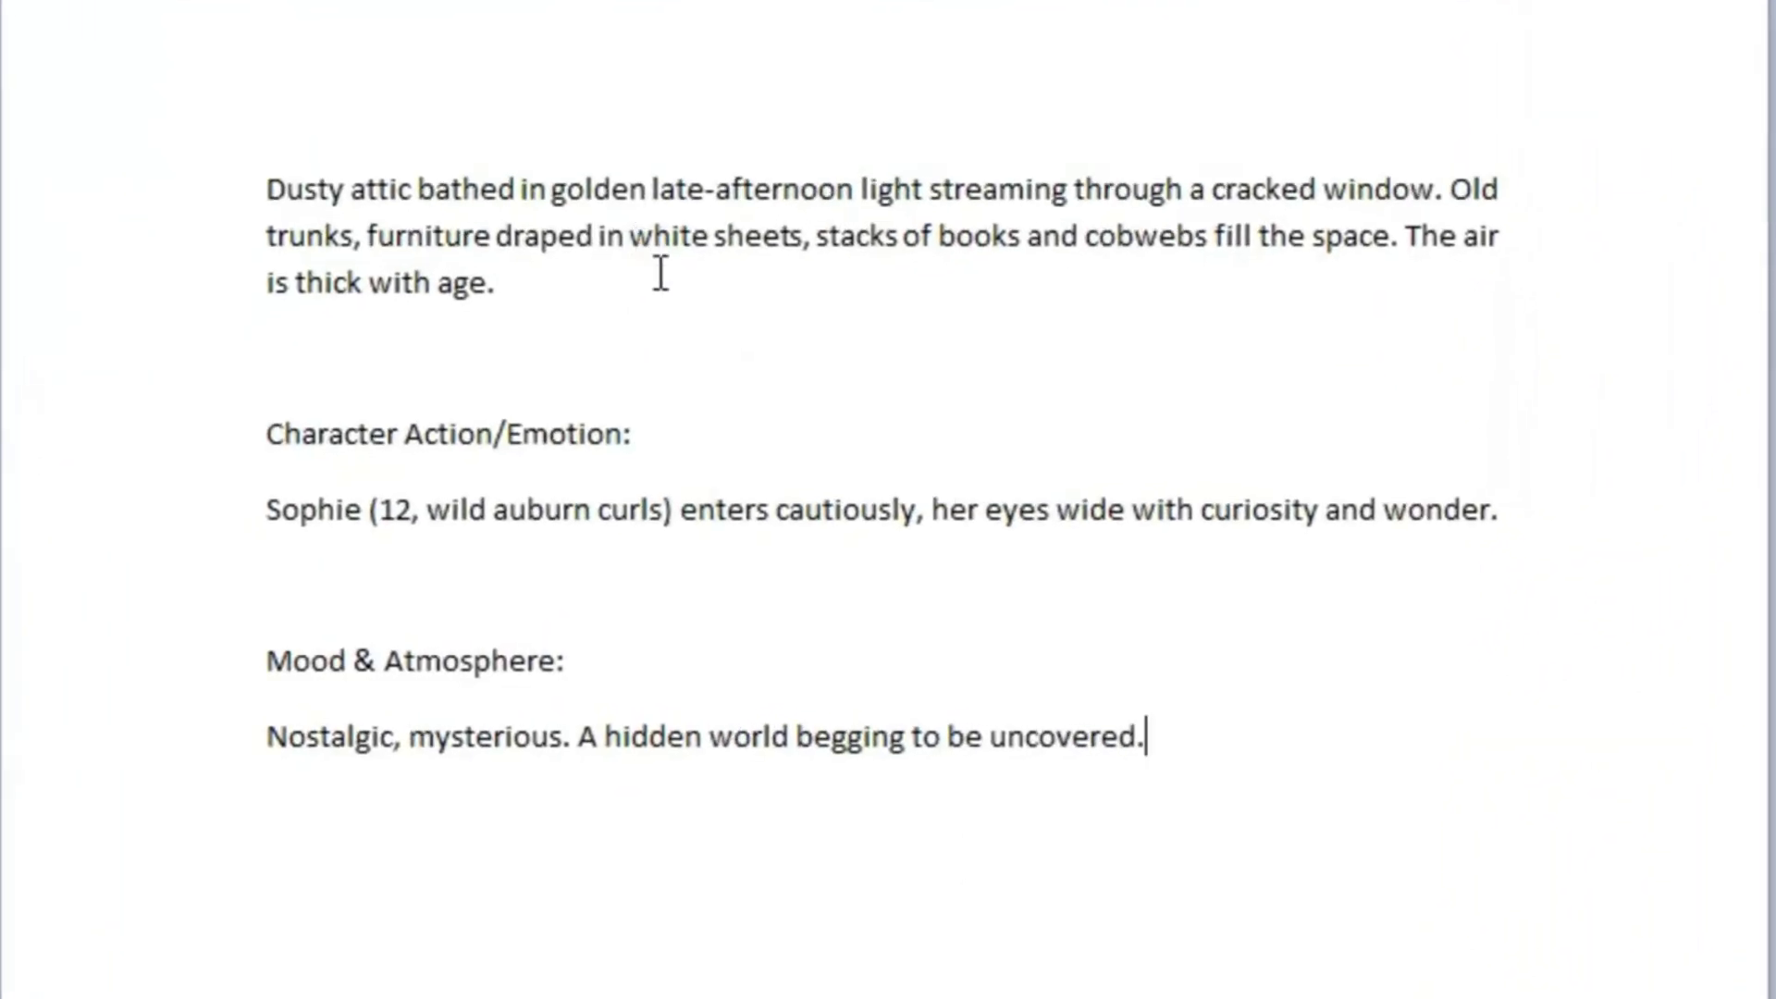
- Delete the "Character Action/Emotion:" and "Mood & Atmosphere:" headings and the surrounding blank lines from the pasted Shot 1 text
{"action": "triple_click", "coordinate": [312, 453]}
{"action": "key", "text": "BackSpace"}
{"action": "key", "text": "BackSpace"}
{"action": "key", "text": "BackSpace"}
{"action": "triple_click", "coordinate": [265, 509]}
{"action": "key", "text": "BackSpace"}
{"action": "key", "text": "BackSpace"}
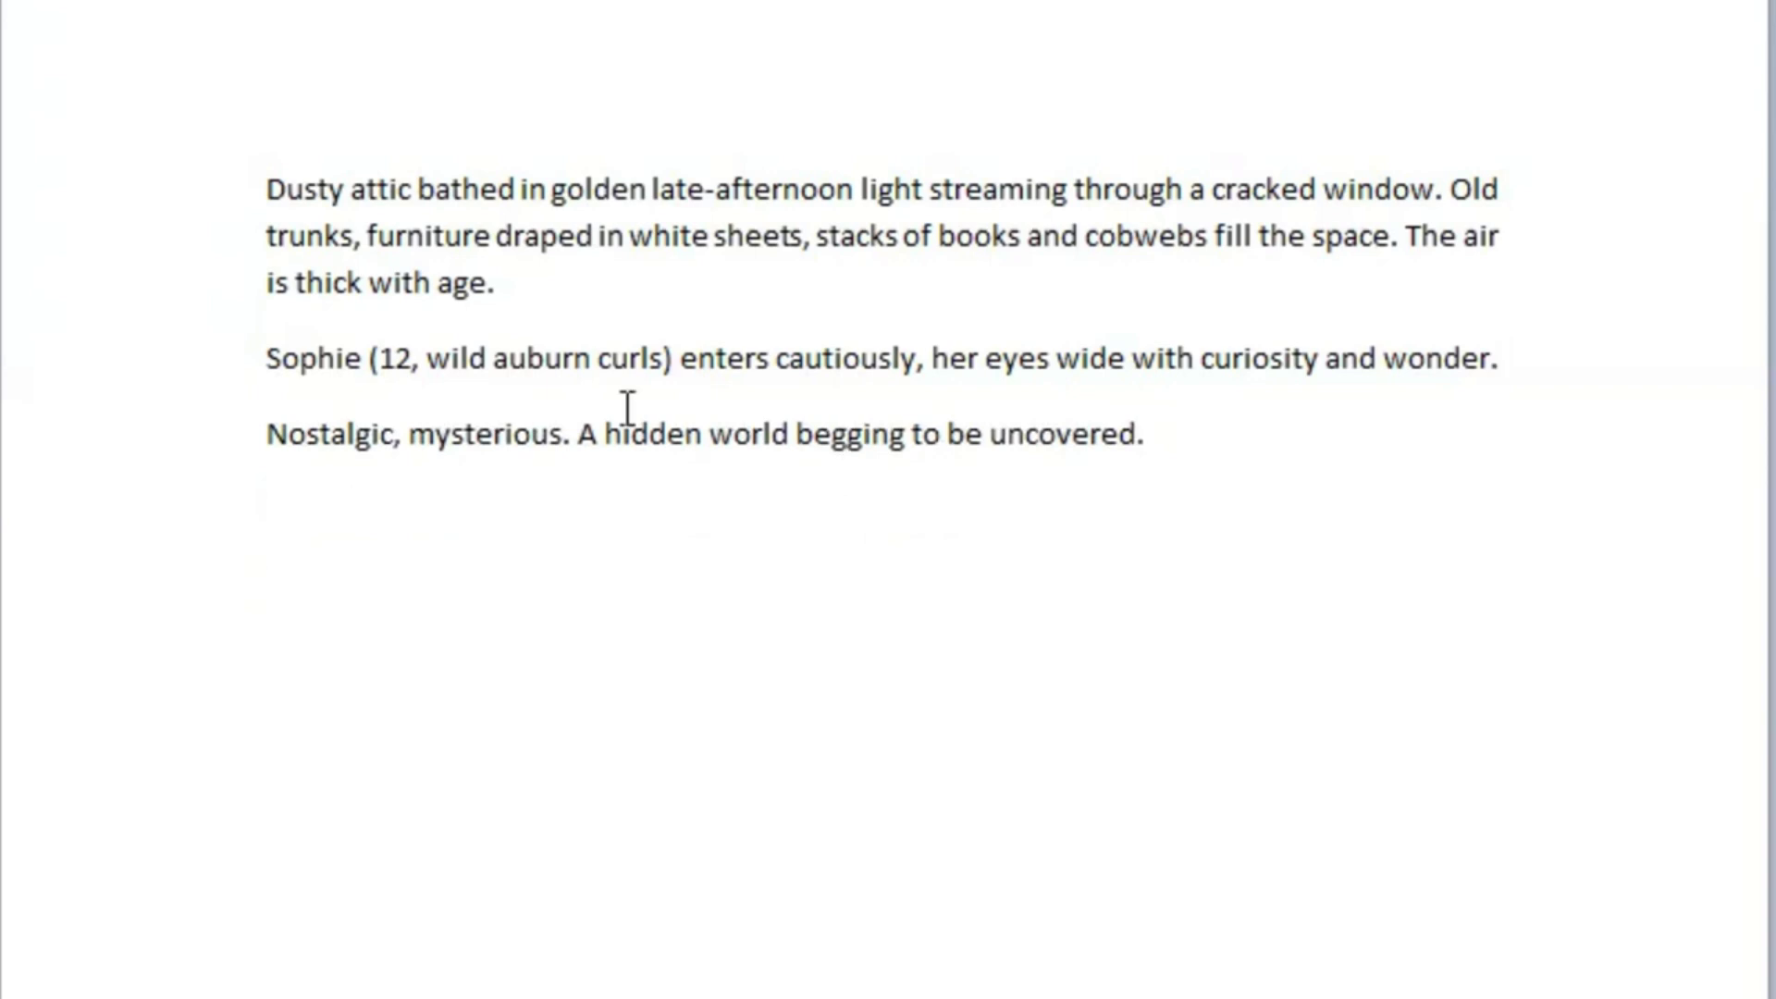
- Replace "12, wild auburn curls" in Shot 1 with a full description (wavy auburn ponytail, bright blue eyes, freckles, white t-shirt, denim overalls) and copy it
{"action": "left_click_drag", "start_coordinate": [380, 360], "coordinate": [635, 358]}
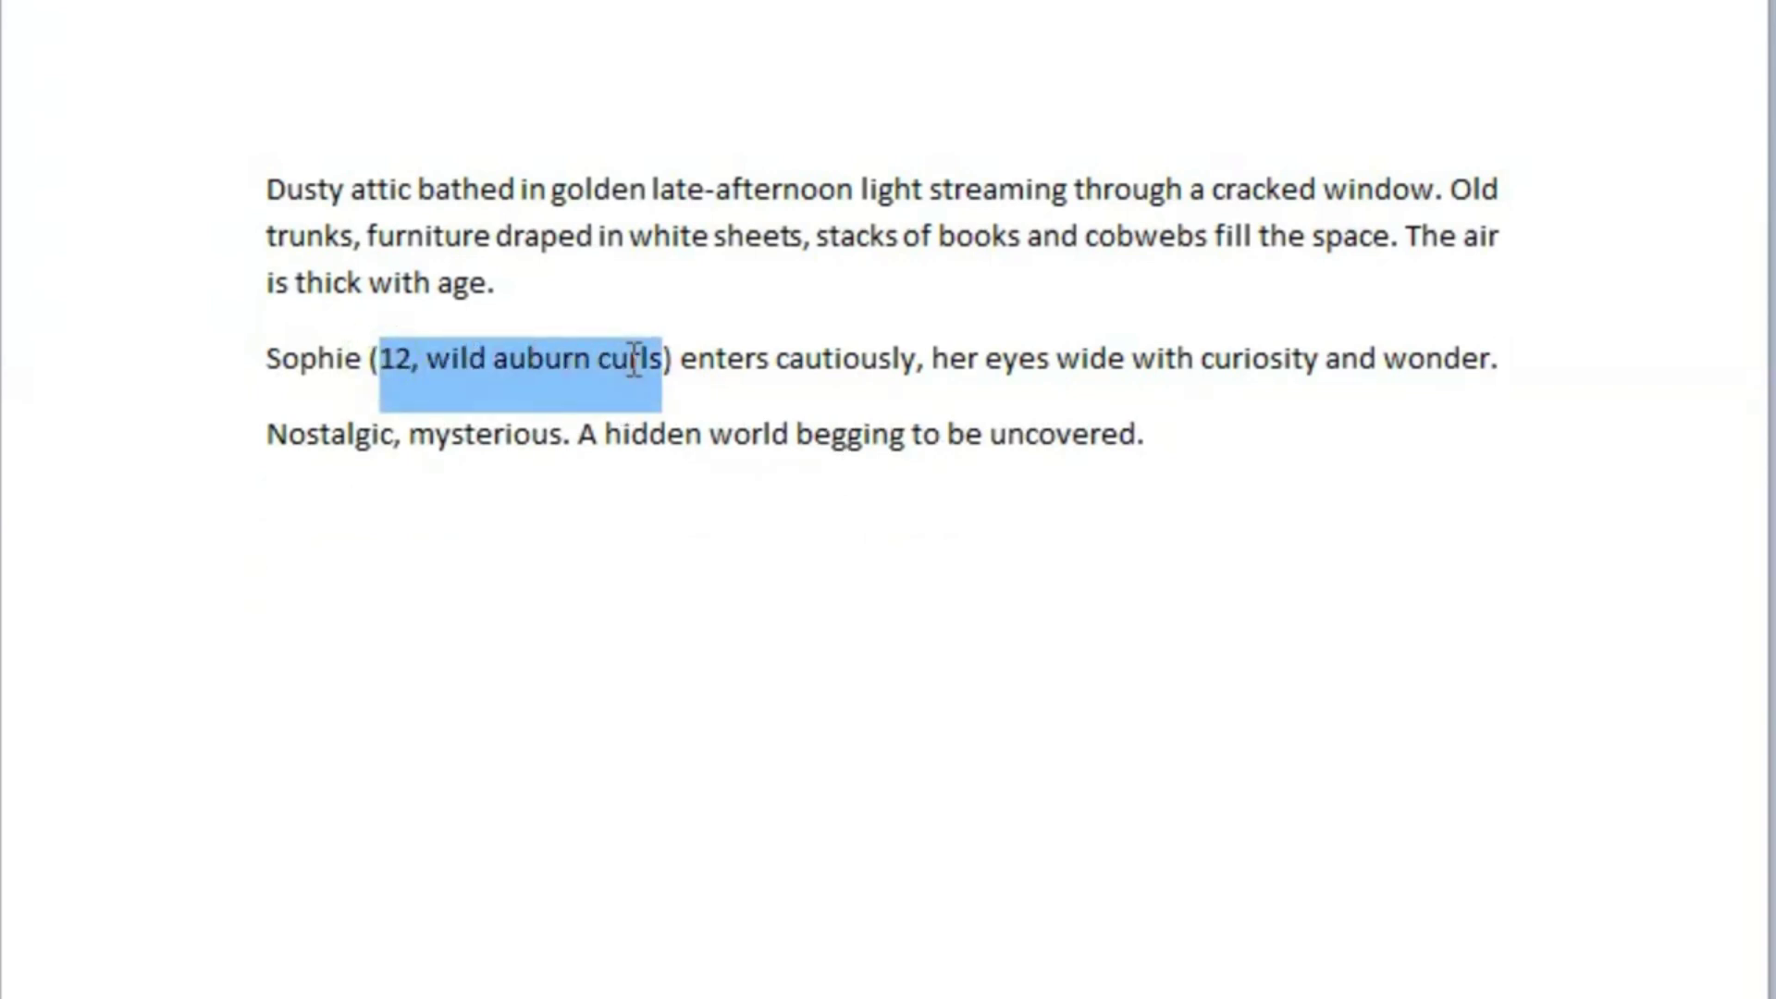
{"action": "key", "text": "Delete"}
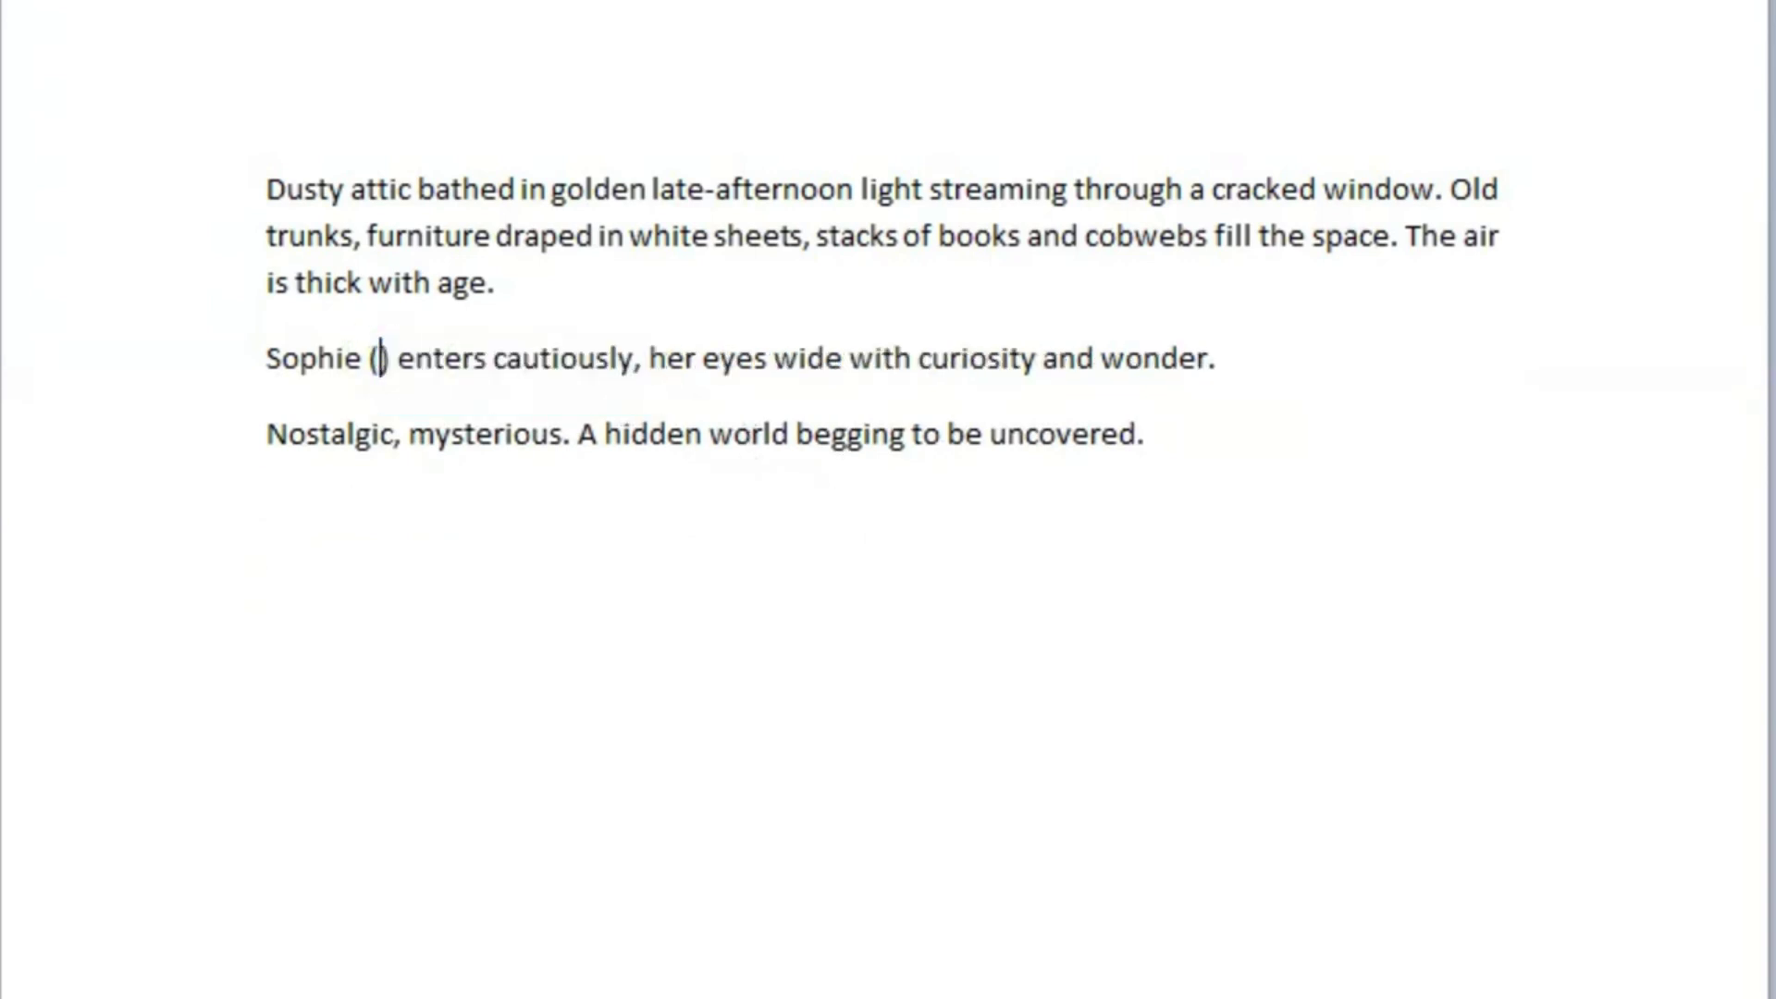
{"action": "type", "text": "a young girl with wavy auburn hair tied in a loose ponytail, bright blue eyes, and a sprinkle of freckles across her nose, wearing a white t-shirt and denim overalls"}
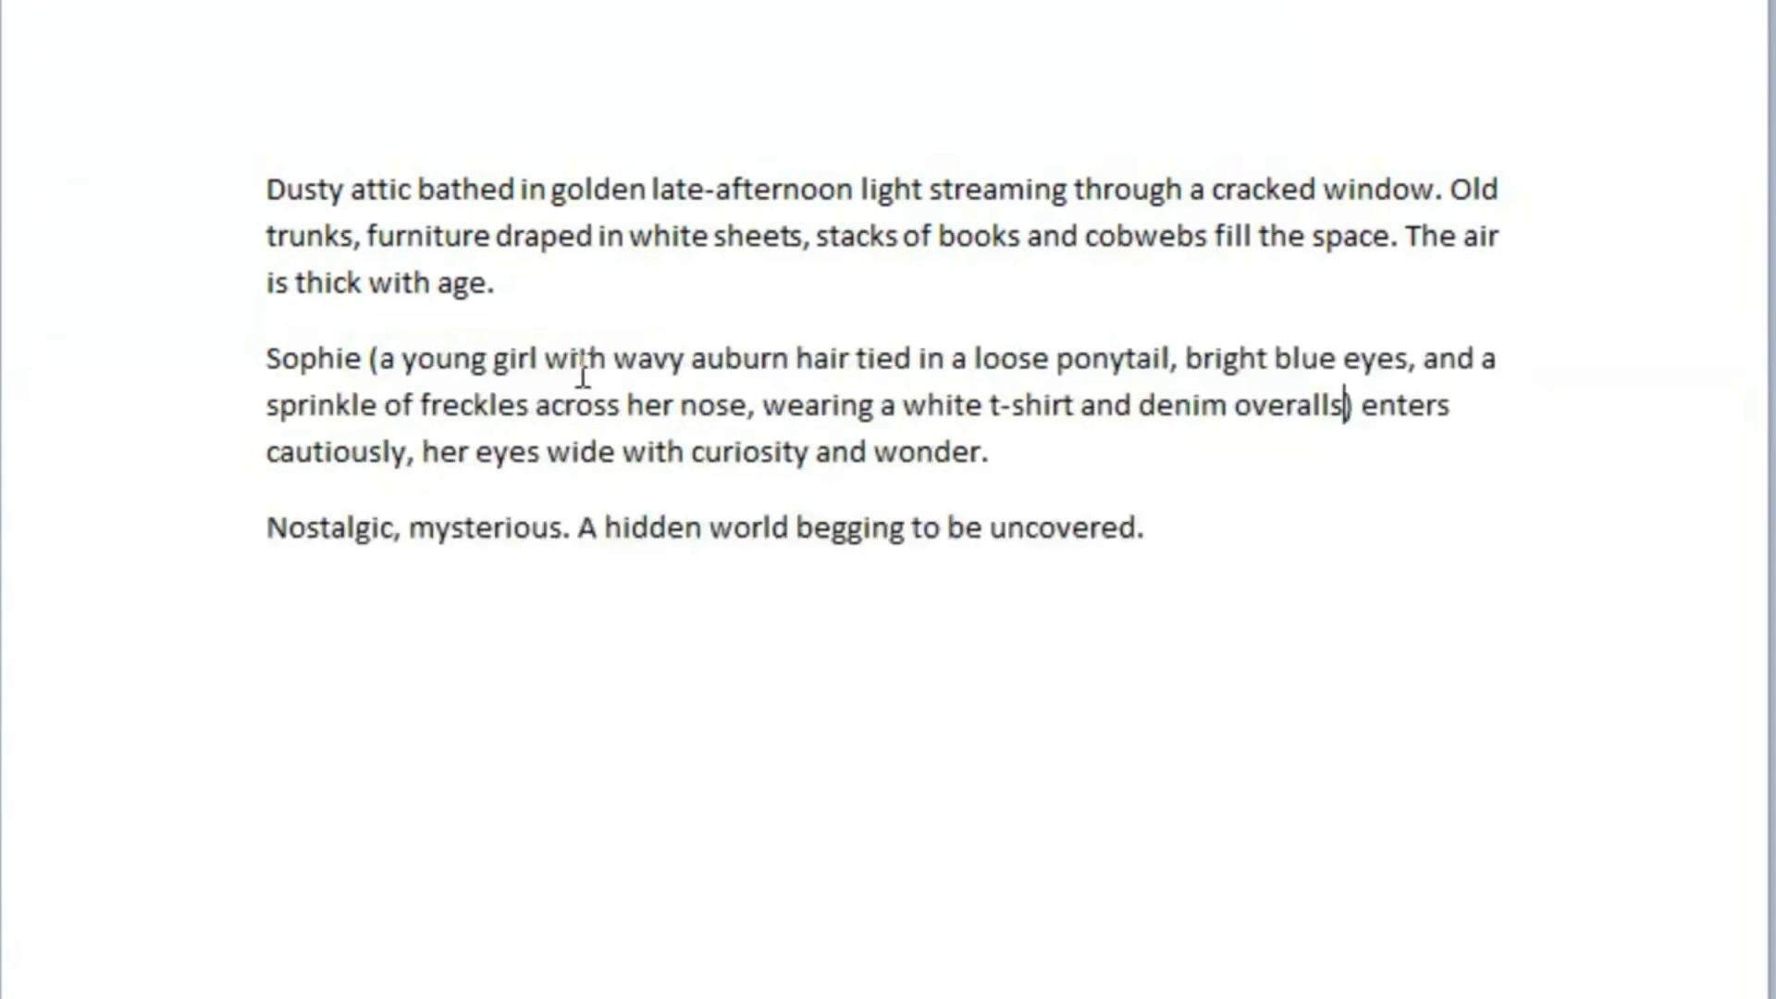
{"action": "left_click_drag", "start_coordinate": [381, 360], "coordinate": [1323, 398]}
{"action": "key", "text": "ctrl+c"}
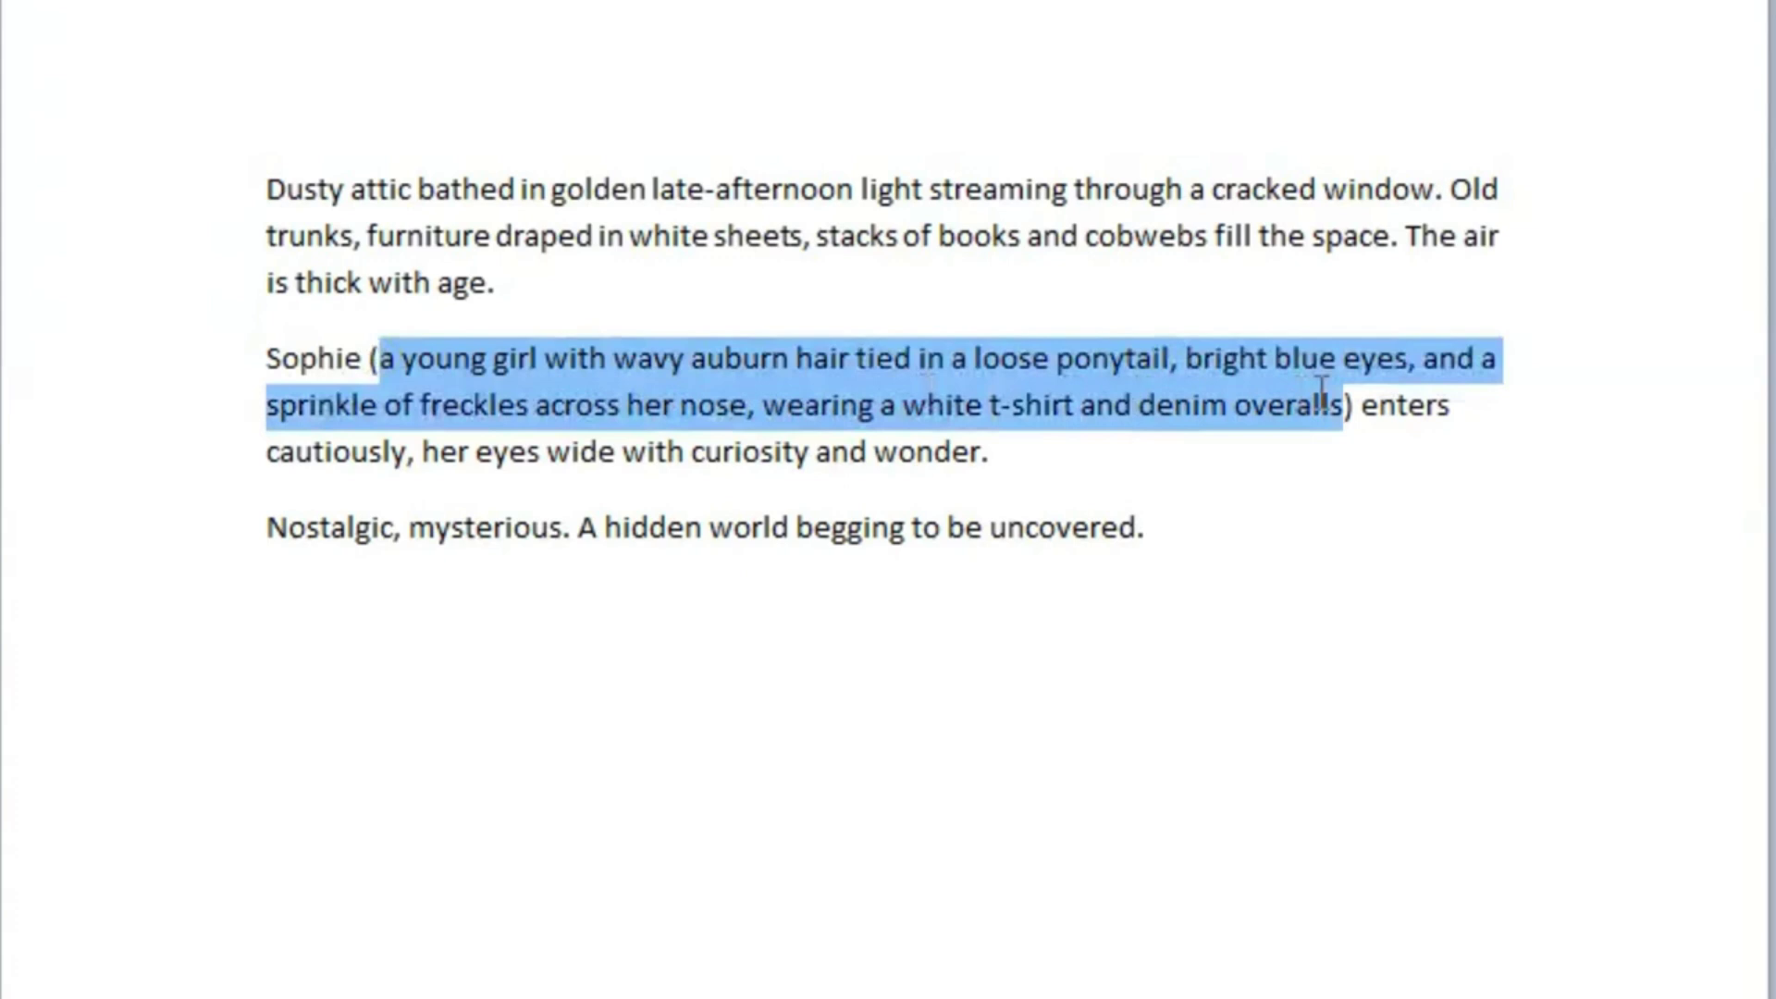
{"action": "left_click", "coordinate": [1362, 491]}
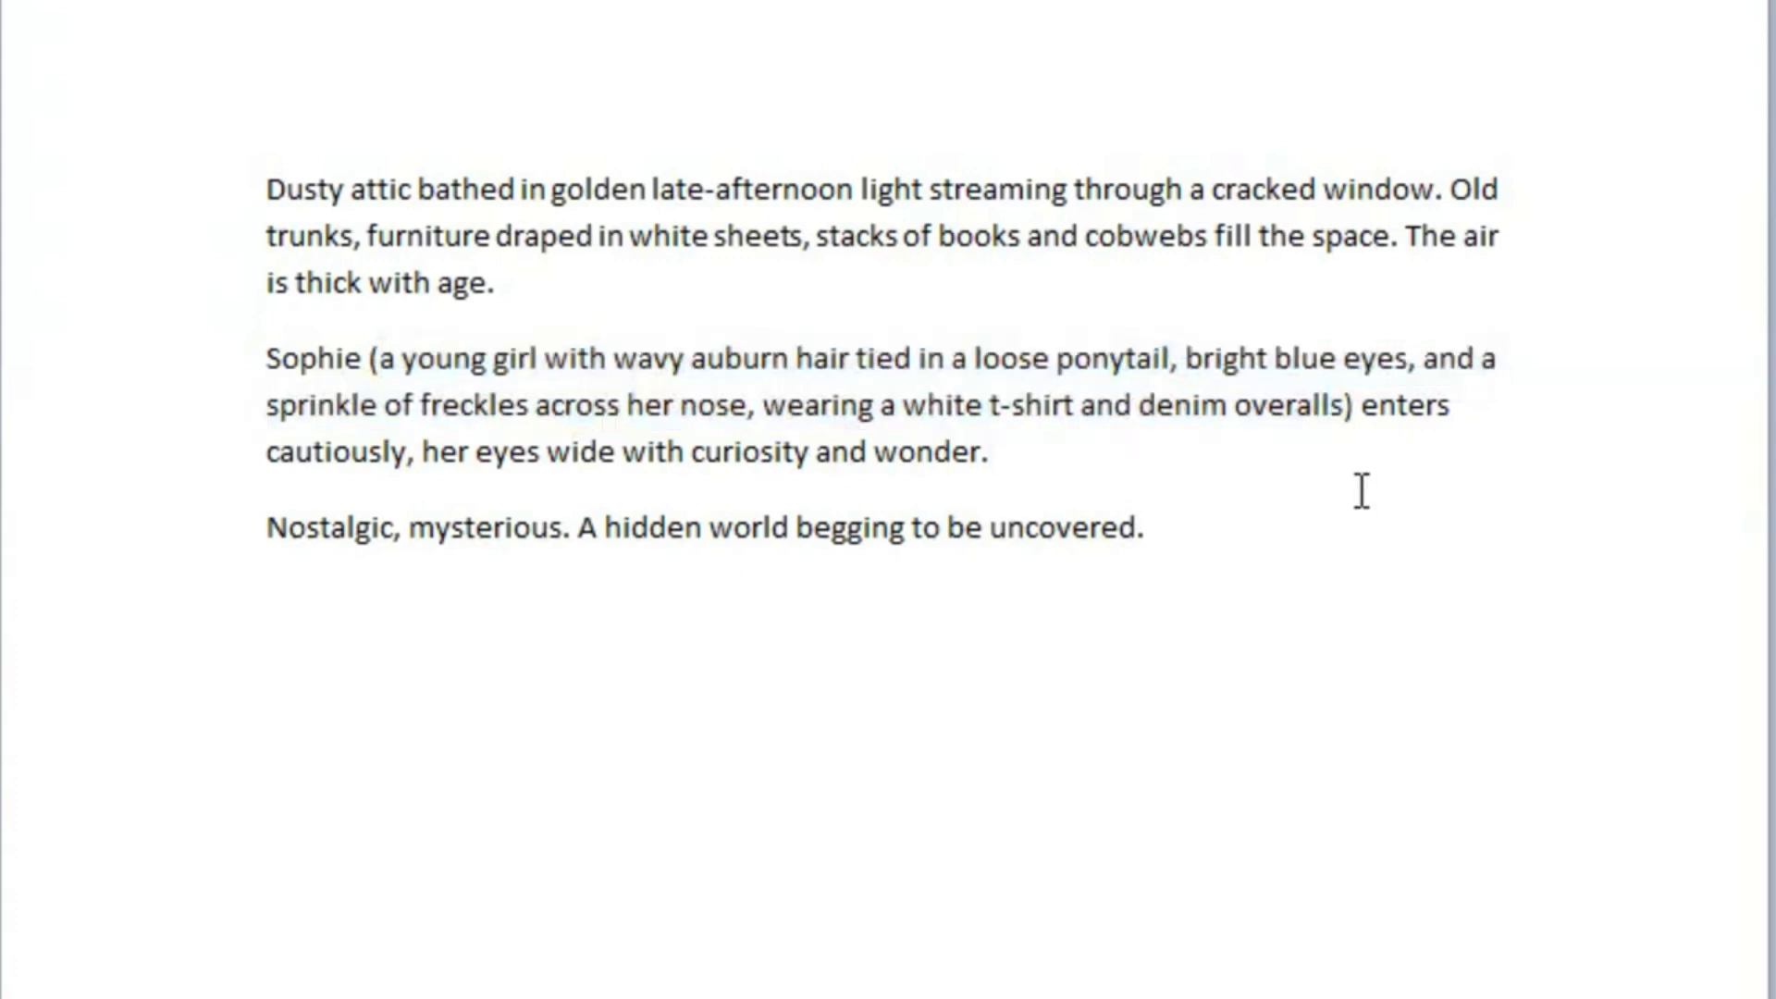
- Insert the copied character description after "Sophie" in Shot 2, followed by ", her" before "hand brushes aside a cobweb"
{"action": "scroll", "coordinate": [503, 119], "scroll_direction": "down", "scroll_amount": 10}
{"action": "left_click_drag", "start_coordinate": [365, 50], "coordinate": [396, 50]}
{"action": "key", "text": "Delete"}
{"action": "key", "text": "ctrl+v"}
{"action": "type", "text": ", her"}
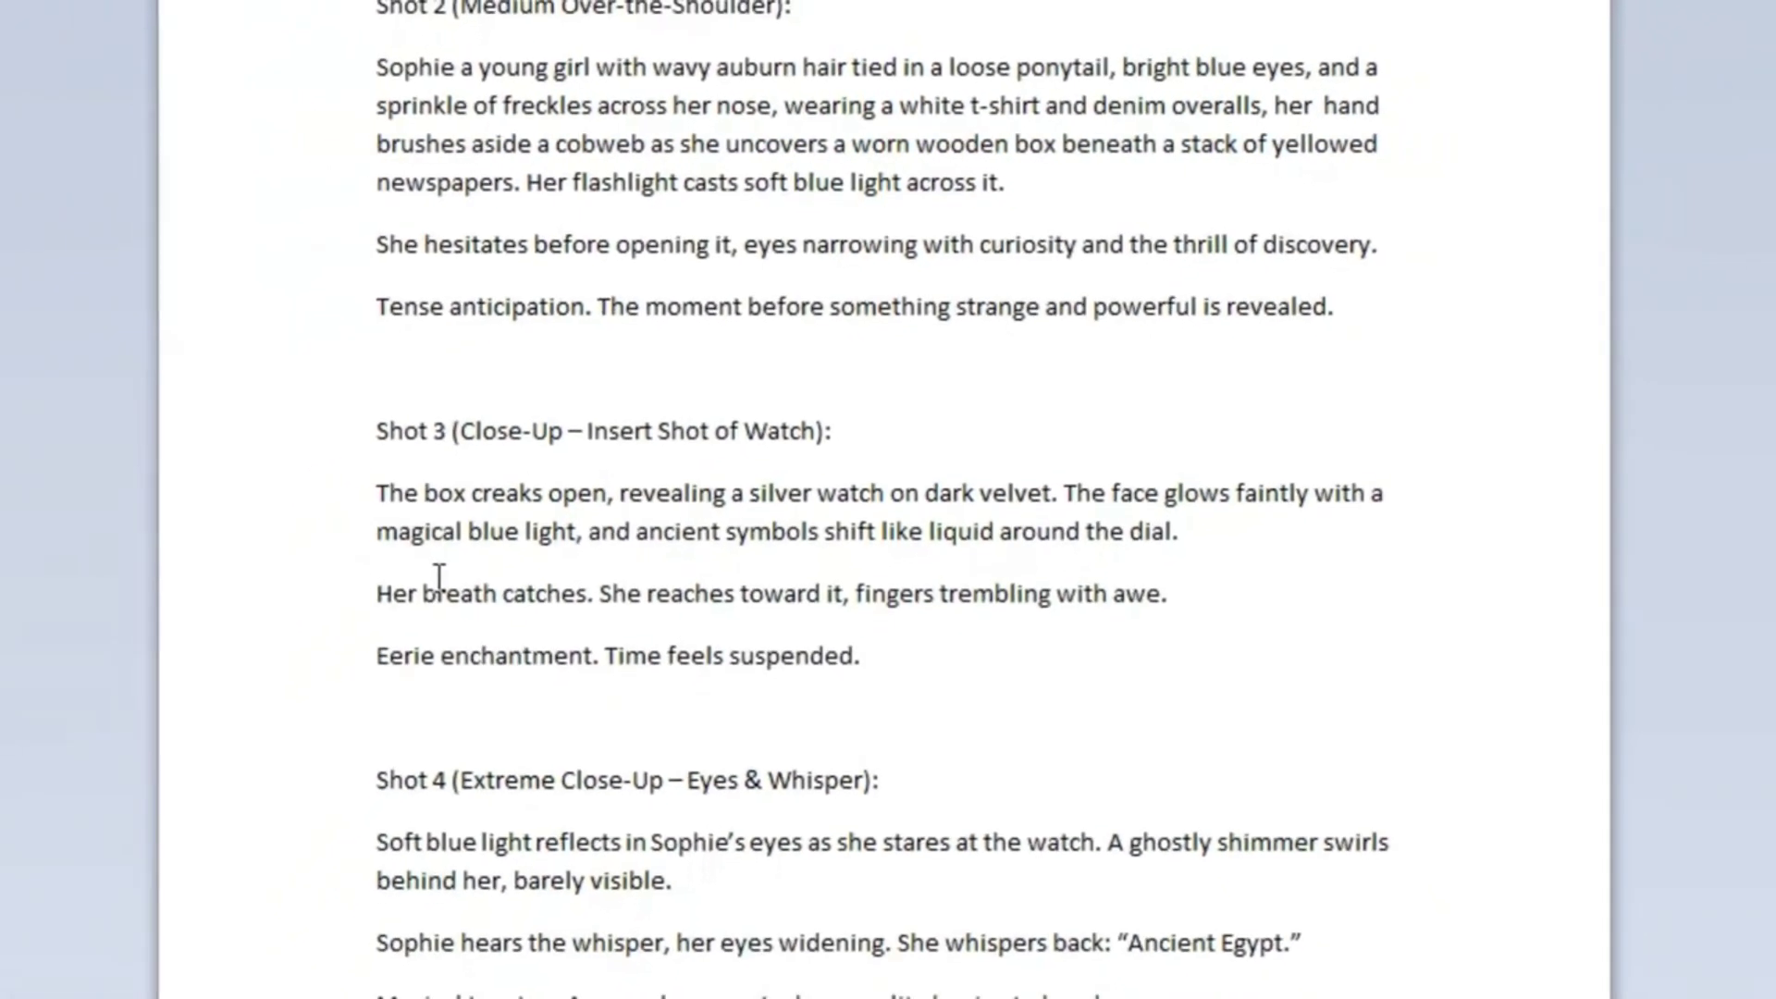
- Put the character description before "her breath catches" in Shot 3 and after "Sophie" in Shot 4's whisper sentence, followed by a comma
{"action": "left_click_drag", "start_coordinate": [376, 593], "coordinate": [424, 593]}
{"action": "type", "text": "a young girl with wavy auburn hair tied in a loose ponytail, bright blue eyes, and a sprinkle of freckles across her nose, wearing a white t-shirt and denim overalls, her"}
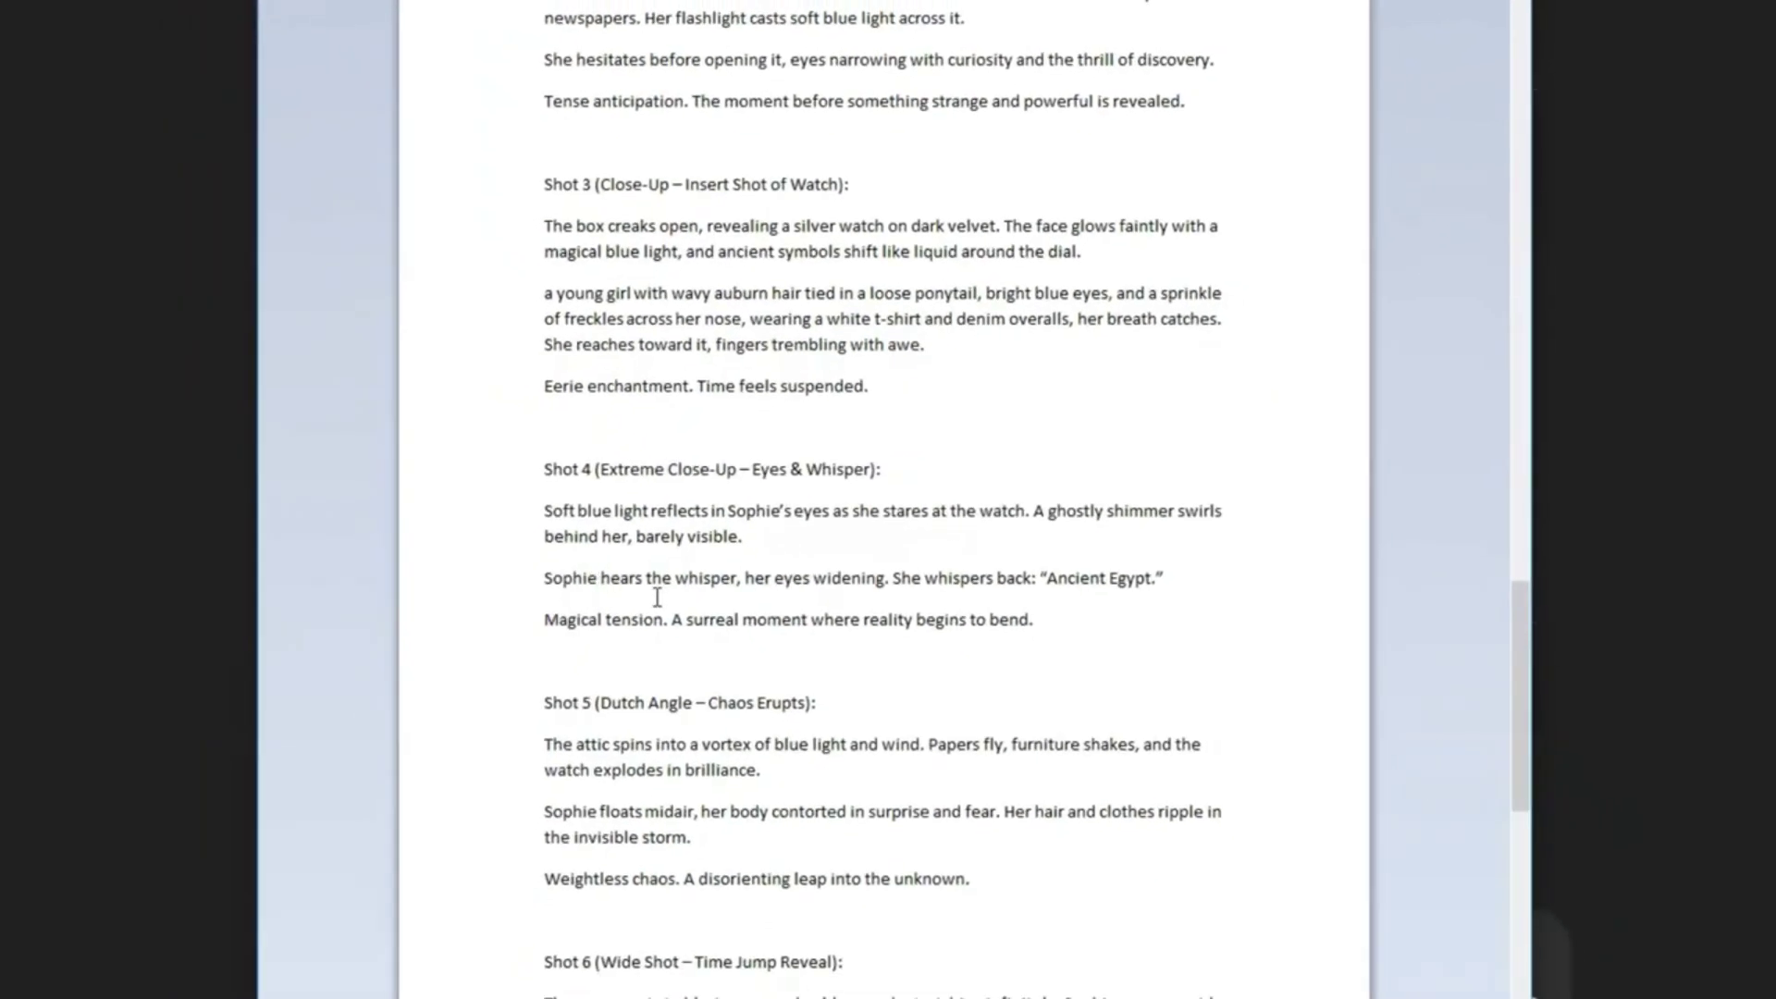
{"action": "left_click", "coordinate": [599, 580]}
{"action": "key", "text": "ctrl+v"}
{"action": "type", "text": ","}
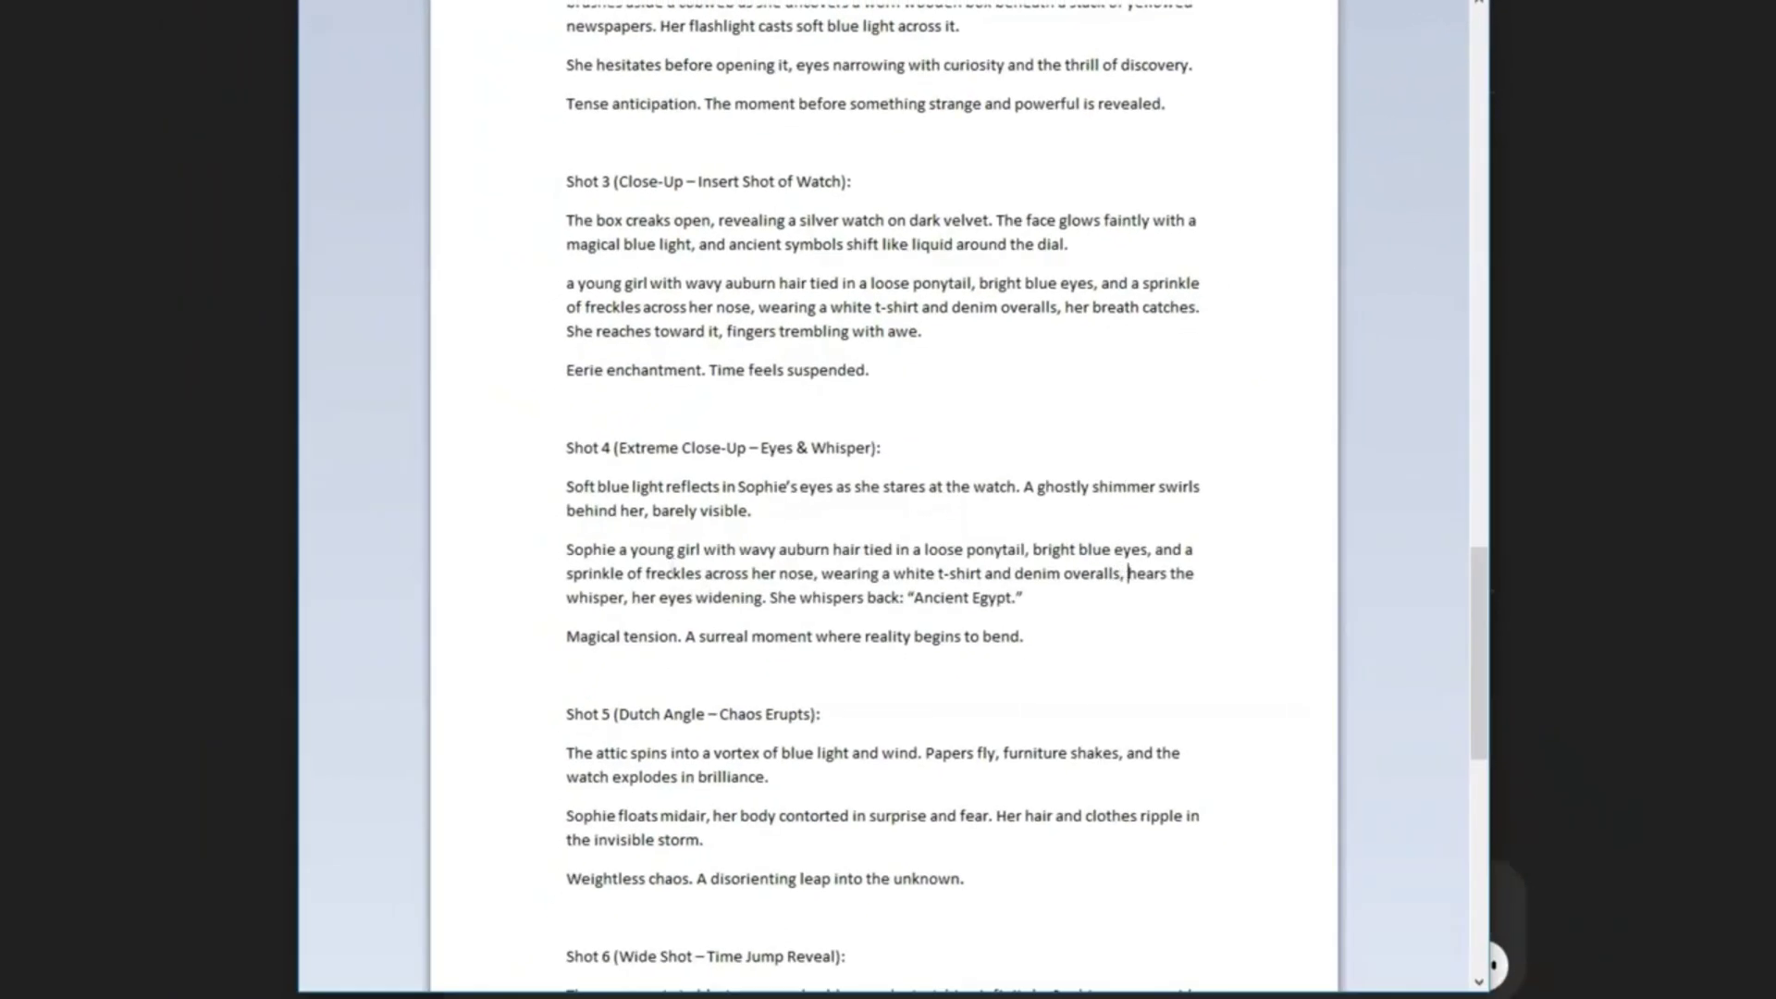
- Insert the same character description after "Sophie" in Shot 5's "floats midair" sentence and in Shot 6's "appears mid-frame" sentence
{"action": "scroll", "coordinate": [734, 554], "scroll_direction": "down", "scroll_amount": 4}
{"action": "left_click", "coordinate": [594, 535]}
{"action": "type", "text": "a young girl with wavy auburn hair tied in a loose ponytail, bright blue eyes, and a sprinkle of freckles across her nose, wearing a white t-shirt and denim overalls"}
{"action": "type", "text": ","}
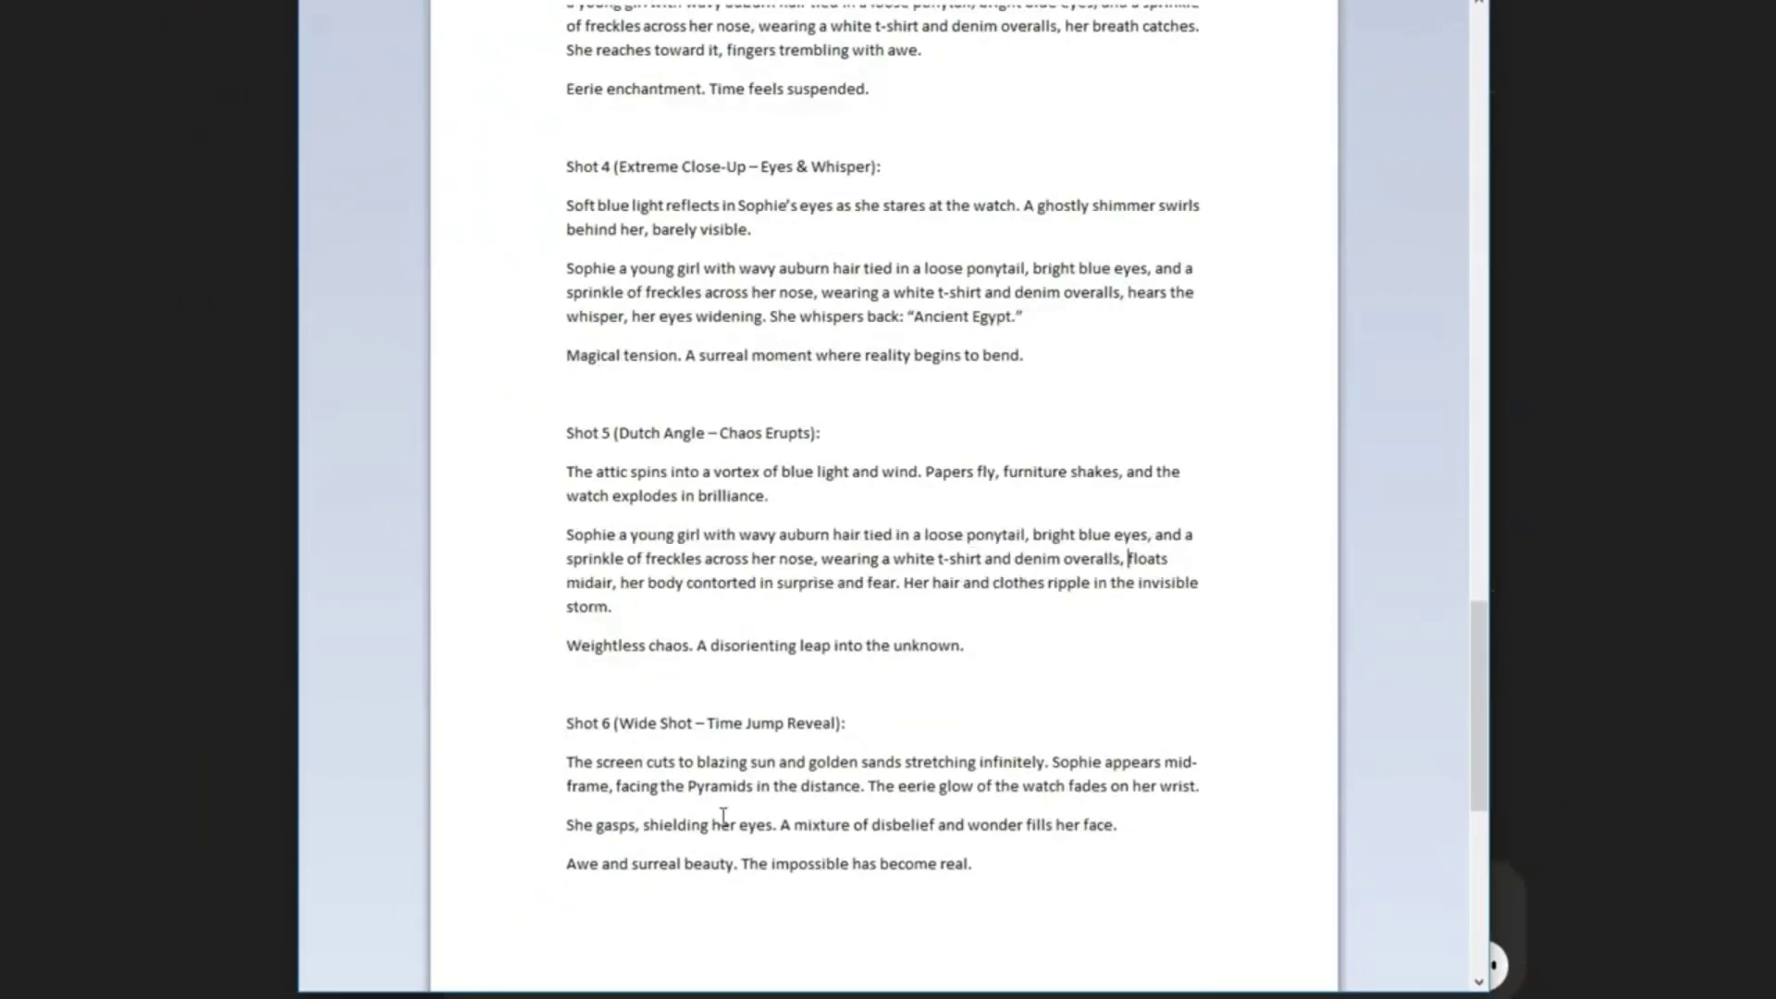
{"action": "type", "text": "a young girl with wavy auburn hair tied in a loose ponytail, bright blue eyes, and a sprinkle of freckles across her nose, wearing a white t-shirt and denim overalls"}
{"action": "type", "text": ","}
{"action": "key", "text": "Delete"}
{"action": "key", "text": "Delete"}
{"action": "key", "text": "Delete"}
{"action": "type", "text": "s"}
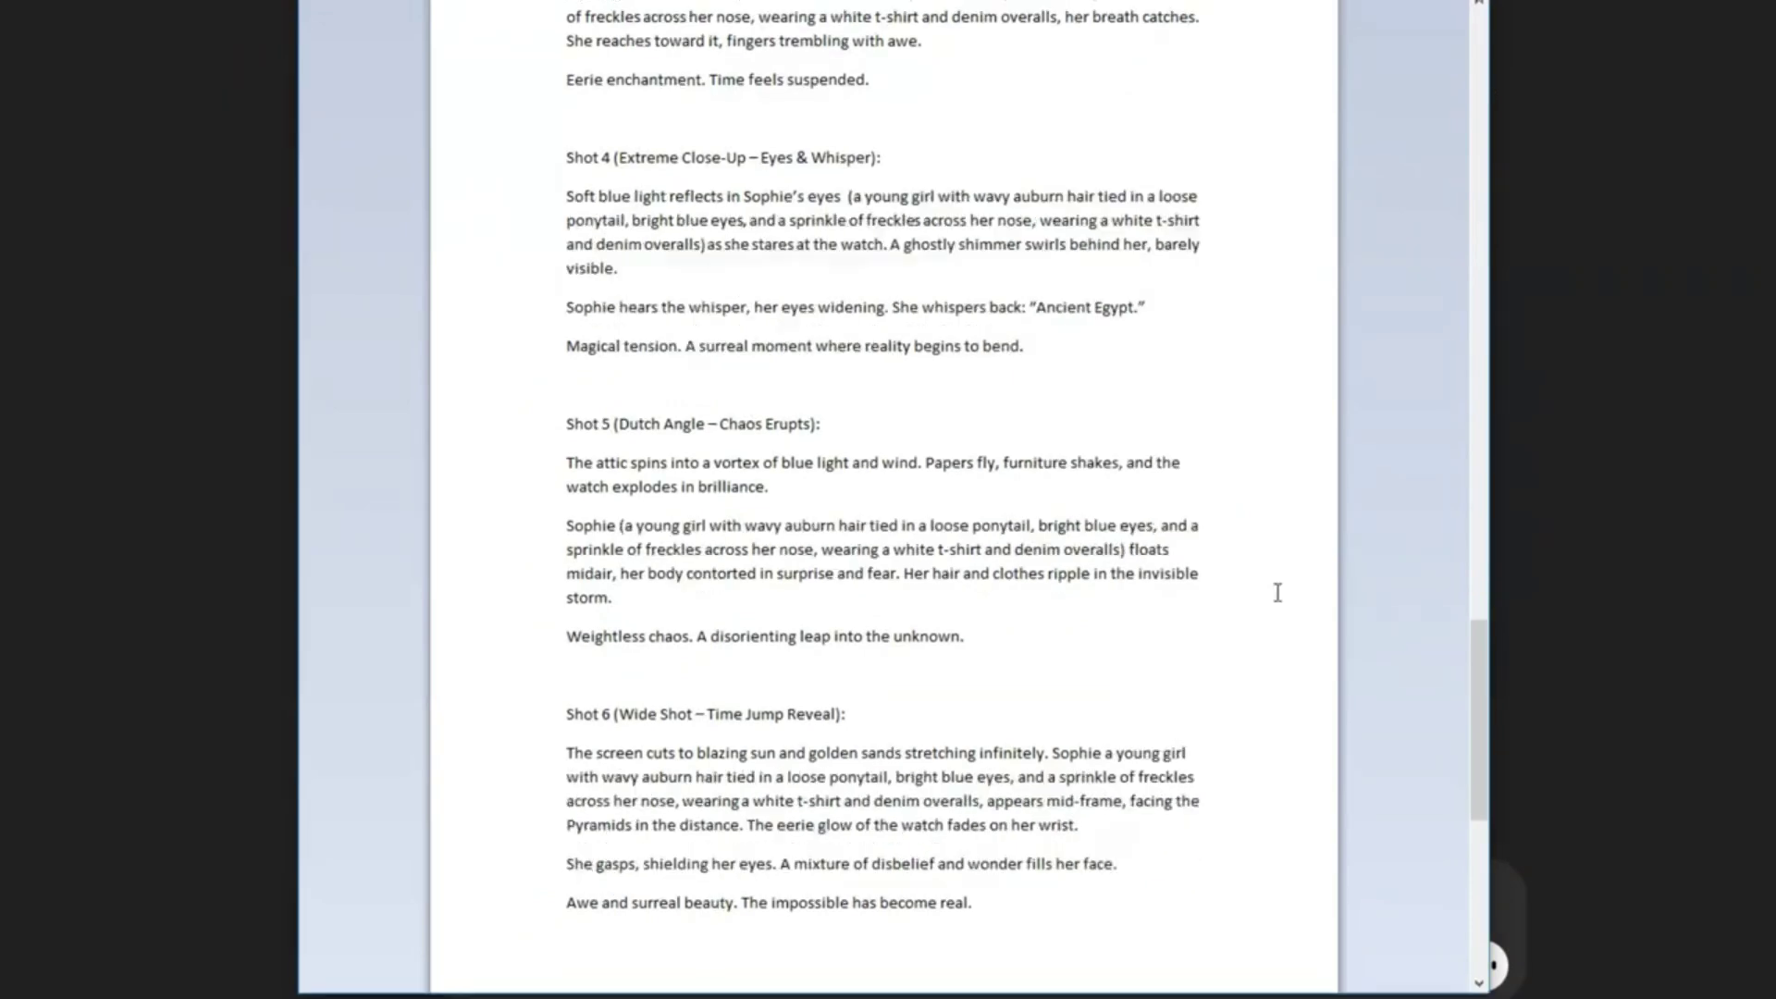
- Copy the finished Shot 1 text from the document and paste it as the prompt in Leonardo.Ai's Image Creation tool
{"action": "scroll", "coordinate": [1276, 595], "scroll_direction": "up", "scroll_amount": 5}
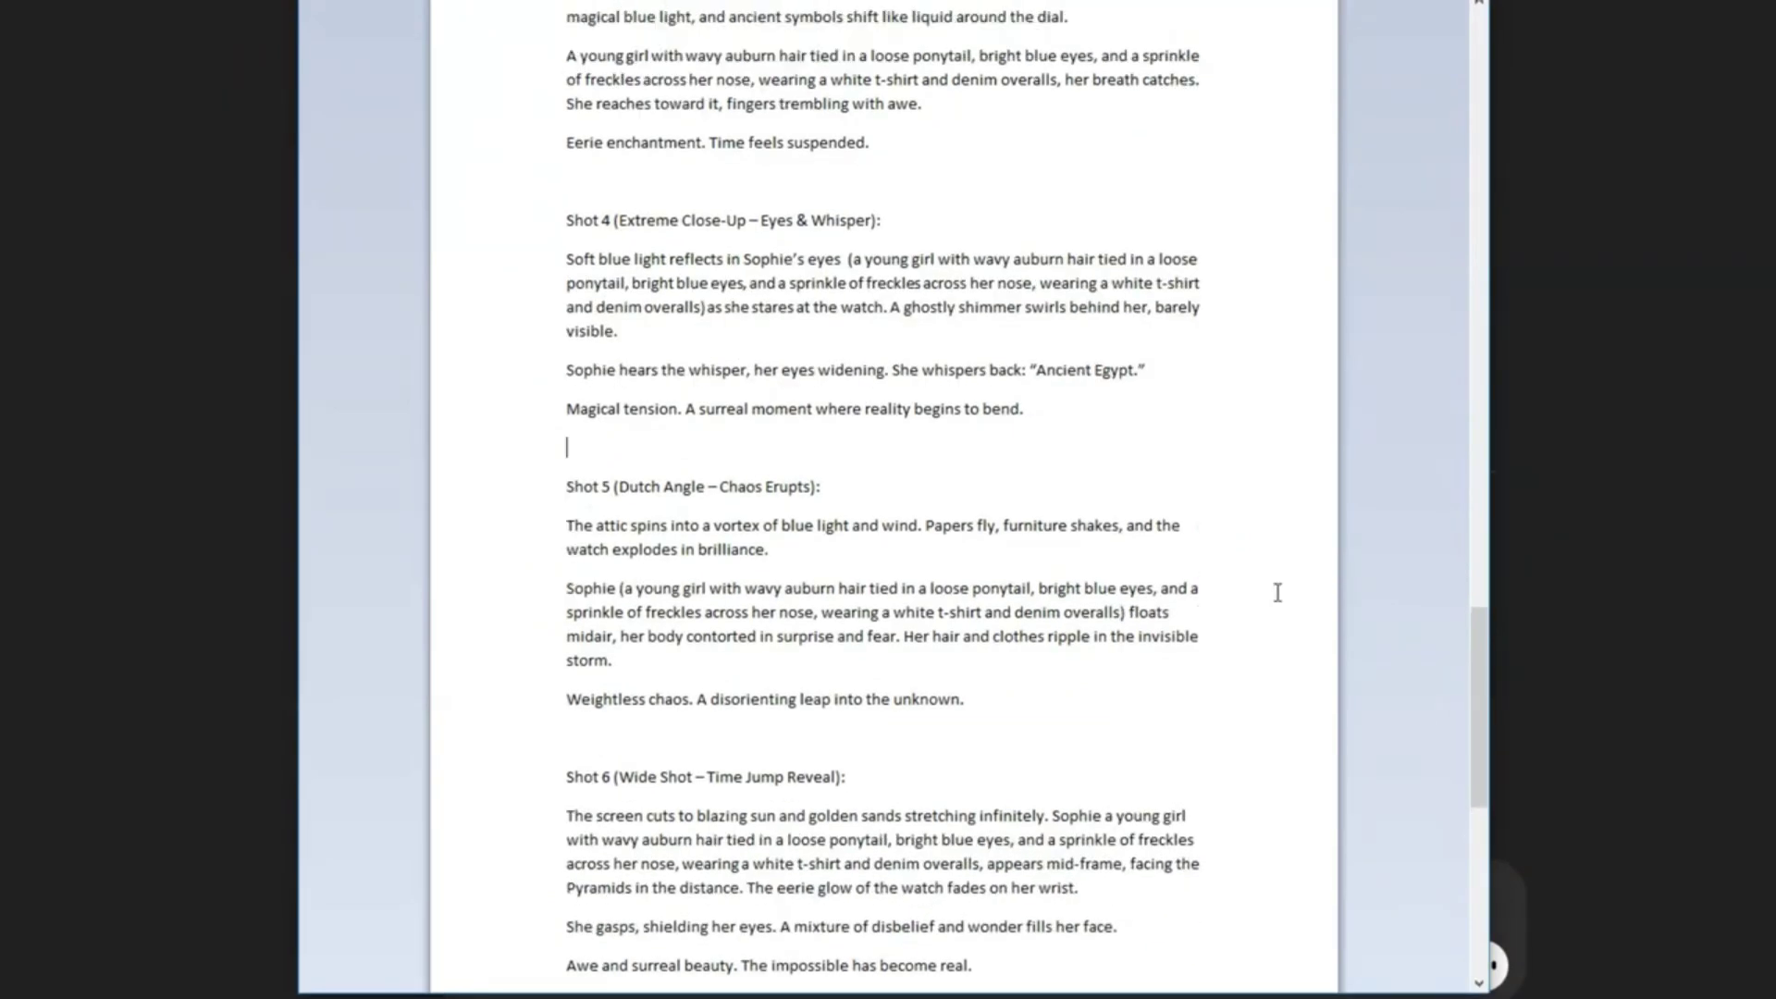
{"action": "scroll", "coordinate": [1279, 592], "scroll_direction": "up", "scroll_amount": 4}
{"action": "left_click_drag", "start_coordinate": [566, 172], "coordinate": [1008, 335]}
{"action": "right_click", "coordinate": [921, 285]}
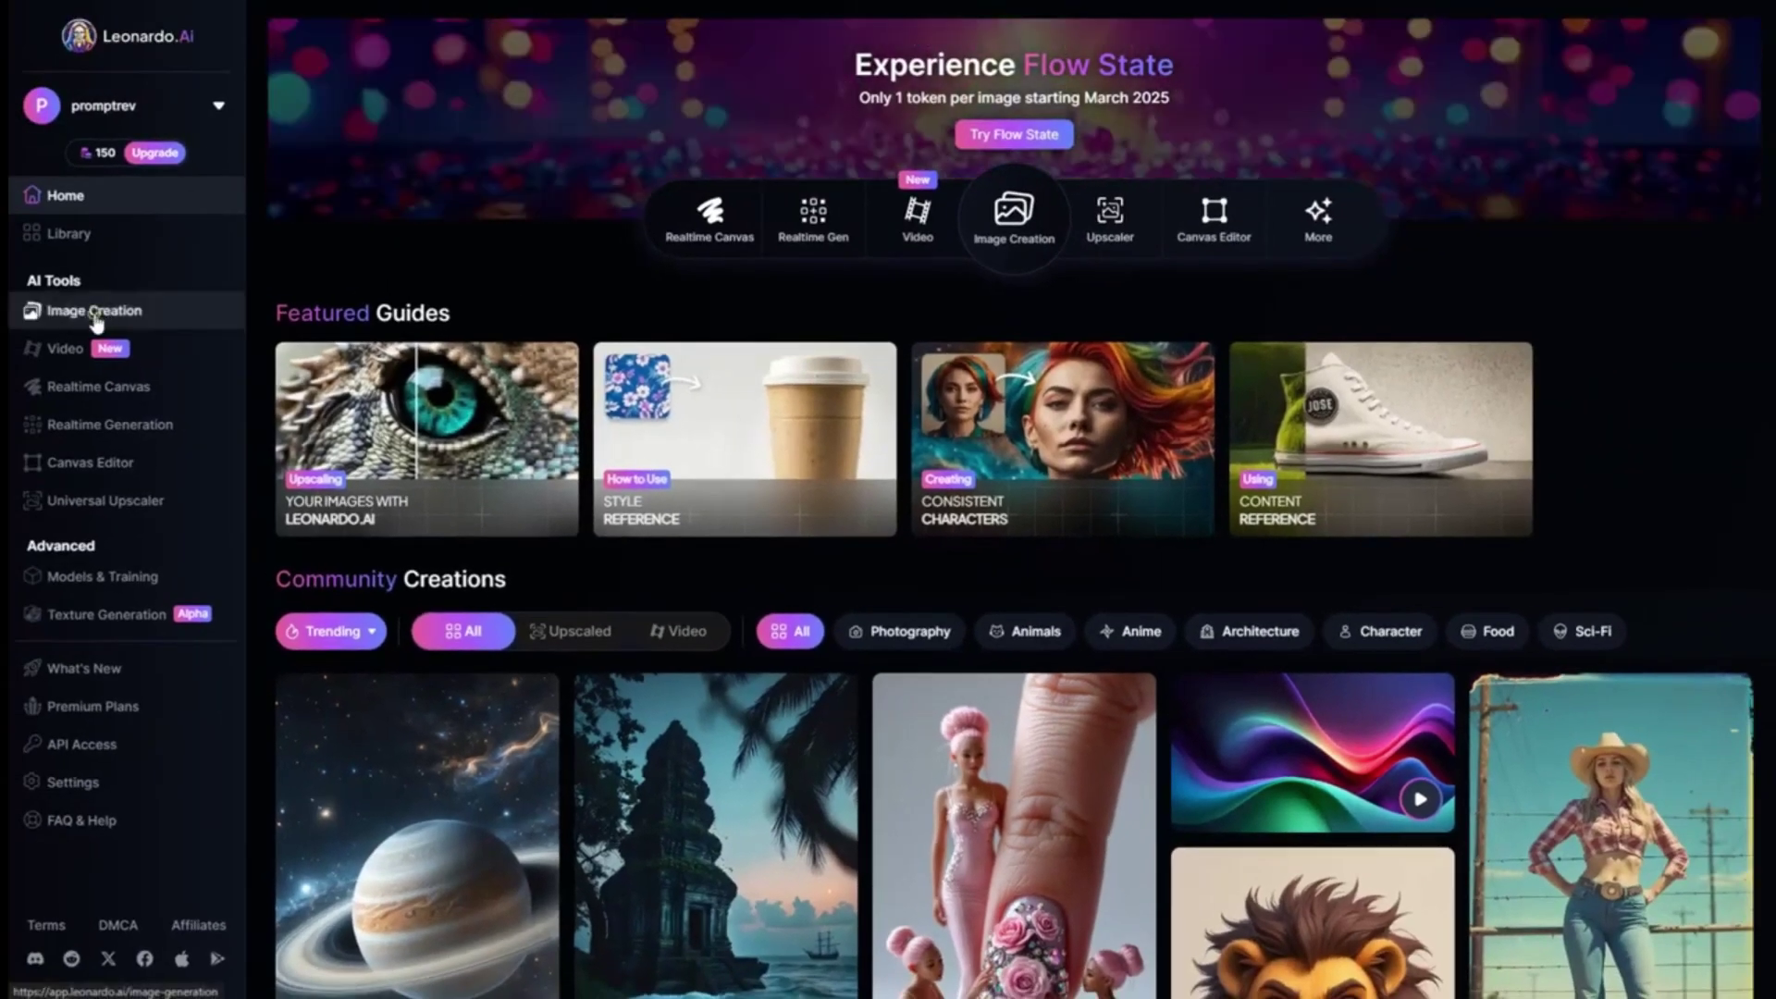
{"action": "left_click", "coordinate": [107, 316]}
{"action": "left_click", "coordinate": [511, 113]}
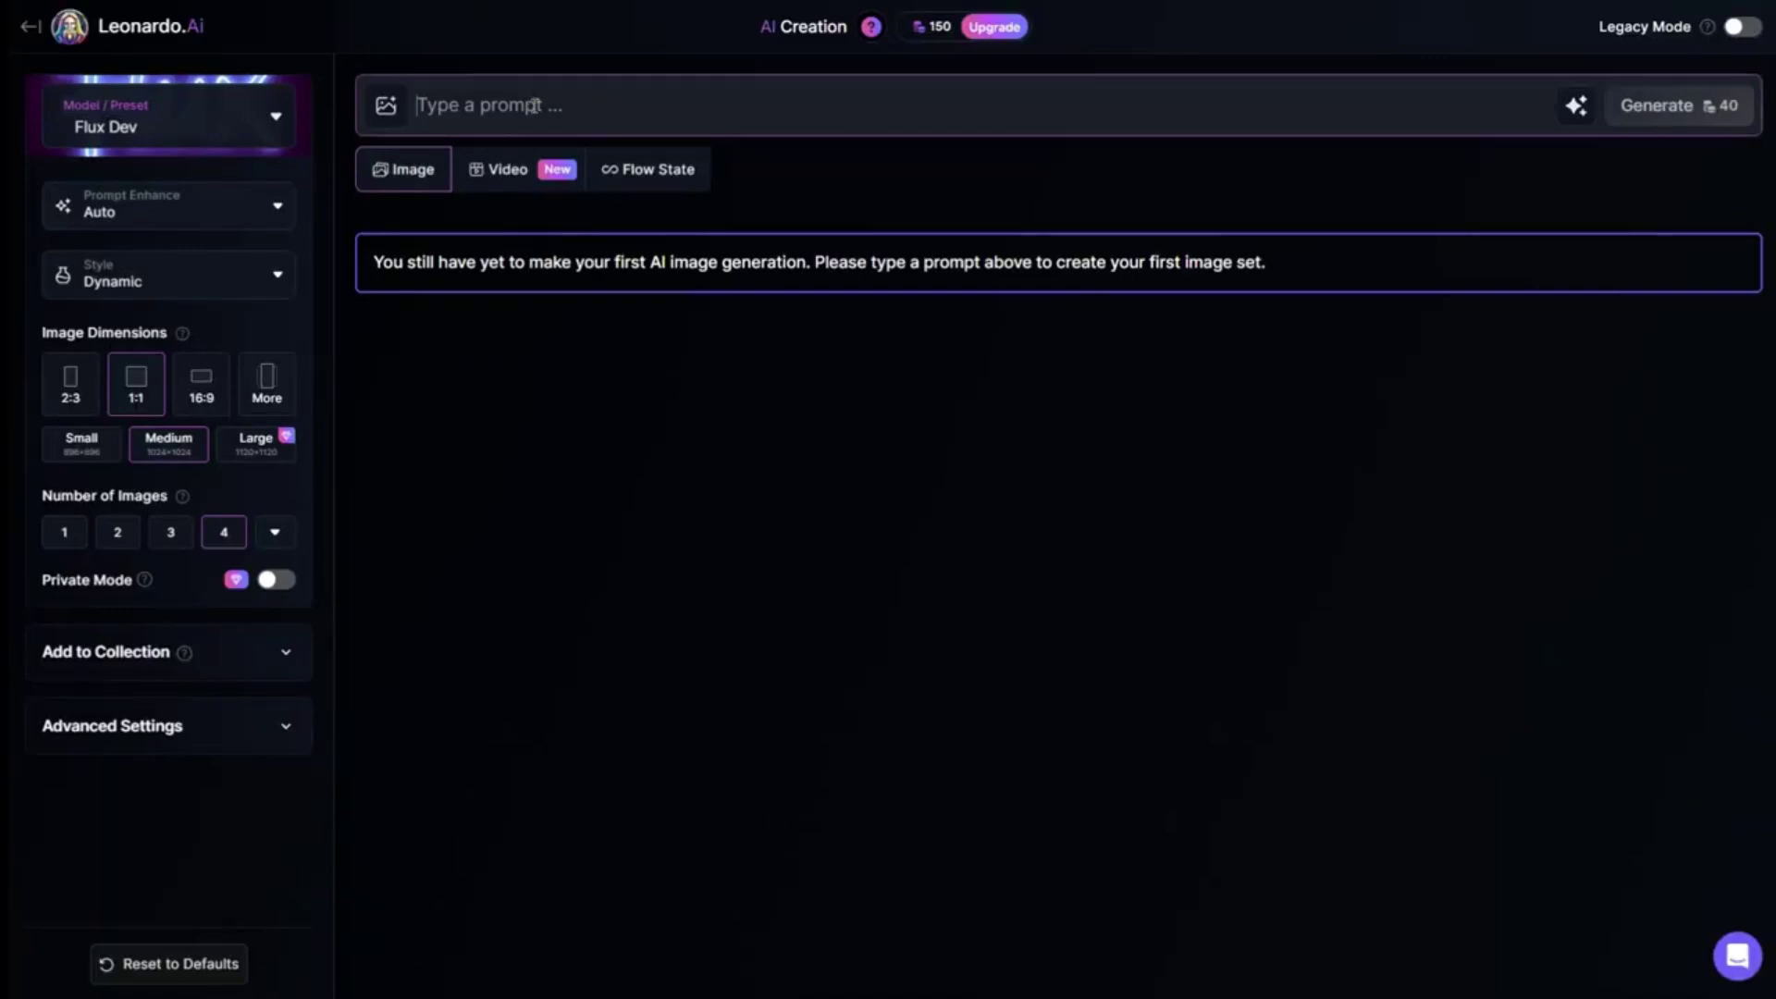
{"action": "type", "text": "Dusty attic bathed in golden late-afternoon light streaming through a cracked window. Old trunks, furniture draped in white sheets, stacks of books and cobwebs fill the space. The air is thick with age. Sophie (a young girl with wavy auburn hair tied in a loose ponytail, bright blue eyes, and a sprinkle of freckles across her nose, wearing a white t-shirt and denim overalls), enters cautiously, her eyes wide with curiosity and wonder. Nostalgic, mysterious. A hidden world begging to be uncovered."}
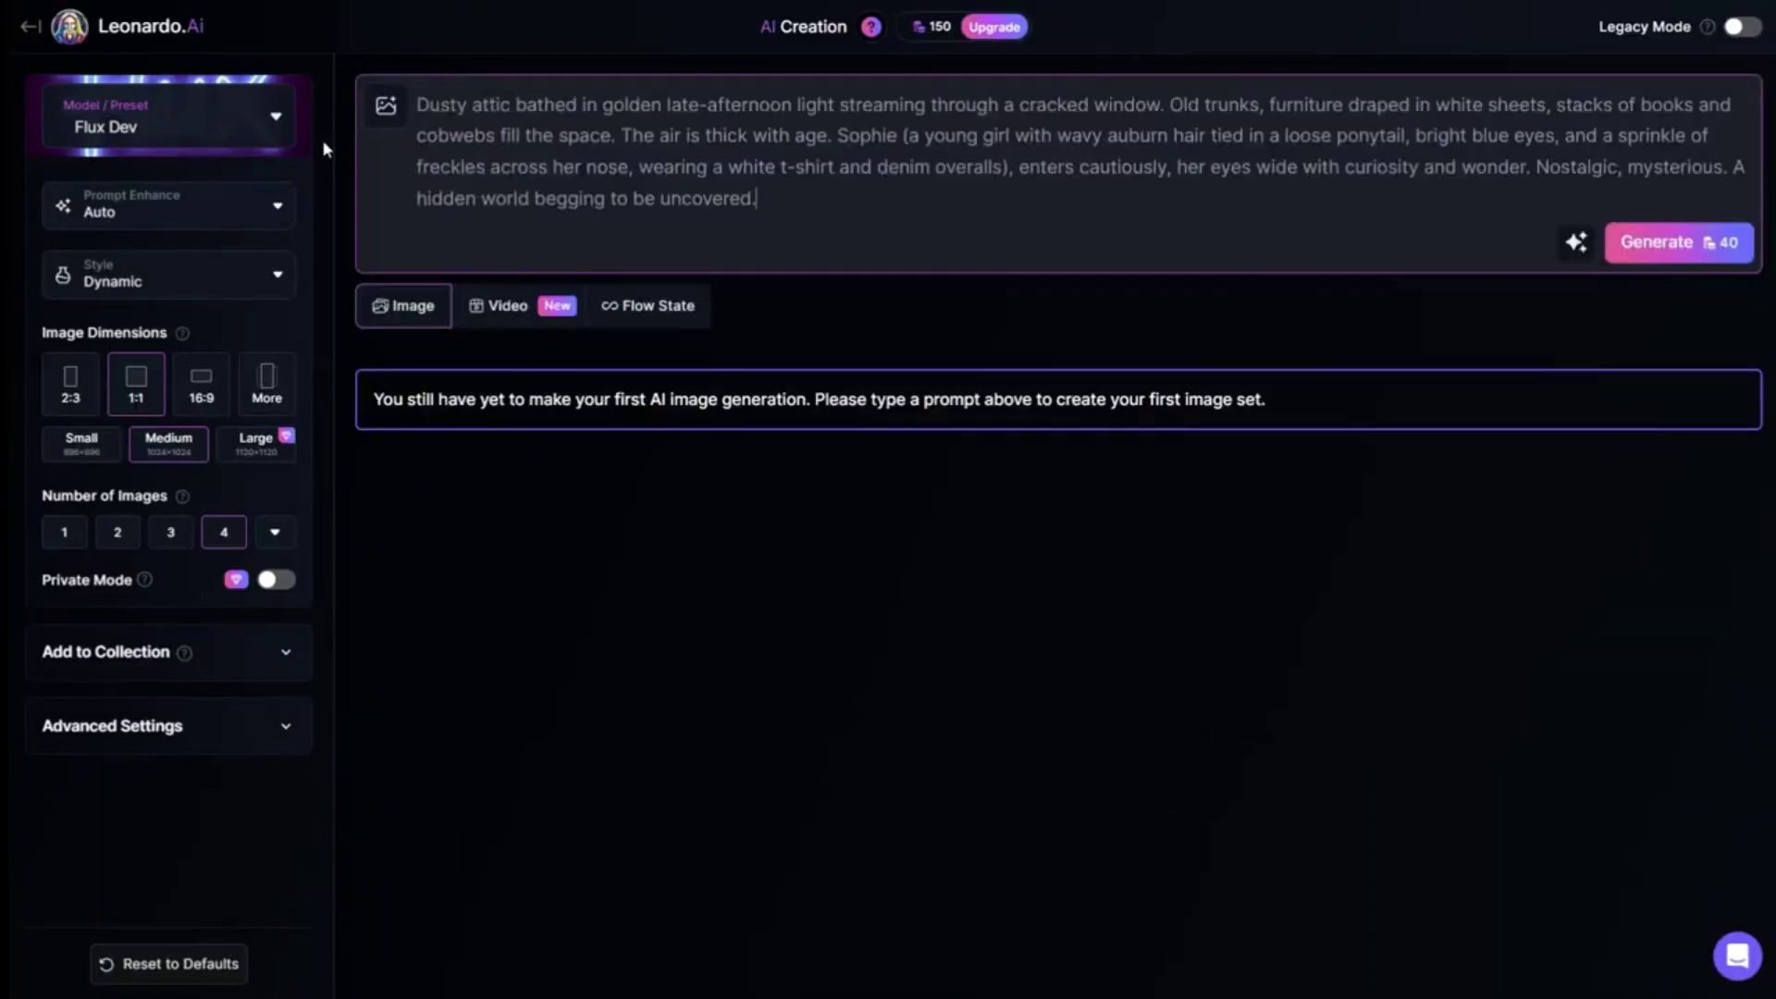
- Choose the Phoenix 1.0 model and 16:9 image dimensions, and generate the Shot 1 images
{"action": "left_click", "coordinate": [276, 118]}
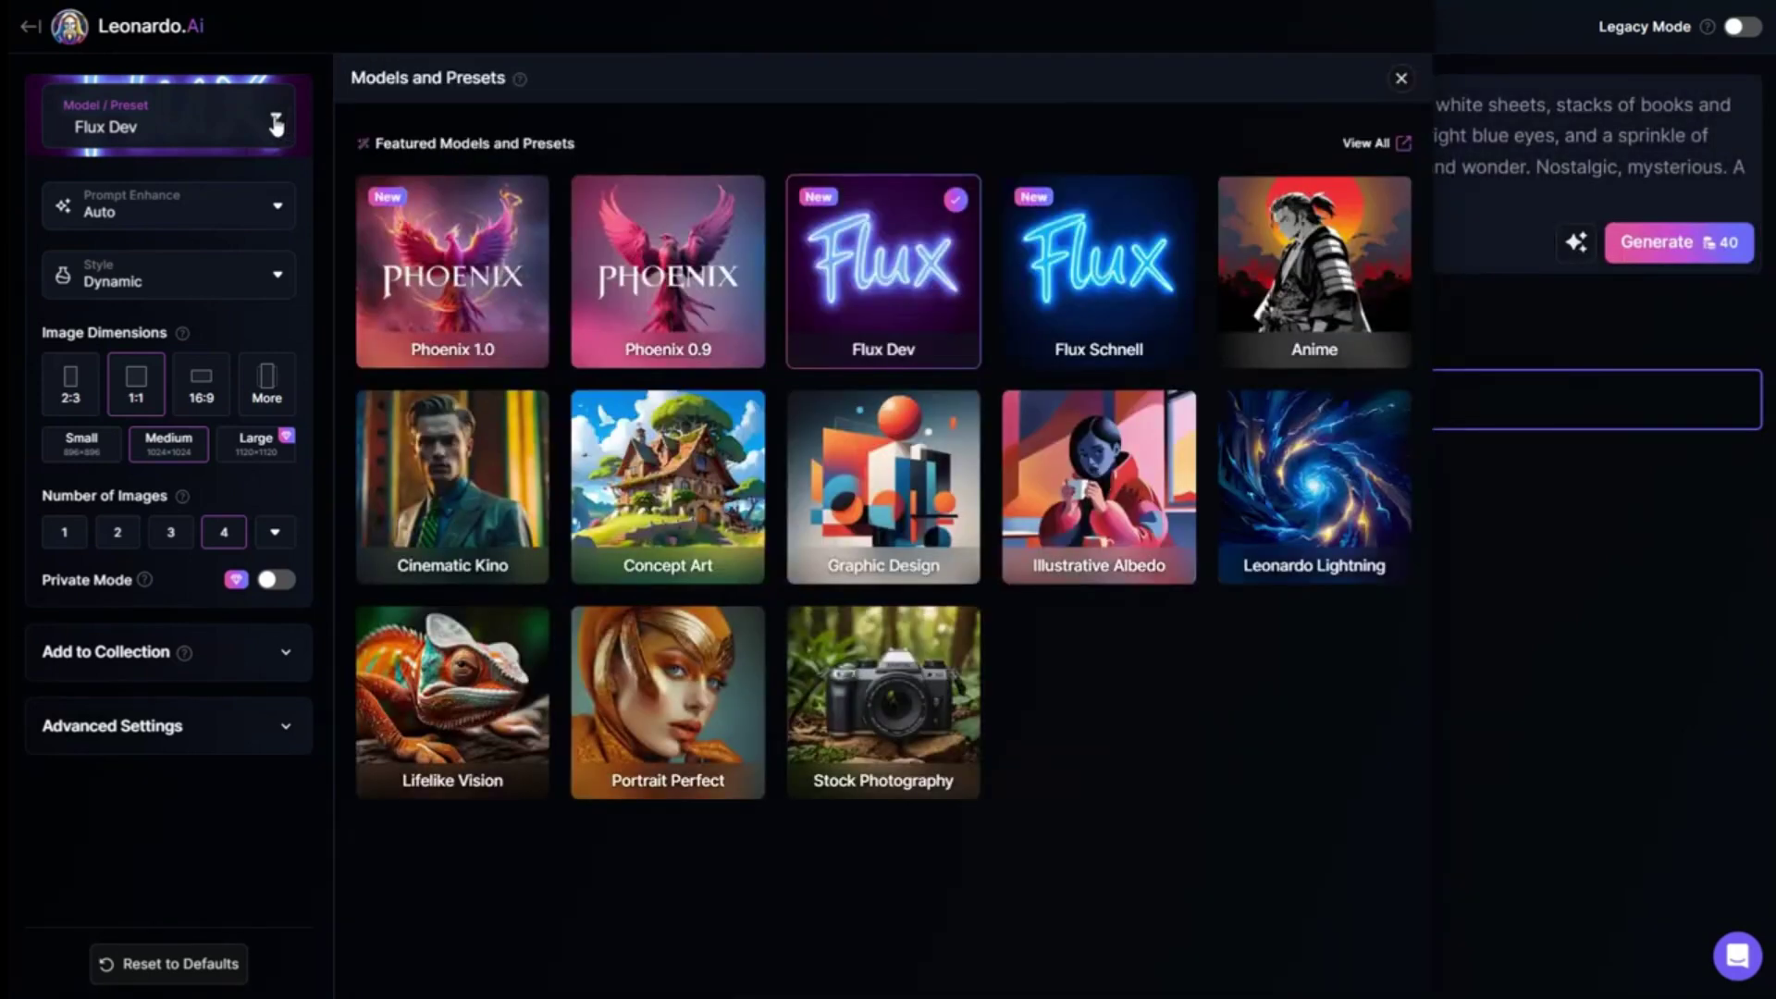
{"action": "mouse_move", "coordinate": [438, 286]}
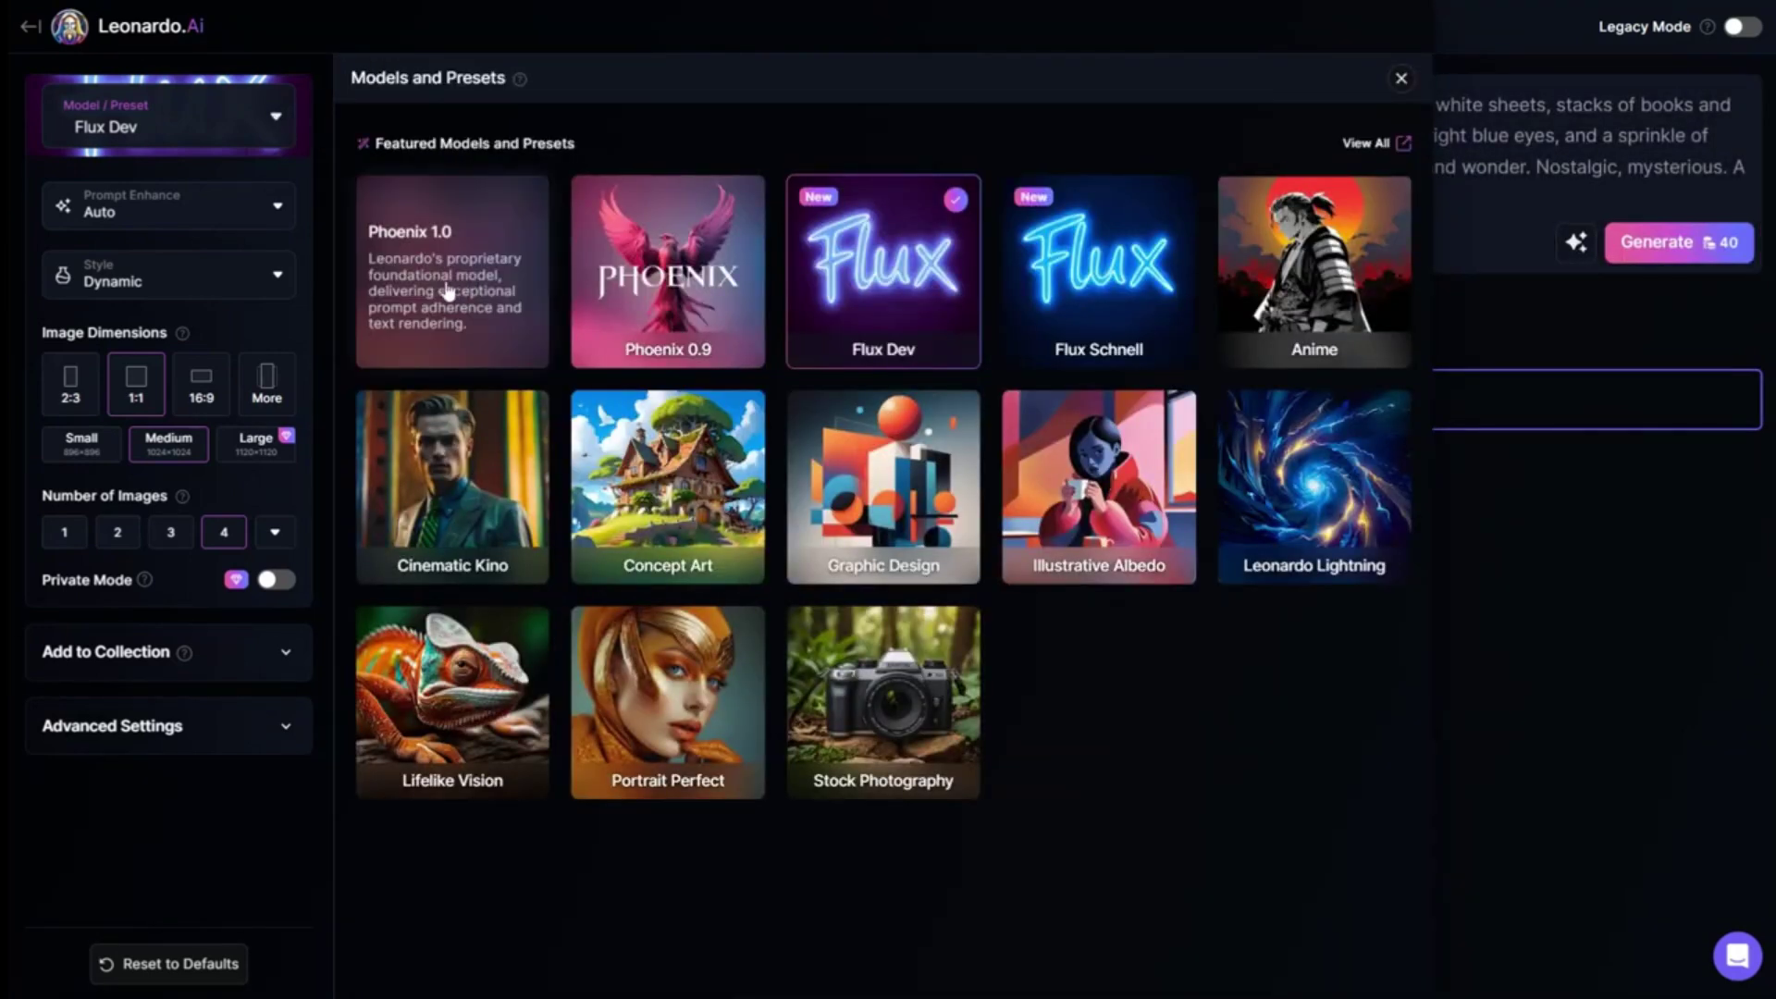
{"action": "left_click", "coordinate": [447, 292]}
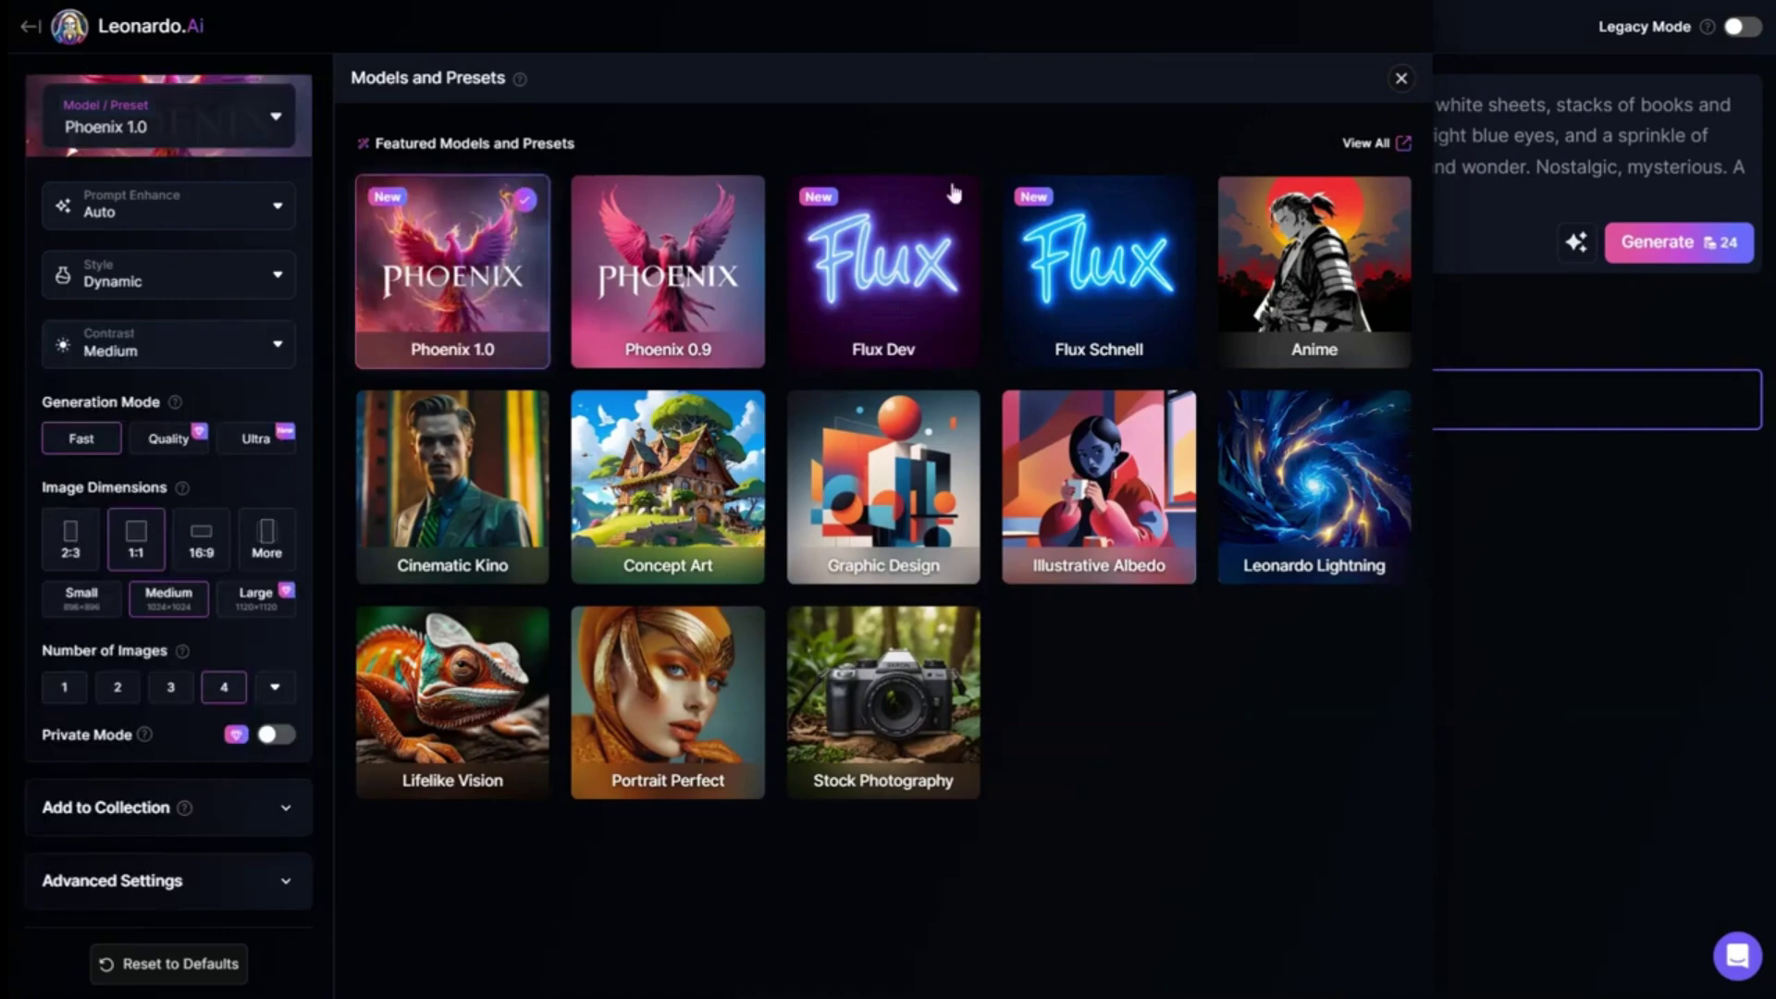
{"action": "left_click", "coordinate": [1400, 78]}
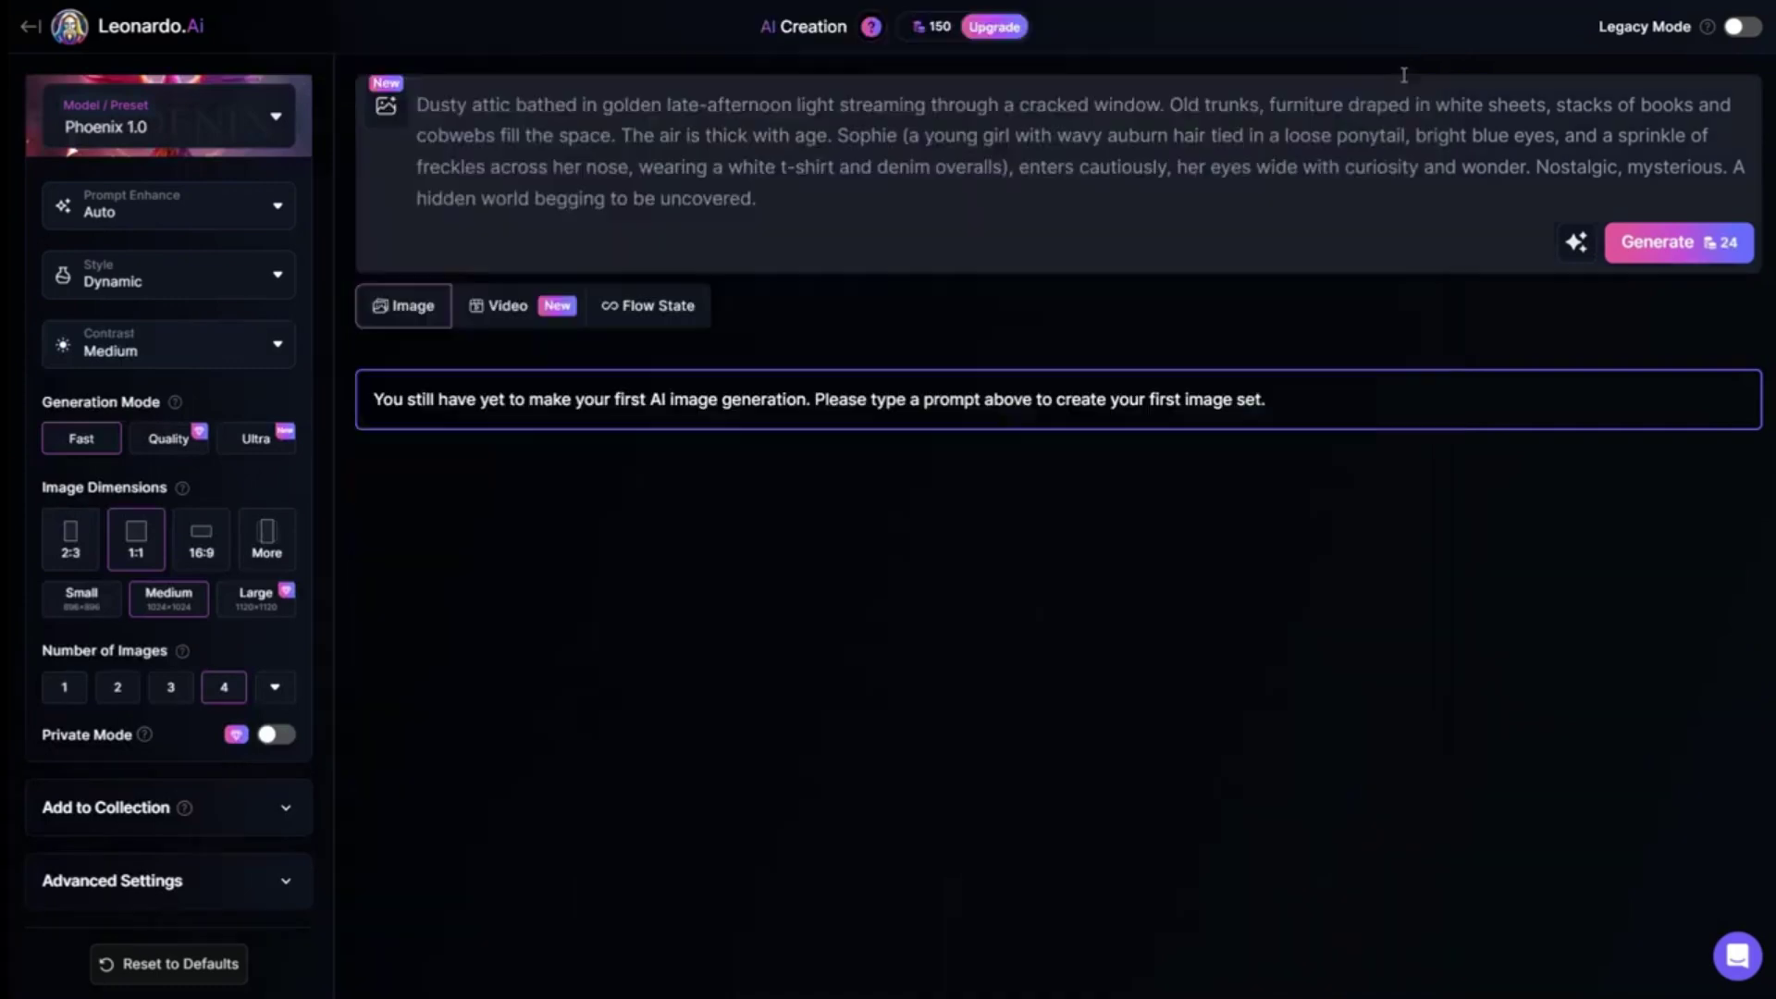
{"action": "left_click", "coordinate": [205, 551]}
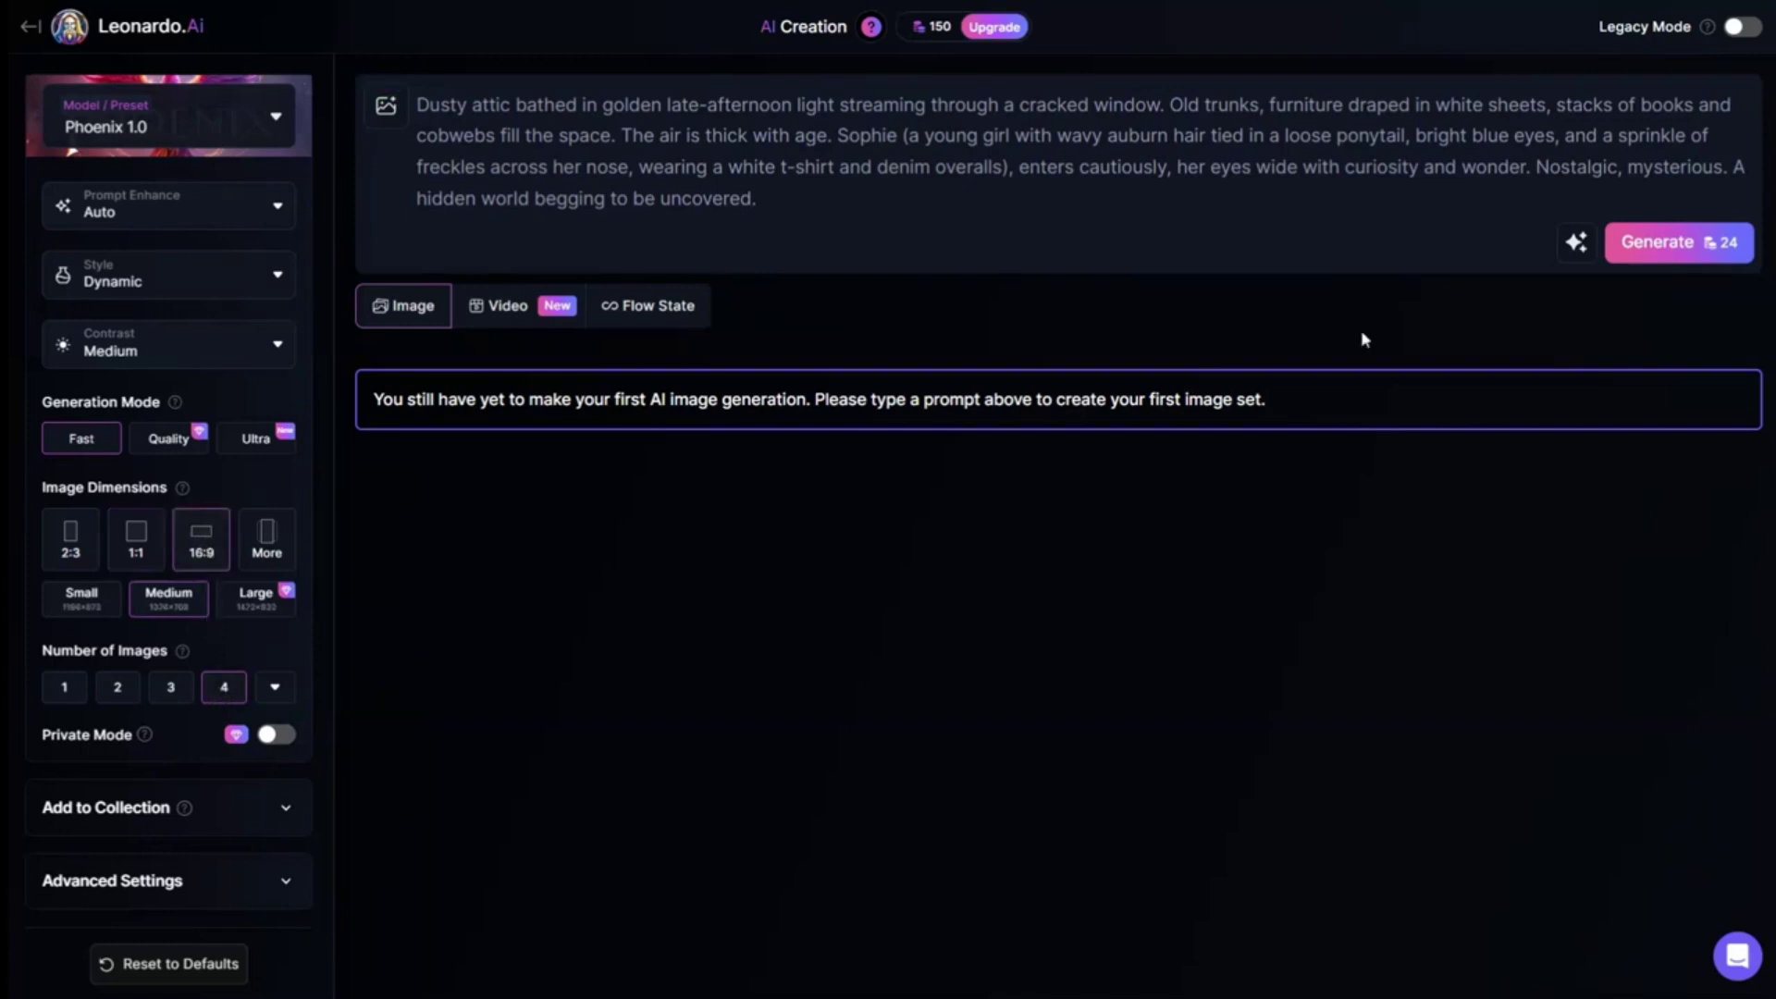
{"action": "left_click", "coordinate": [1662, 242]}
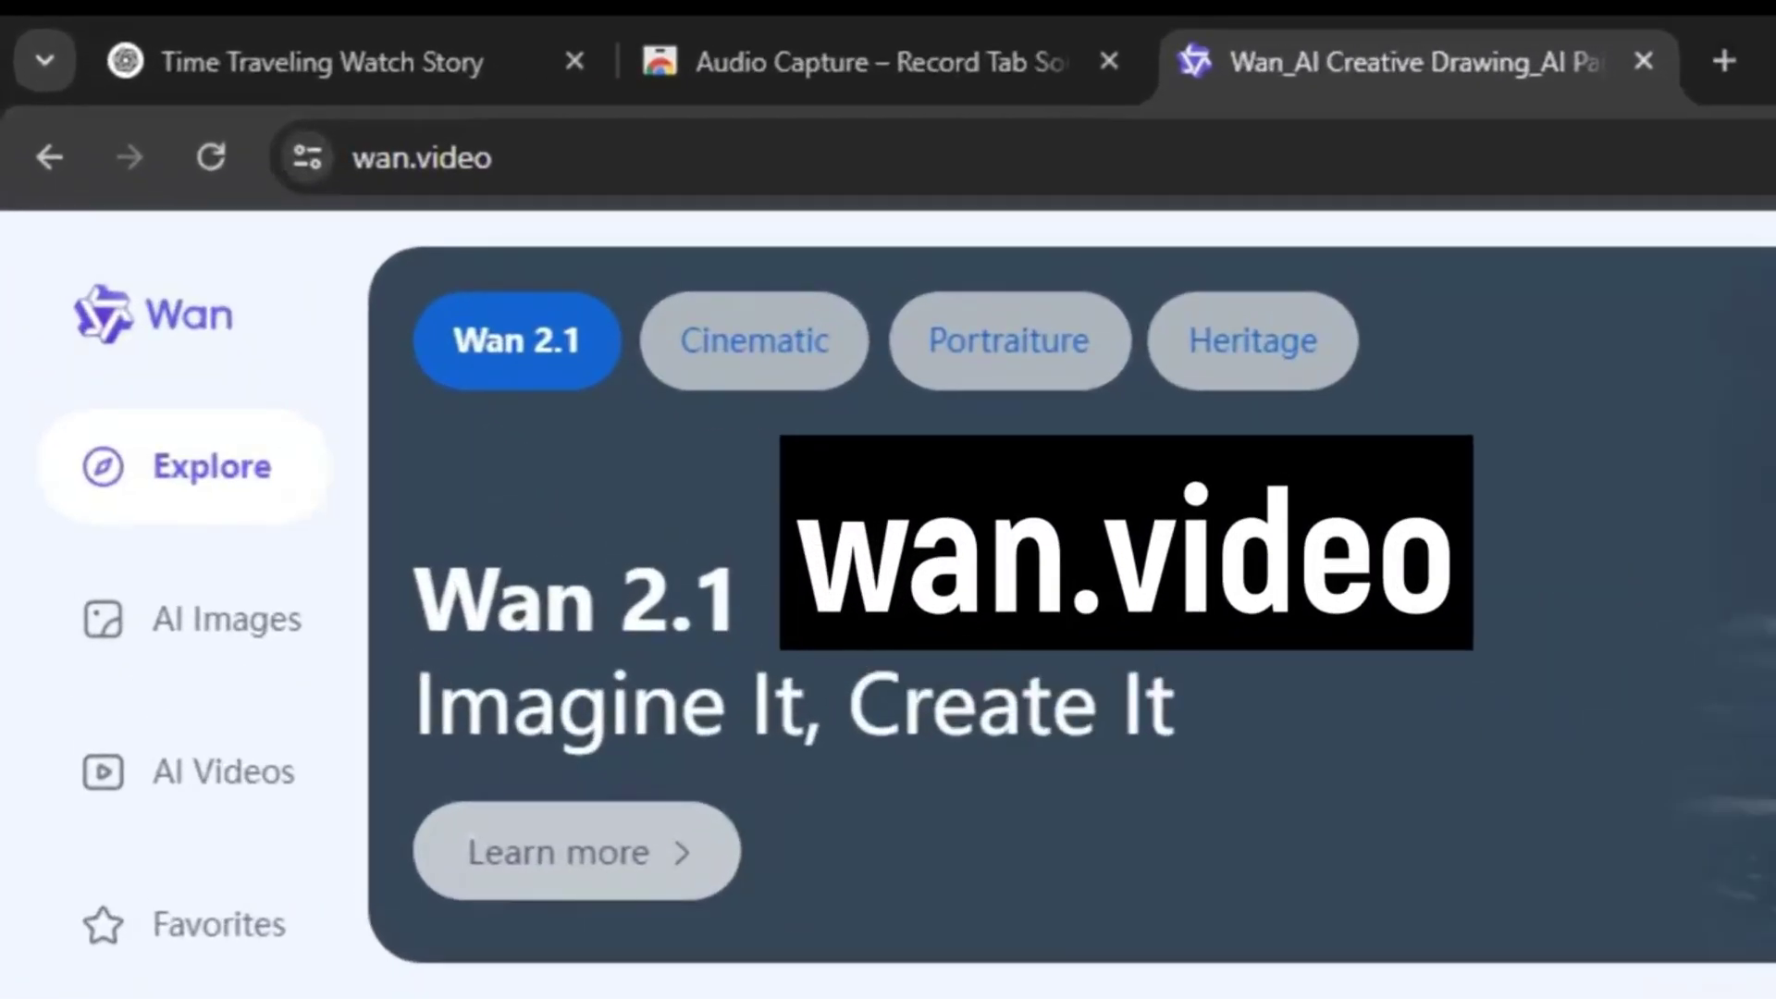
- Browse the sample videos in the Explore gallery on wan.video
{"action": "scroll", "coordinate": [1072, 603], "scroll_direction": "down", "scroll_amount": 1}
{"action": "scroll", "coordinate": [1072, 603], "scroll_direction": "down", "scroll_amount": 5}
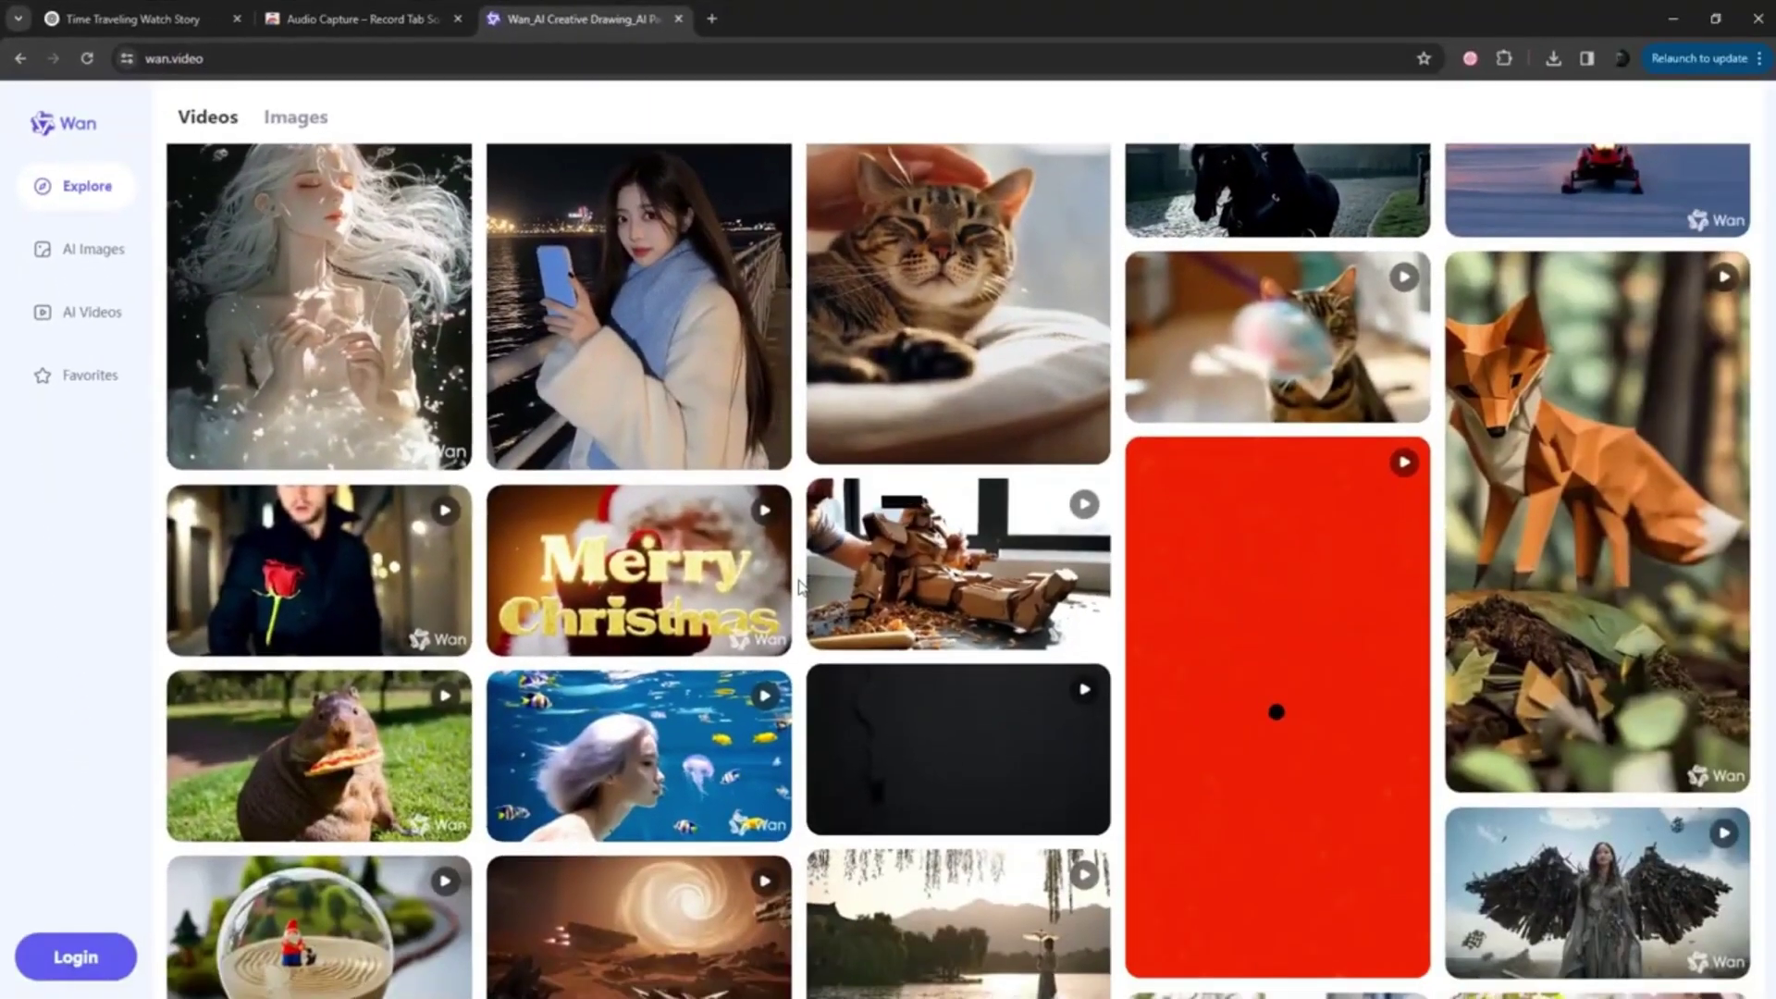
{"action": "scroll", "coordinate": [1017, 750], "scroll_direction": "down", "scroll_amount": 4}
{"action": "scroll", "coordinate": [801, 588], "scroll_direction": "down", "scroll_amount": 9}
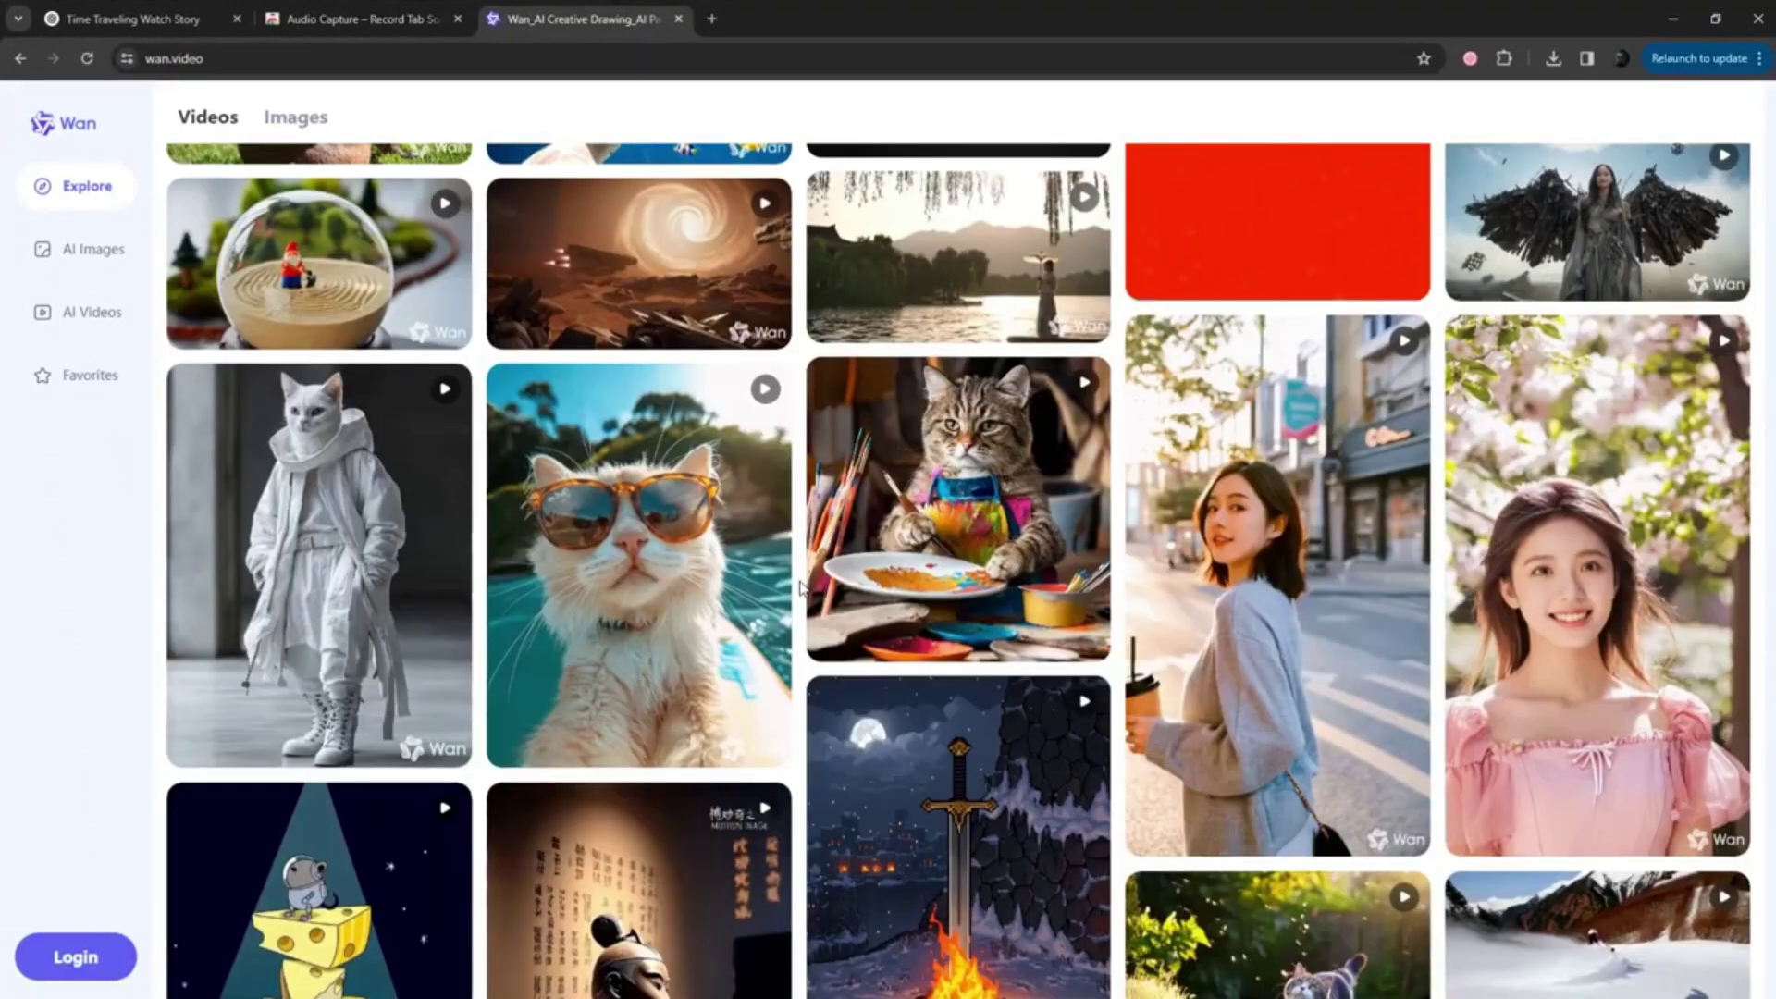
{"action": "scroll", "coordinate": [802, 588], "scroll_direction": "down", "scroll_amount": 4}
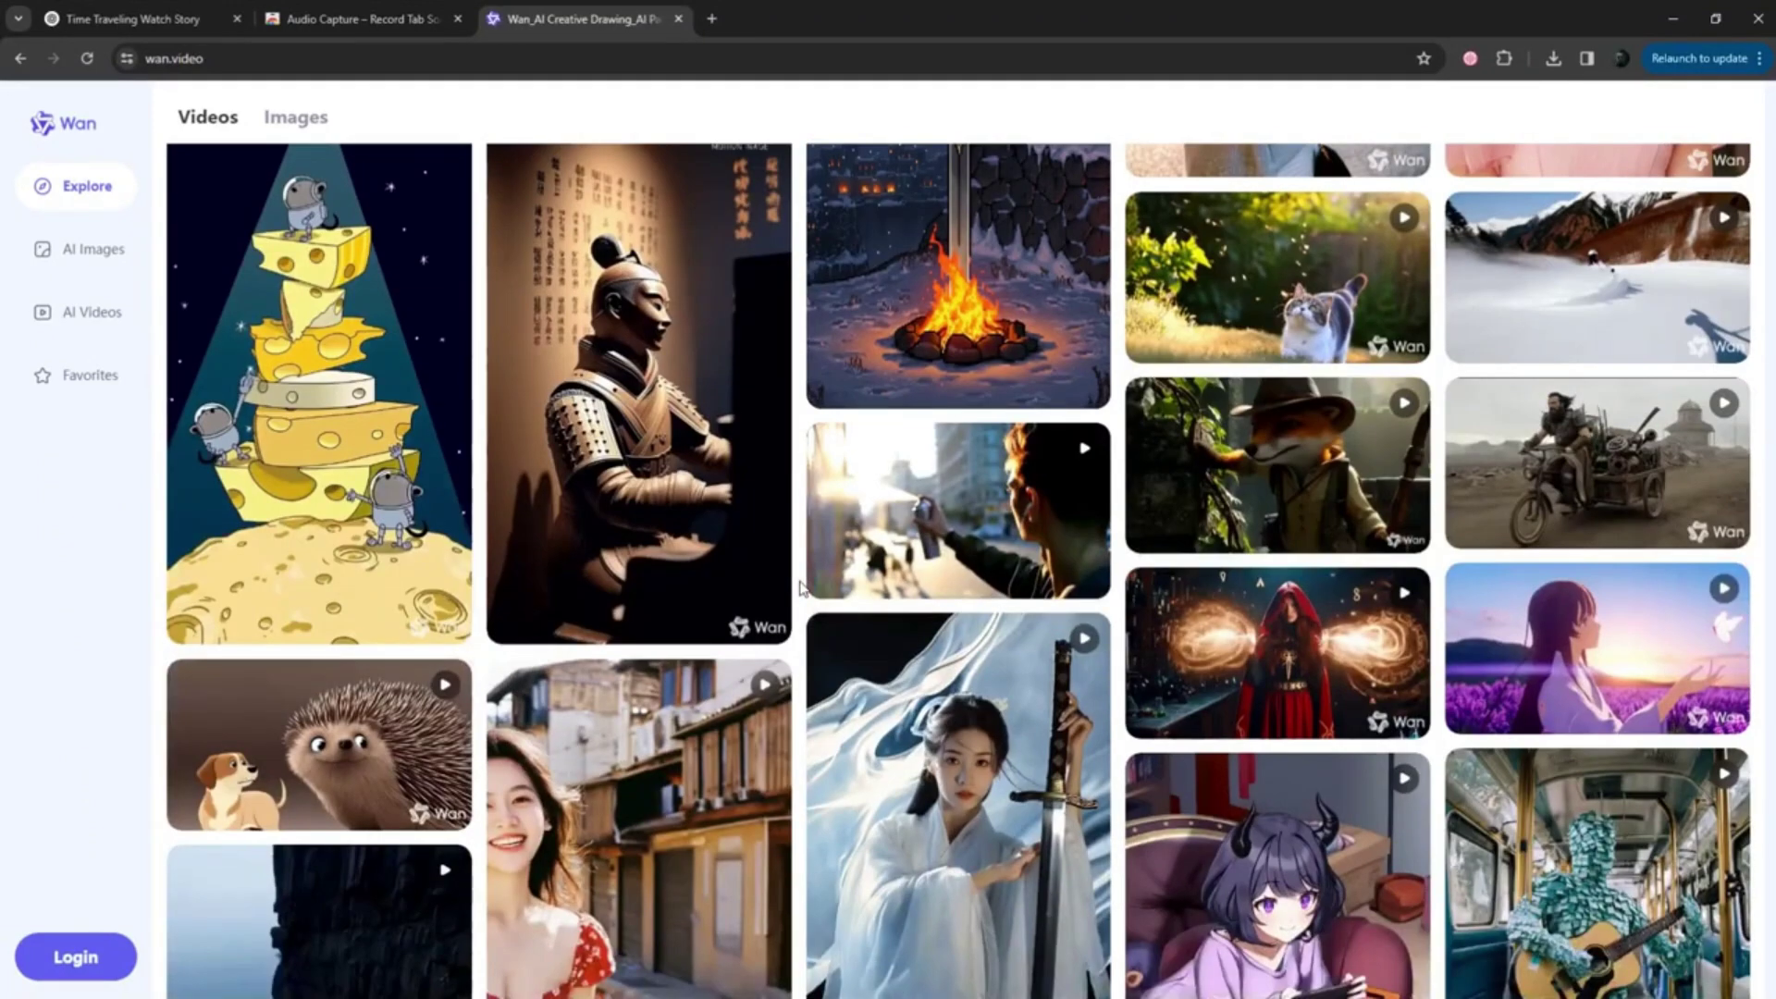
{"action": "scroll", "coordinate": [801, 587], "scroll_direction": "down", "scroll_amount": 10}
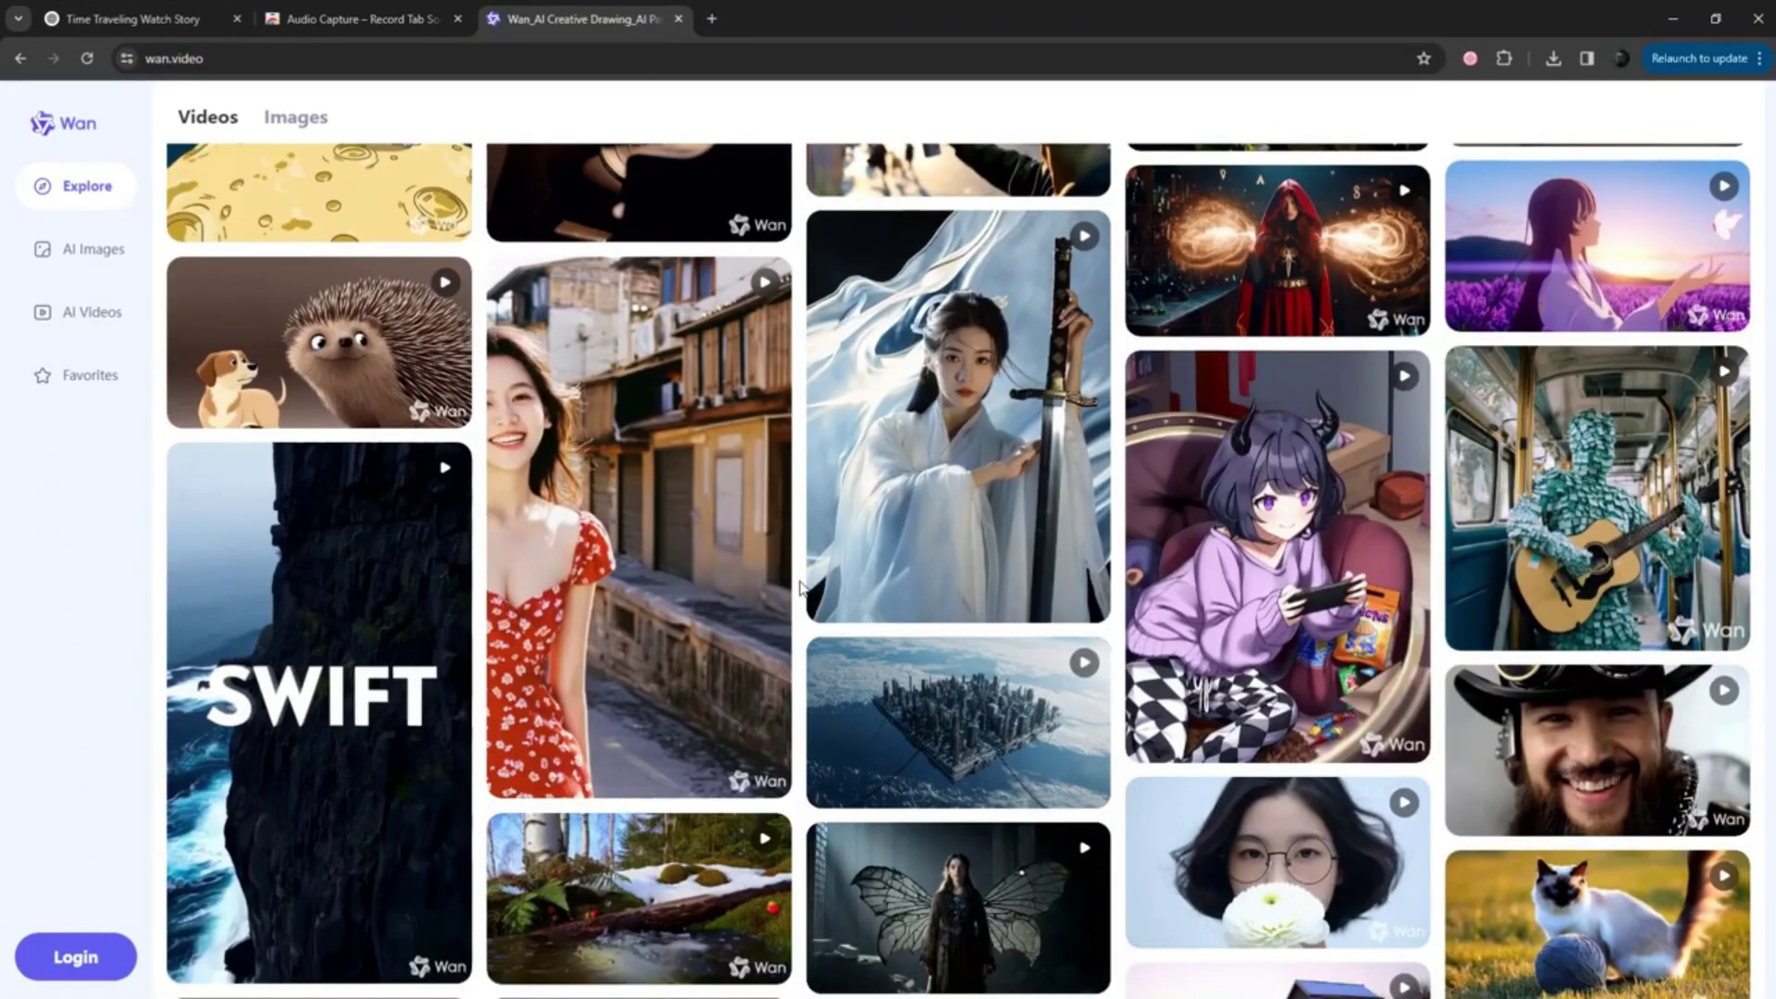
{"action": "scroll", "coordinate": [802, 588], "scroll_direction": "down", "scroll_amount": 2}
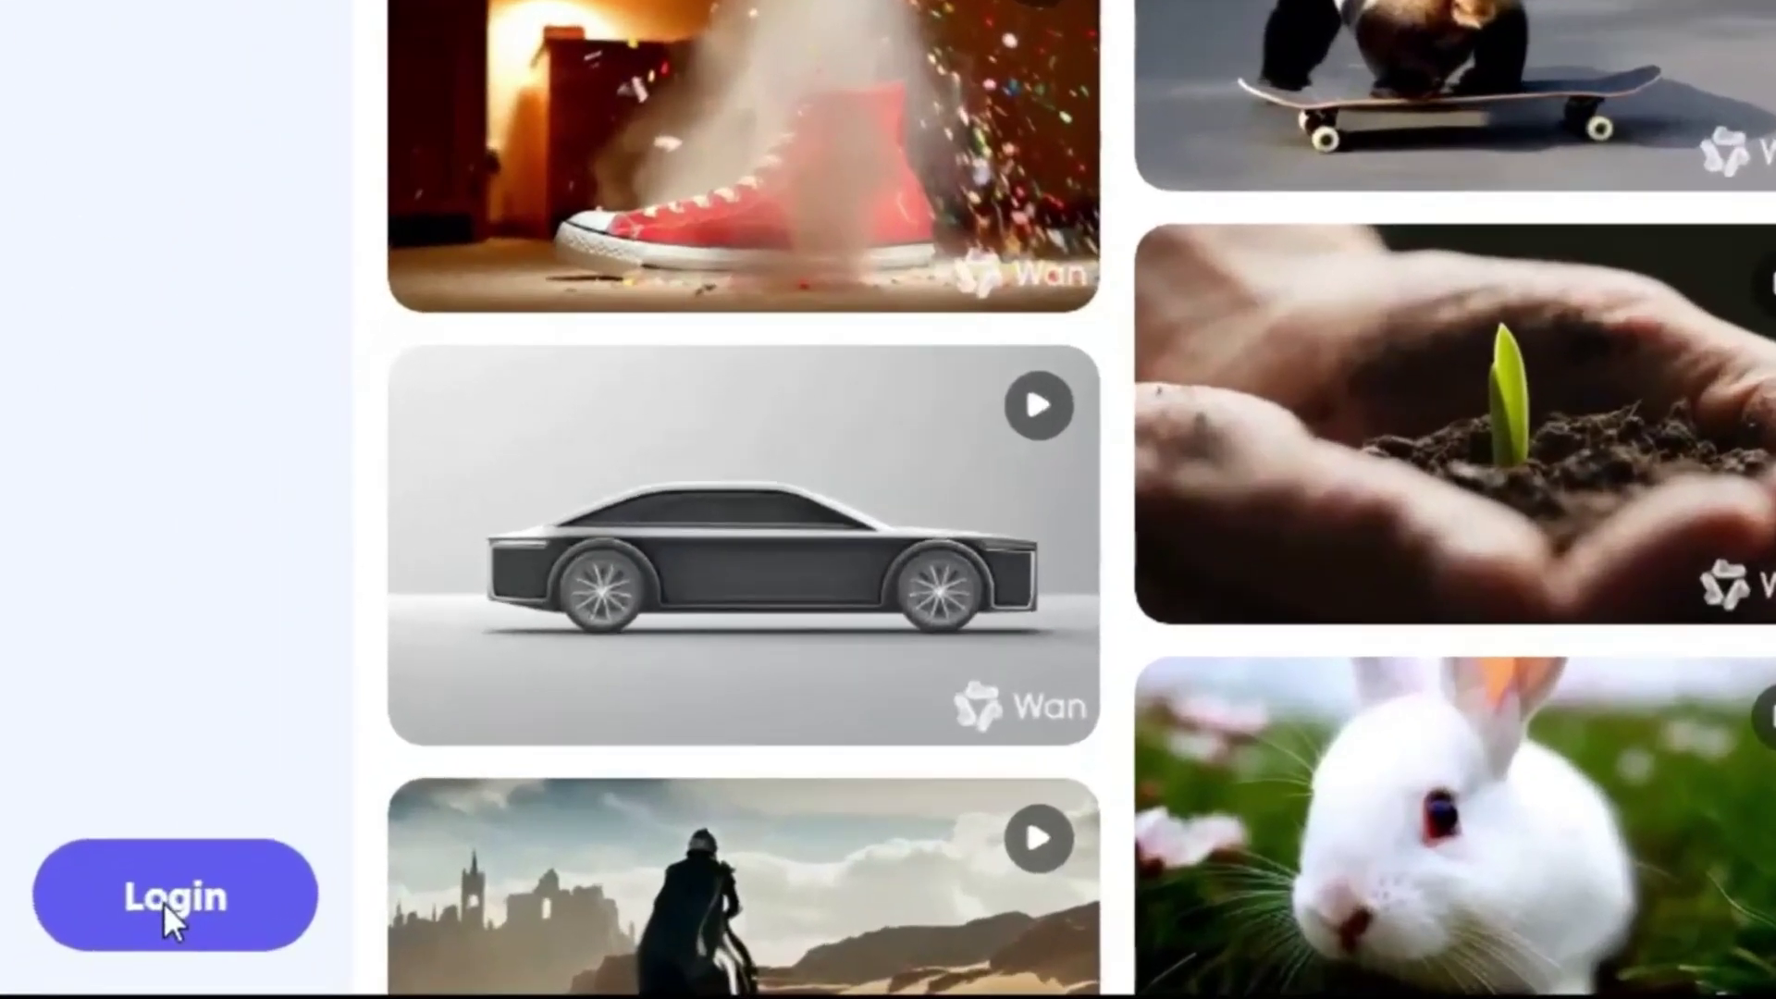
- Sign in to Wan with Google and open the Image2Video mode of AI Videos
{"action": "left_click", "coordinate": [146, 916]}
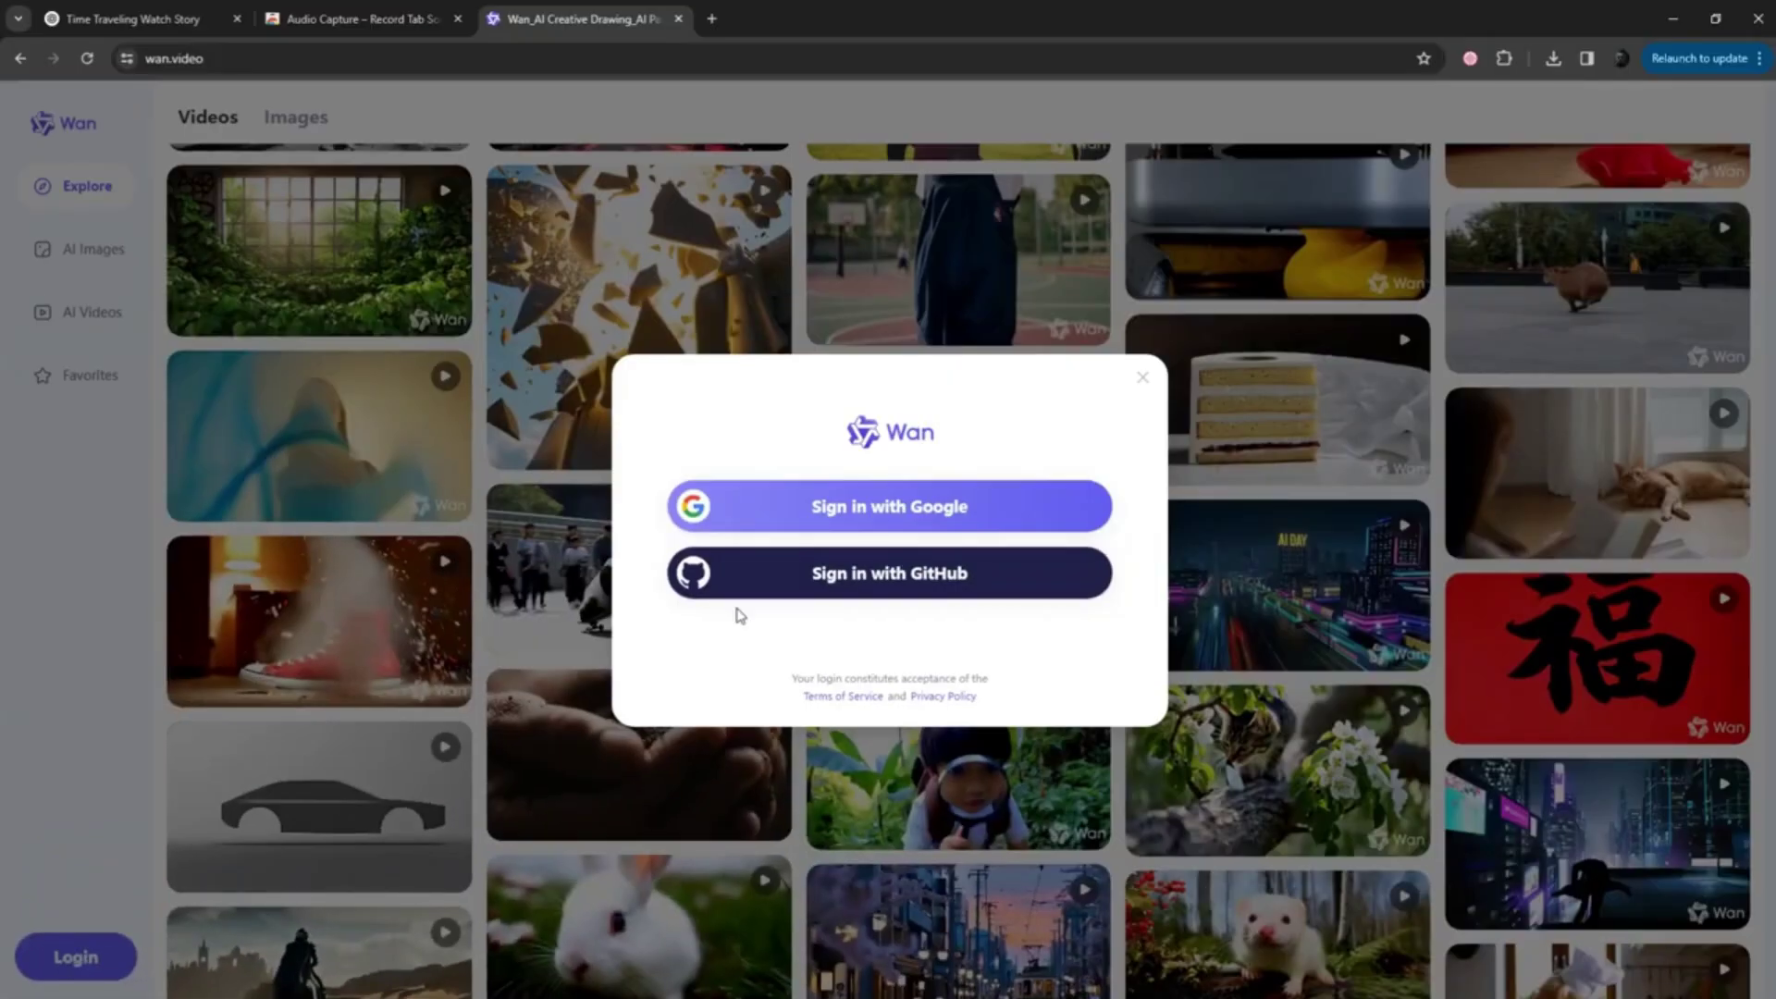
{"action": "left_click", "coordinate": [902, 525]}
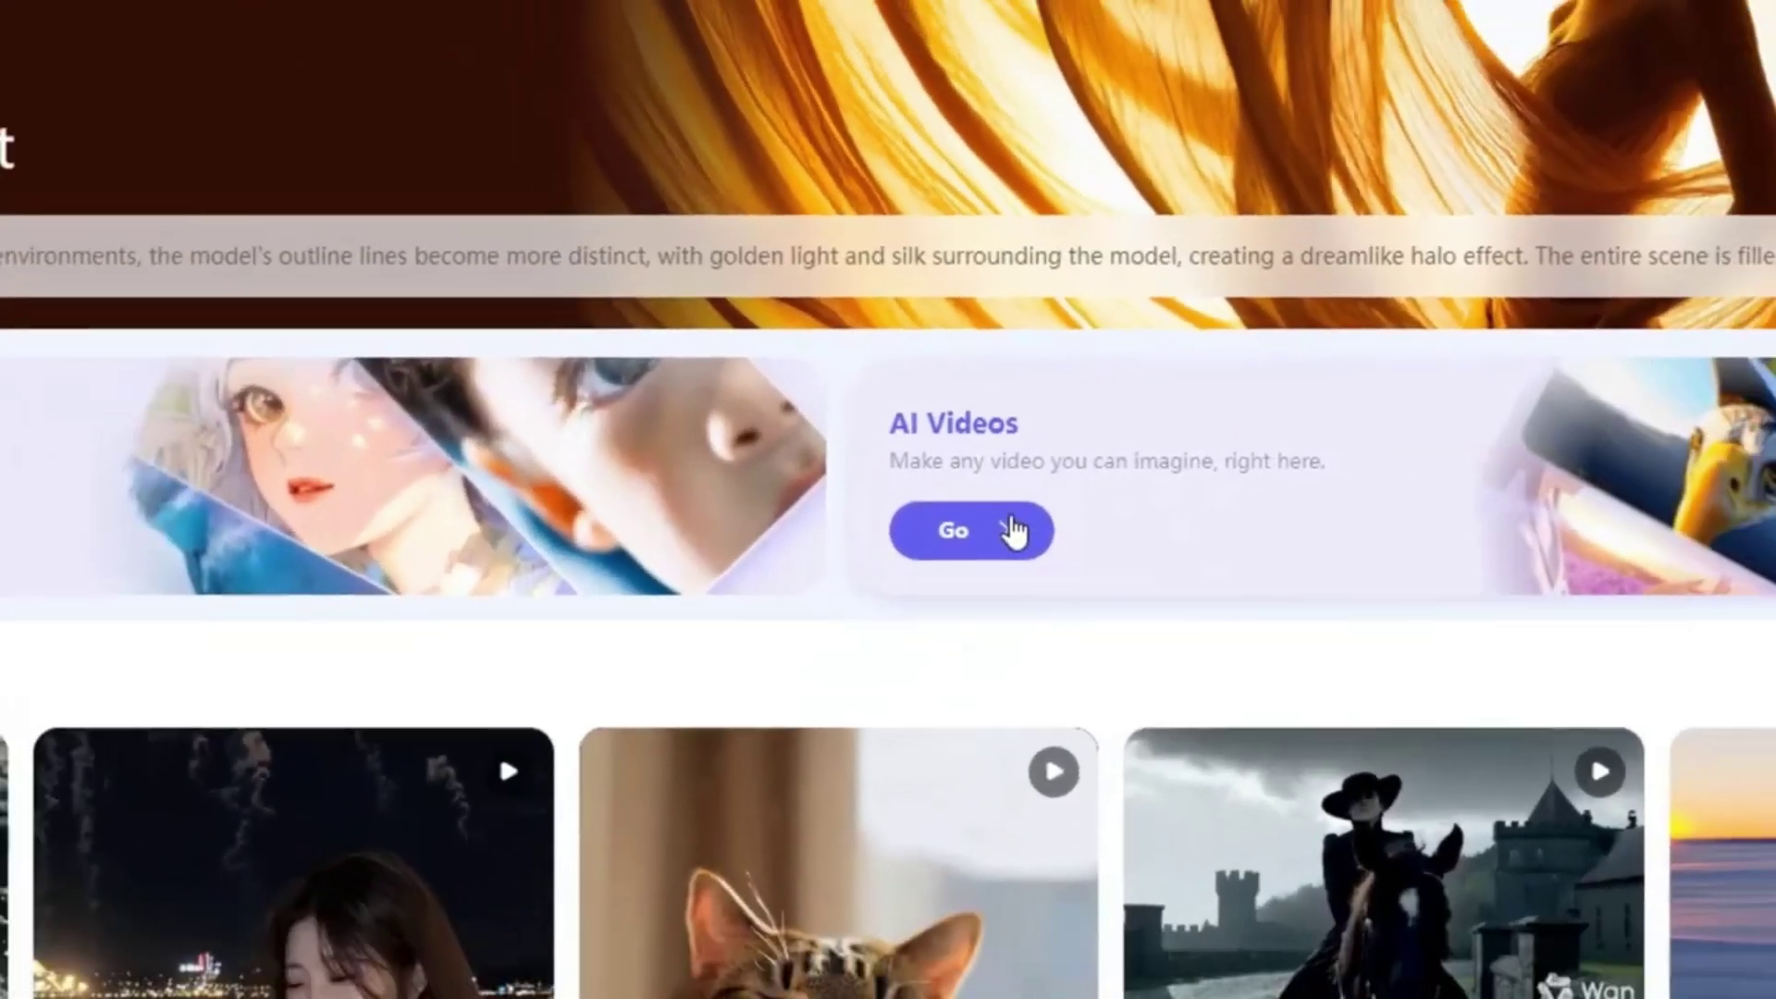
{"action": "left_click", "coordinate": [986, 543]}
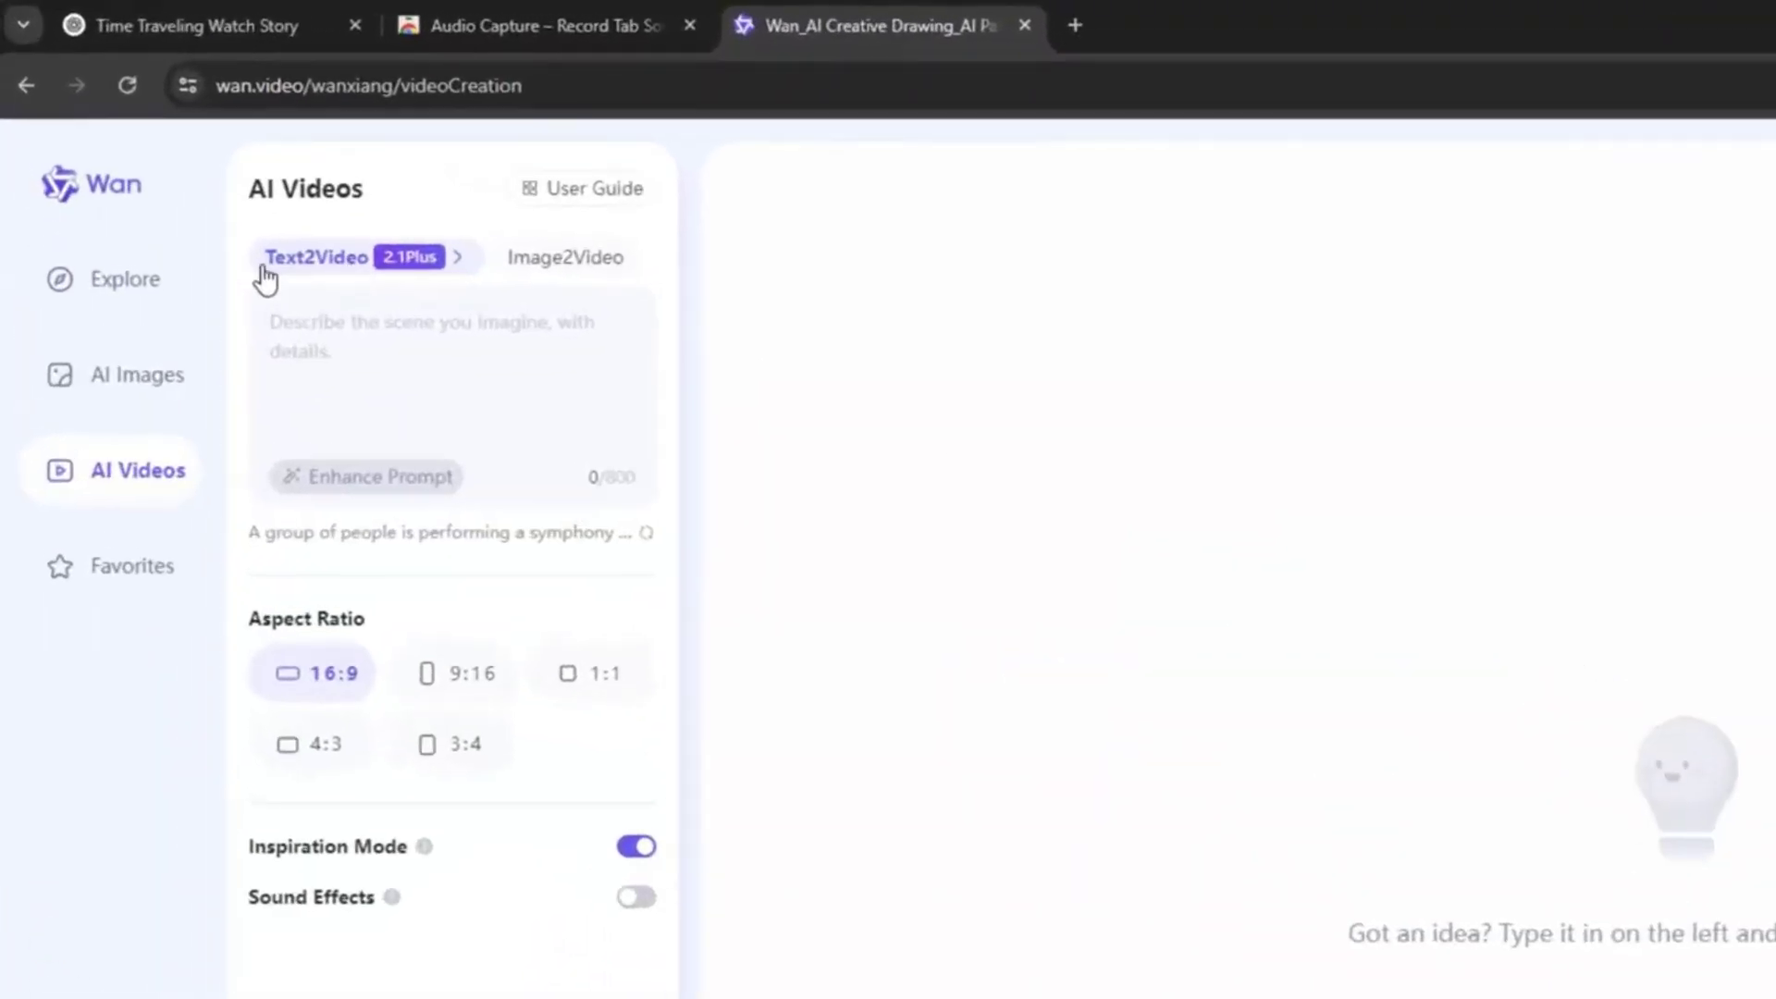
{"action": "left_click", "coordinate": [574, 261]}
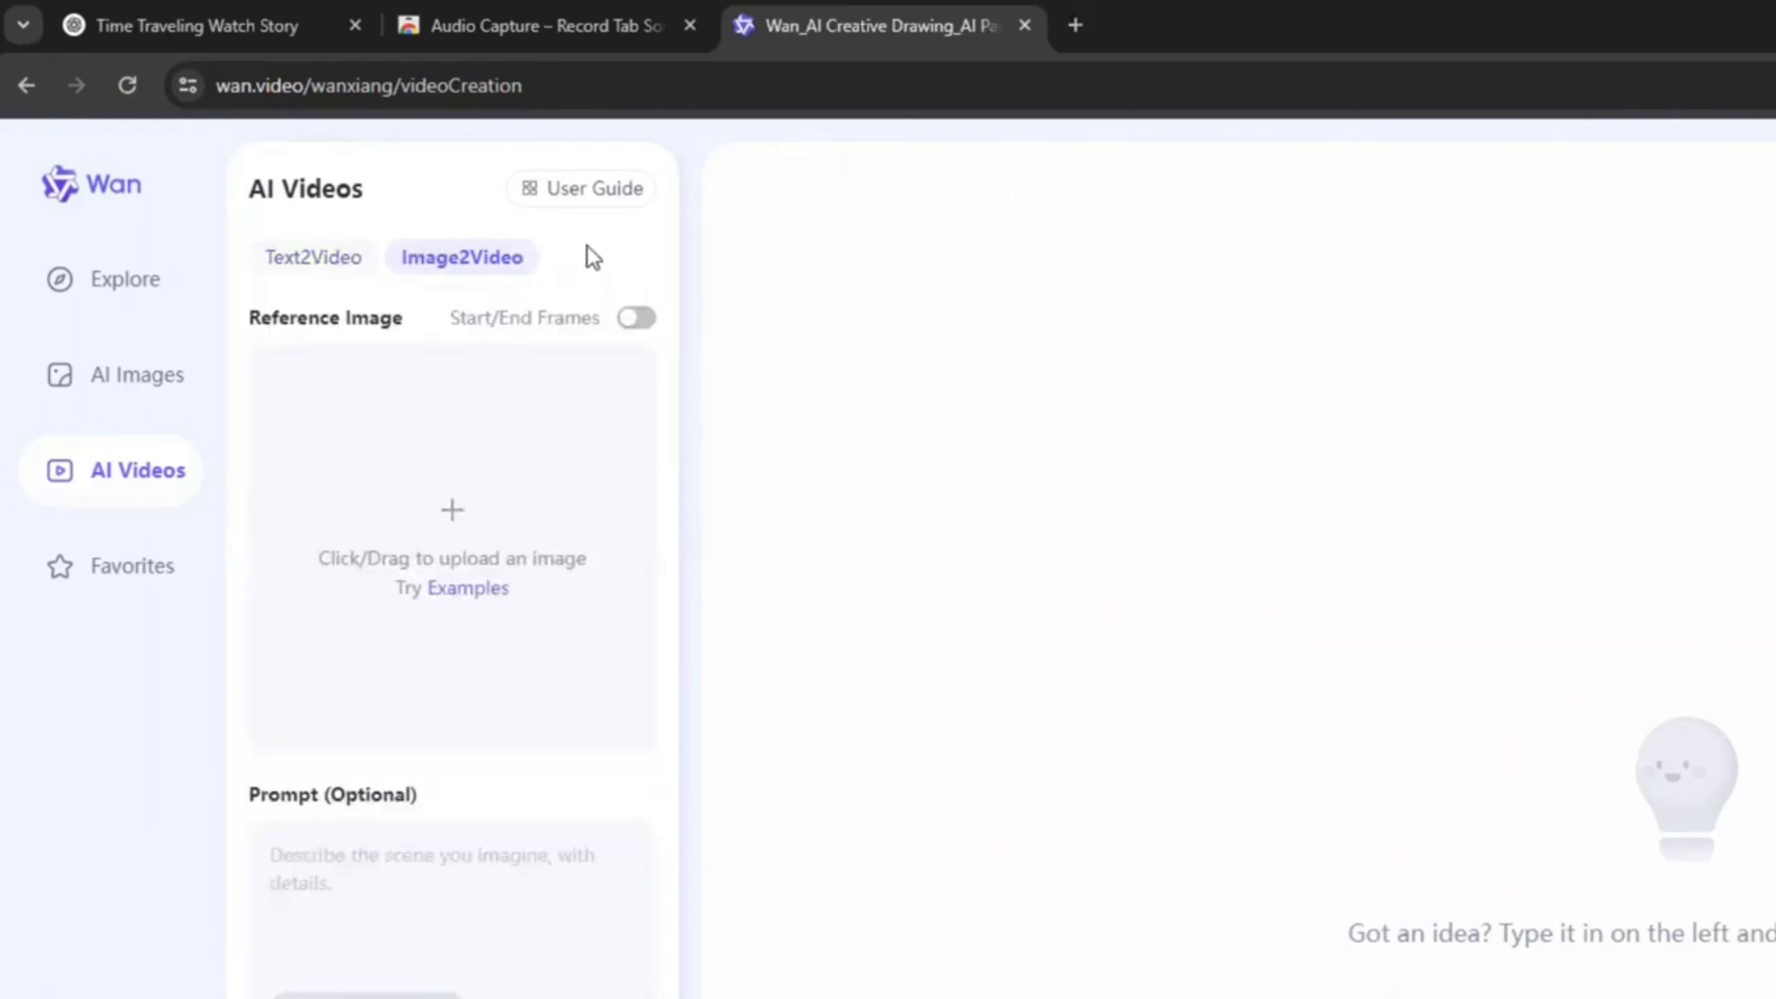
- Upload the image of the girl in the attic as the single reference image, with Start/End Frames switched off
{"action": "left_click", "coordinate": [646, 320]}
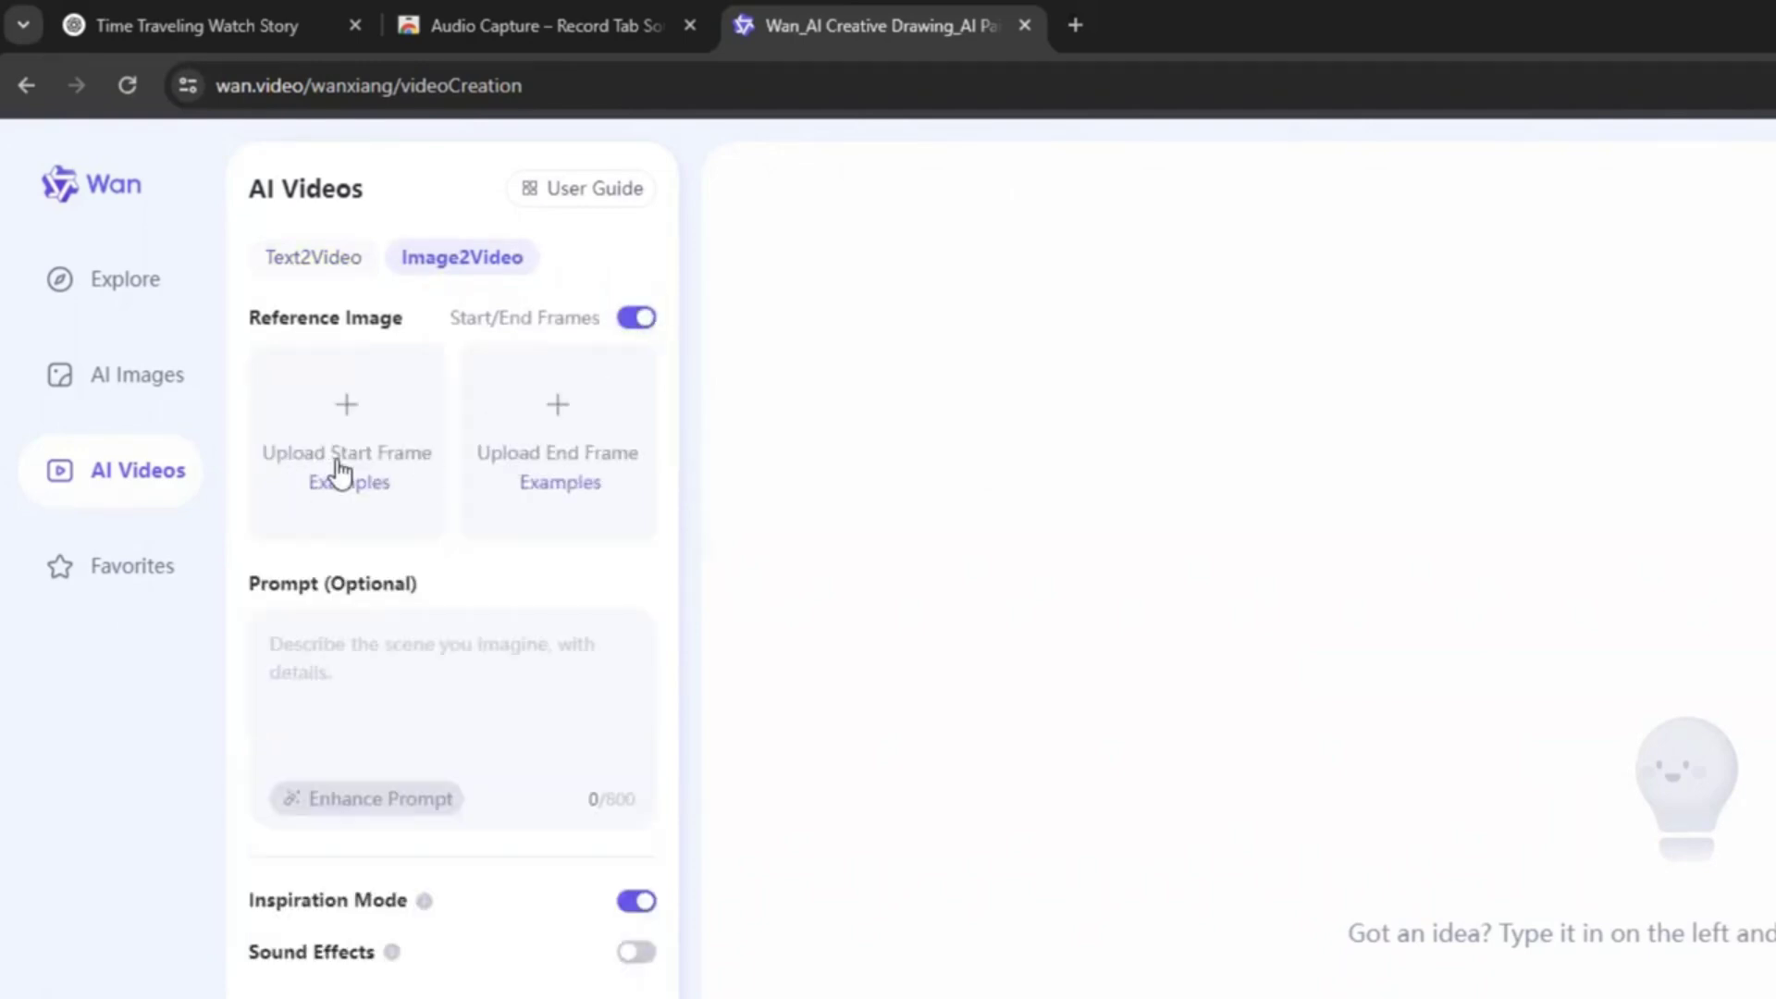
{"action": "left_click", "coordinate": [636, 320]}
{"action": "left_click", "coordinate": [527, 428]}
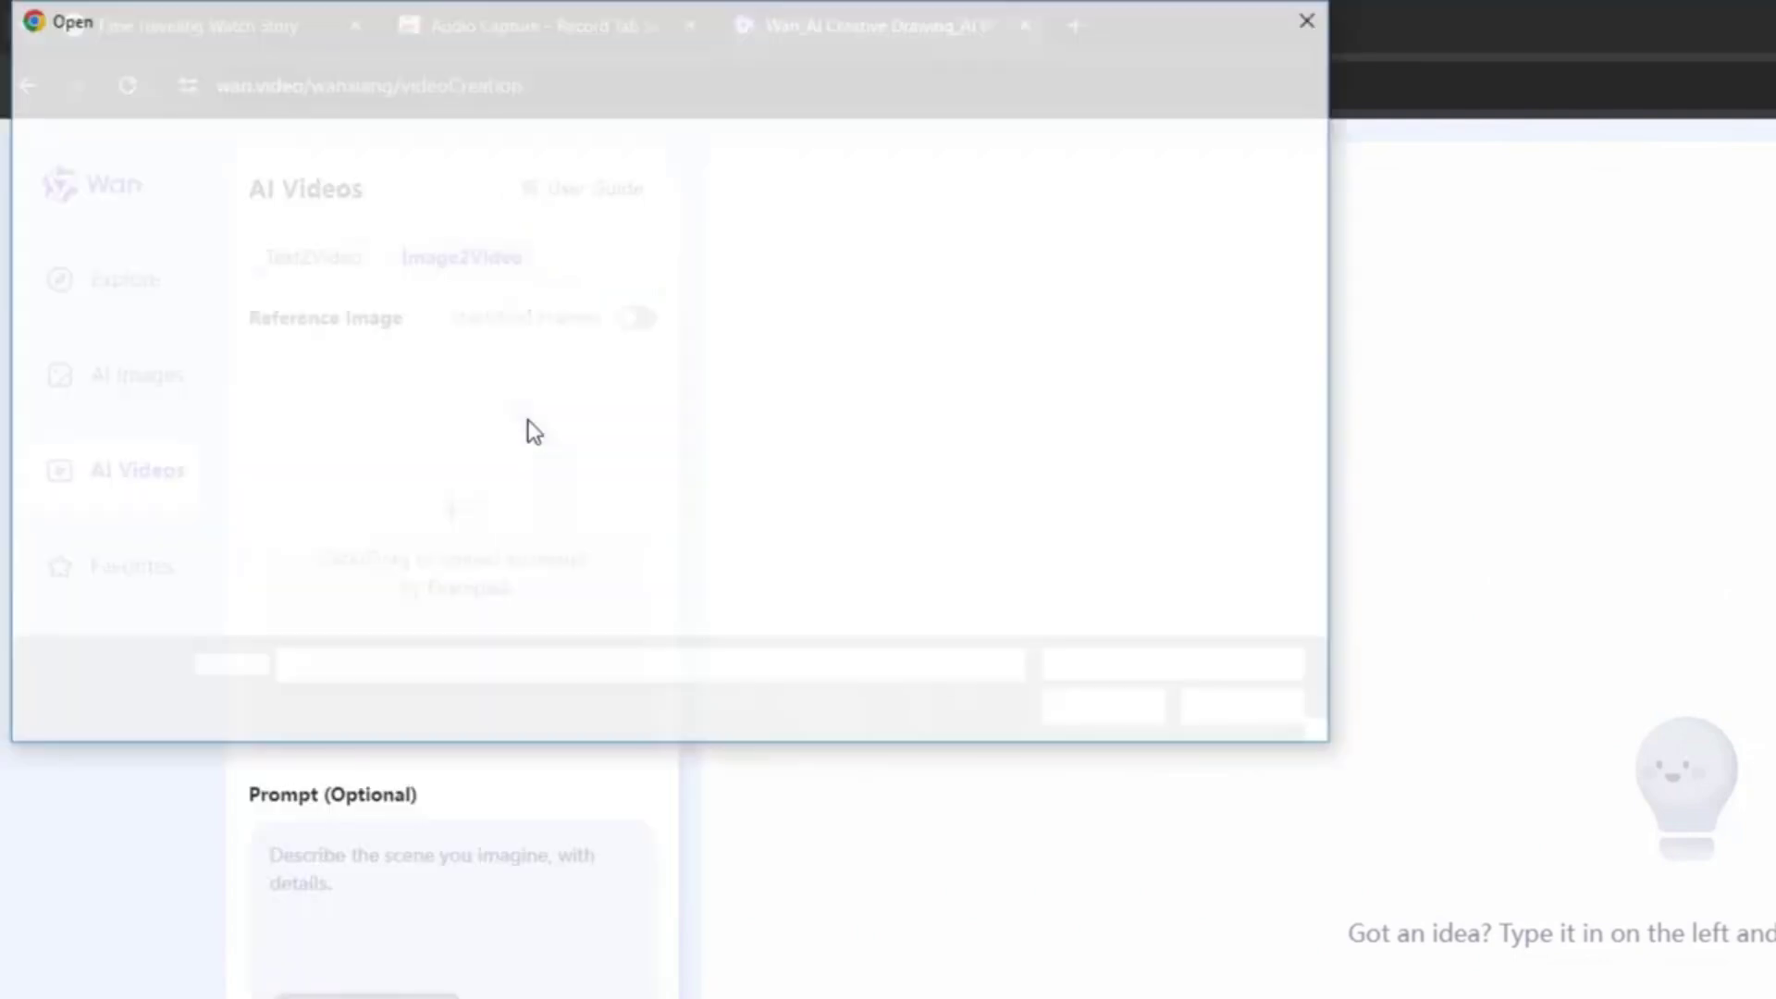
{"action": "left_click", "coordinate": [473, 237]}
{"action": "left_click", "coordinate": [1131, 703]}
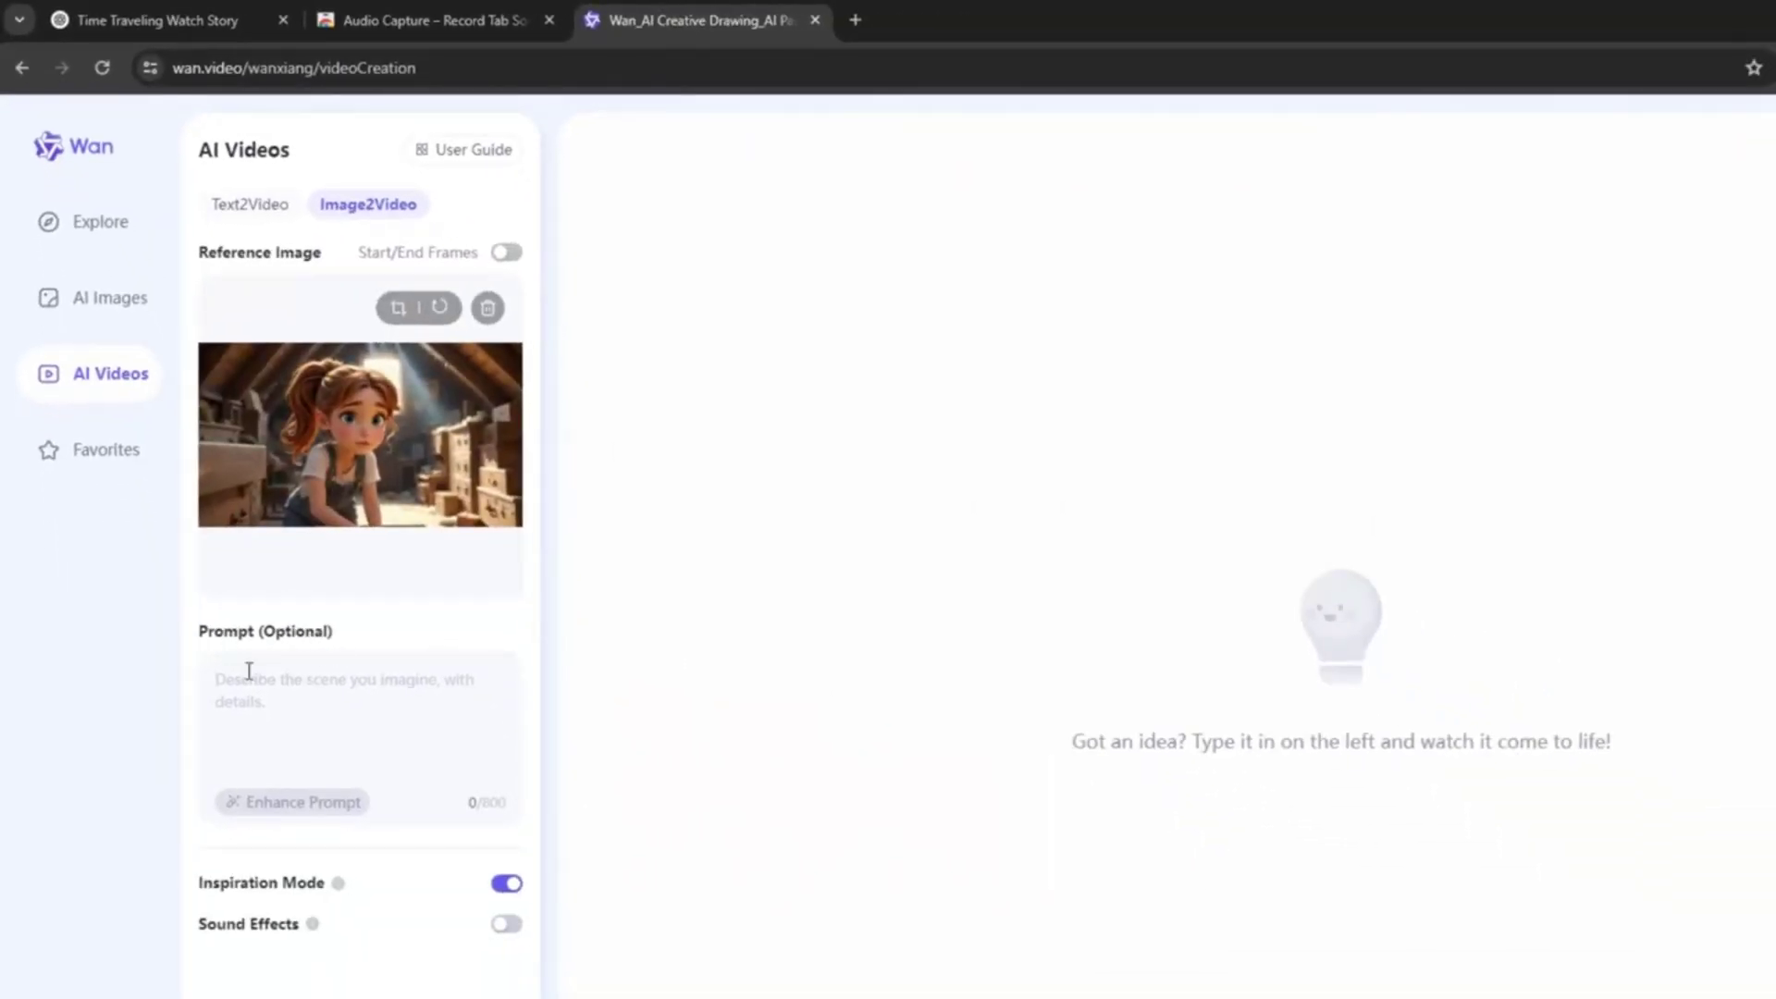
- Enter the video prompt "A curious young girl rummaging through her grandmother's attic" and generate an enhanced version of it
{"action": "left_click", "coordinate": [337, 715]}
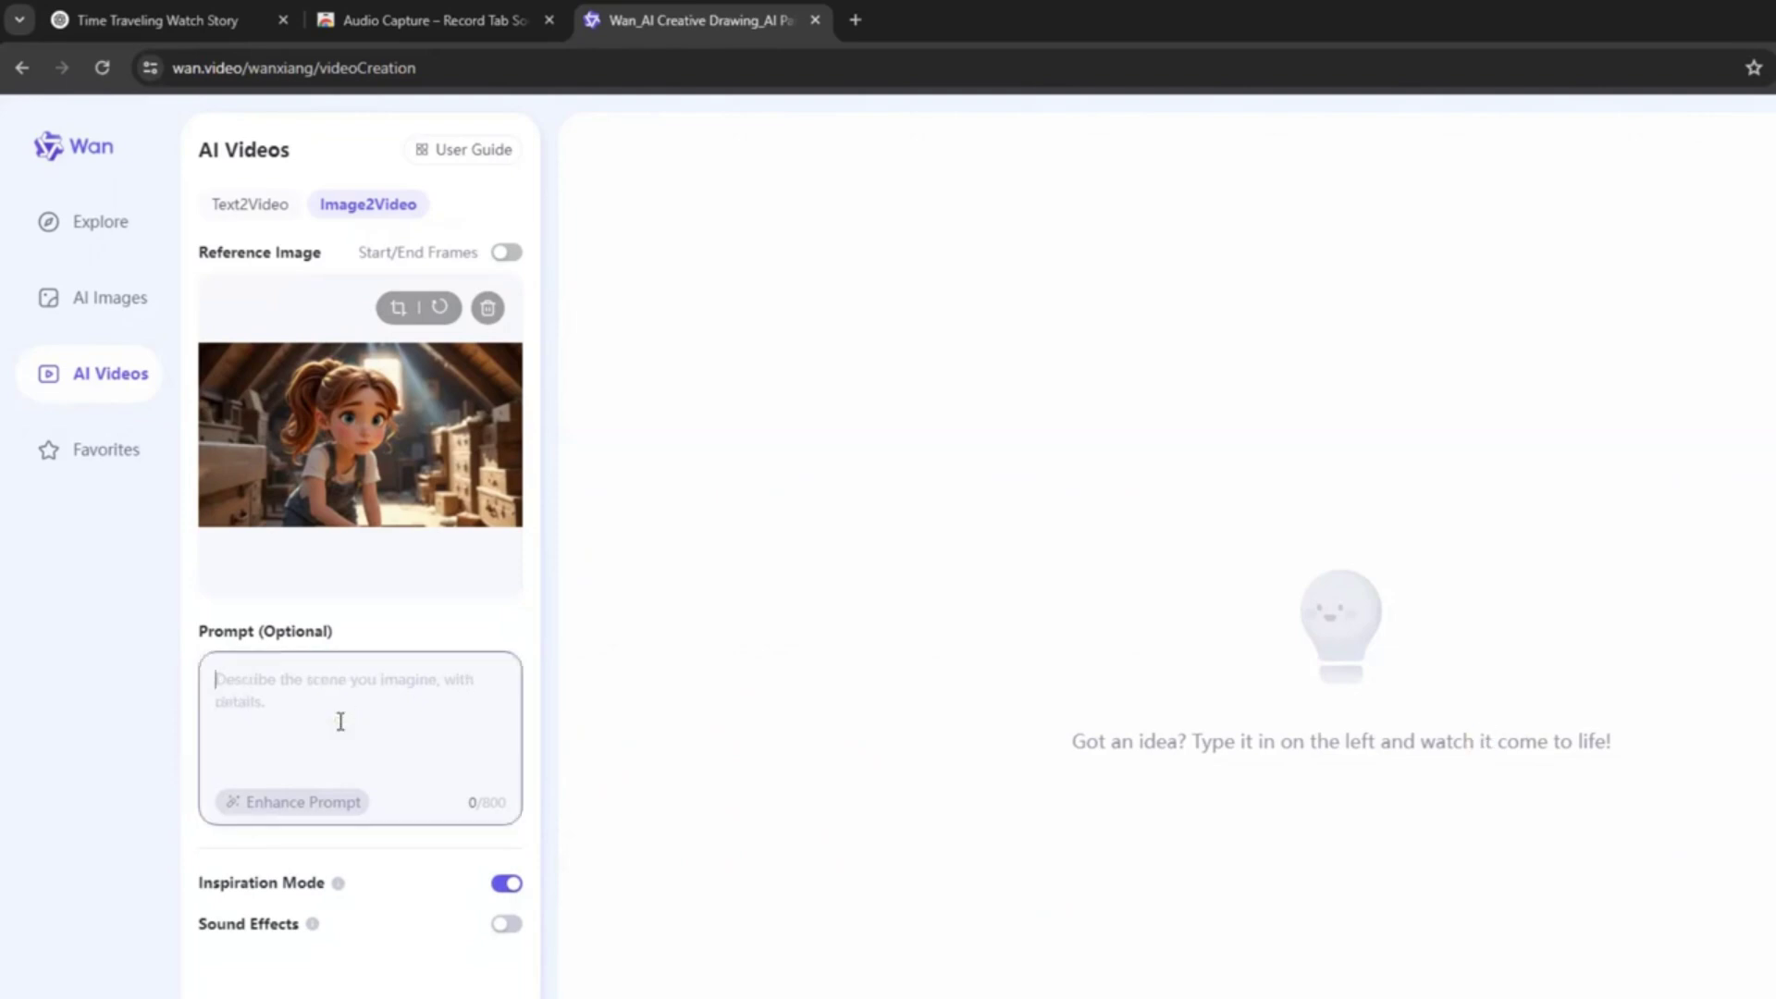
{"action": "type", "text": "A curious young girl rummaging through her grandmother's attic"}
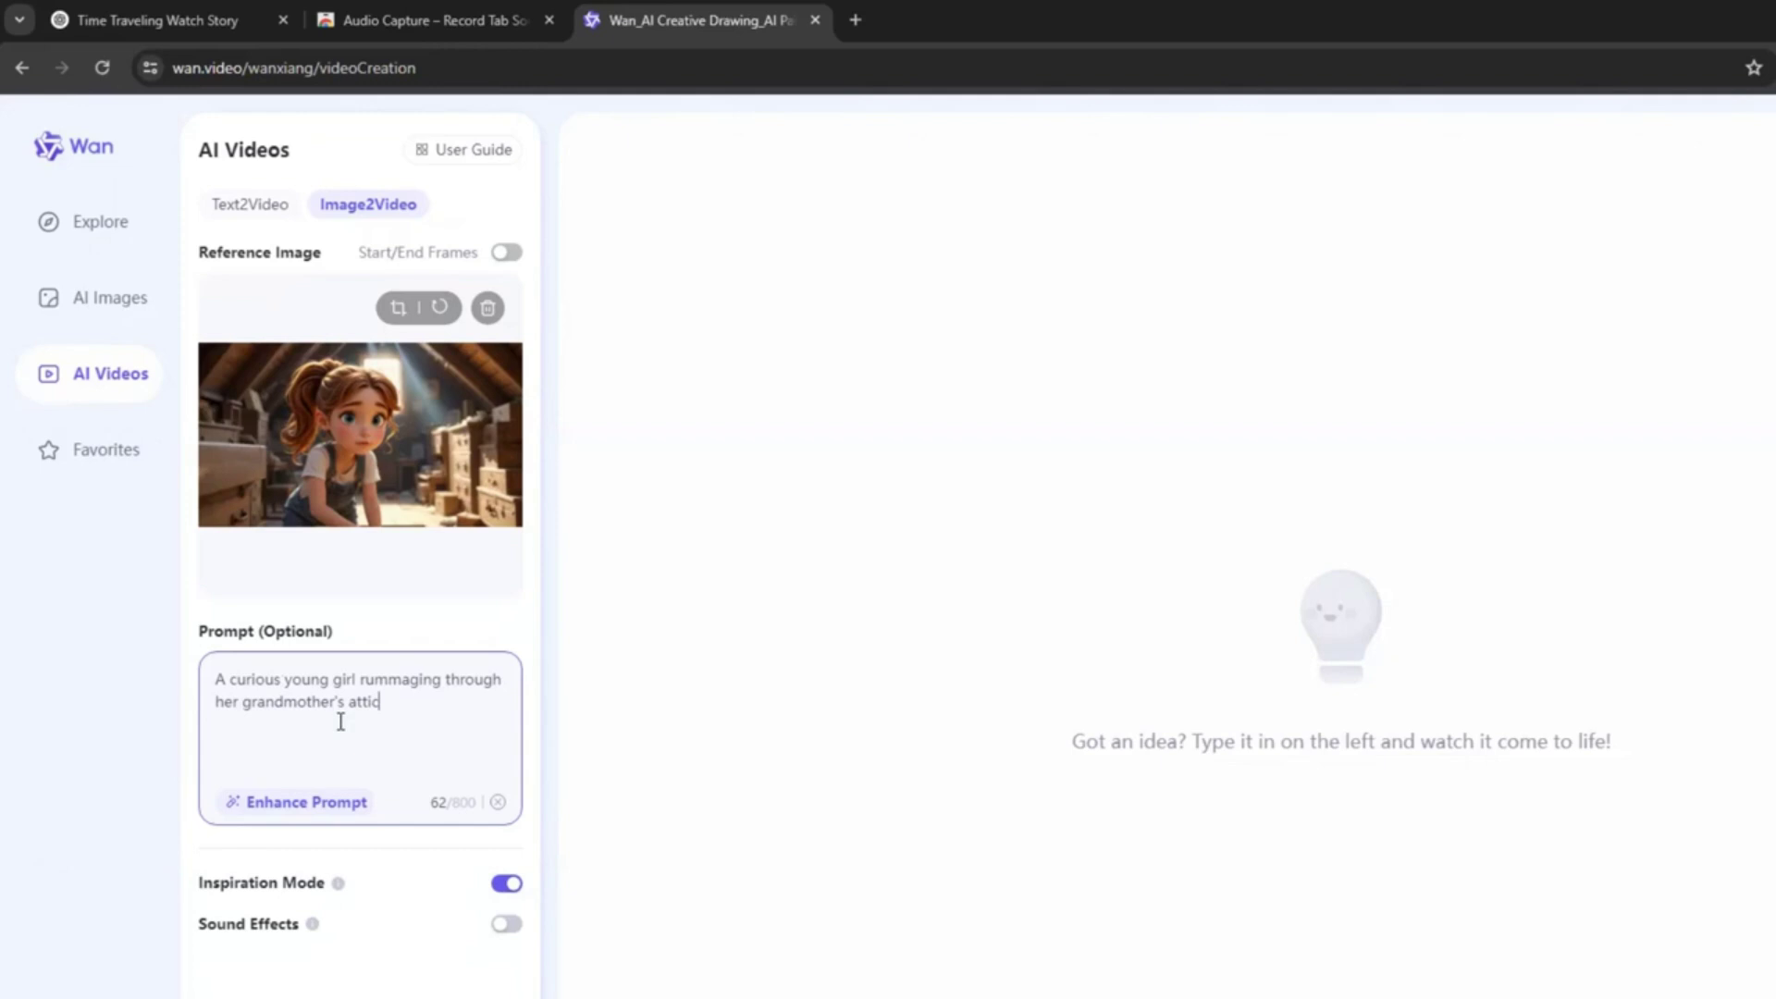
{"action": "left_click", "coordinate": [298, 808]}
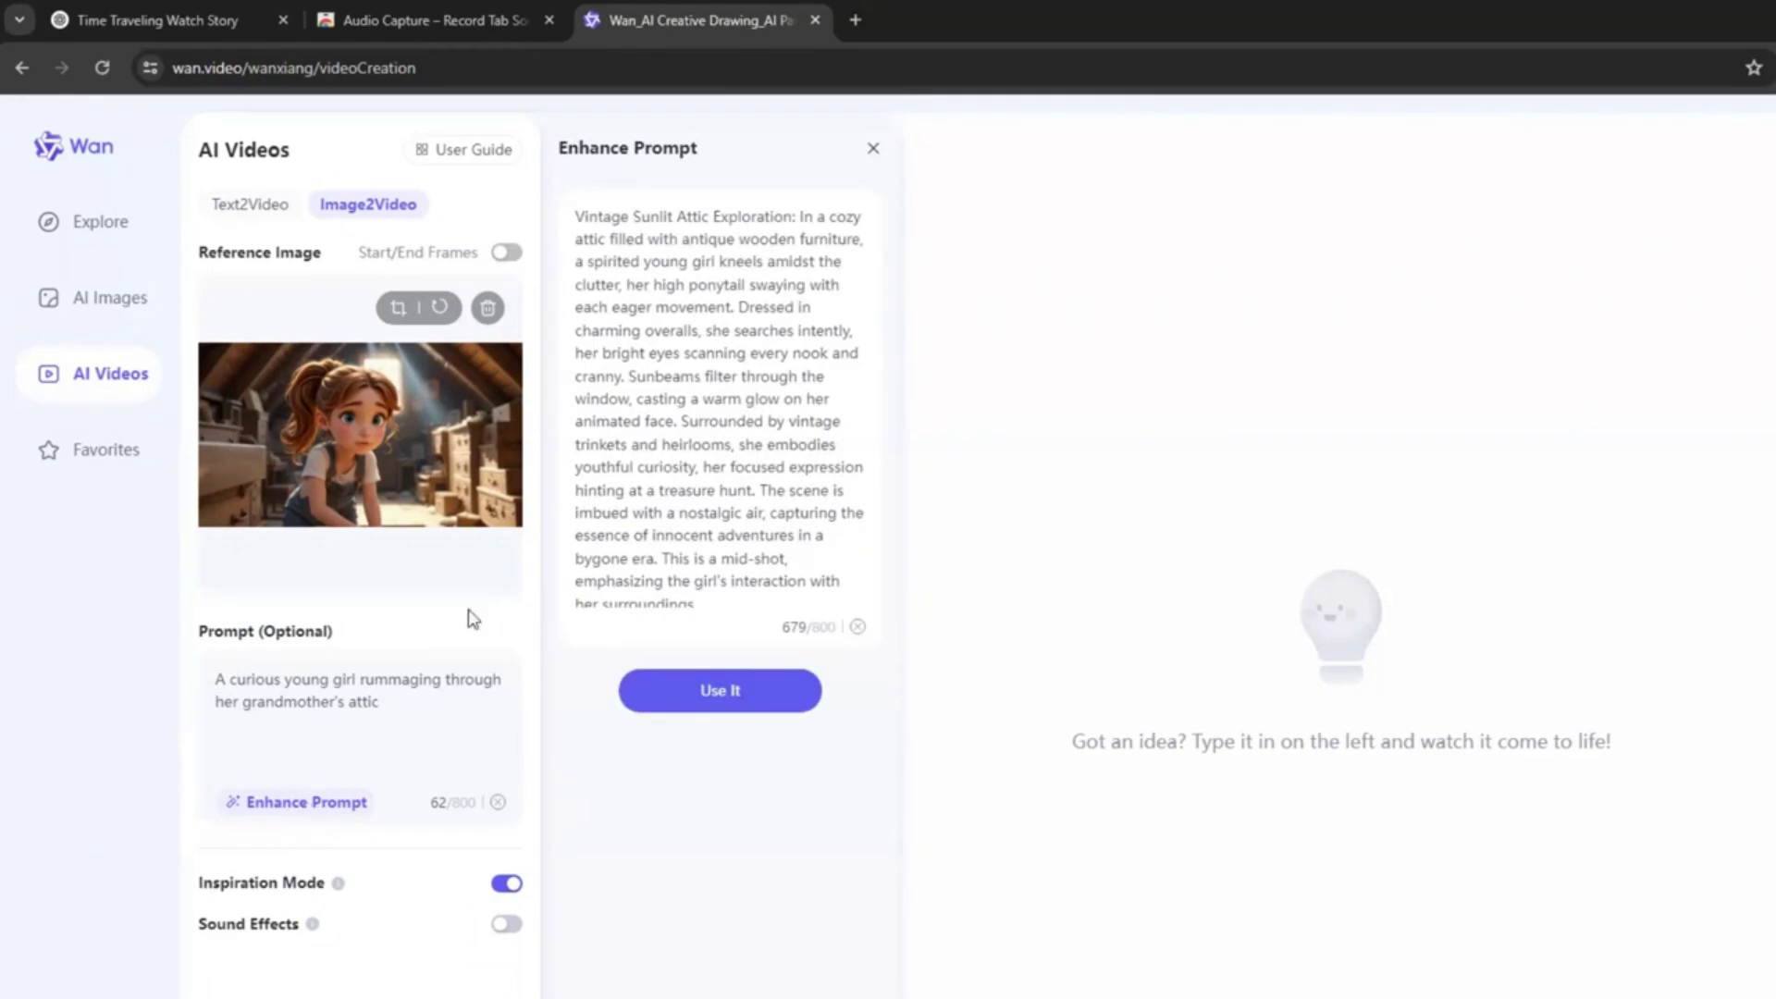
- Apply the enhanced prompt, switch on Sound Effects with Inspiration Mode left on, and generate the attic video
{"action": "left_click", "coordinate": [721, 700]}
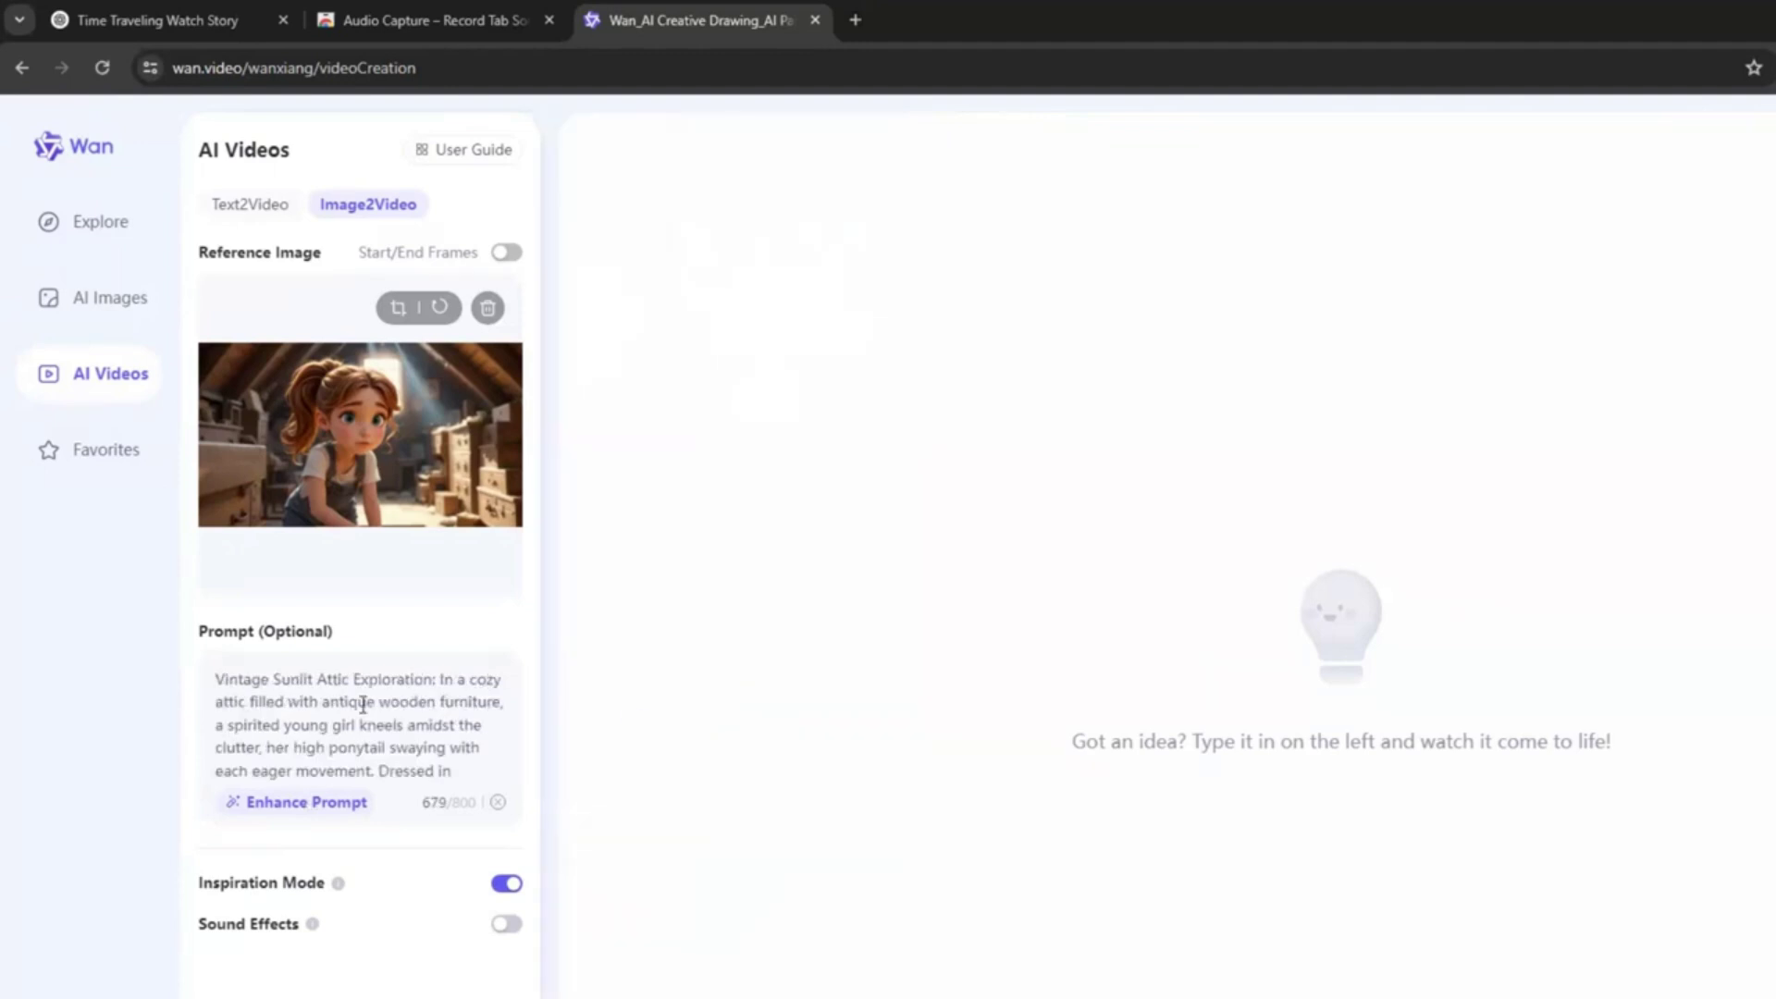
{"action": "mouse_move", "coordinate": [342, 893]}
{"action": "mouse_move", "coordinate": [315, 929]}
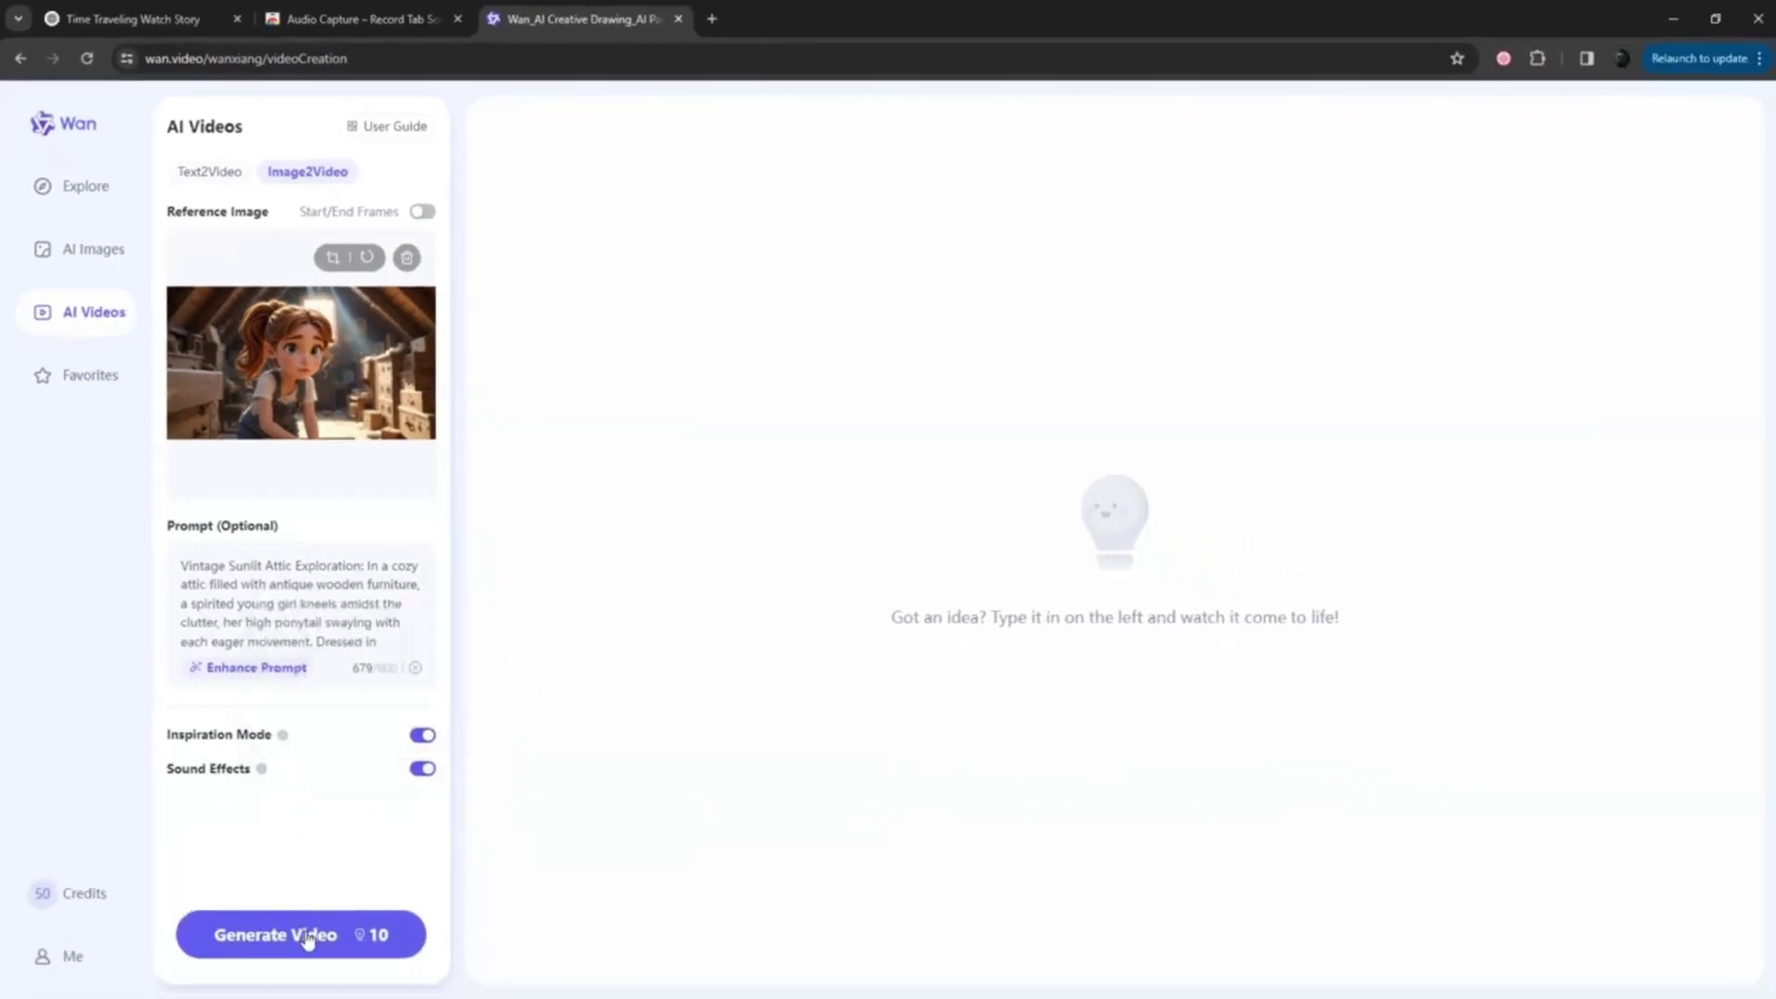
{"action": "left_click", "coordinate": [303, 948]}
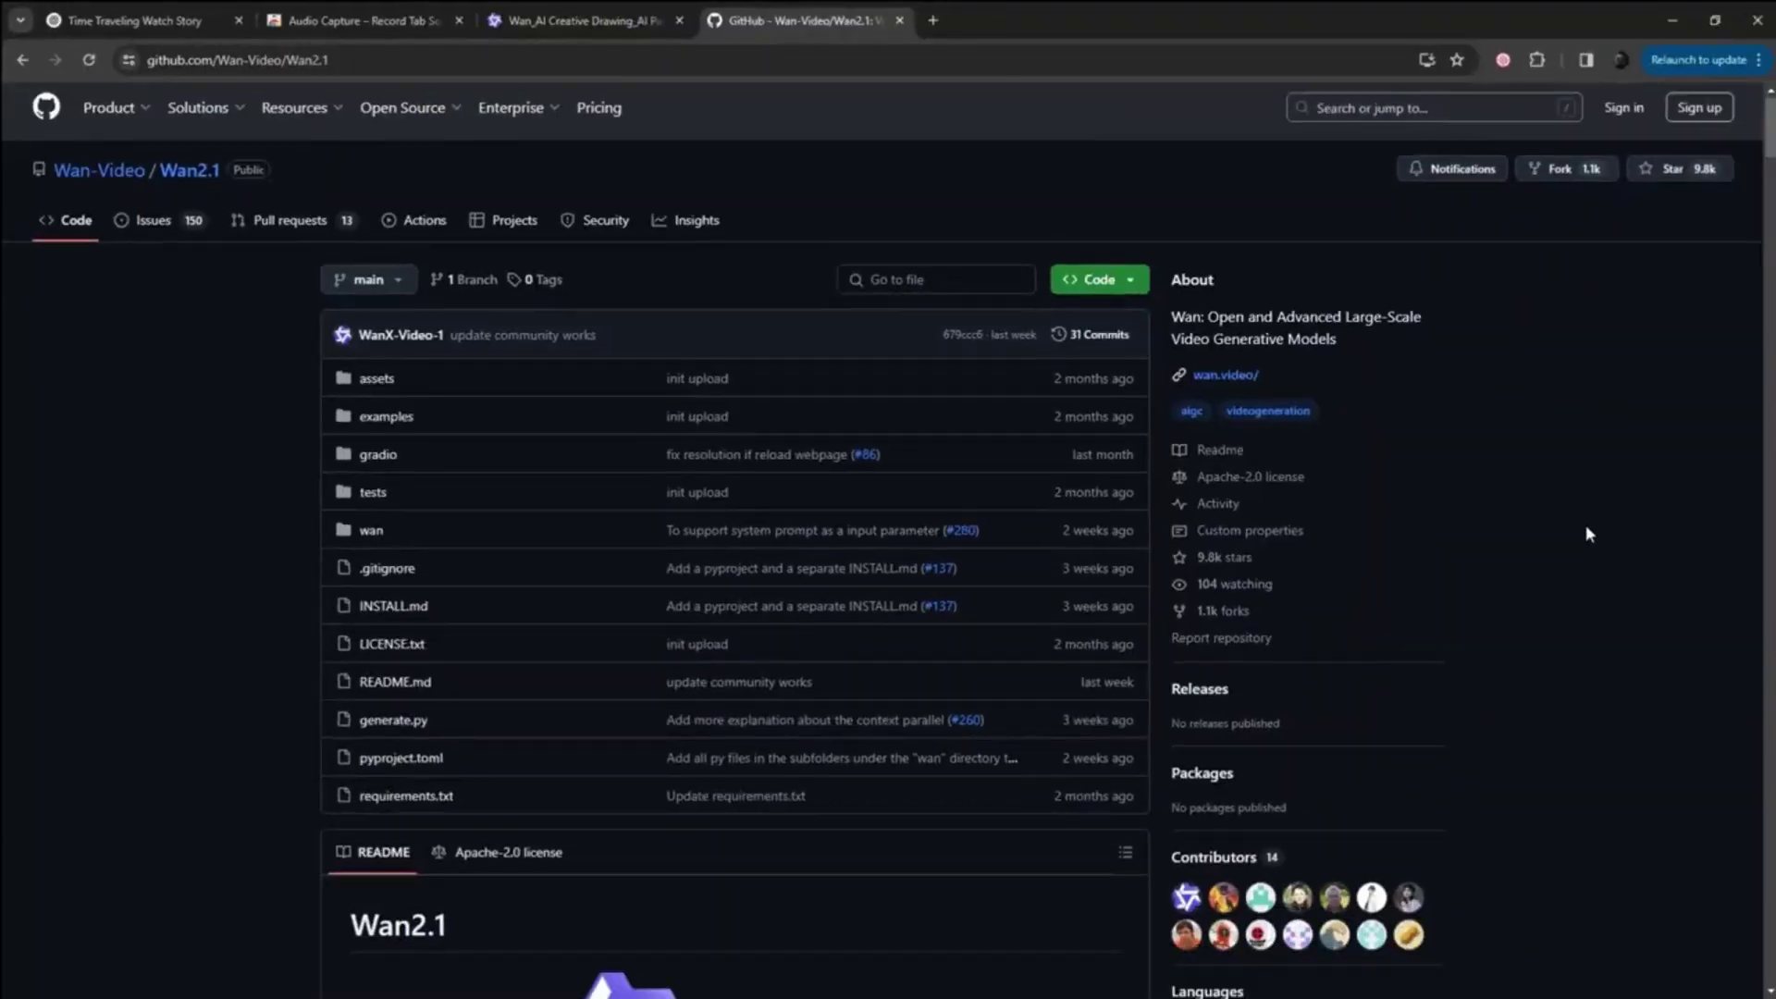
- Examine the Quickstart installation instructions in the Wan2.1 README on GitHub
{"action": "scroll", "coordinate": [1585, 526], "scroll_direction": "down", "scroll_amount": 20}
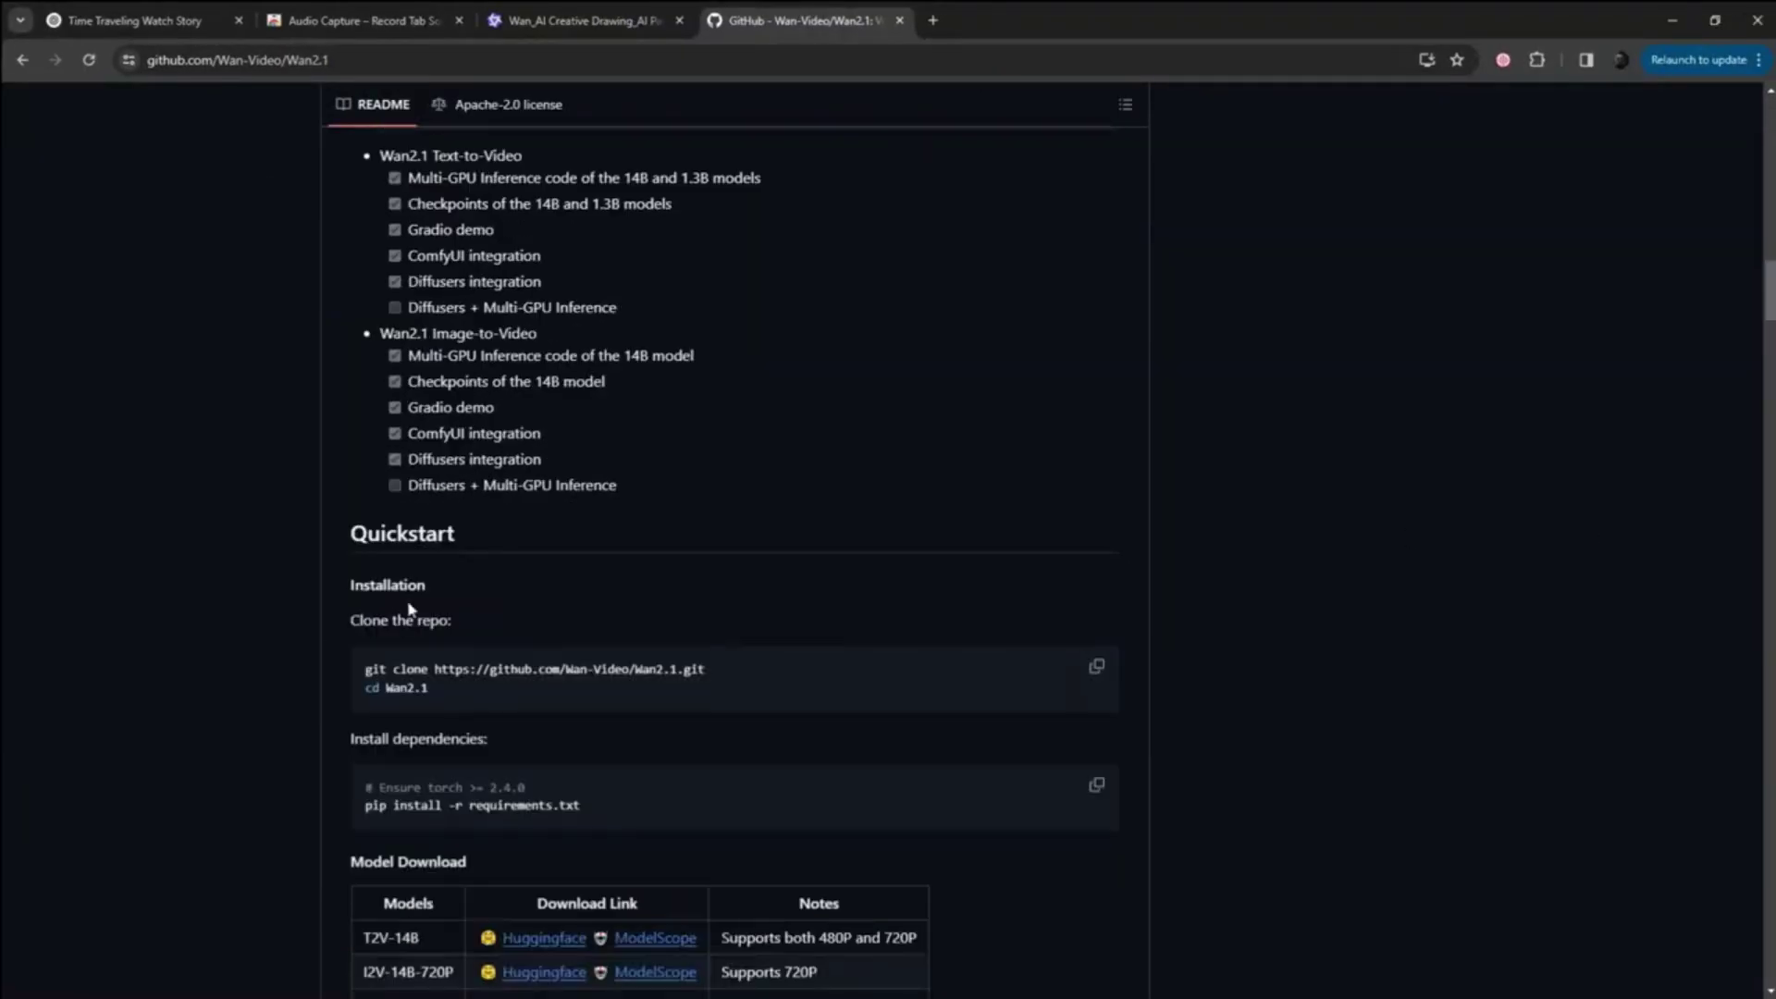
{"action": "left_click_drag", "start_coordinate": [352, 626], "coordinate": [674, 799]}
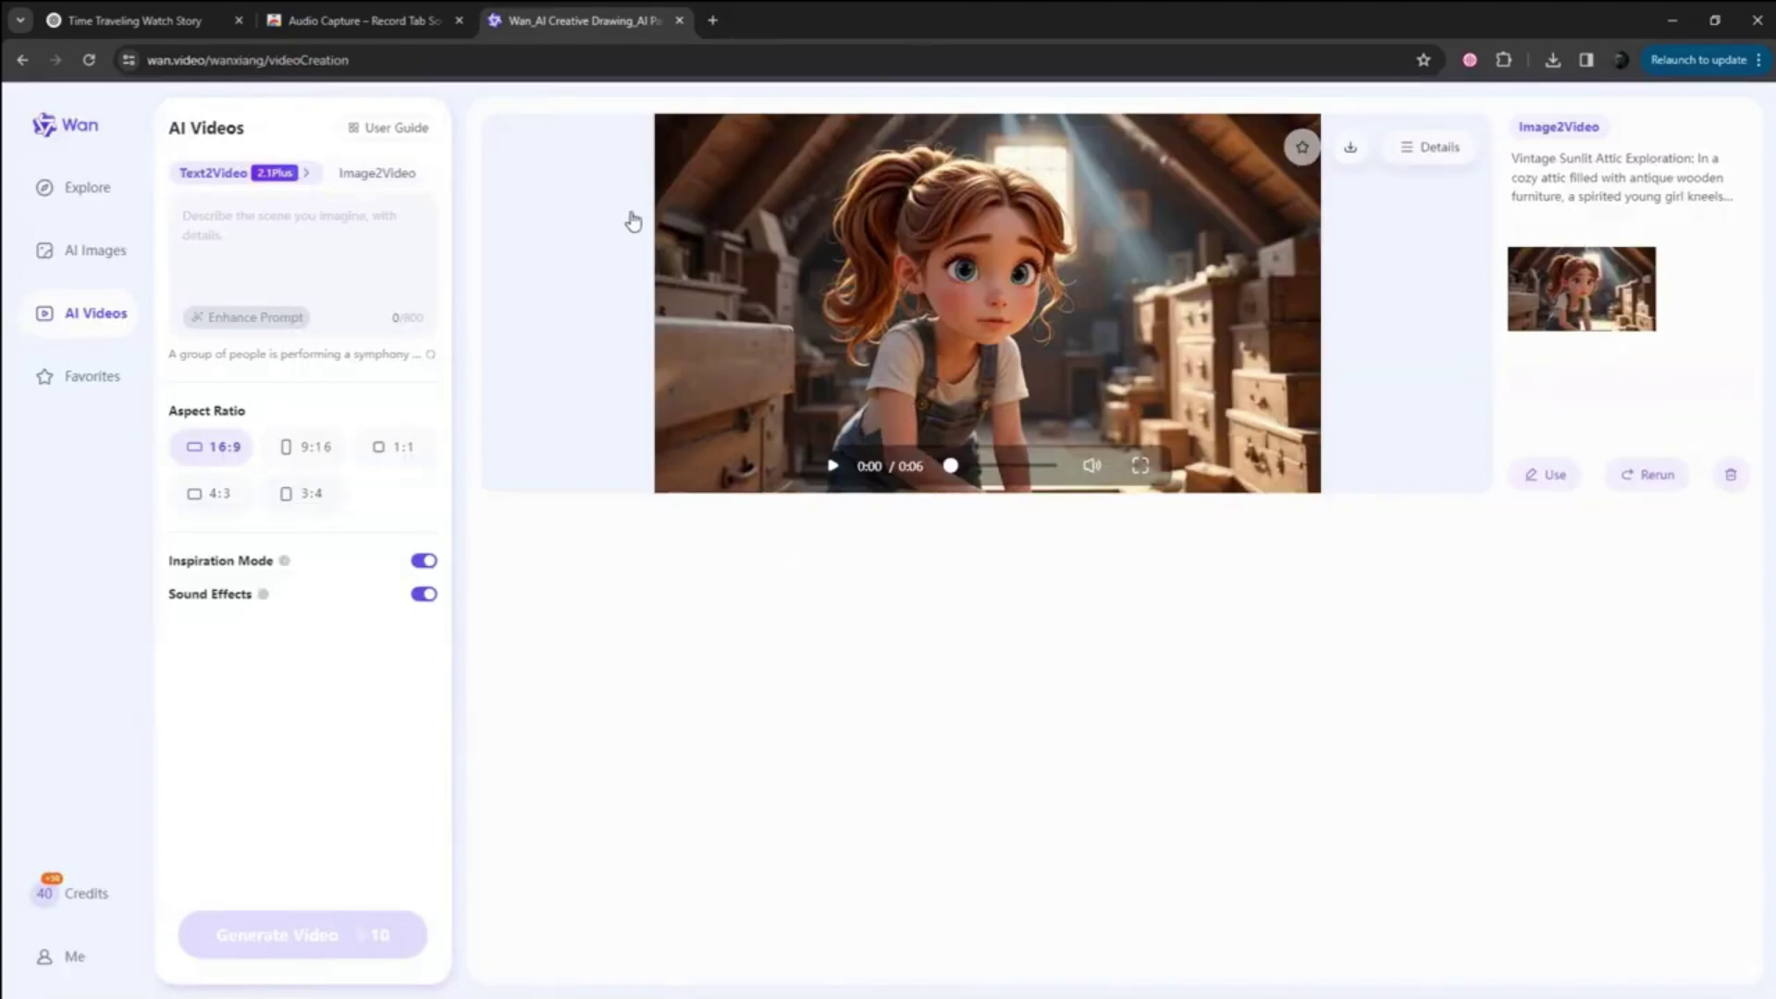
- Play the generated attic video in Wan and dismiss the feedback request
{"action": "left_click", "coordinate": [833, 465]}
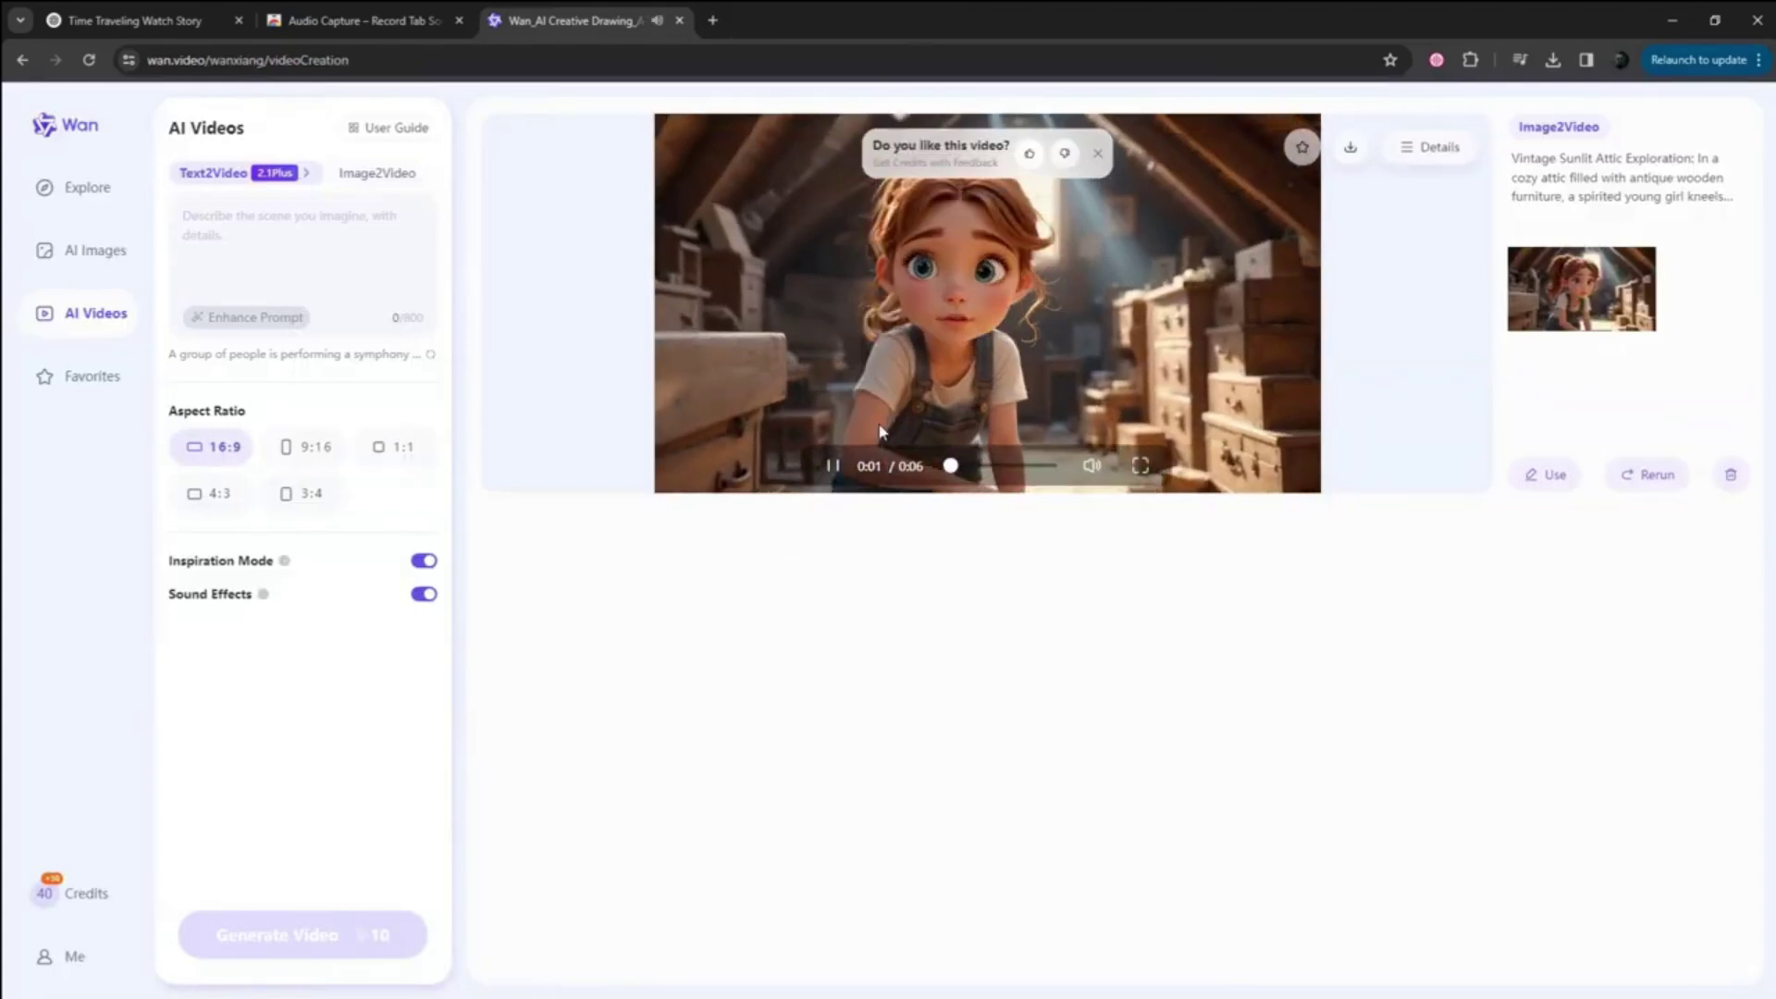
{"action": "left_click", "coordinate": [1098, 154]}
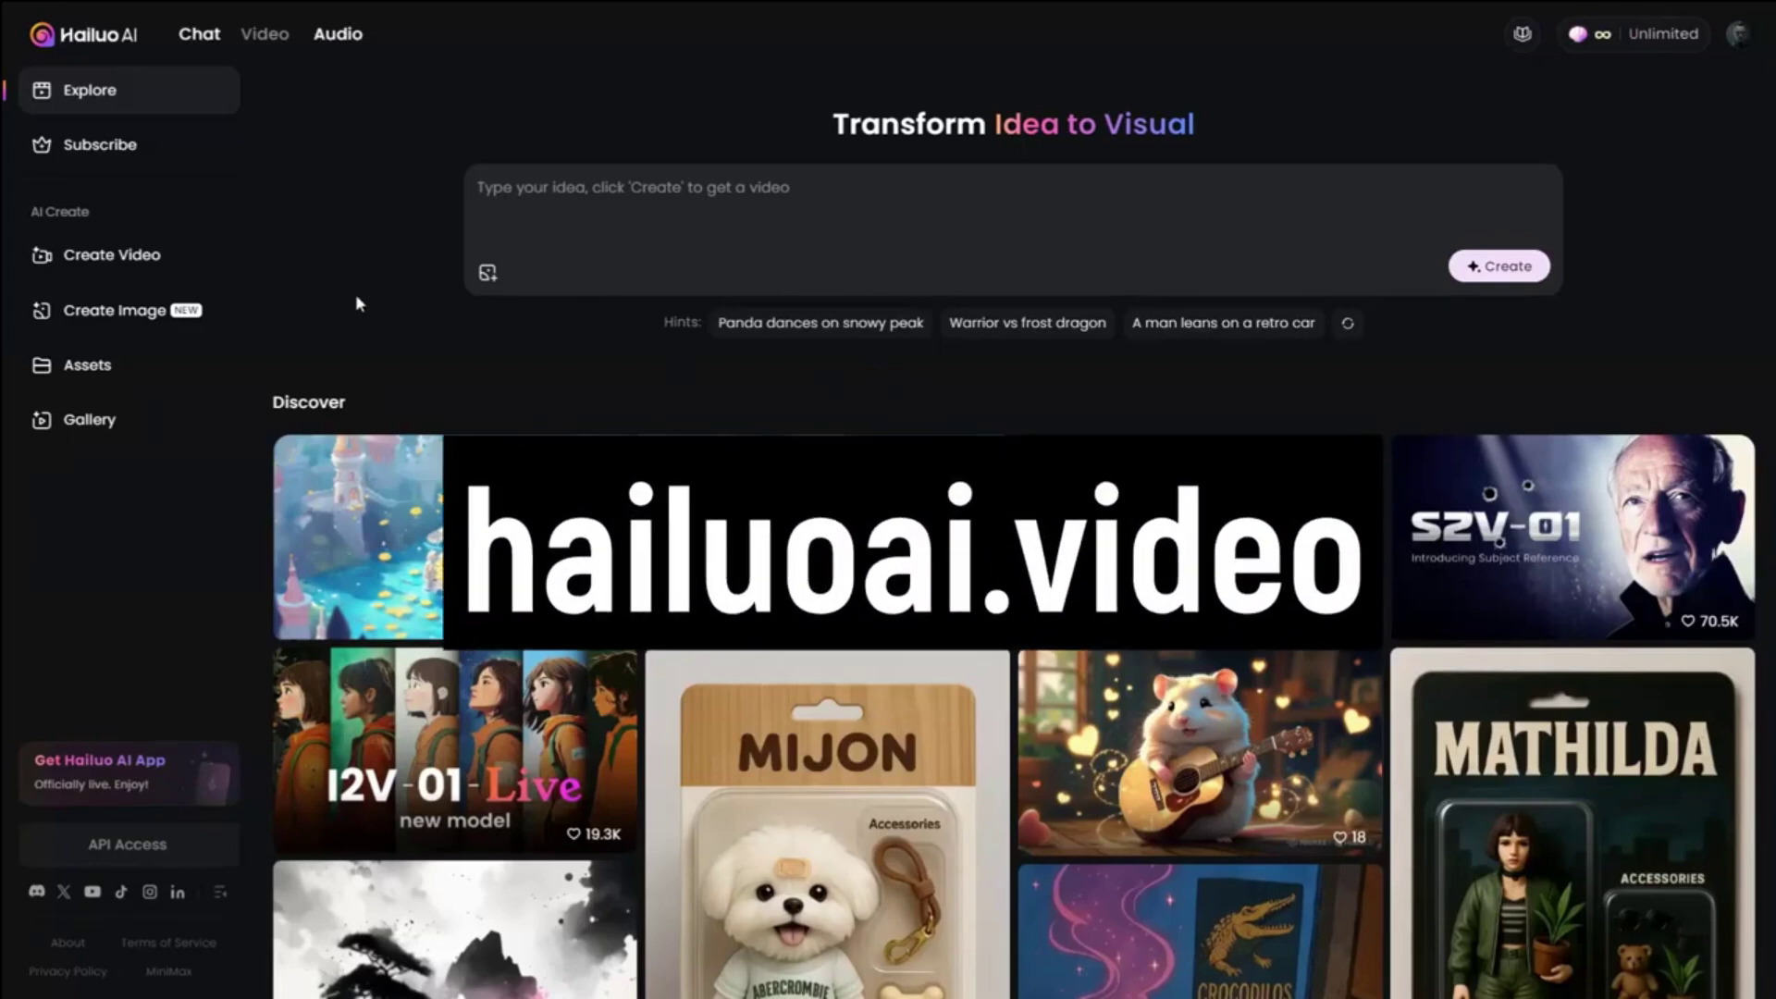
- Switch to Hailuo AI, start an Image to Video creation and upload the Scene 1 image of the girl amid blue swirls
{"action": "left_click", "coordinate": [102, 255]}
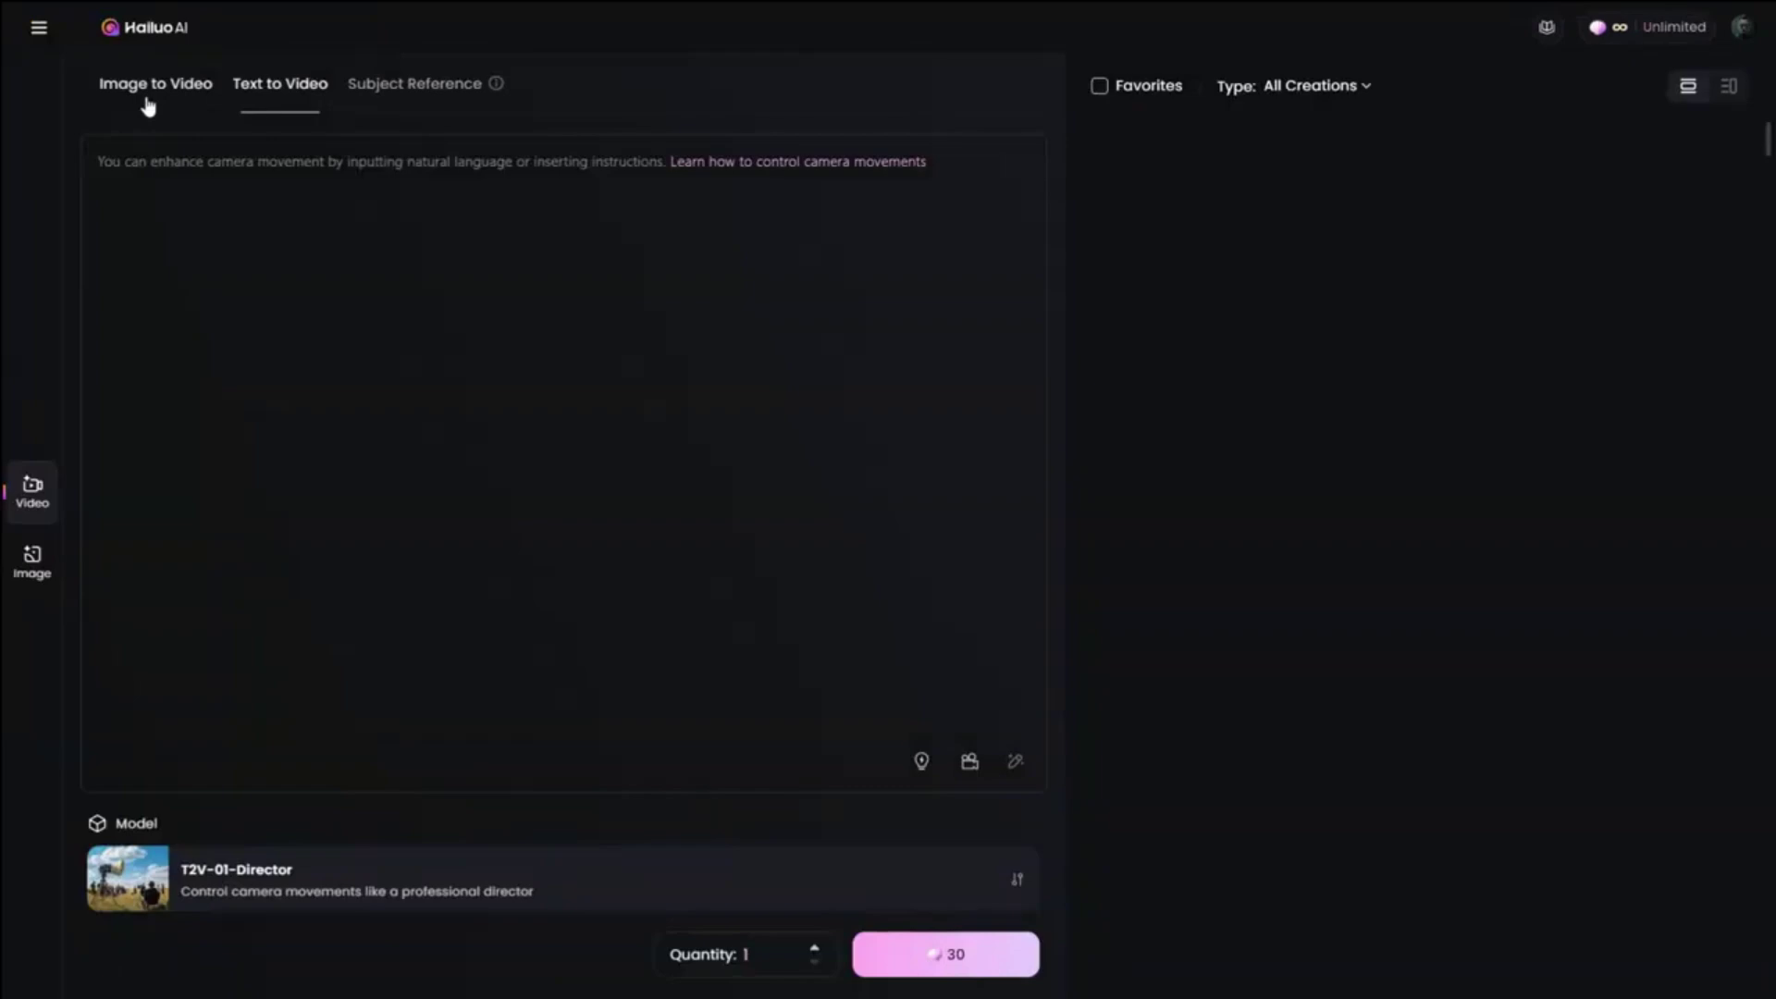
{"action": "left_click", "coordinate": [159, 92]}
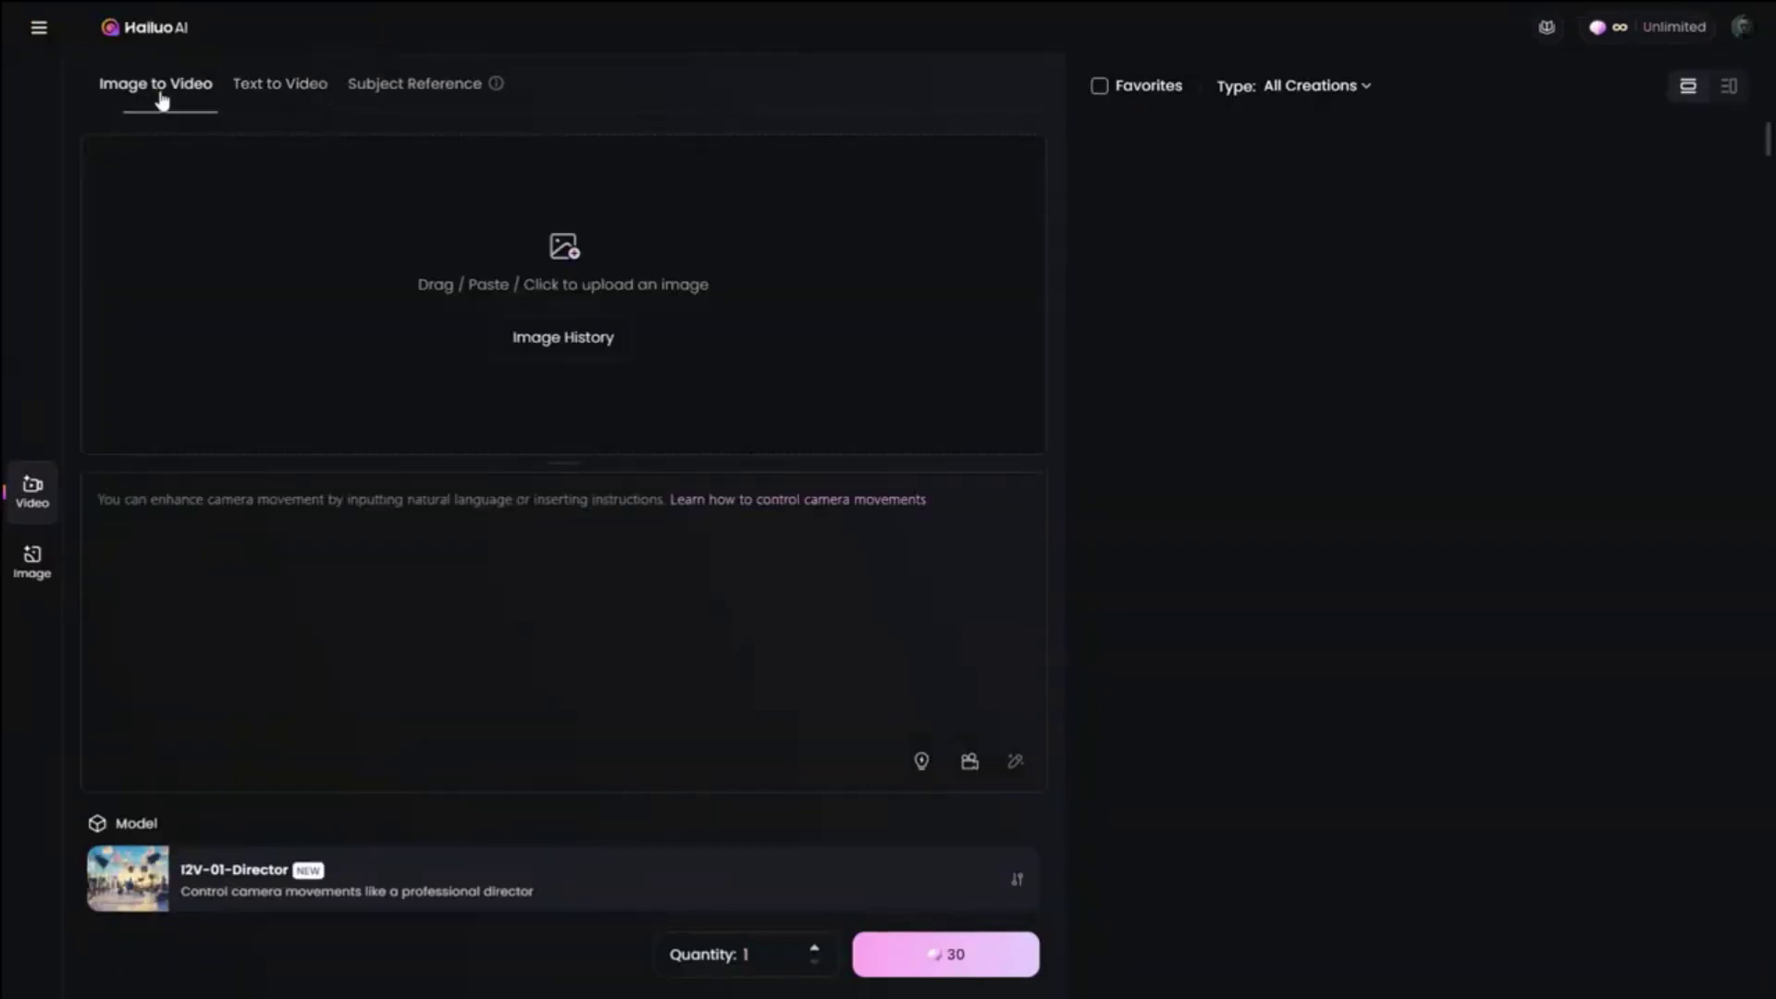
{"action": "left_click", "coordinate": [312, 227]}
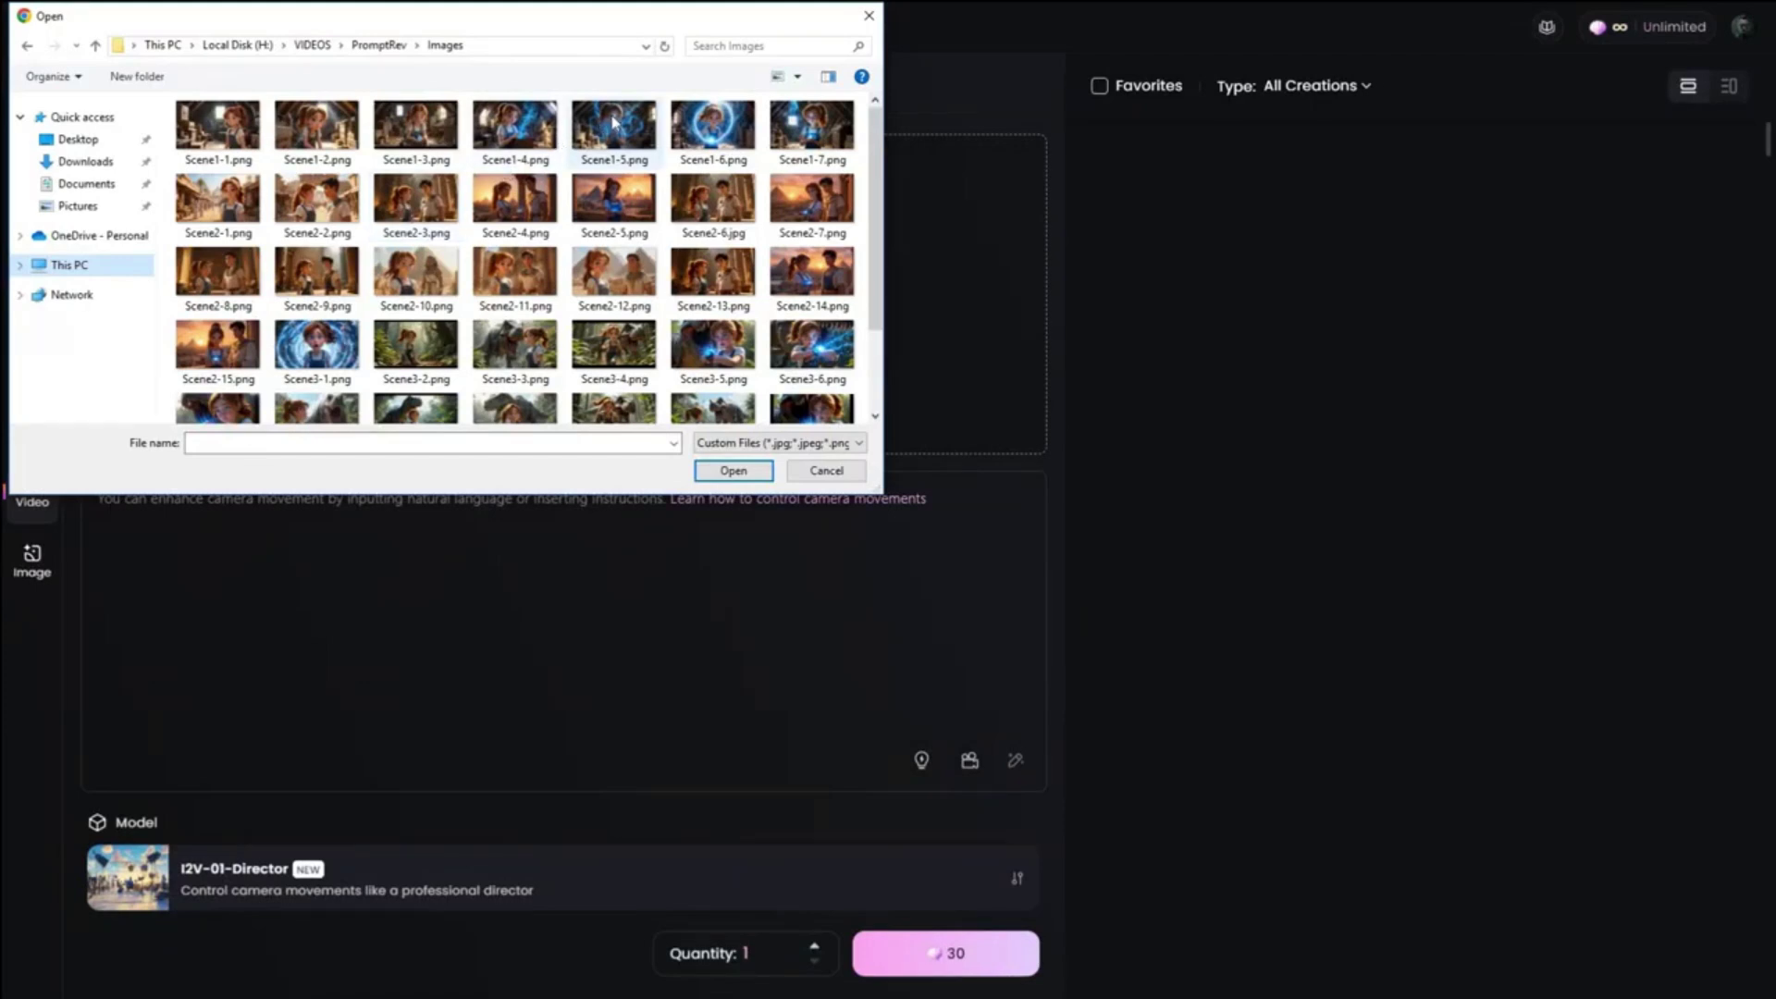
{"action": "left_click", "coordinate": [727, 470]}
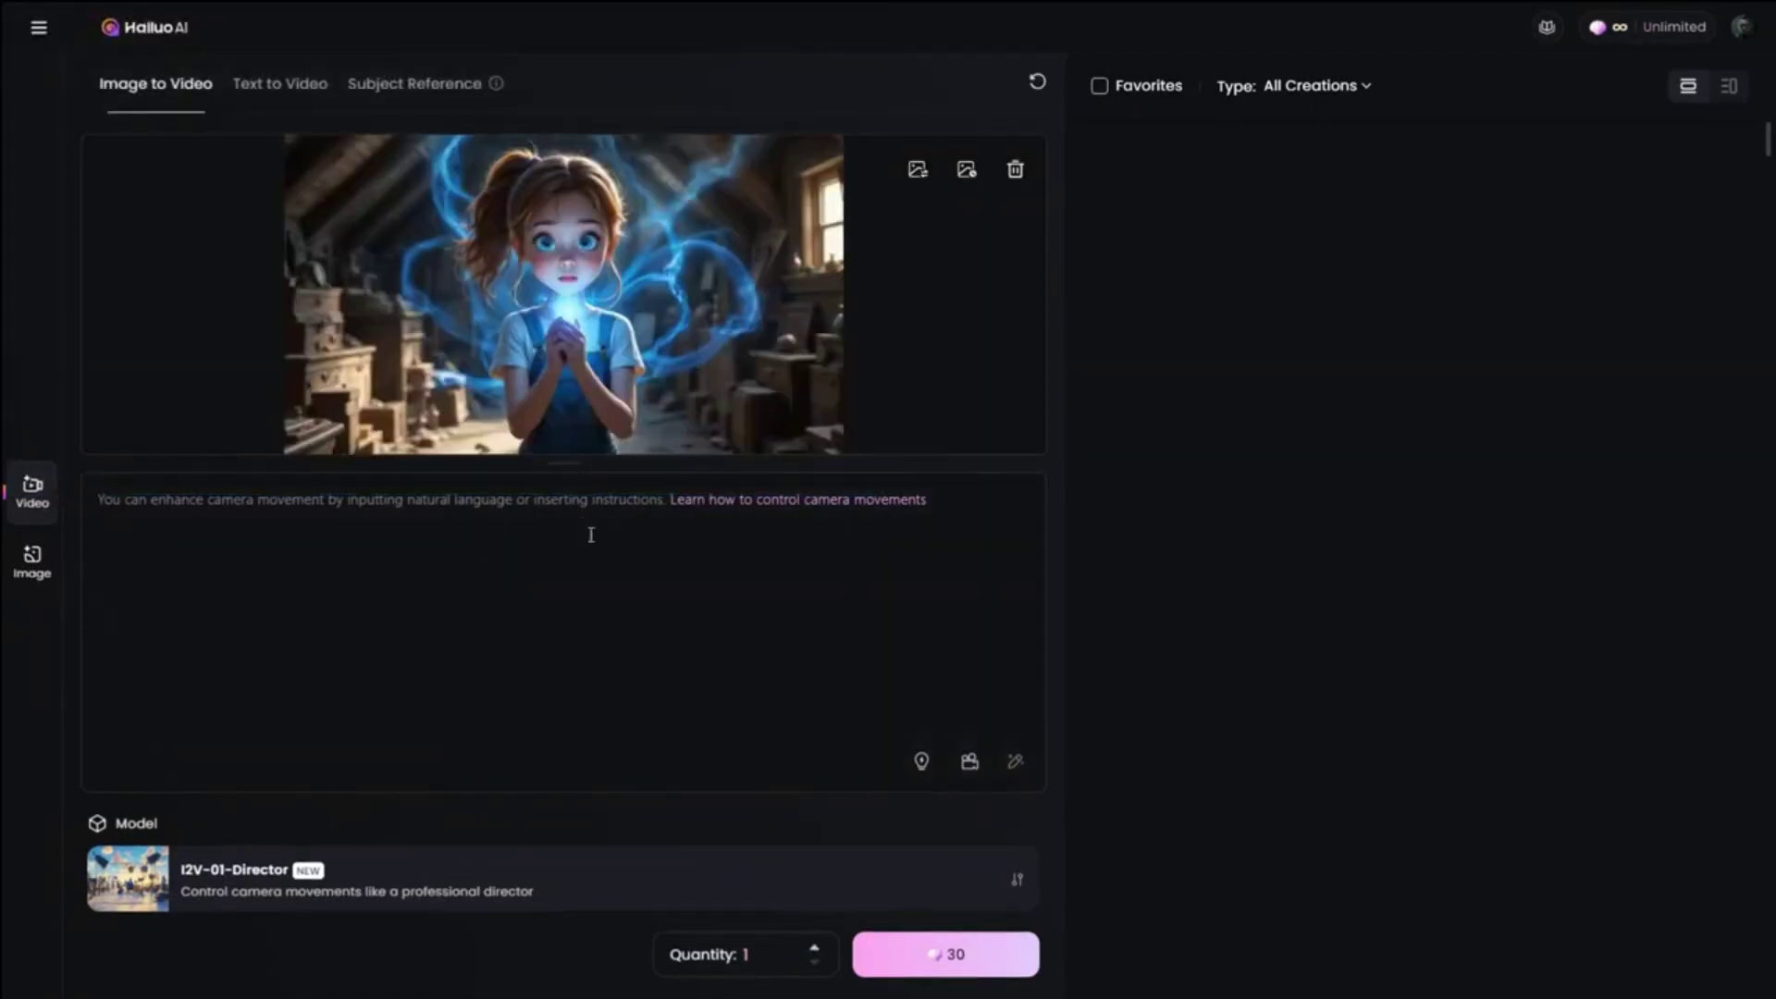
- Enter the prompt about the girl gripping a glowing watch in a swirling blue aura, select the I2V-01 model, and generate the video
{"action": "type", "text": "A curious young girl stands frozen in the attic, gripping a glowing watch. A vibrant blue aura begins to swirl around her, illuminating the dusty attic. Objects around her are slightly levitating, caught in the strange energy. Her expression is a mix of excitement and fear as the magic intensifies."}
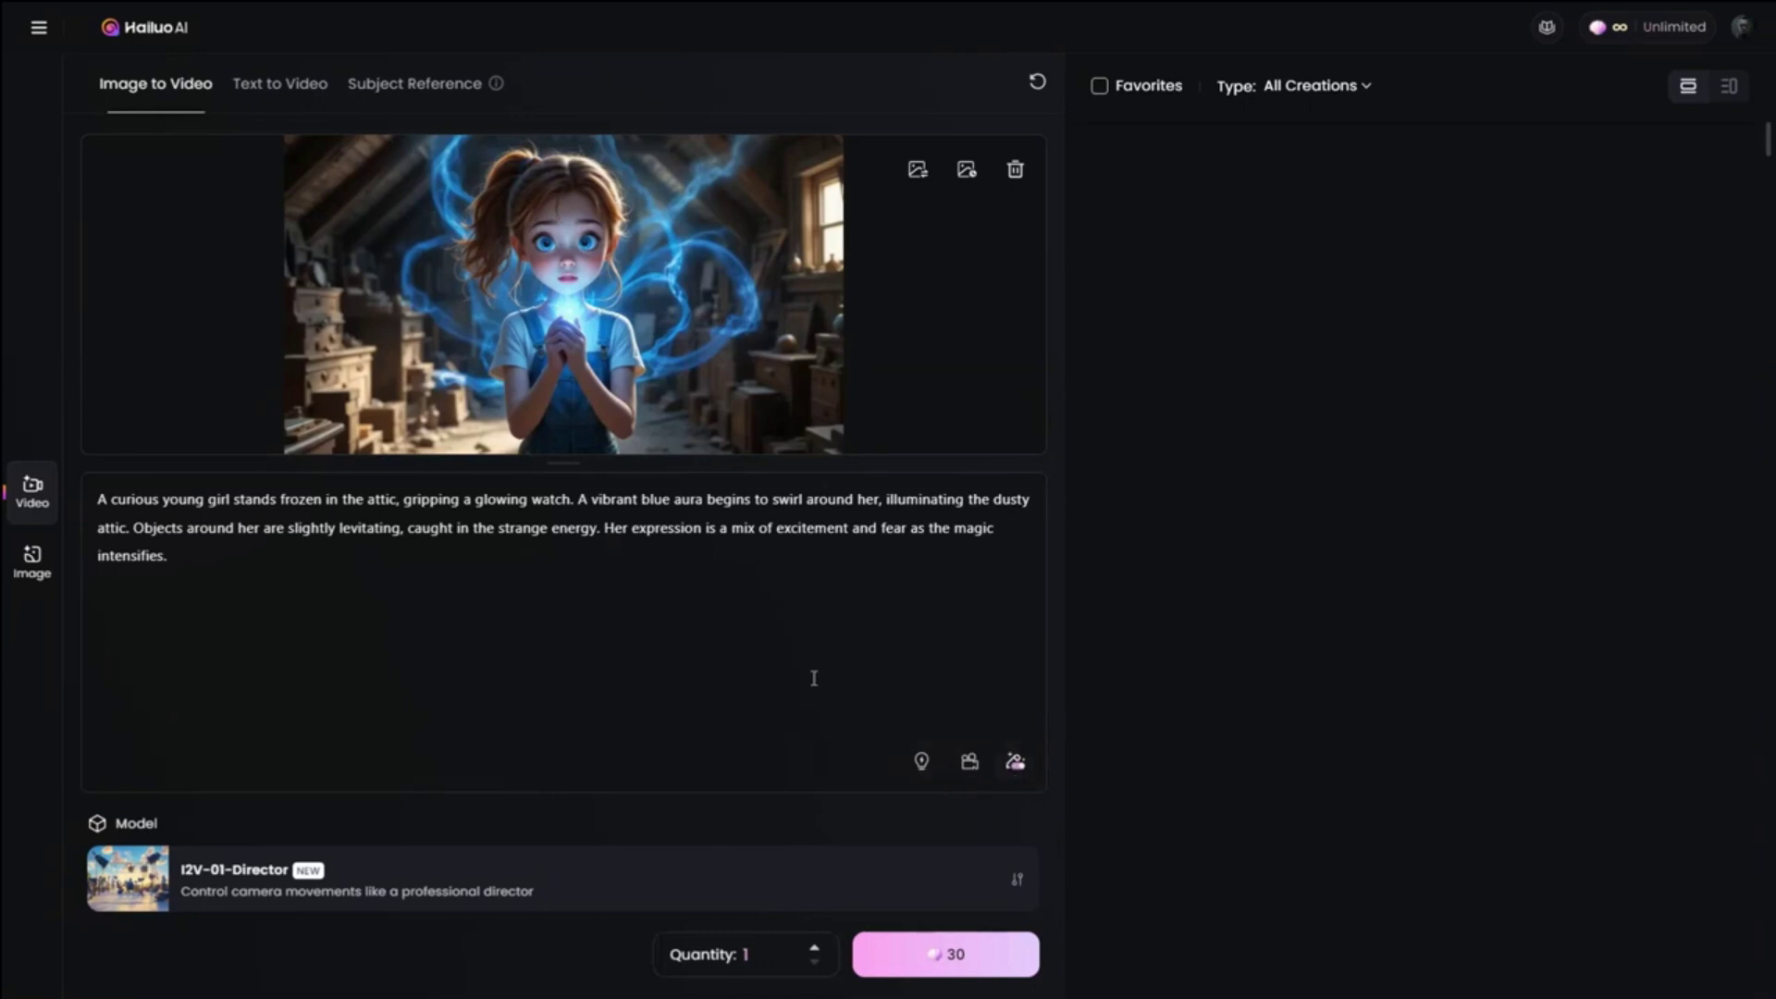
{"action": "left_click", "coordinate": [544, 879]}
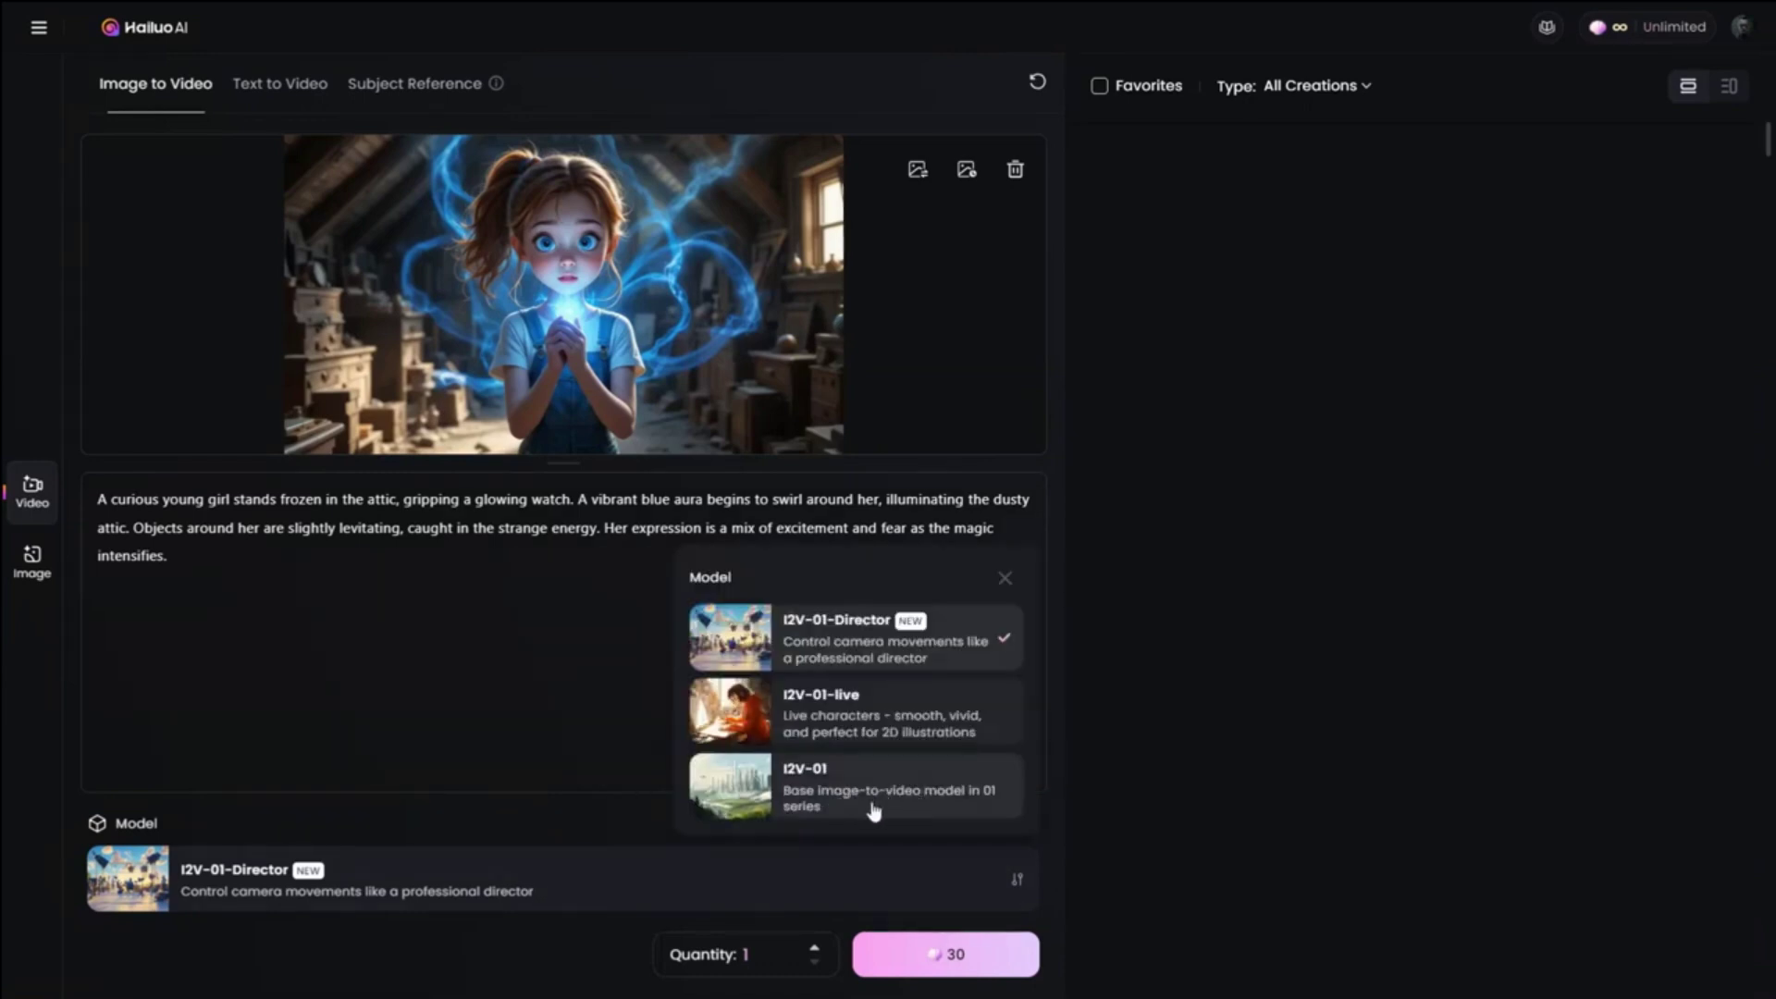
{"action": "left_click", "coordinate": [870, 803]}
{"action": "left_click", "coordinate": [944, 951]}
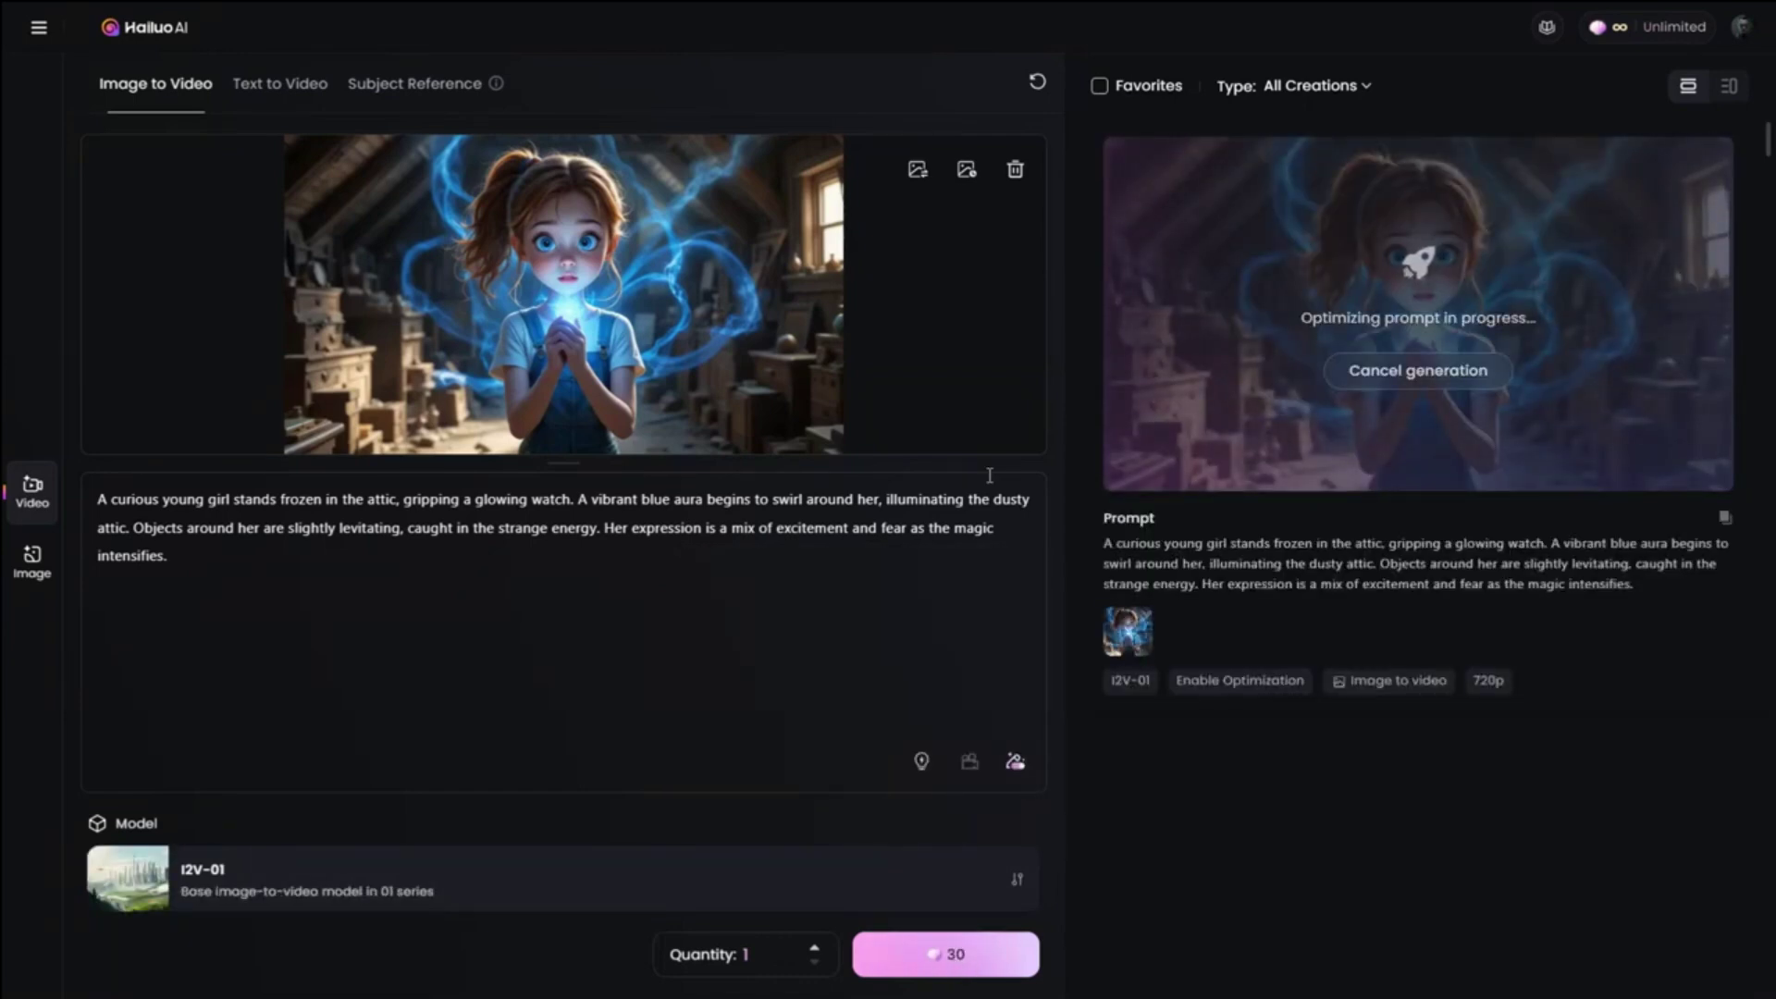
- Replace the uploaded image with the Scene 1 picture of the girl holding the glowing watch and generate another video
{"action": "left_click", "coordinate": [1015, 169]}
{"action": "left_click", "coordinate": [436, 238]}
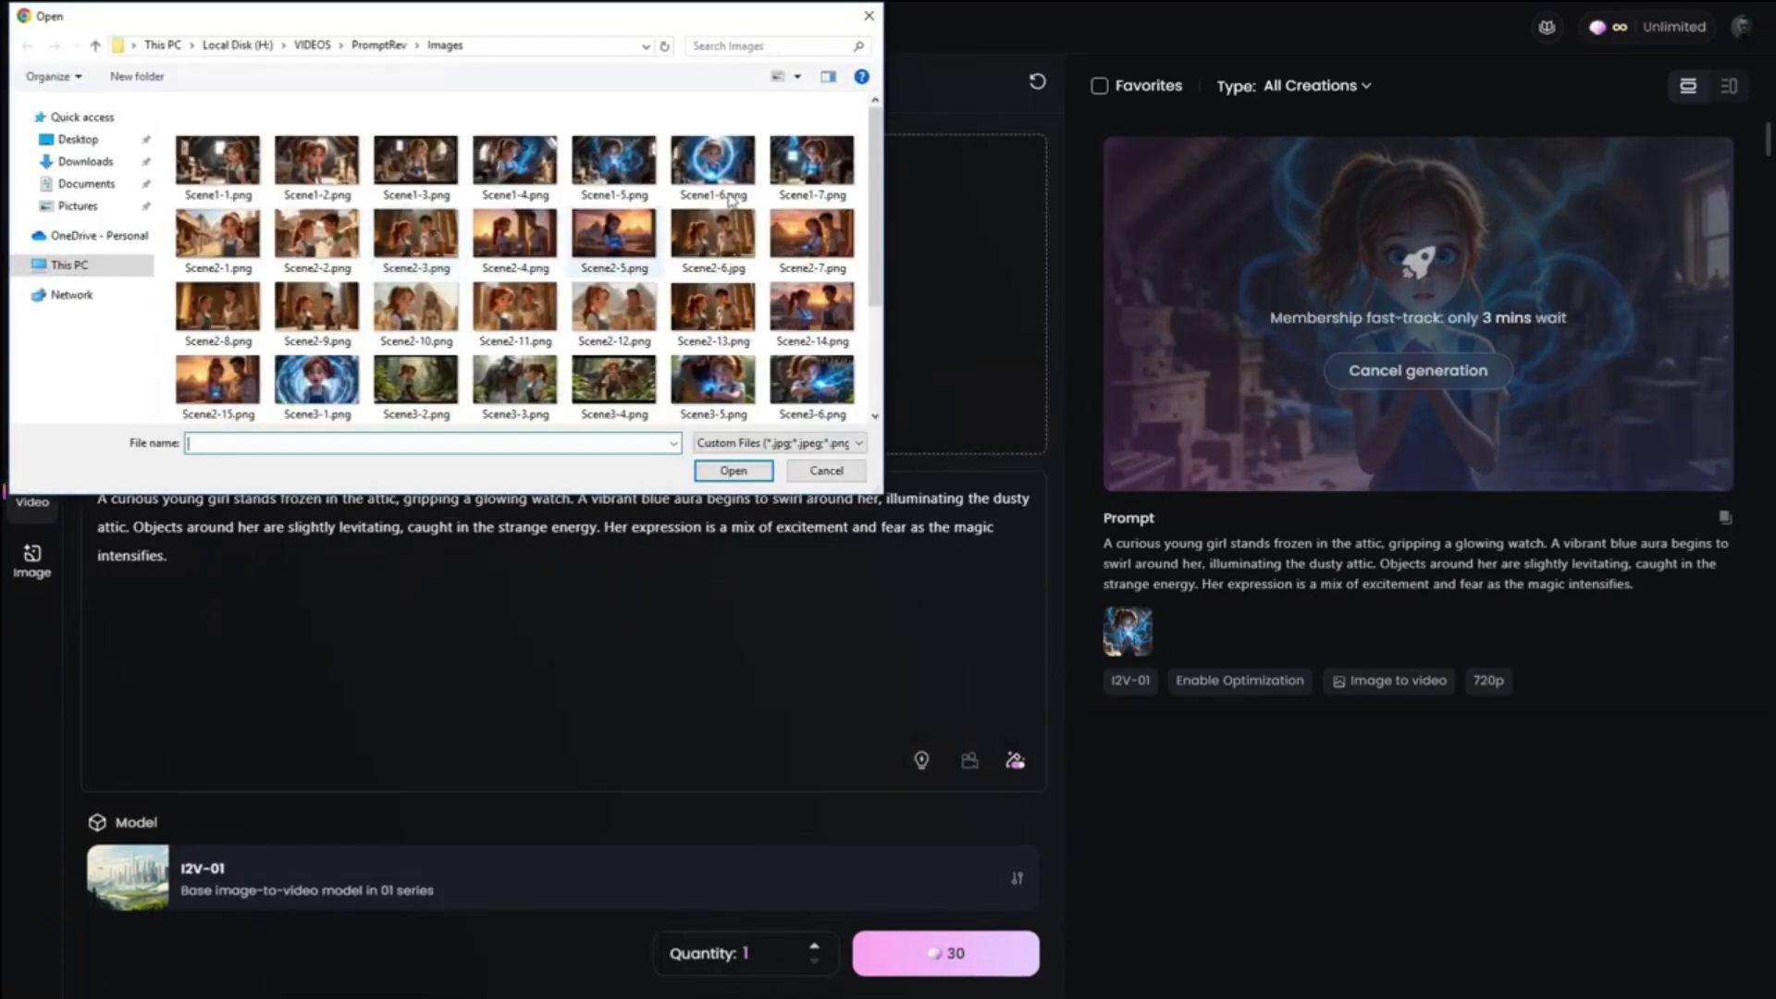
{"action": "left_click", "coordinate": [731, 199]}
{"action": "left_click", "coordinate": [733, 470]}
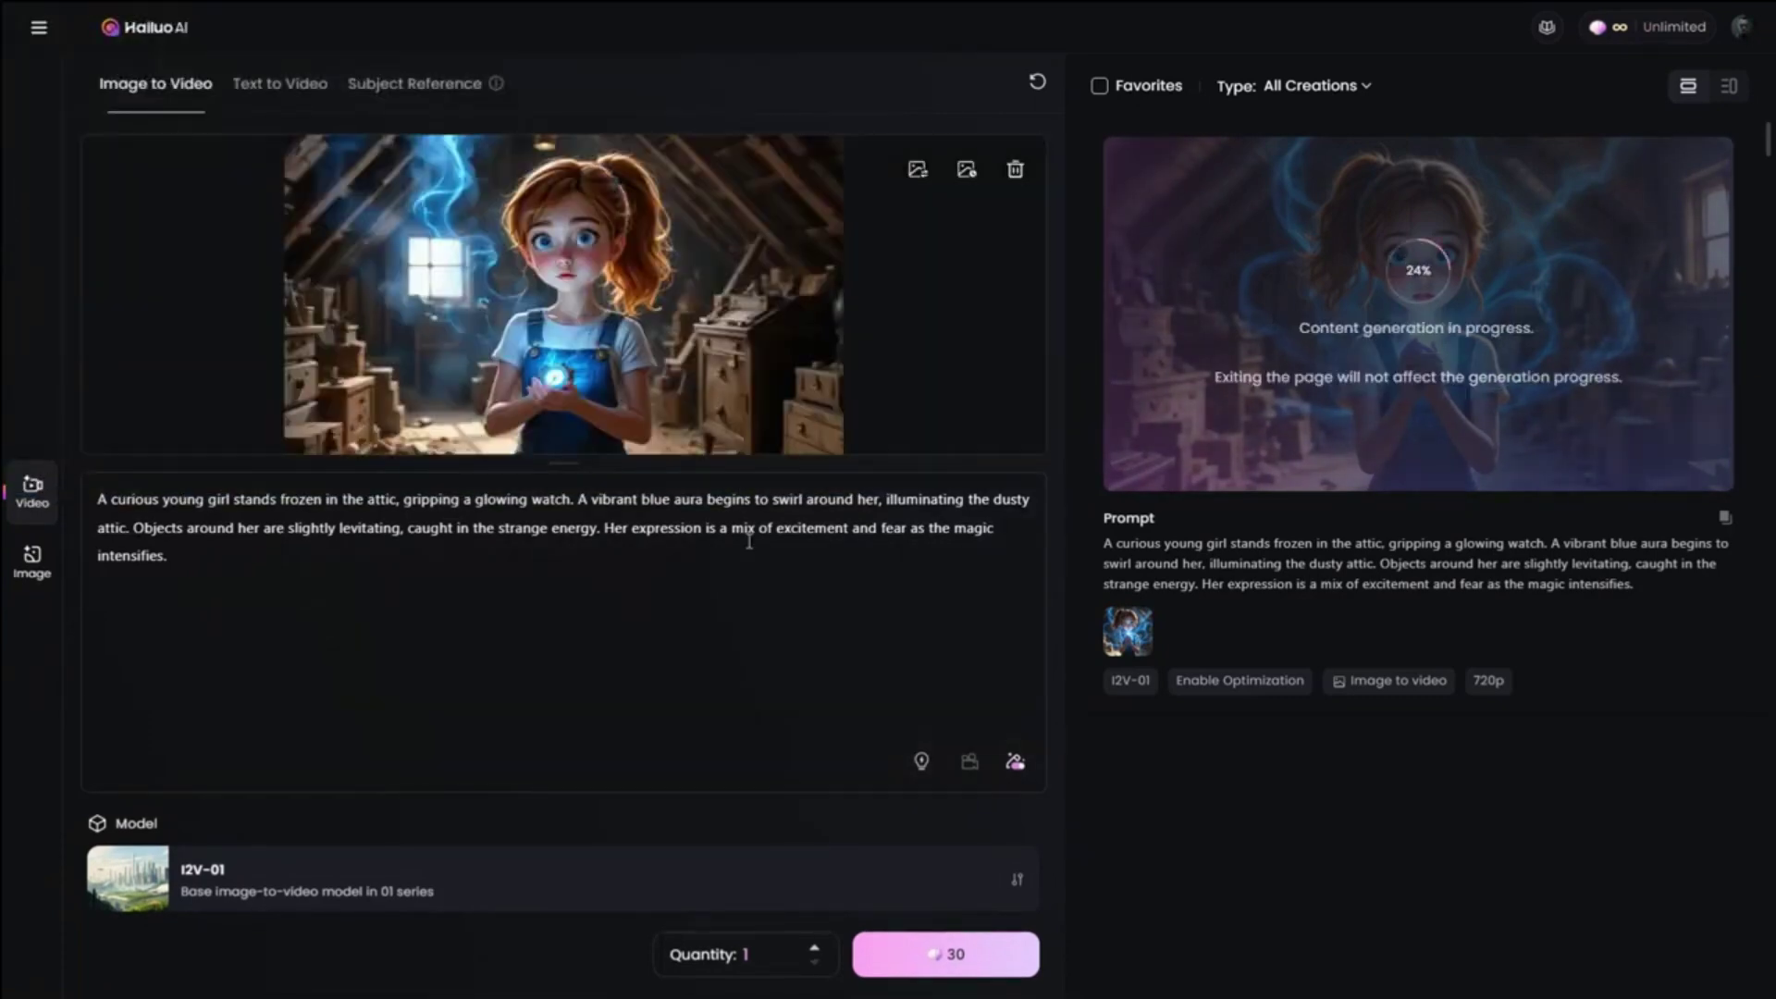
{"action": "left_click", "coordinate": [948, 967]}
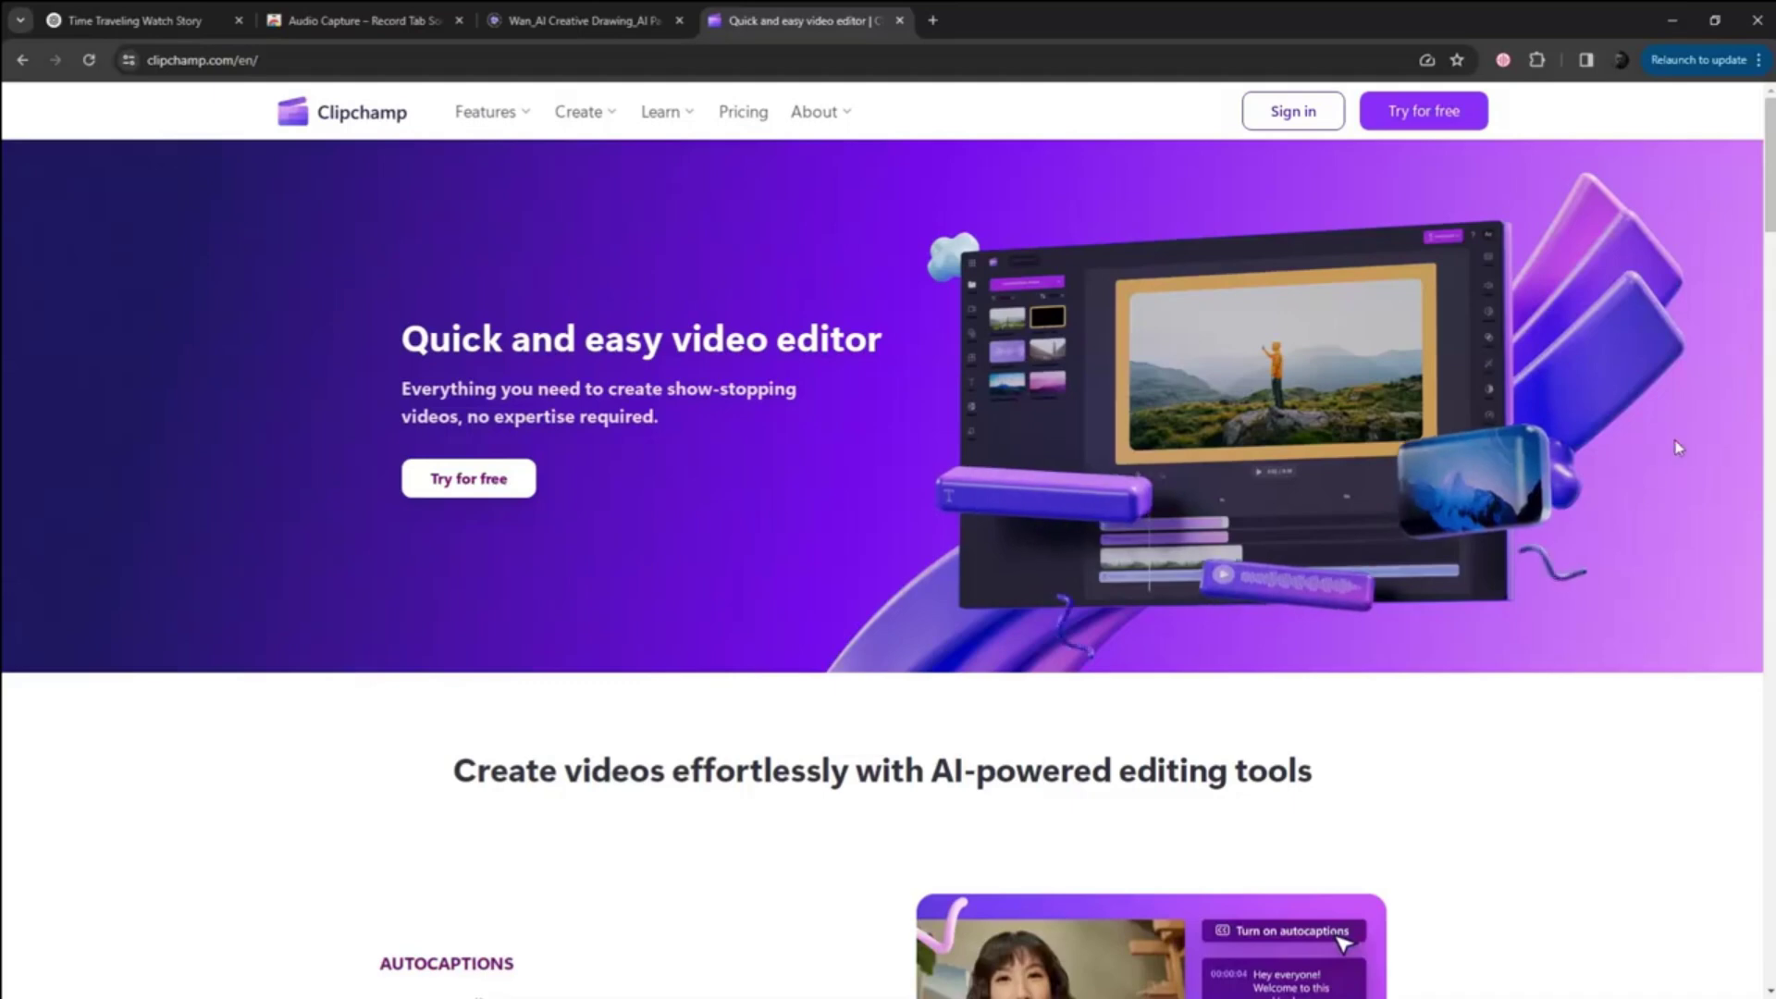
- Look over Clipchamp's homepage features, sign in with email and create a new video from scratch
{"action": "scroll", "coordinate": [1679, 447], "scroll_direction": "down", "scroll_amount": 15}
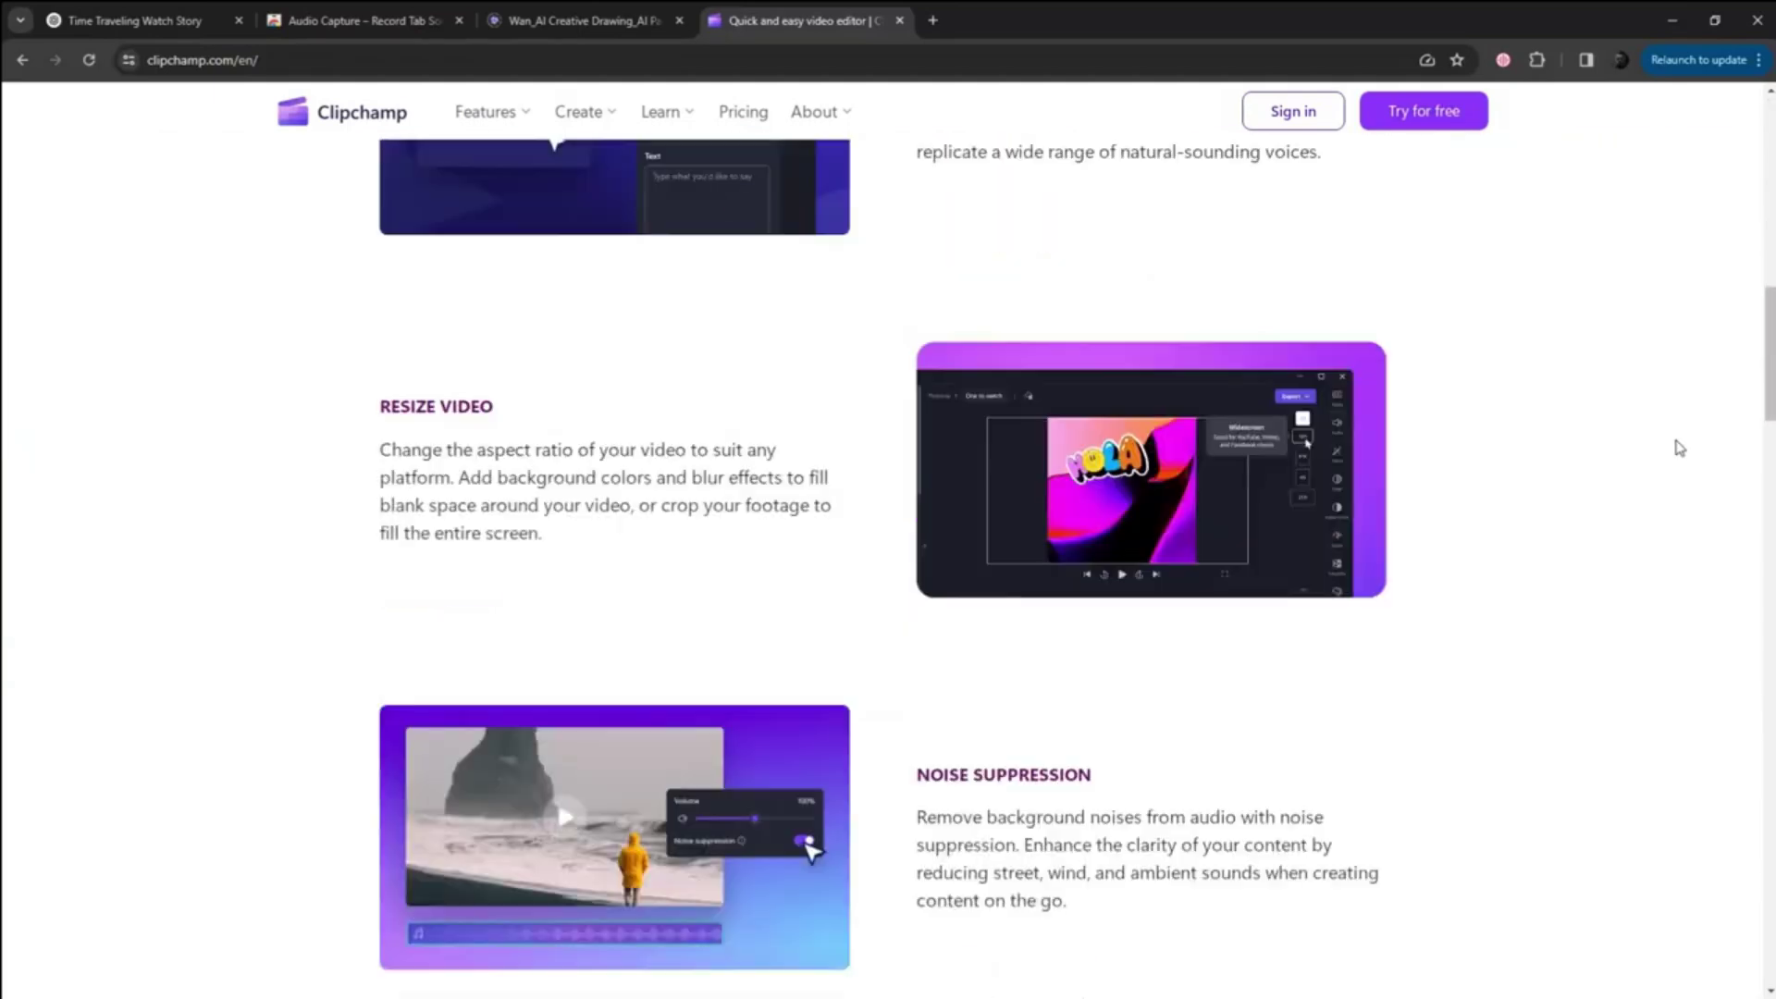
{"action": "scroll", "coordinate": [1679, 447], "scroll_direction": "up", "scroll_amount": 12}
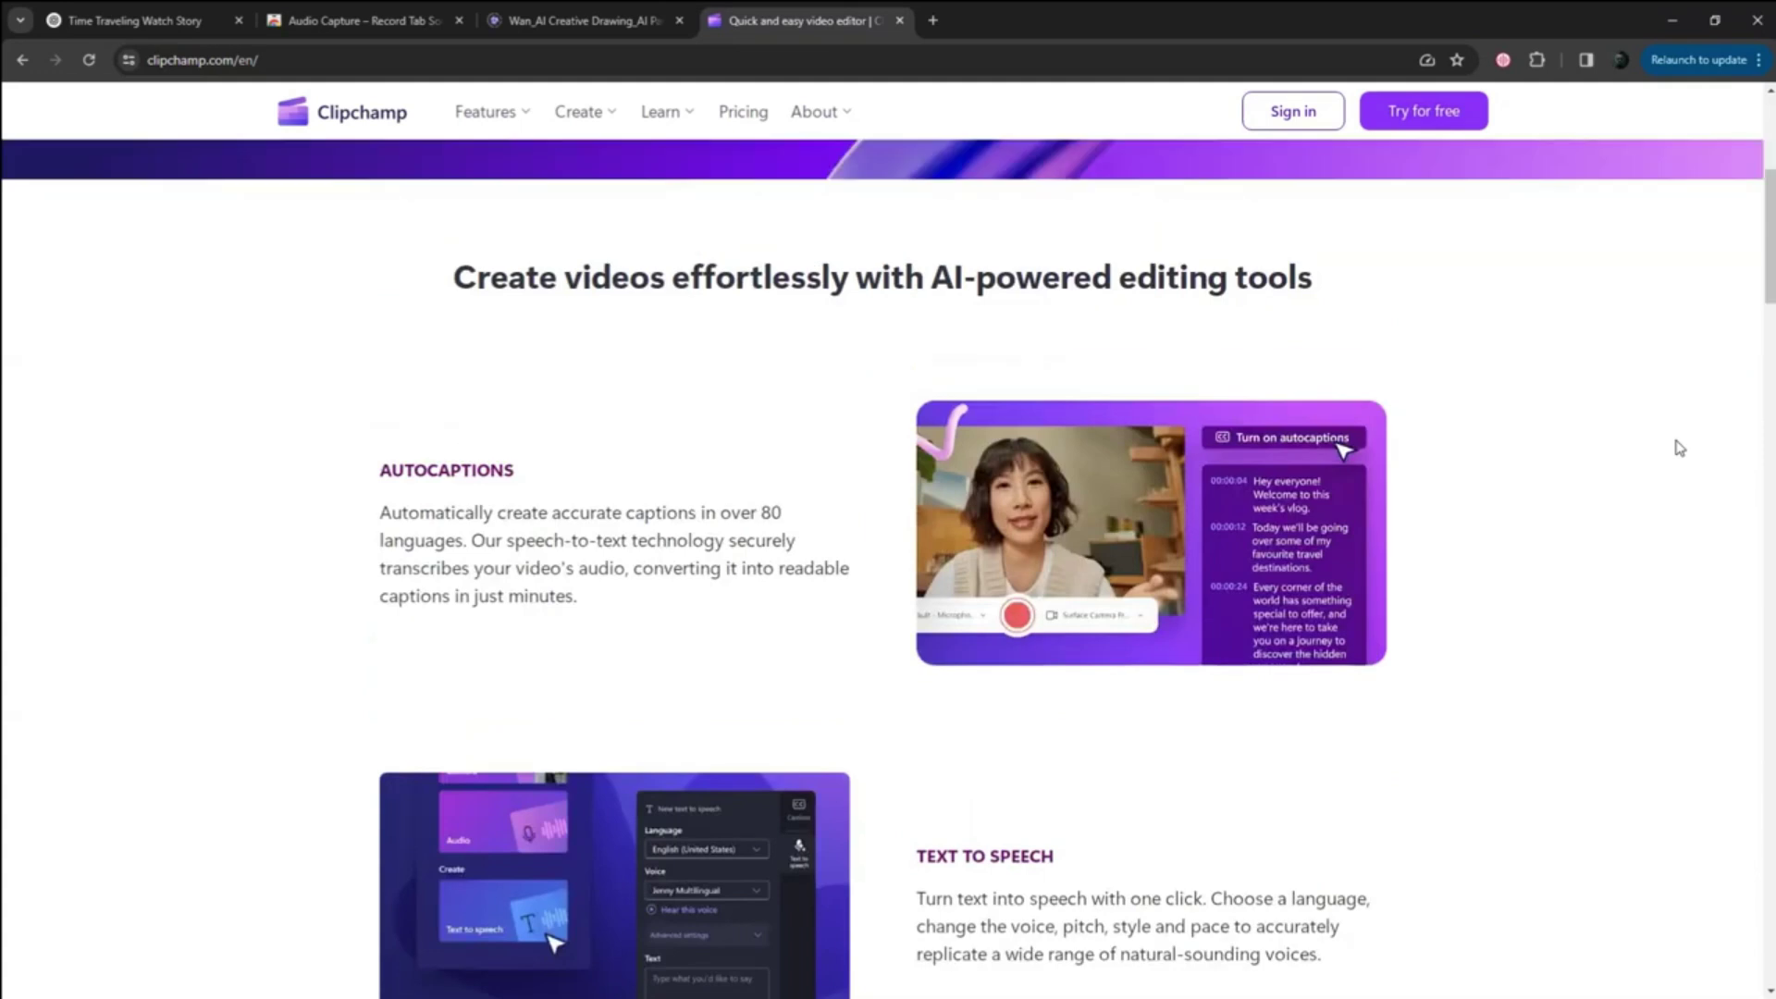
{"action": "scroll", "coordinate": [1680, 448], "scroll_direction": "up", "scroll_amount": 3}
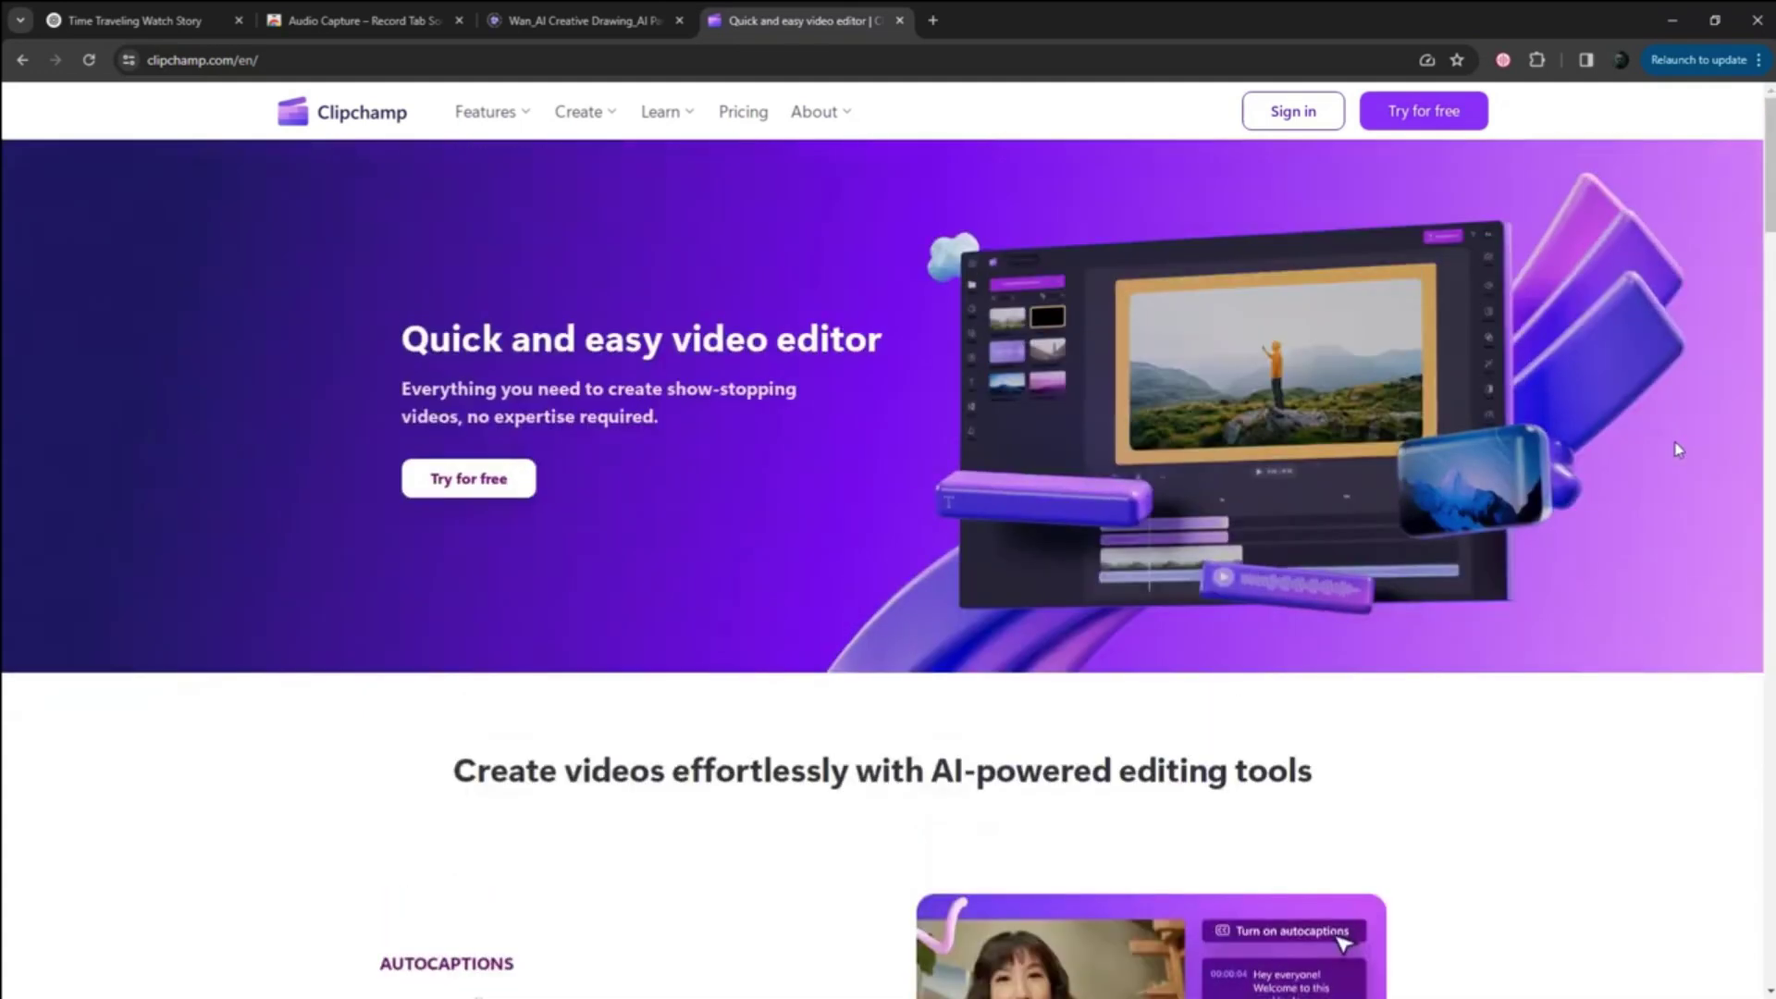
{"action": "left_click", "coordinate": [1425, 120]}
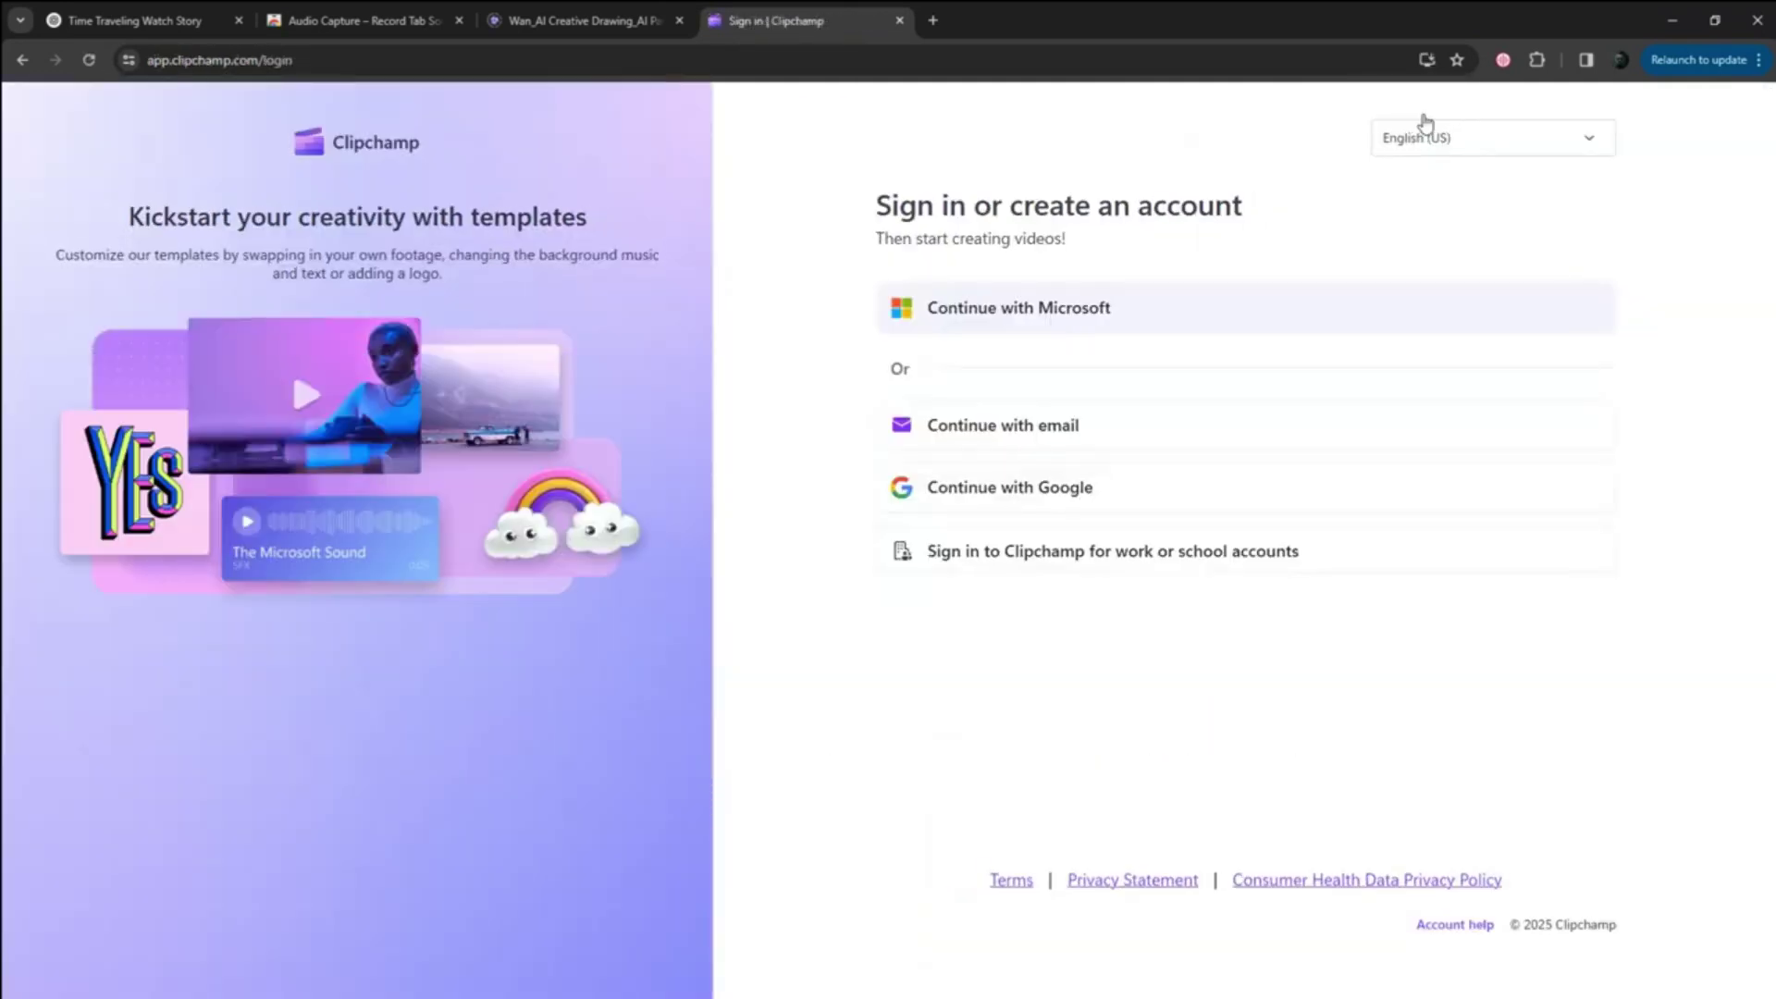
{"action": "left_click", "coordinate": [1054, 435]}
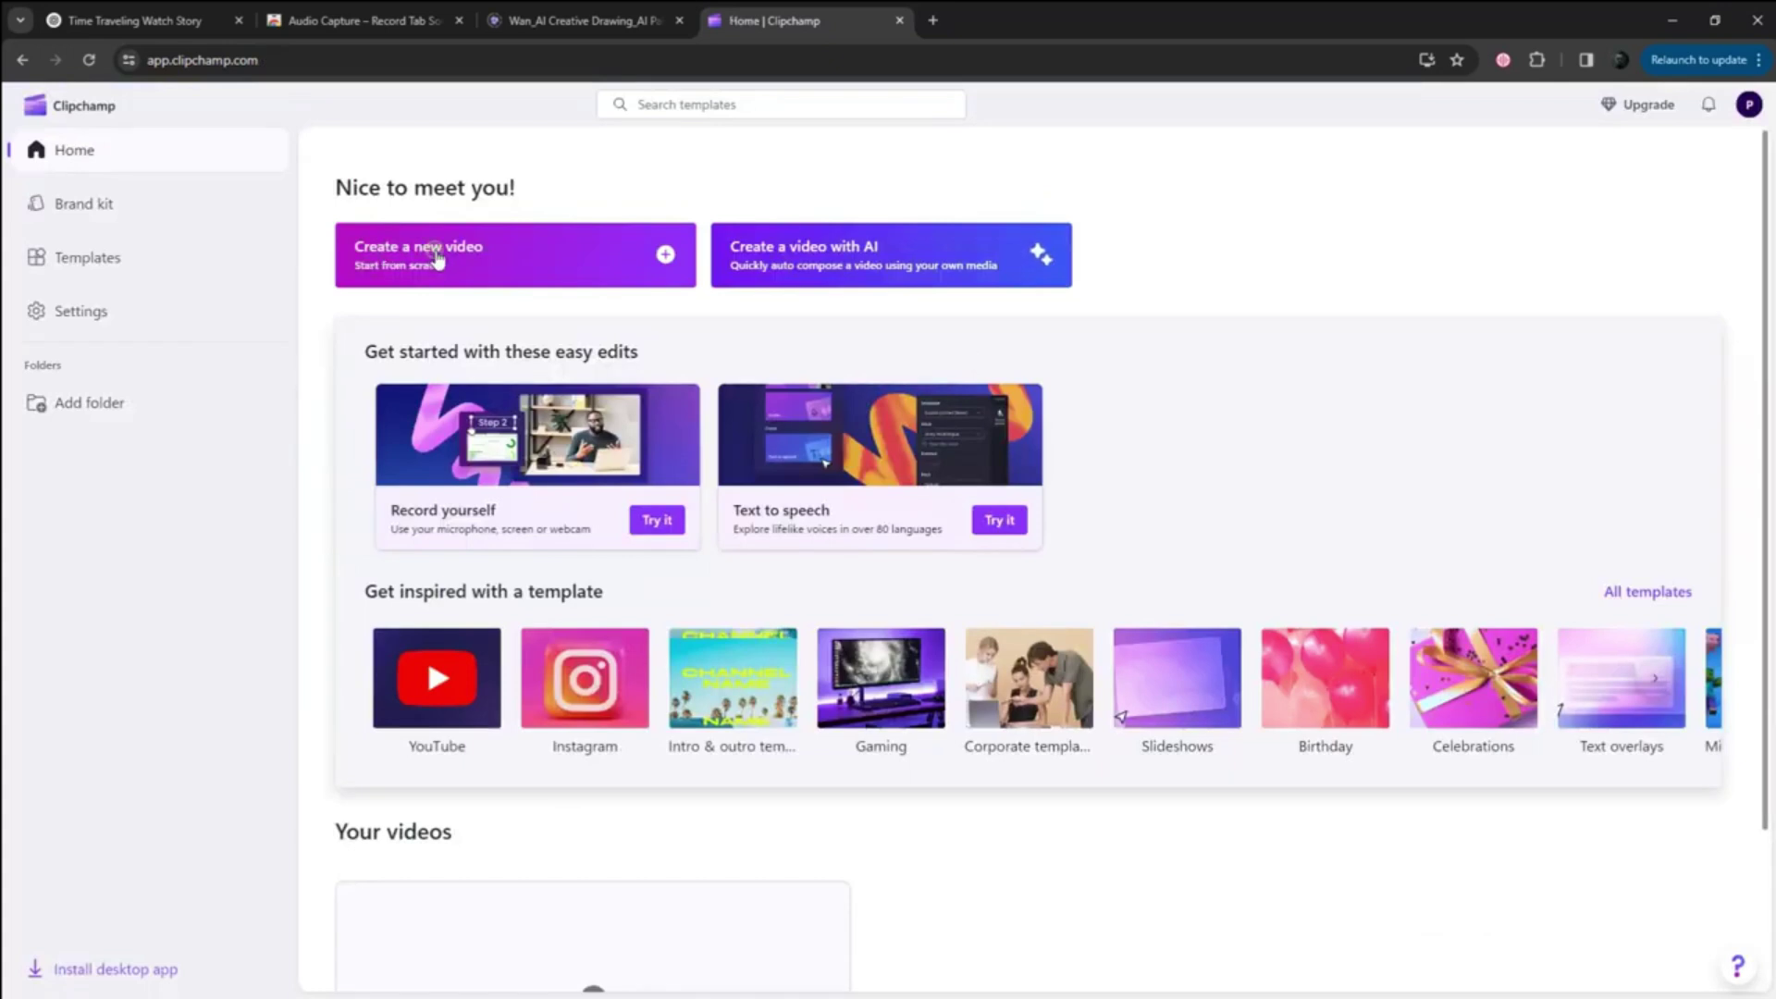
{"action": "left_click", "coordinate": [439, 260]}
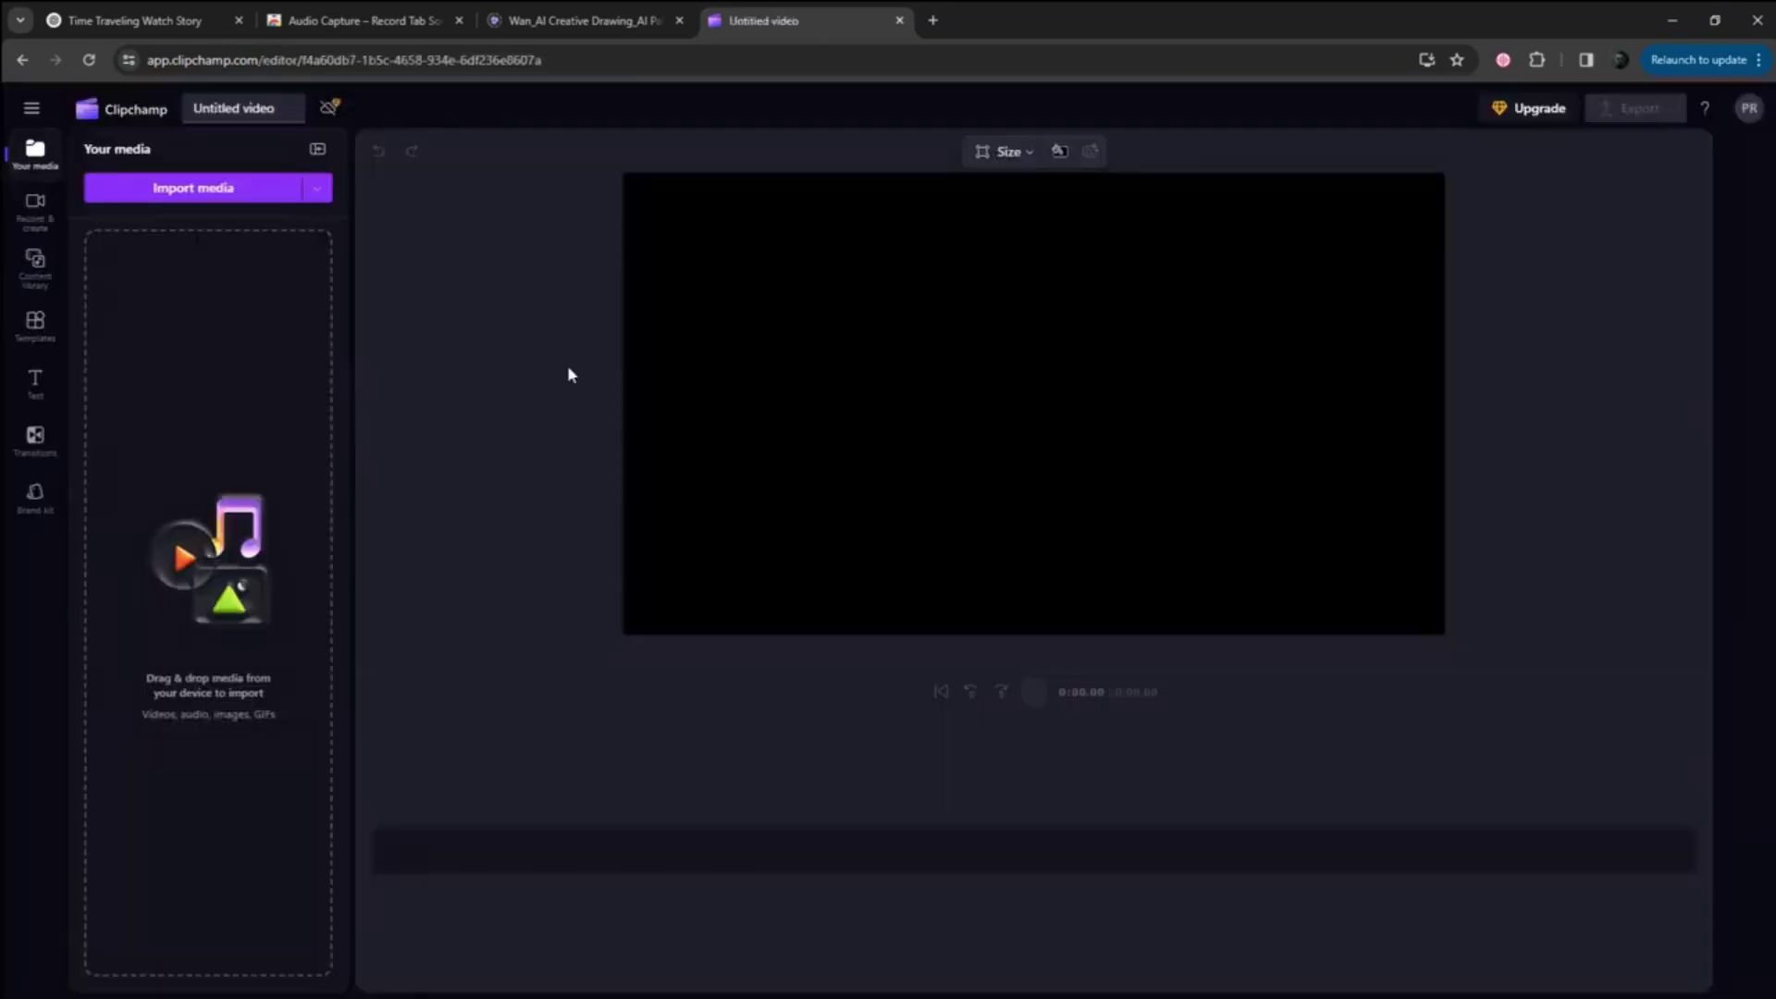
- Import the story's numbered MP4 clips into the project and place them in numerical order on the timeline, starting with 1.mp4
{"action": "key", "text": "alt+Tab"}
{"action": "left_click_drag", "start_coordinate": [988, 655], "coordinate": [364, 399]}
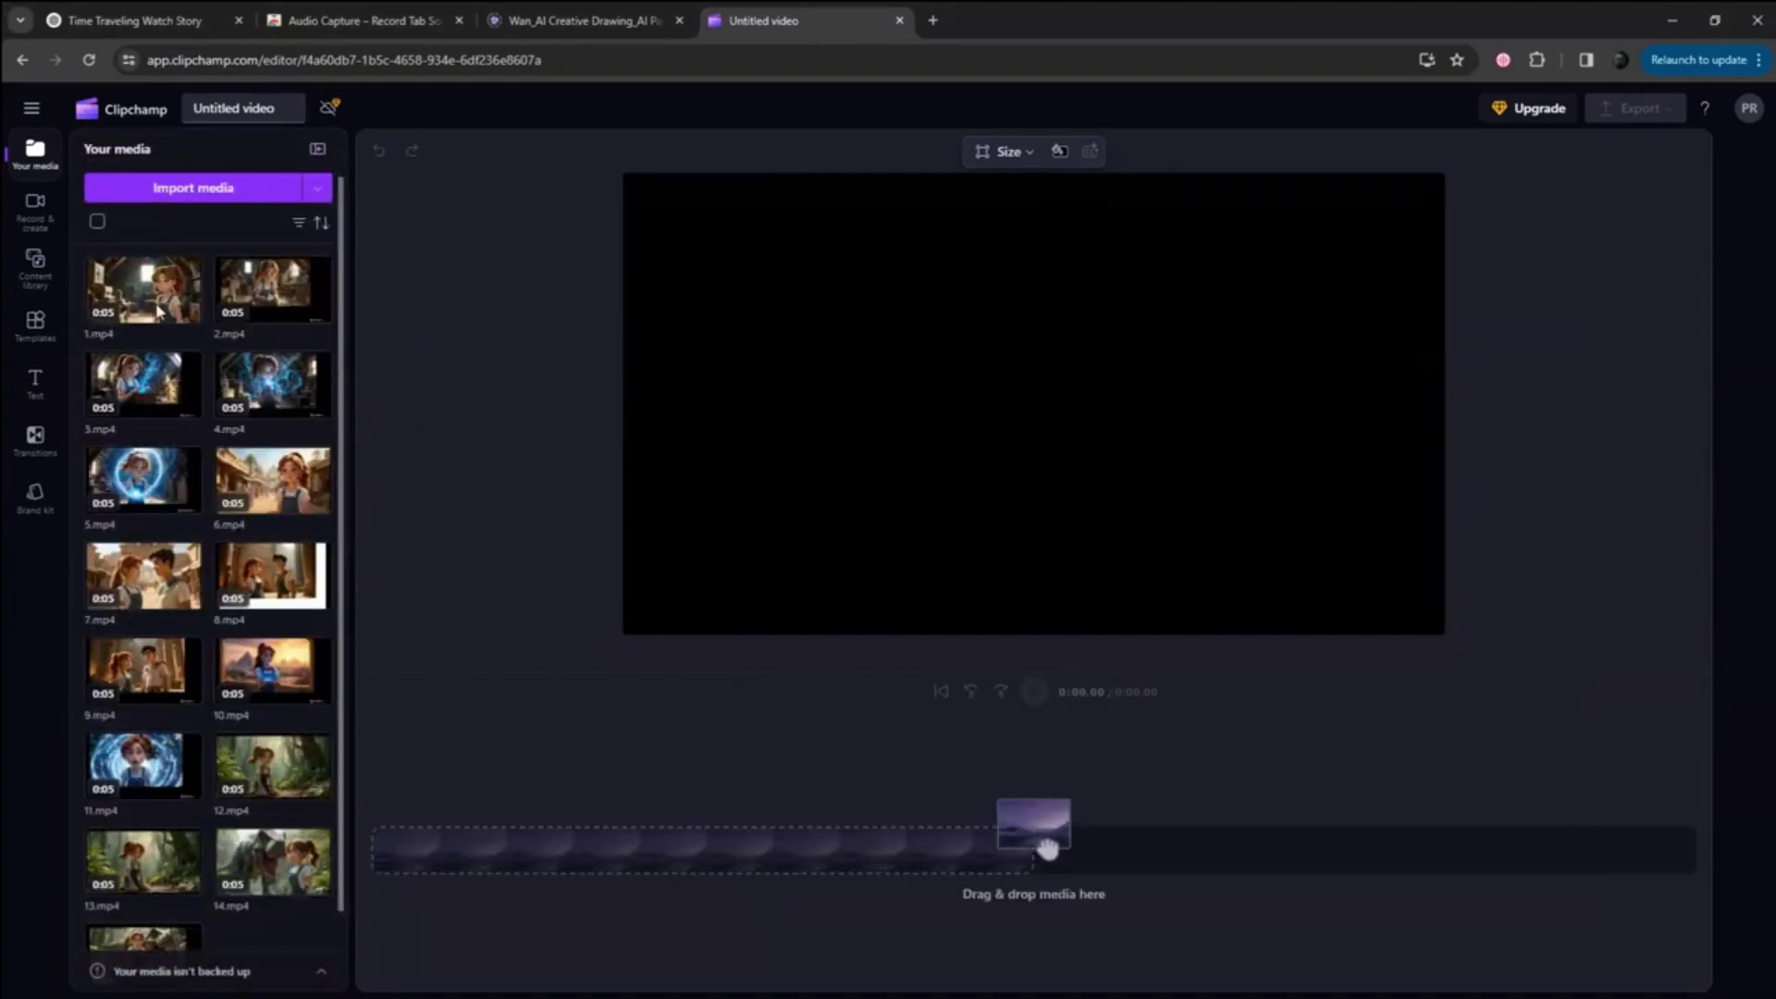
{"action": "left_click_drag", "start_coordinate": [156, 306], "coordinate": [229, 419]}
{"action": "left_click_drag", "start_coordinate": [1049, 849], "coordinate": [1047, 844]}
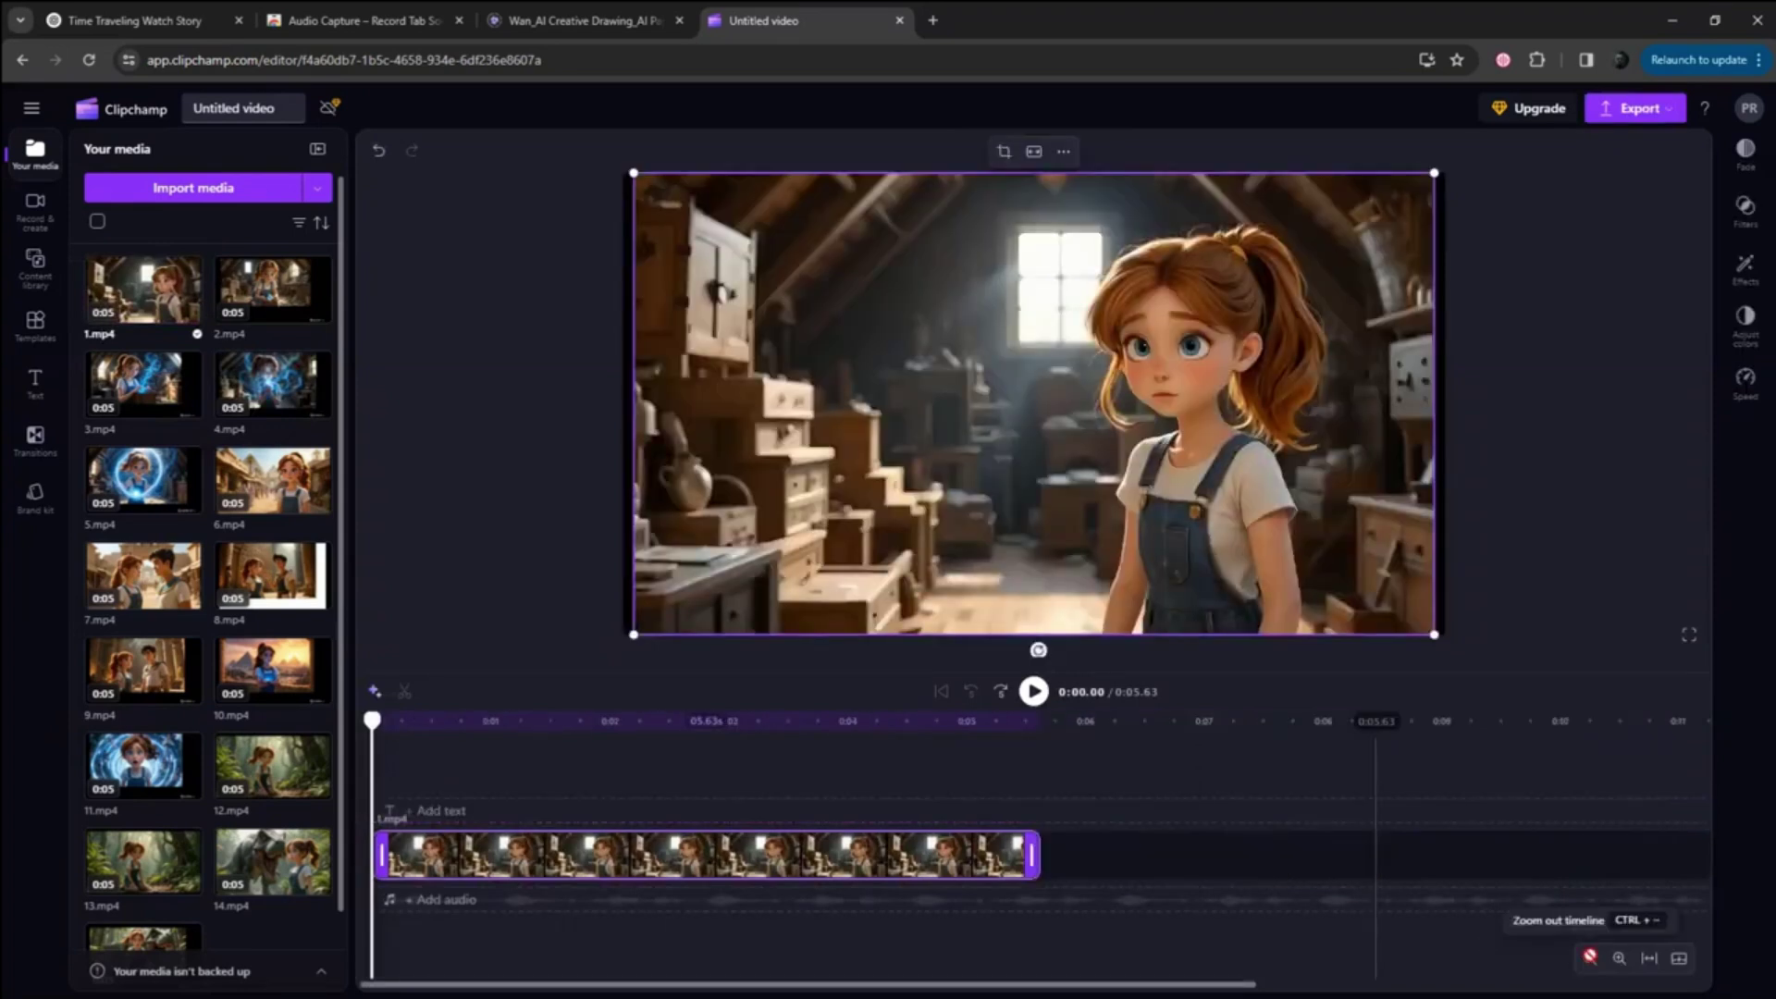
{"action": "left_click_drag", "start_coordinate": [273, 288], "coordinate": [1078, 852]}
{"action": "left_click_drag", "start_coordinate": [273, 384], "coordinate": [1211, 870]}
- Import all MP3 files from the Voiceover folder and place the voice and sound clips on audio tracks beneath the matching scenes
{"action": "left_click_drag", "start_coordinate": [1106, 631], "coordinate": [278, 453]}
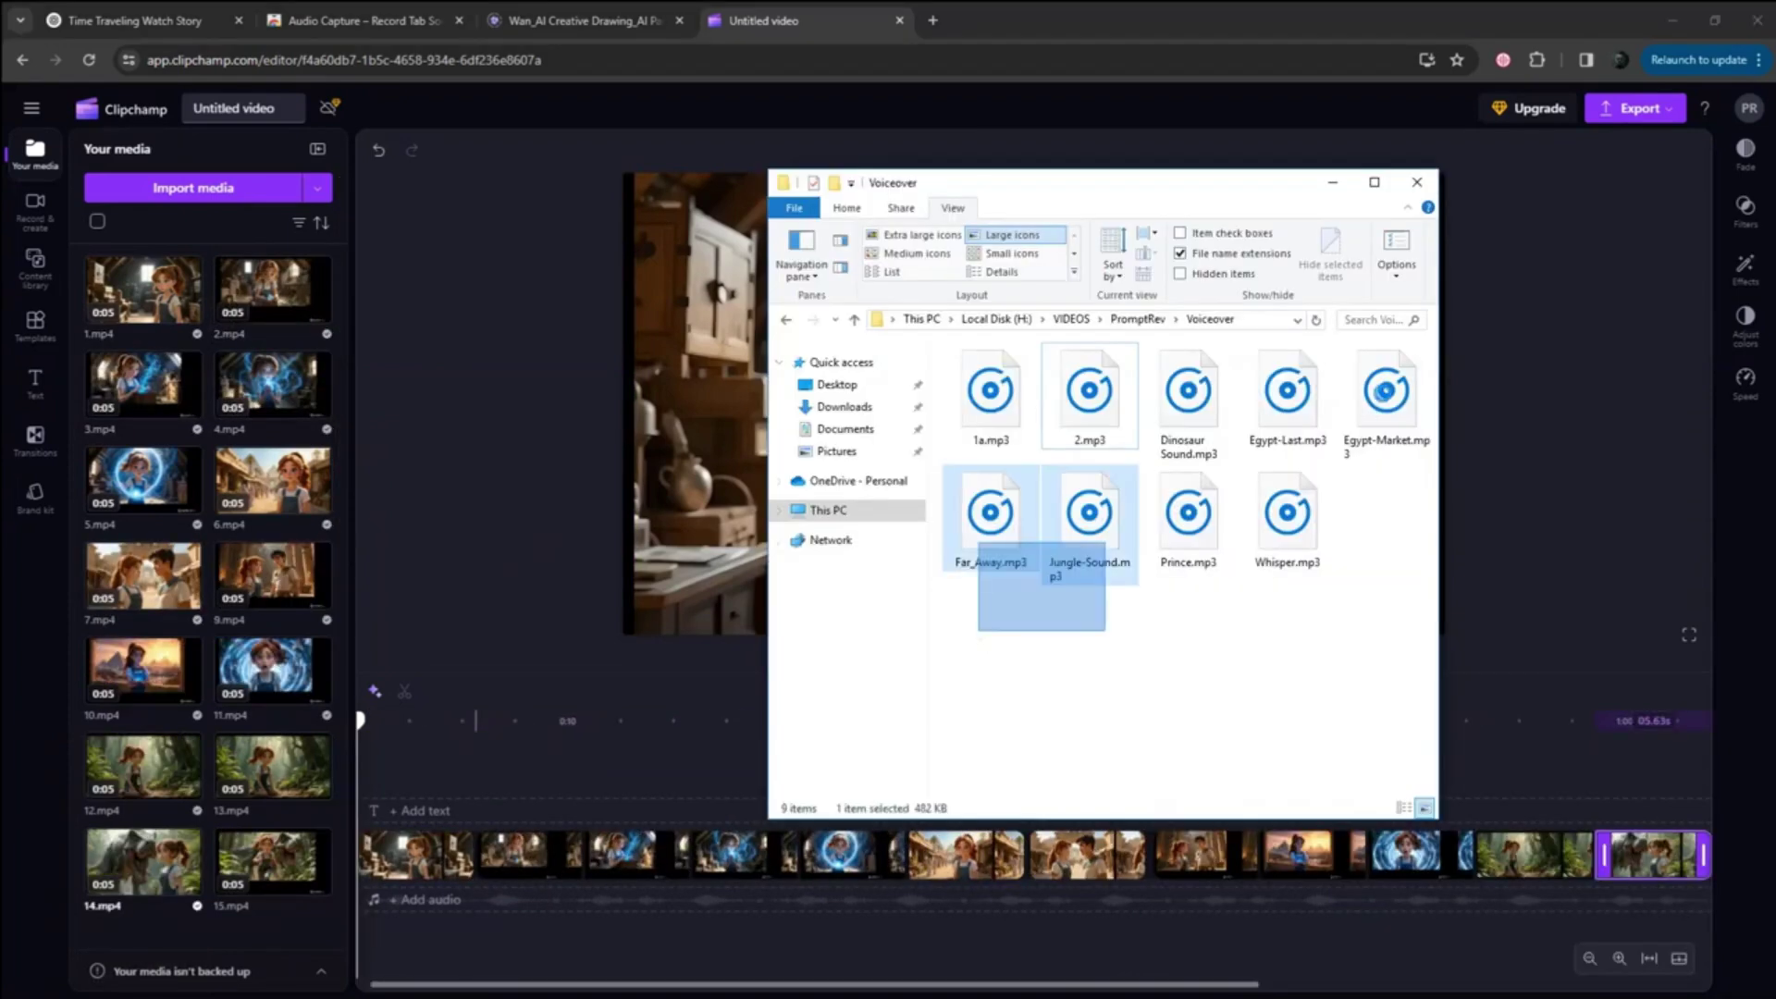
{"action": "key", "text": "ctrl+a"}
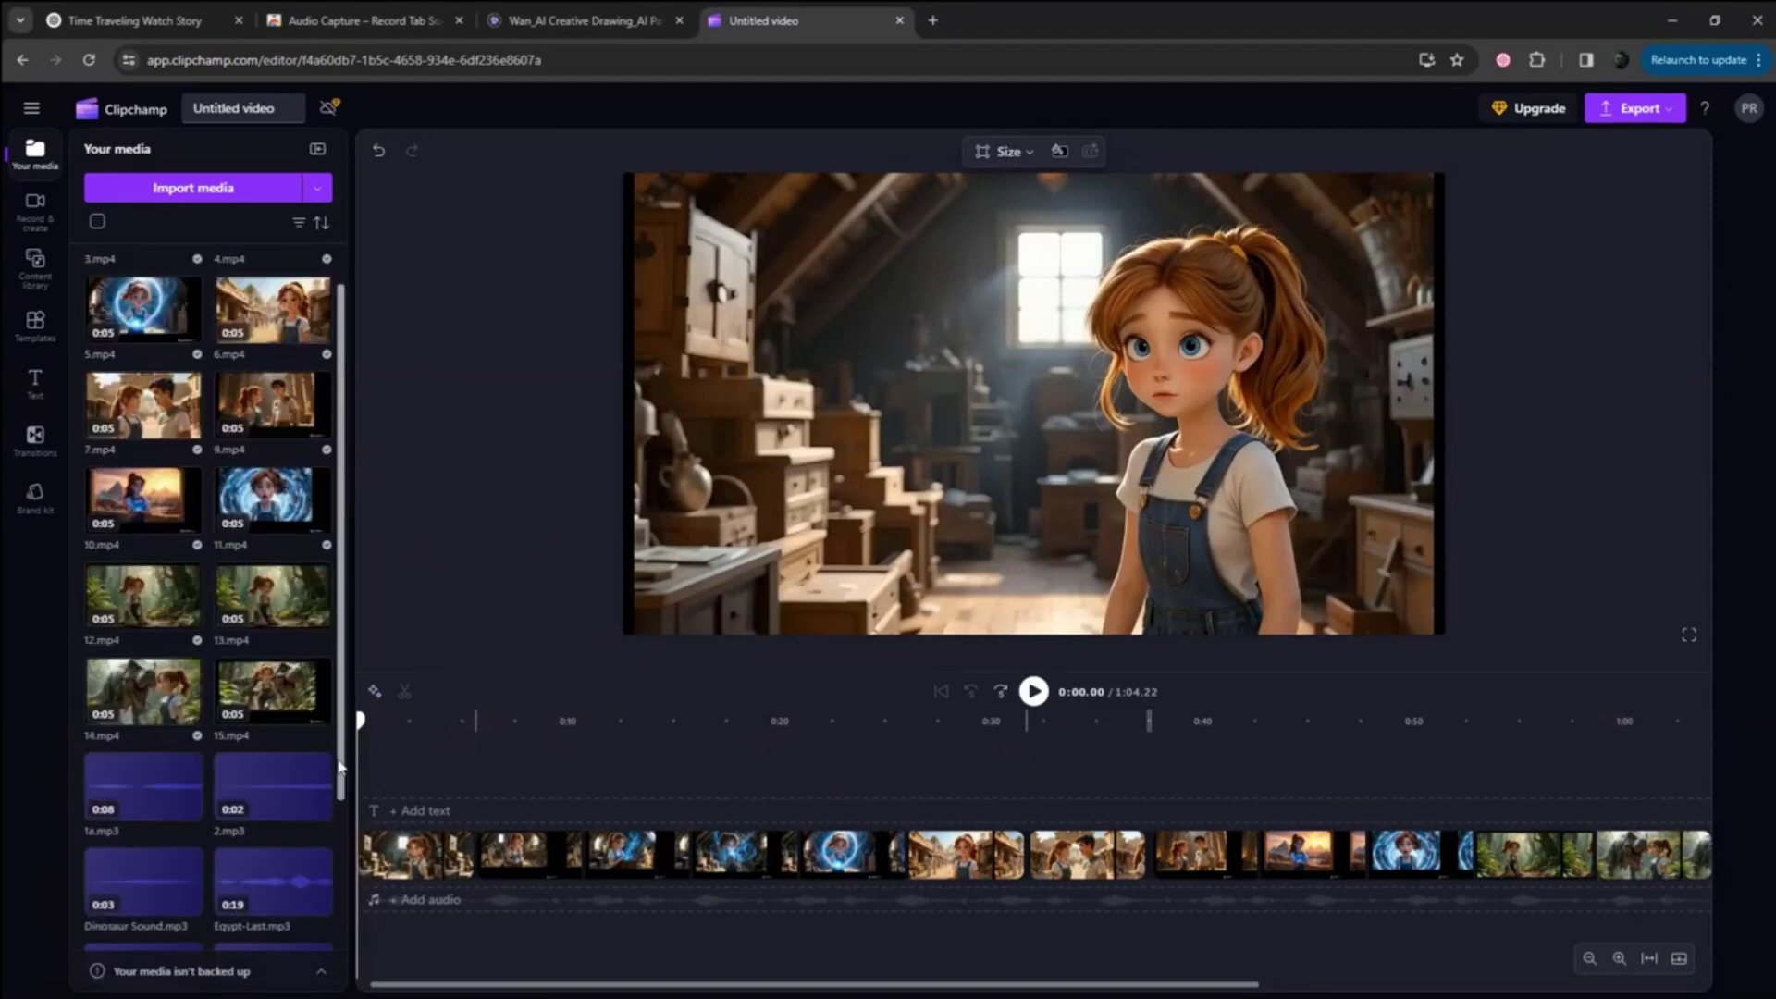
{"action": "scroll", "coordinate": [342, 761], "scroll_direction": "down", "scroll_amount": 5}
{"action": "left_click_drag", "start_coordinate": [144, 495], "coordinate": [435, 886]}
{"action": "left_click_drag", "start_coordinate": [273, 495], "coordinate": [631, 897]}
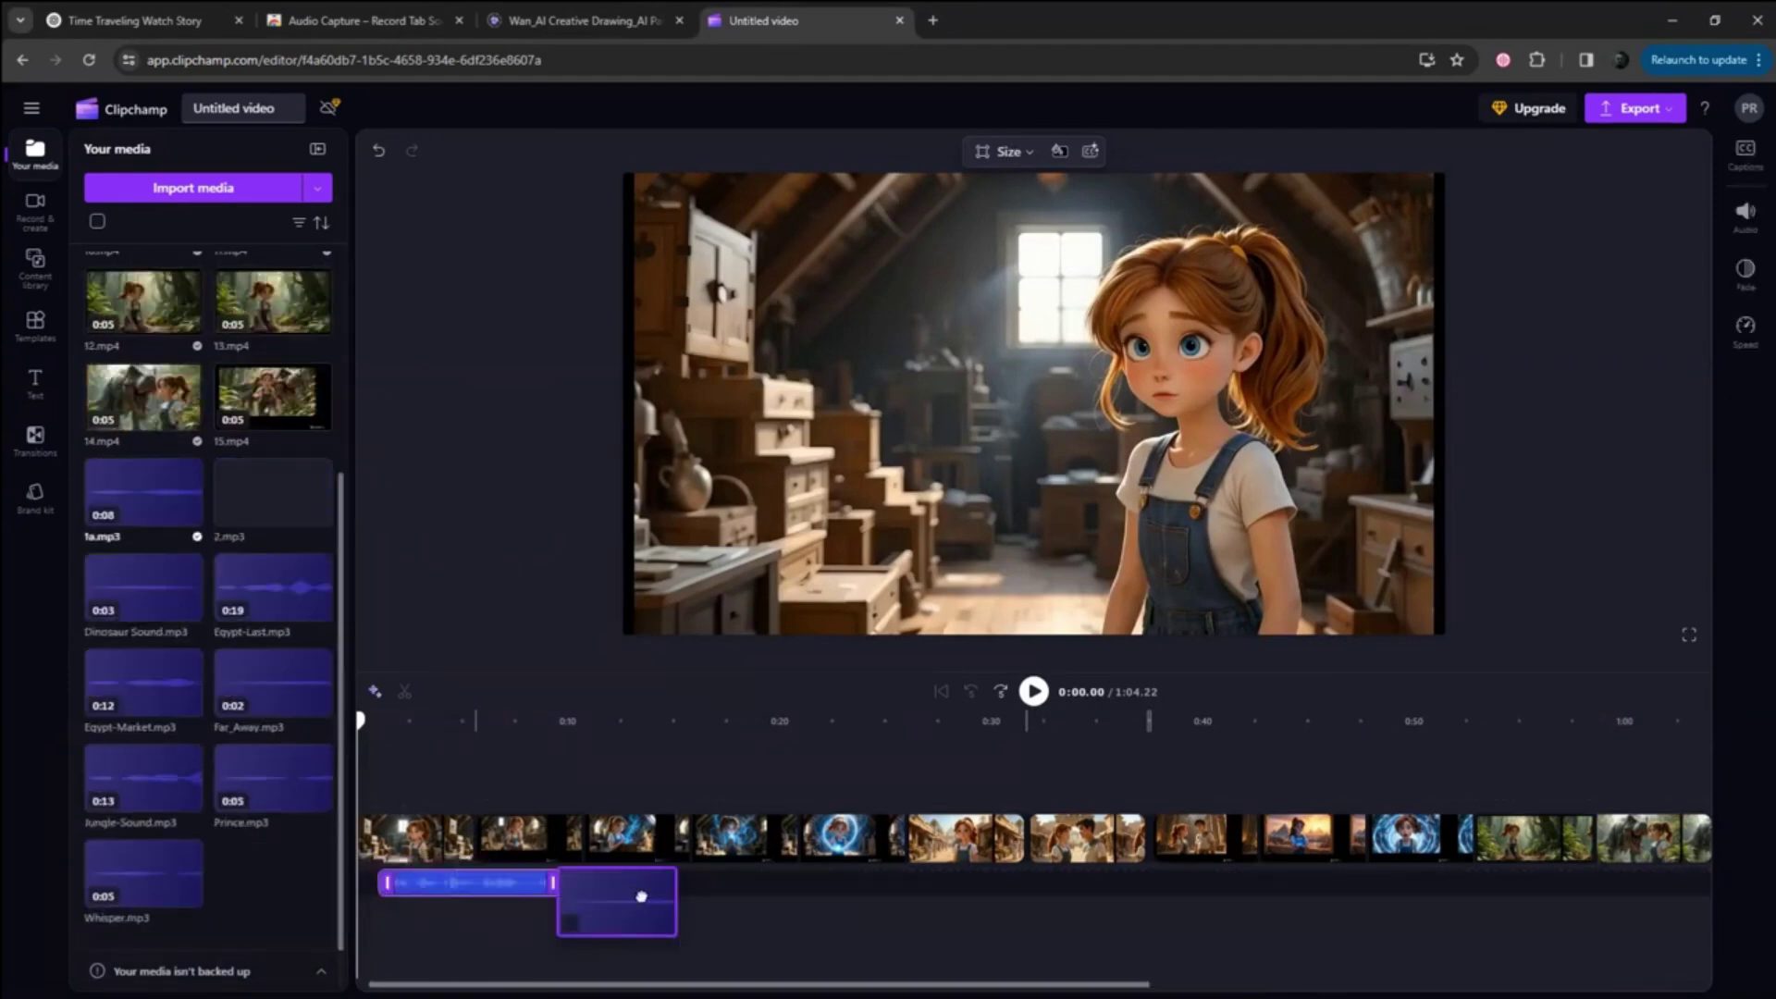
{"action": "left_click_drag", "start_coordinate": [641, 897], "coordinate": [641, 897]}
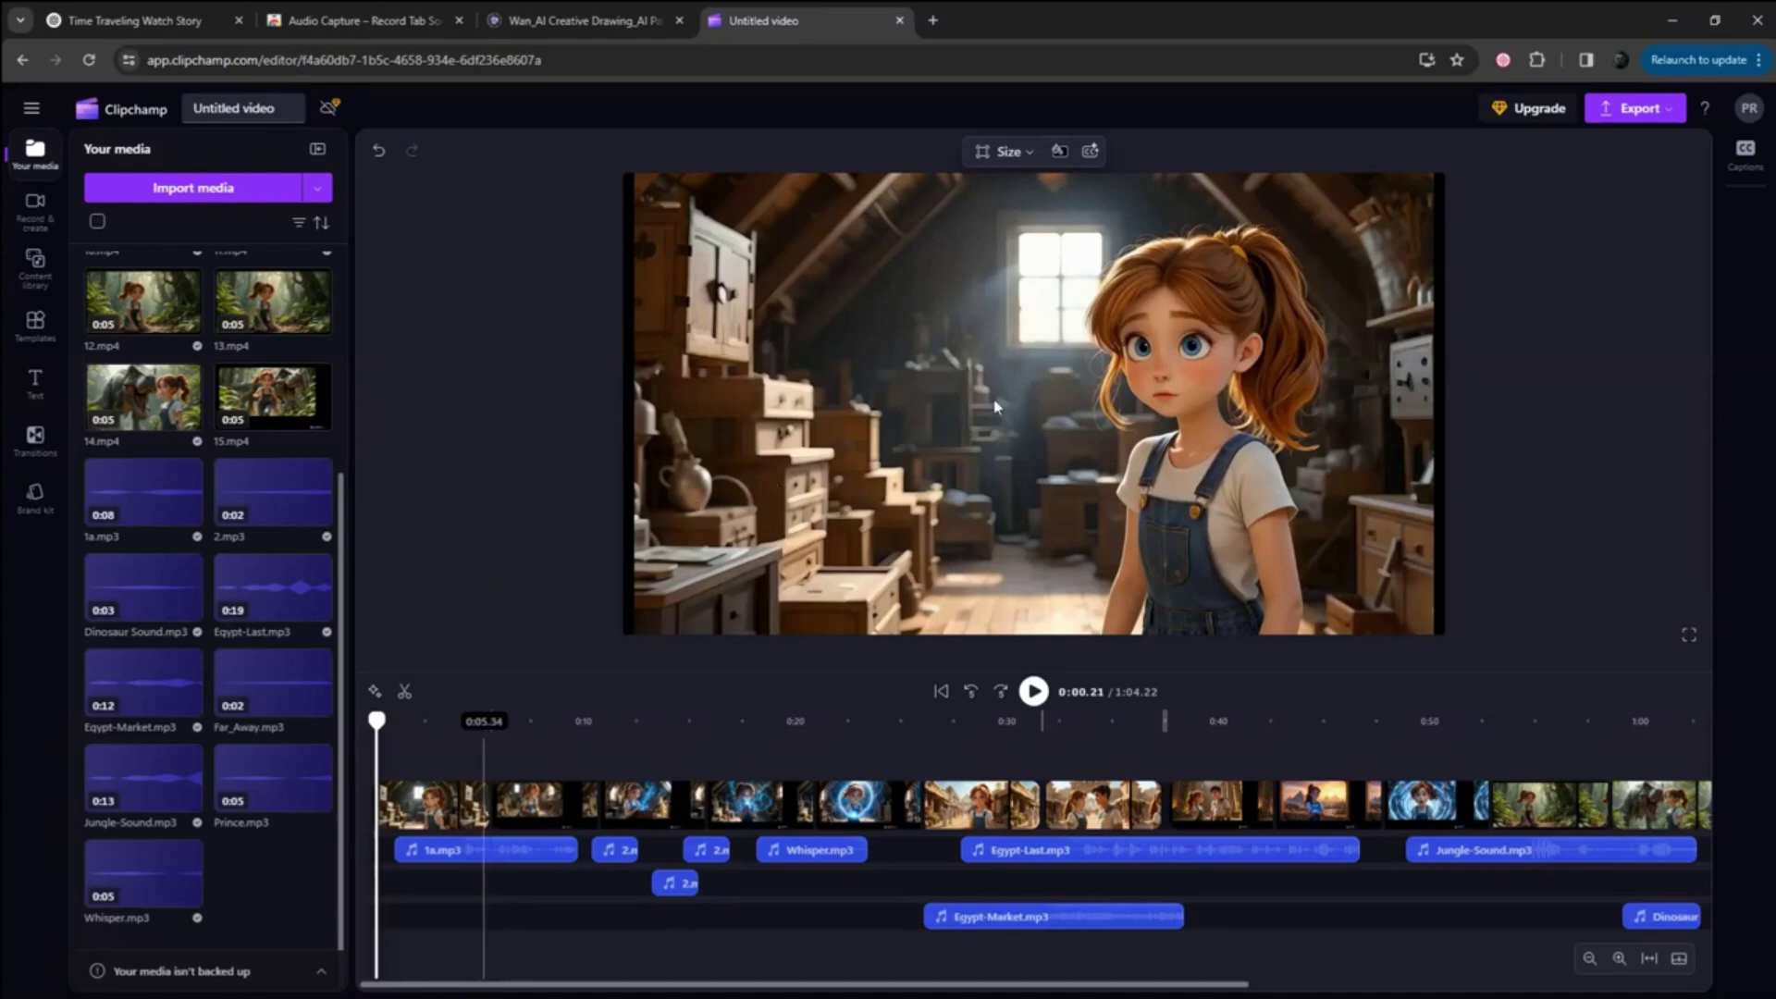
- Export the finished video as an MP4 file
{"action": "left_click", "coordinate": [1647, 116]}
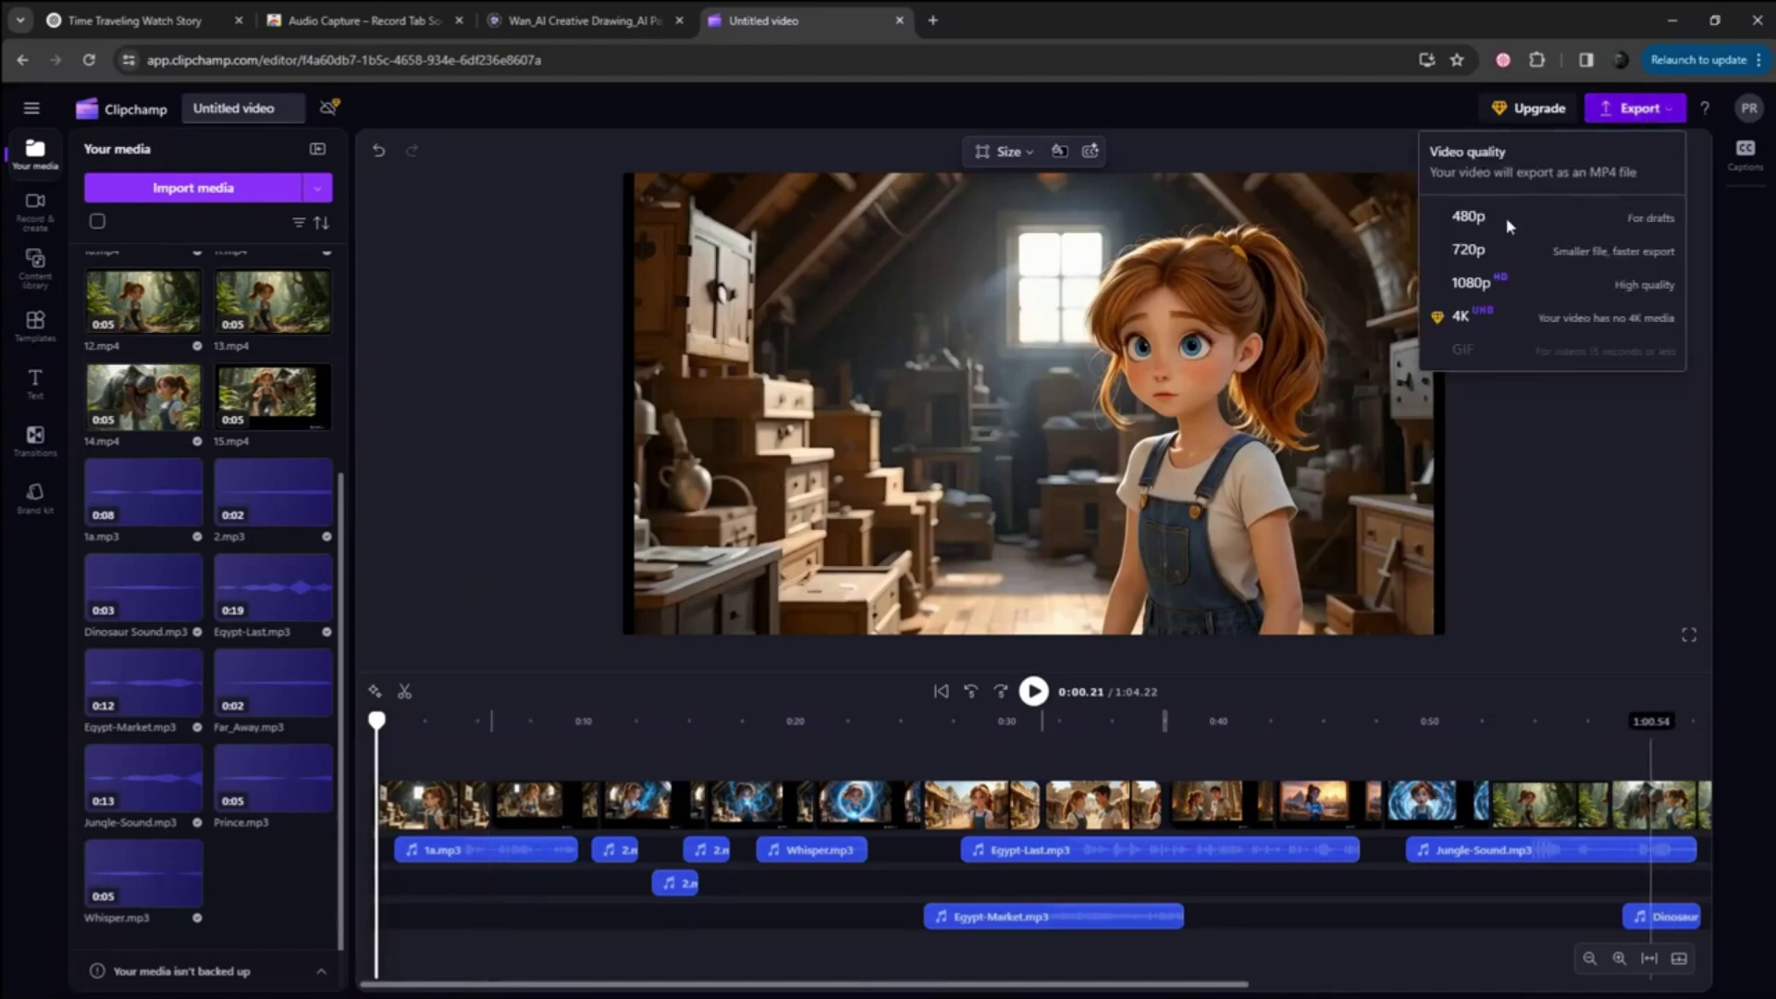
{"action": "left_click", "coordinate": [1517, 268]}
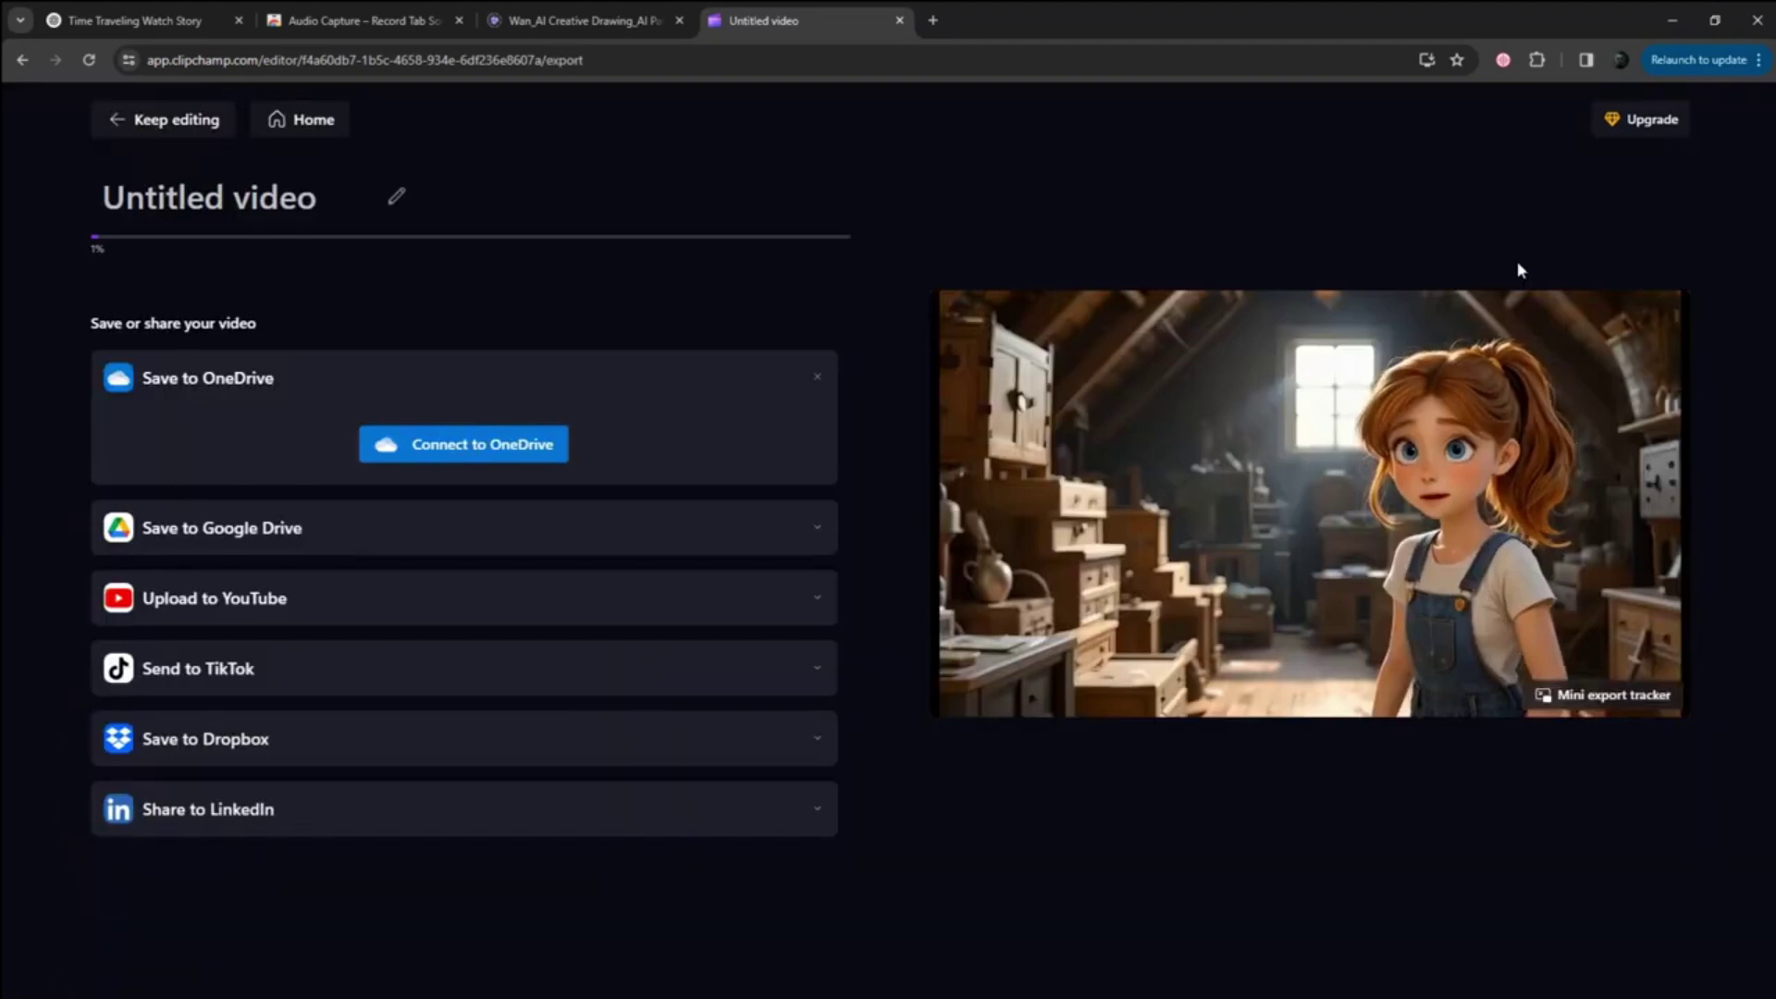